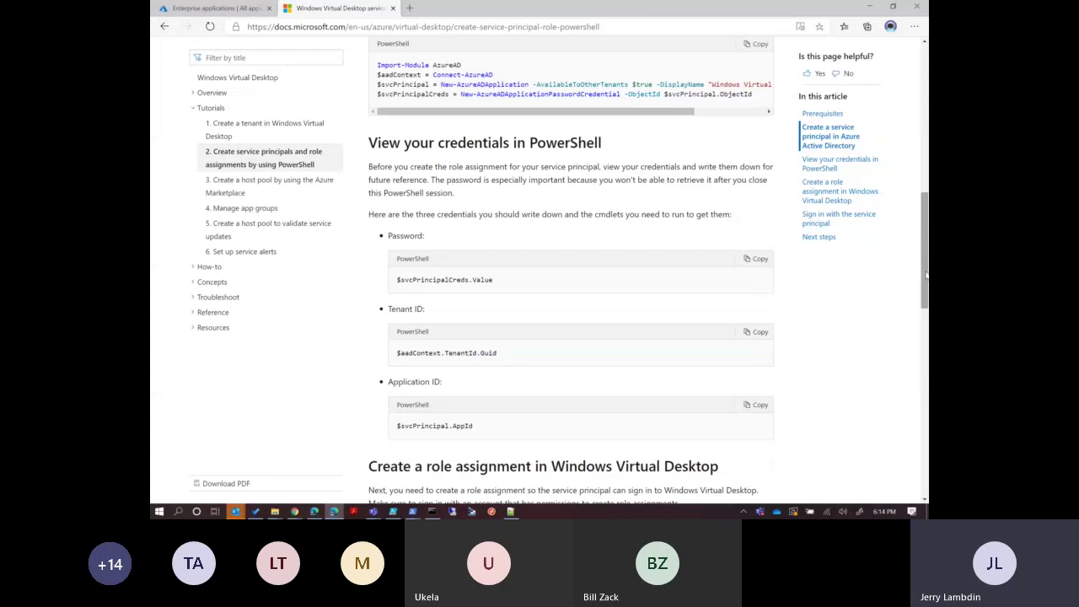
# Select the three credential cmdlets in the Microsoft Docs tutorial.
pyautogui.scroll(-1, 926, 274)
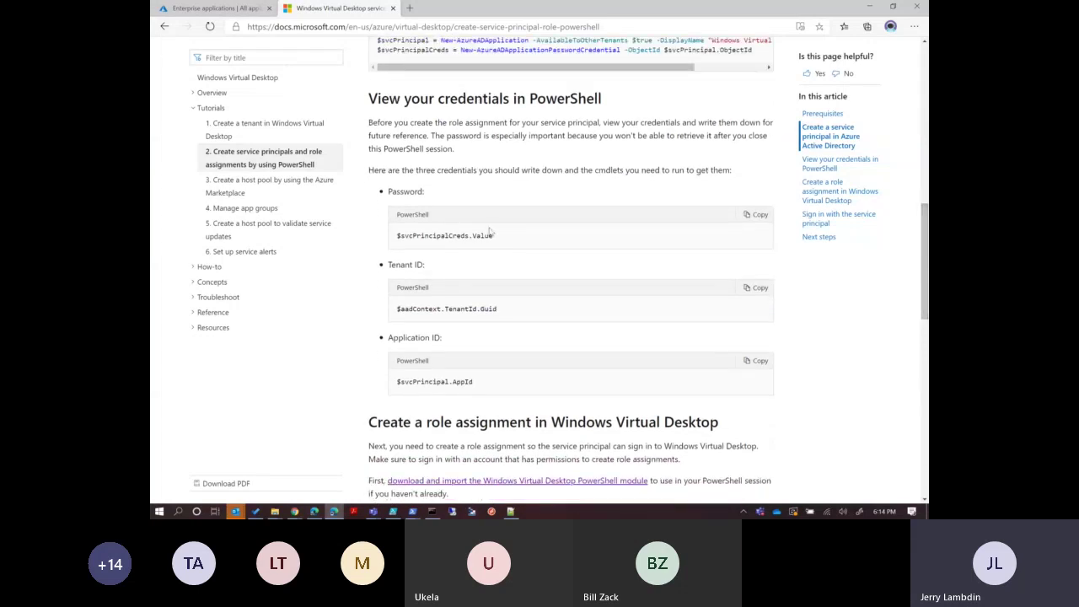
pyautogui.moveTo(520, 386); pyautogui.dragTo(381, 193)
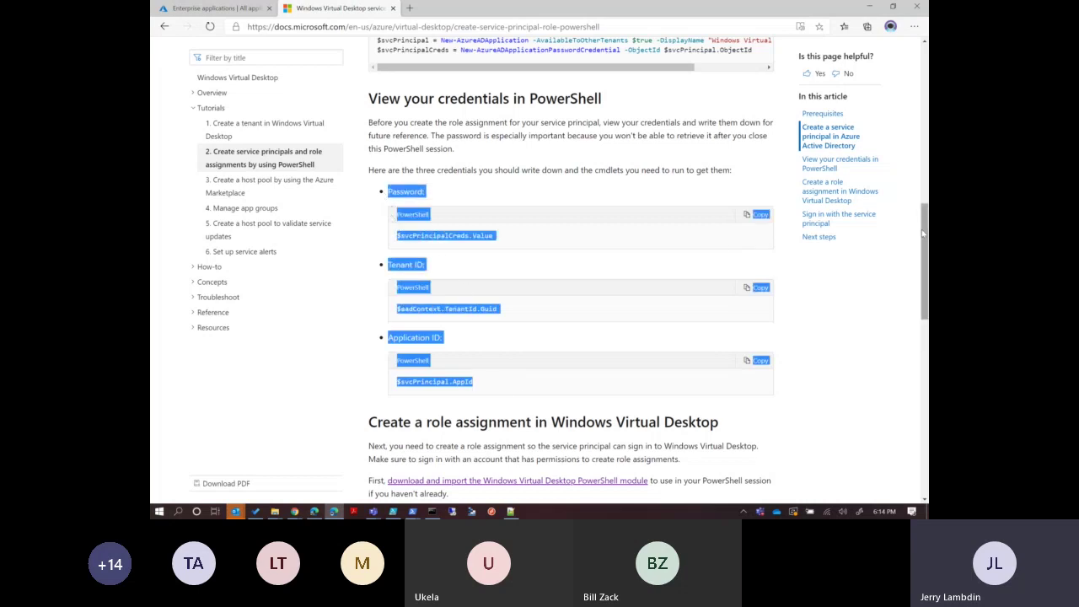
pyautogui.moveTo(922, 230); pyautogui.dragTo(885, 326)
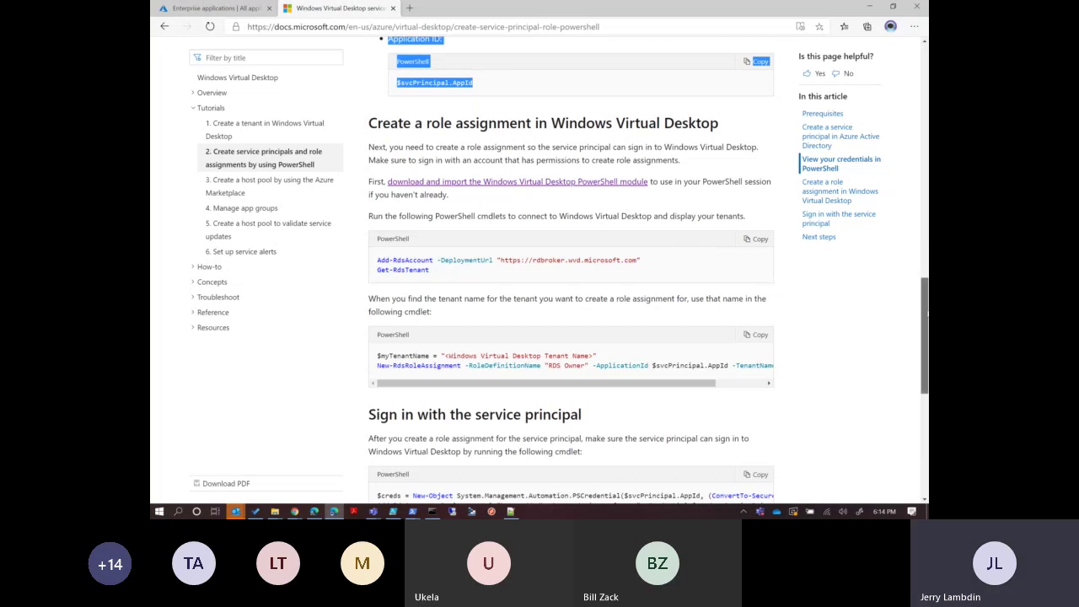
# Bring up the 'Create a host pool by using the Azure Marketplace' tutorial, then return to the Azure portal tab.
pyautogui.scroll(-3, 925, 338)
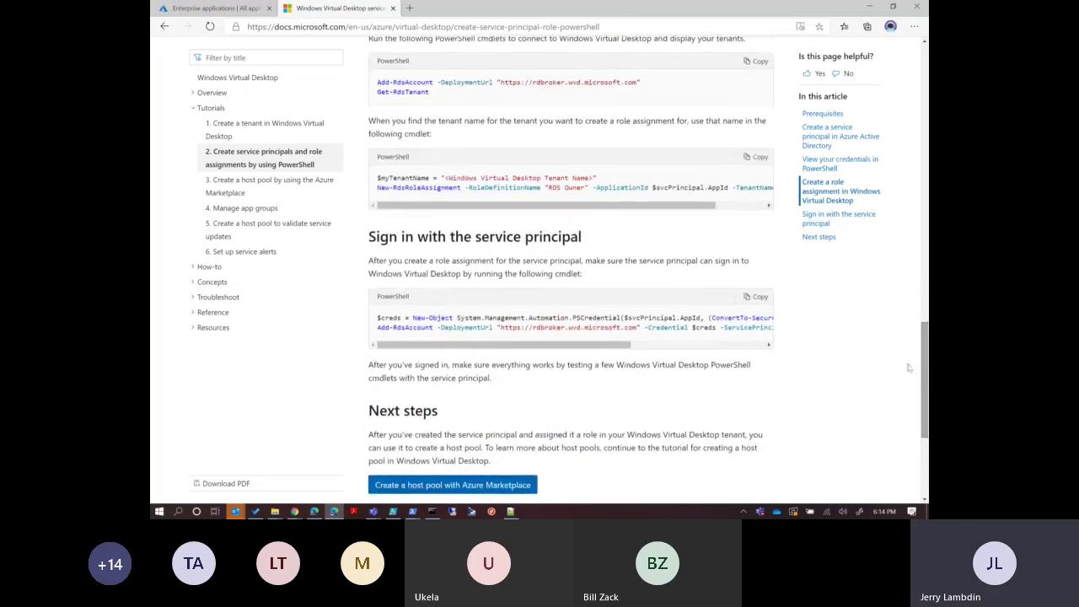
pyautogui.click(296, 186)
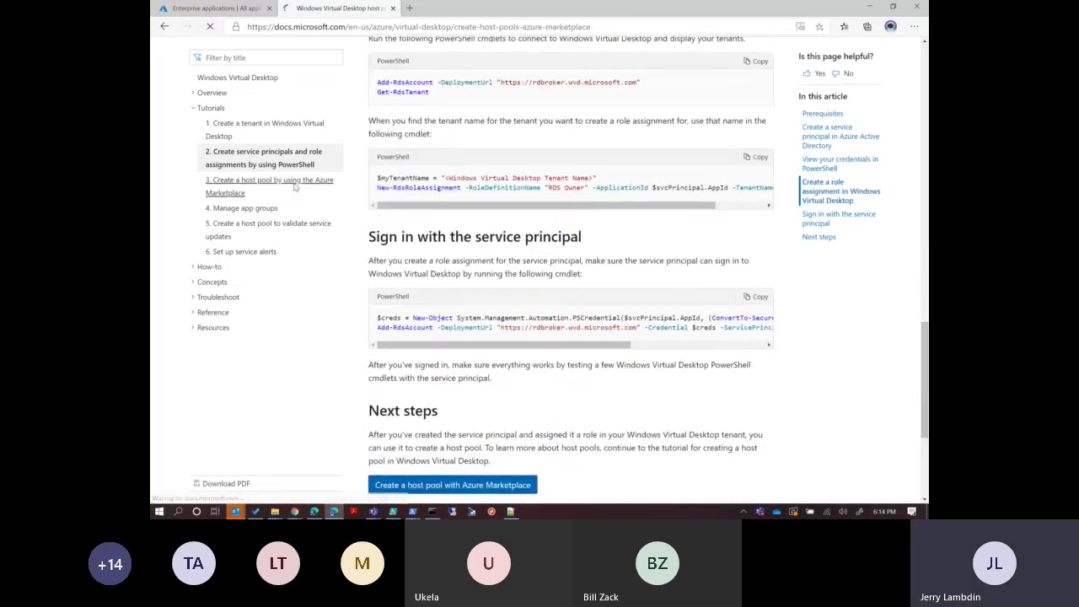
pyautogui.moveTo(925, 109); pyautogui.dragTo(923, 140)
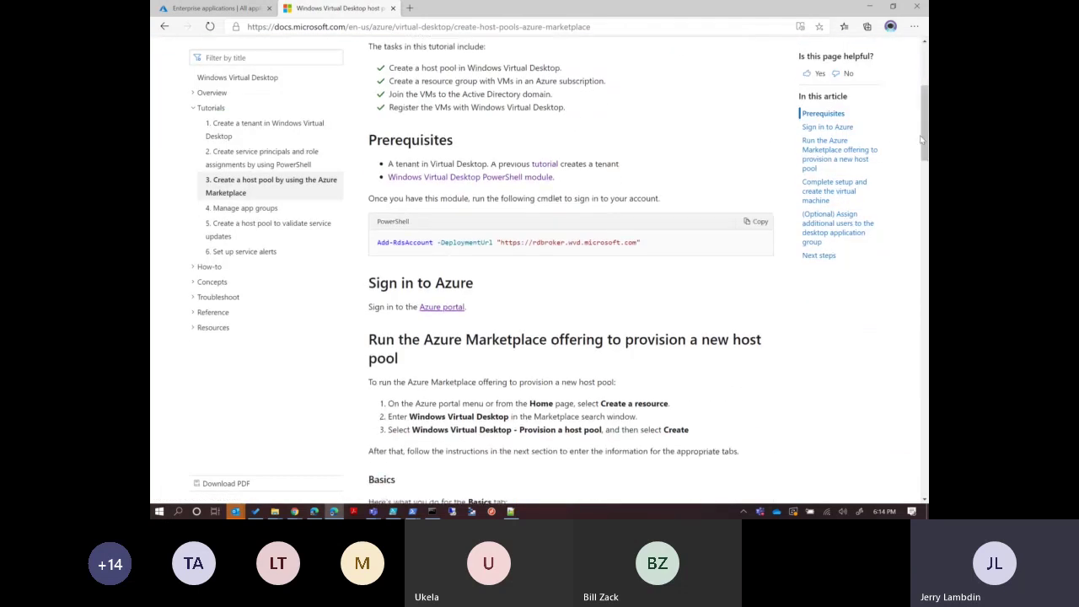
pyautogui.click(215, 8)
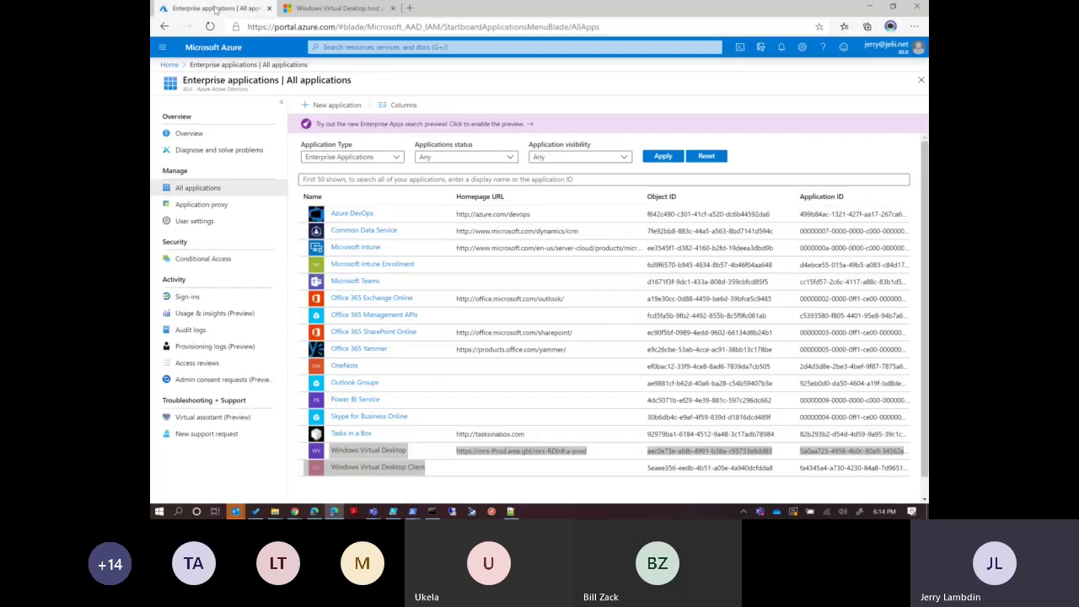
# Start the Windows Virtual Desktop 'Provision a host pool' wizard from Create a resource.
pyautogui.click(171, 65)
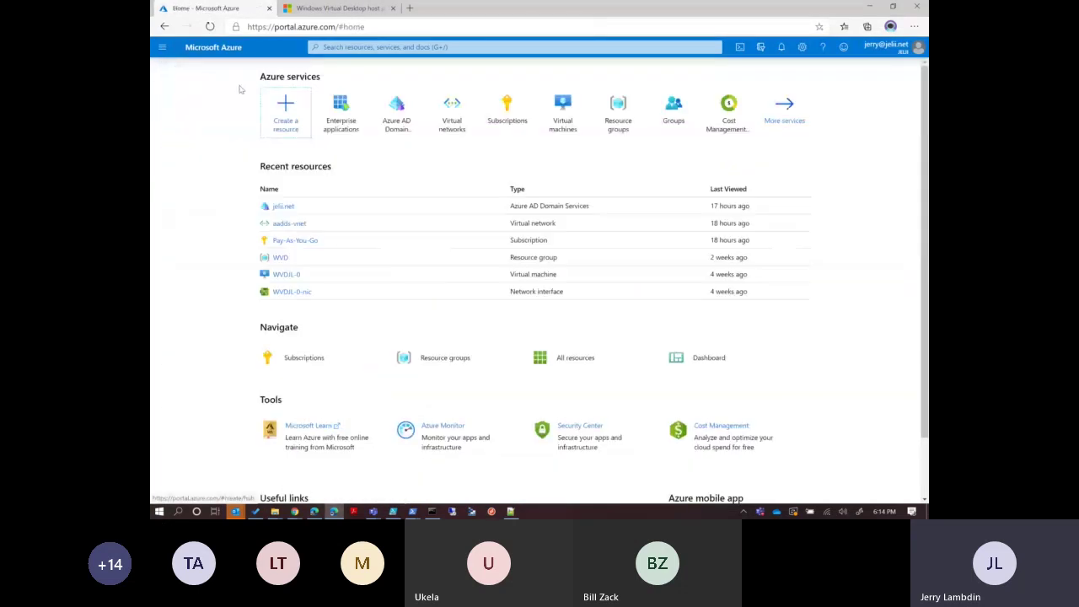
pyautogui.click(292, 105)
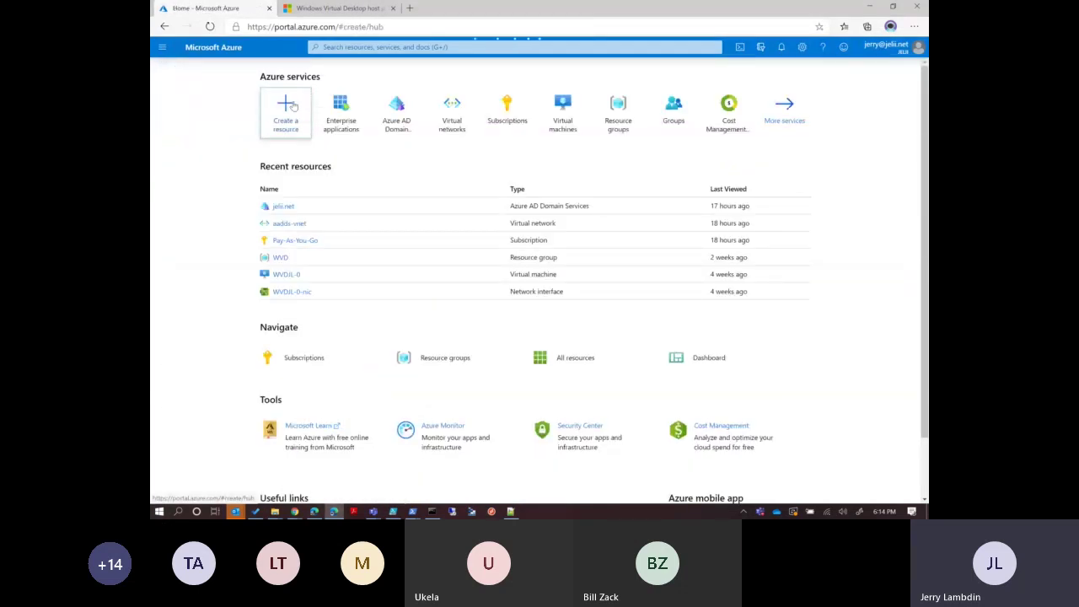
pyautogui.write('Windows')
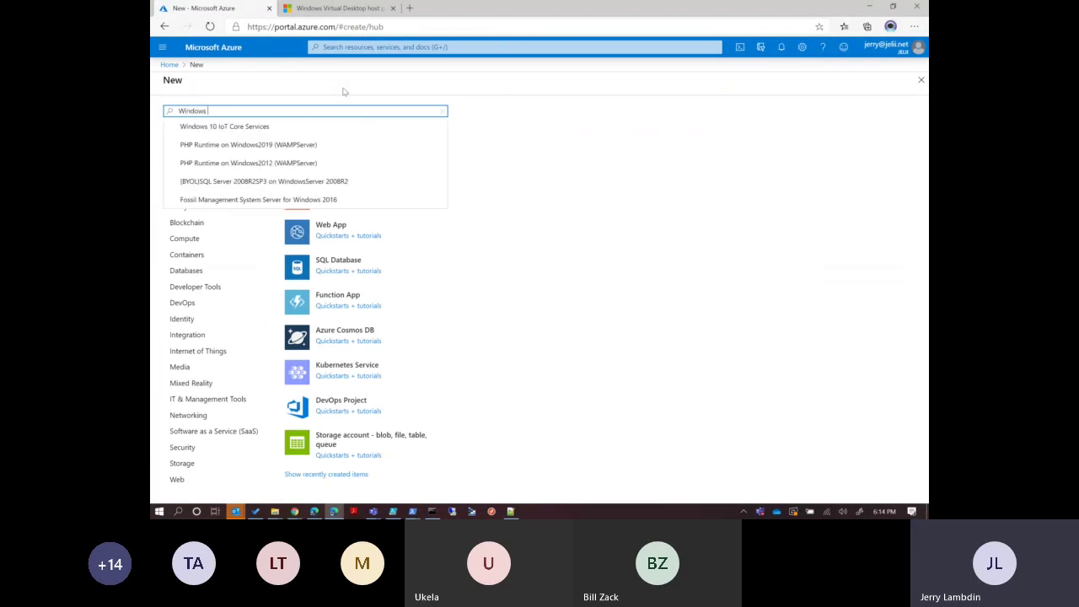
pyautogui.write(' Virt')
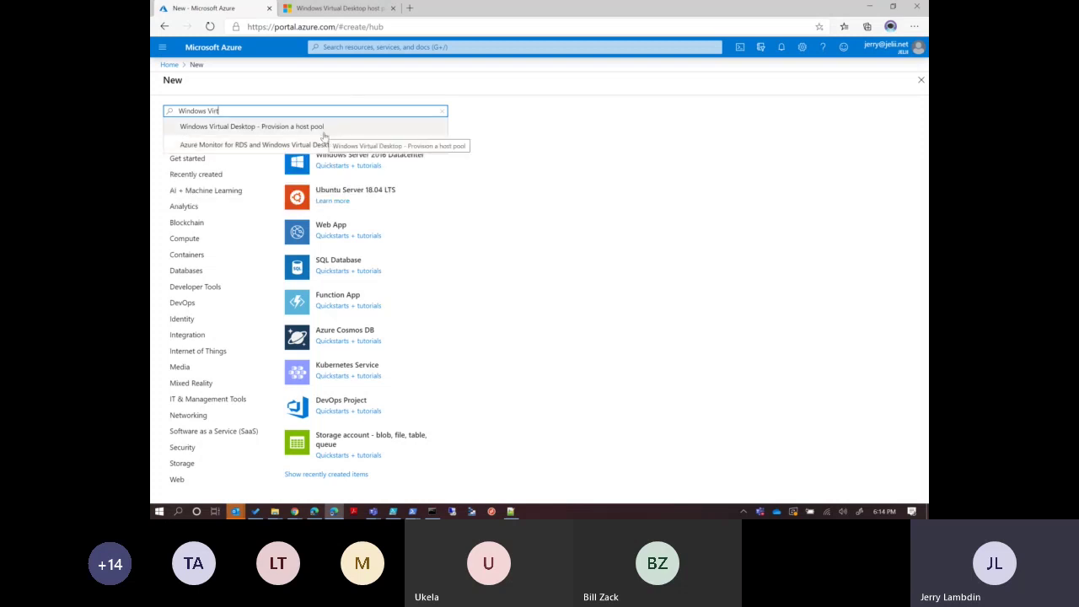
pyautogui.click(324, 132)
pyautogui.click(255, 149)
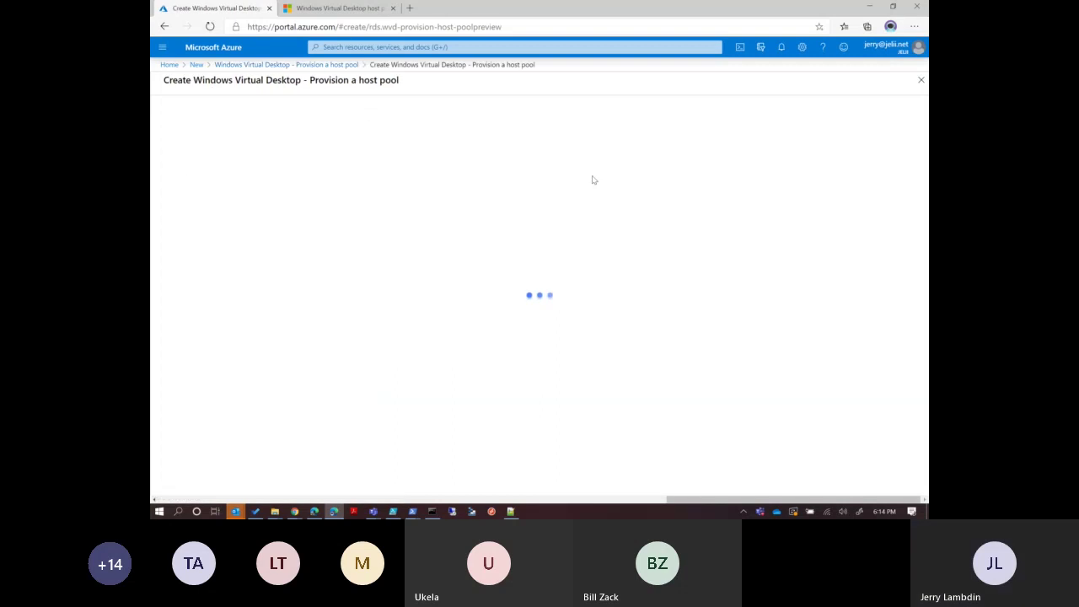
# Try the Pay-As-You-Go subscription, then go to the other account's portal Home.
pyautogui.click(402, 204)
pyautogui.click(506, 201)
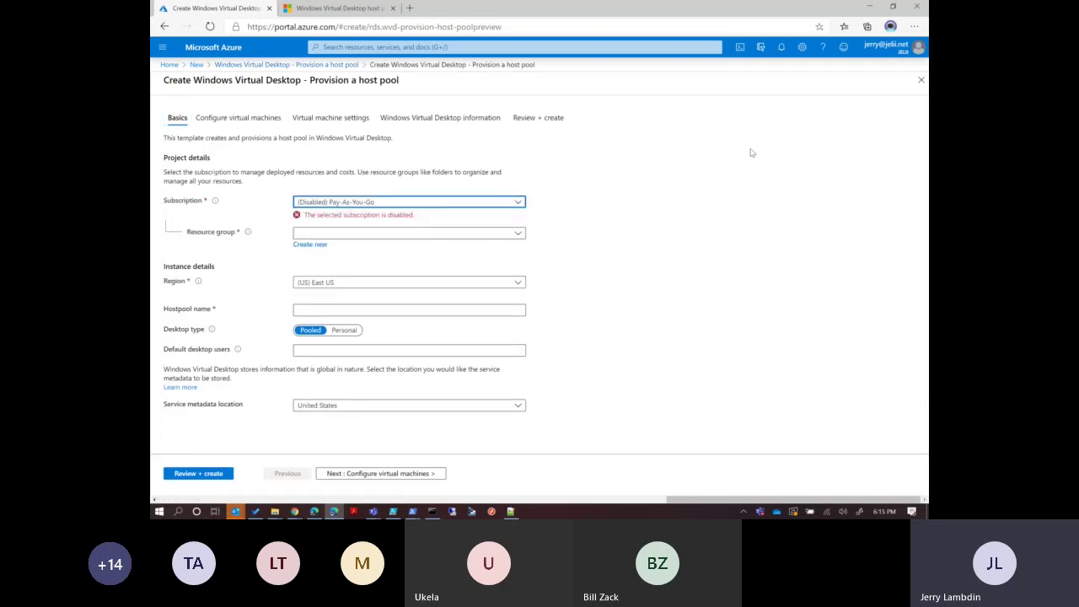
pyautogui.click(314, 512)
pyautogui.click(170, 66)
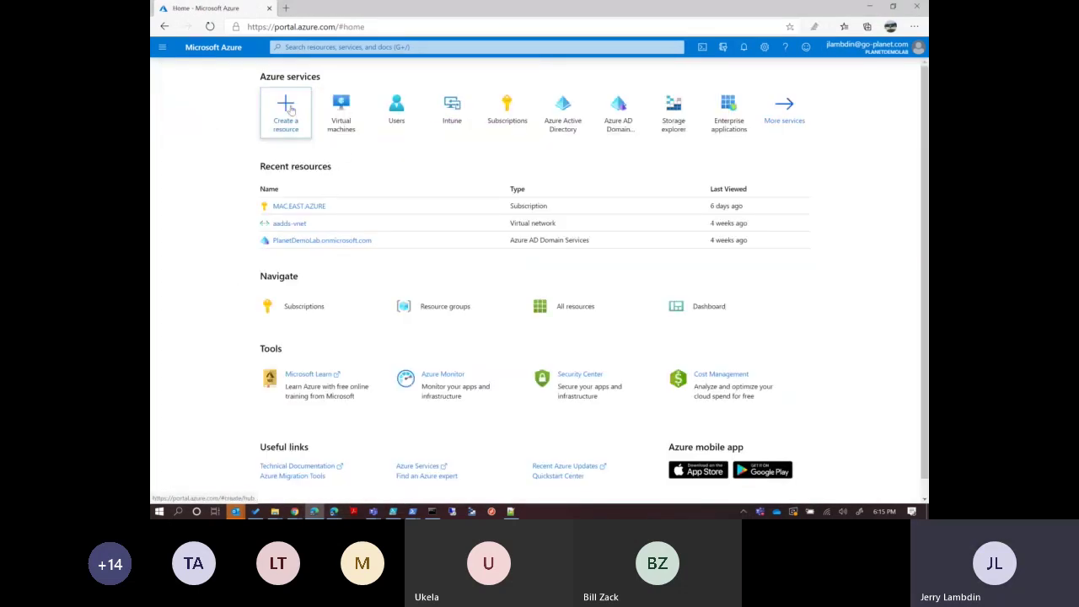
# Search 'Windows Virtual Desktop' and launch the Provision a host pool wizard under the second account.
pyautogui.click(287, 108)
pyautogui.write('Windows Vir')
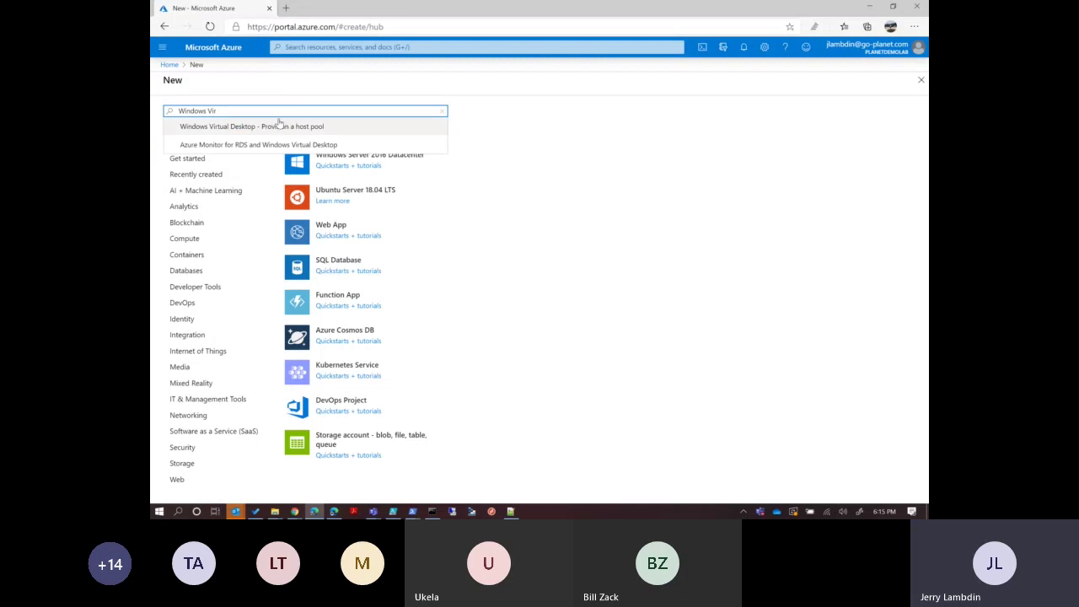
pyautogui.click(277, 125)
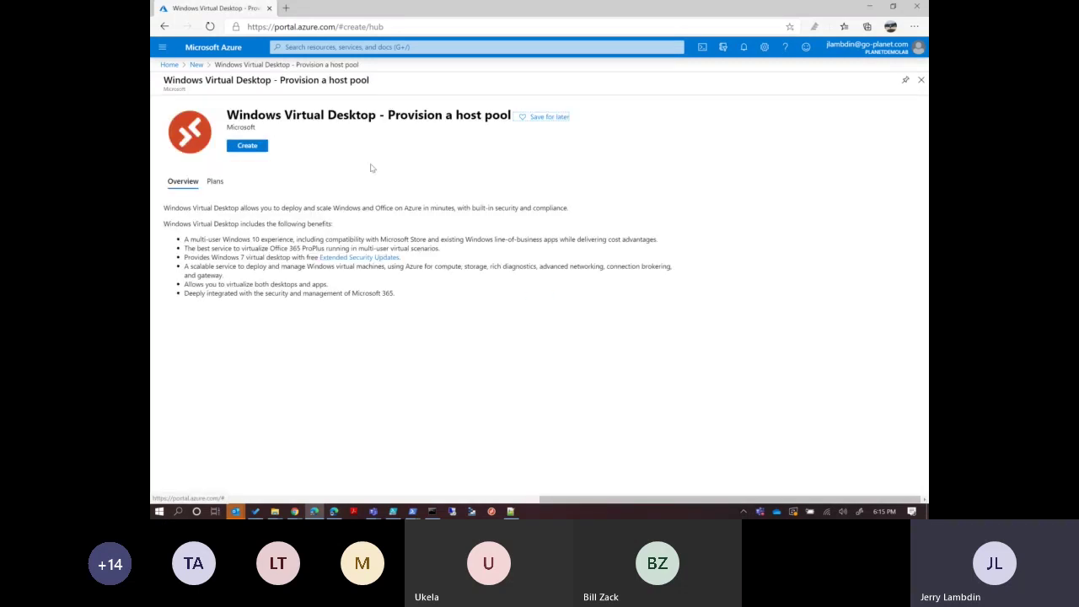
pyautogui.click(262, 145)
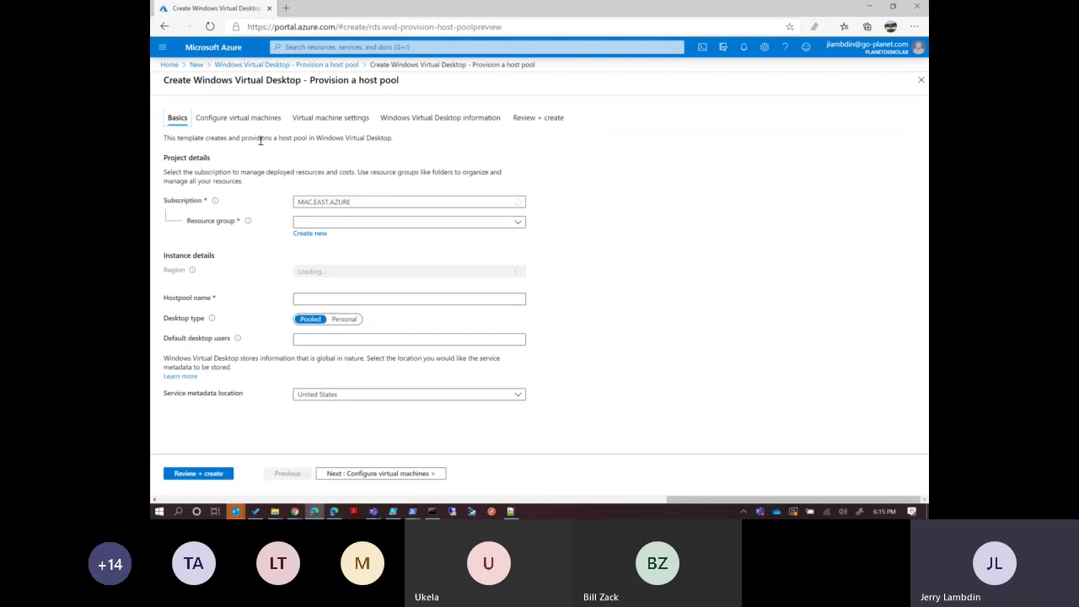
# Set resource group WVD_RM, host pool name WVD-001 and region (US) East US 2.
pyautogui.click(318, 221)
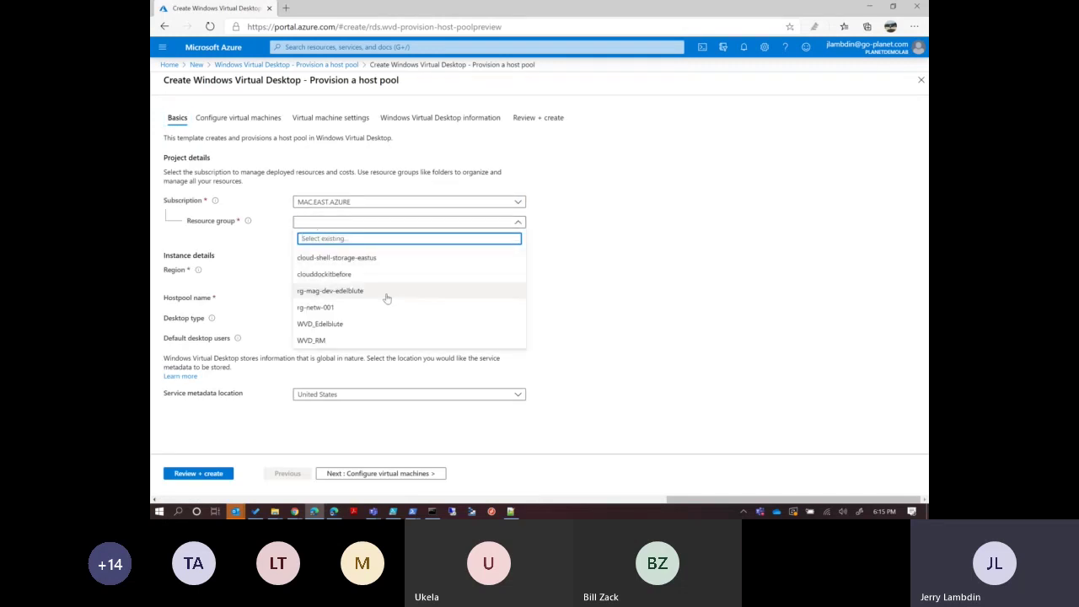
pyautogui.click(404, 340)
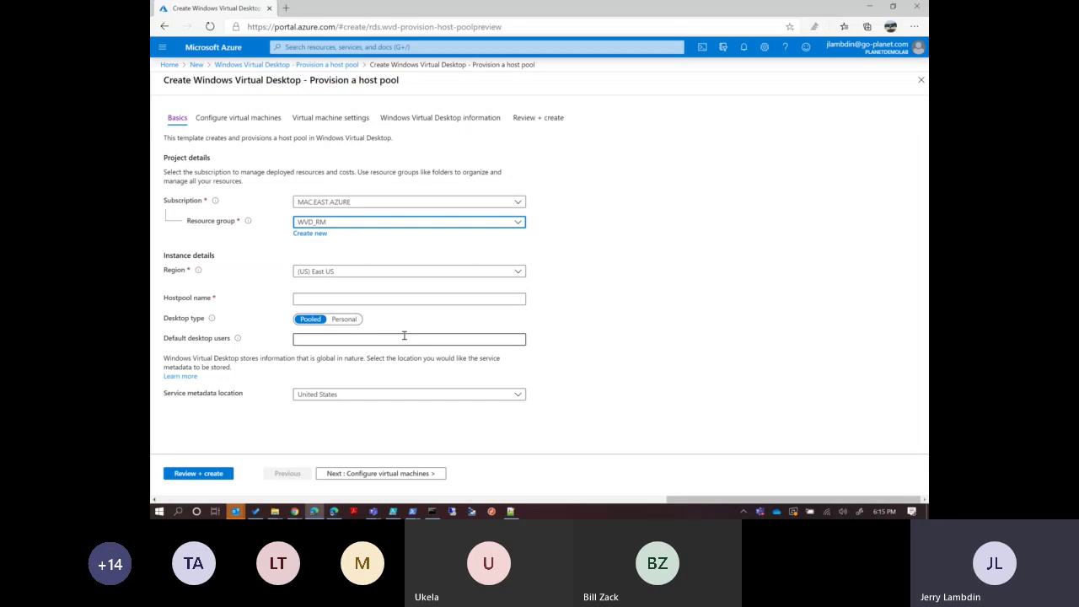
pyautogui.click(371, 301)
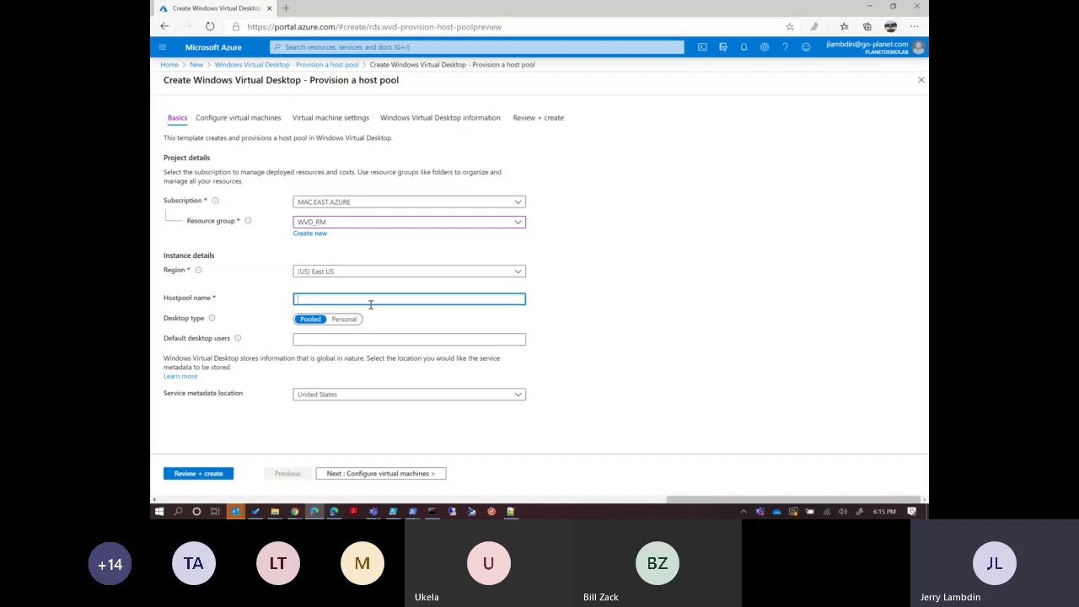
pyautogui.write('WVD-001')
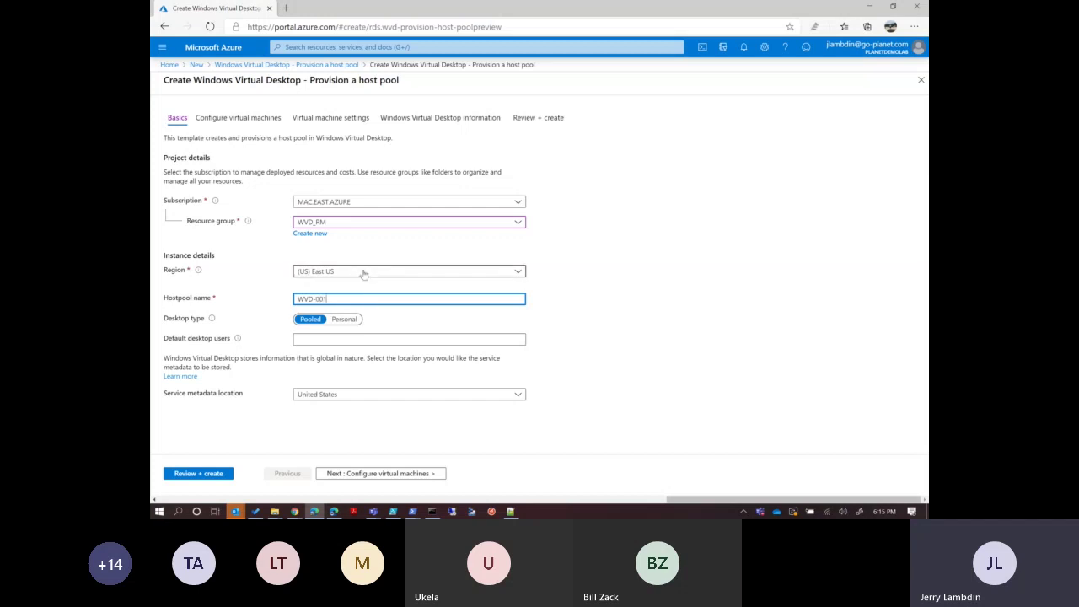
pyautogui.click(364, 274)
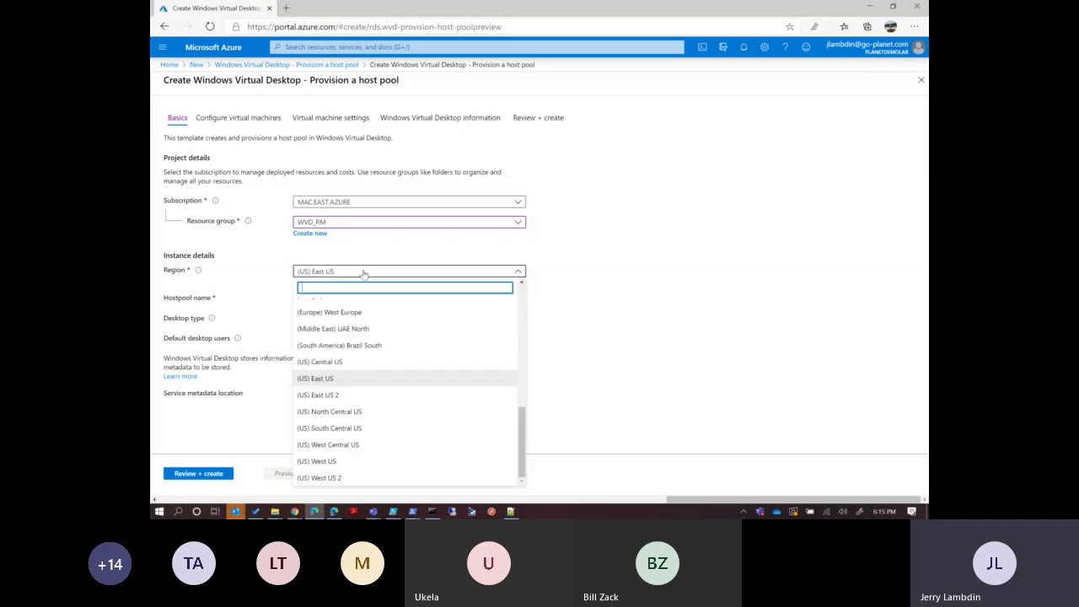
pyautogui.click(349, 395)
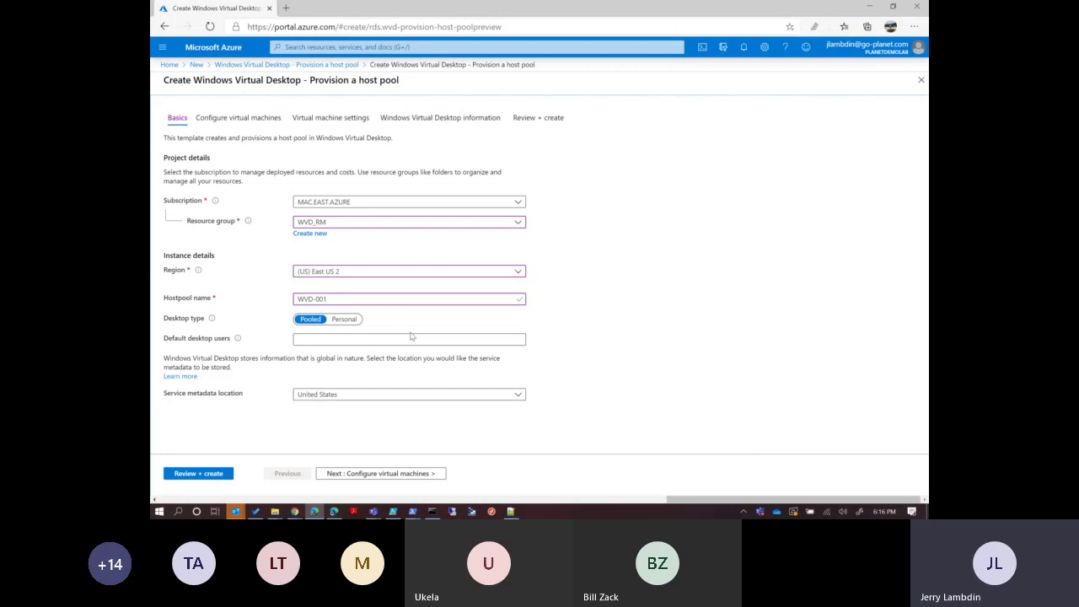
pyautogui.click(388, 337)
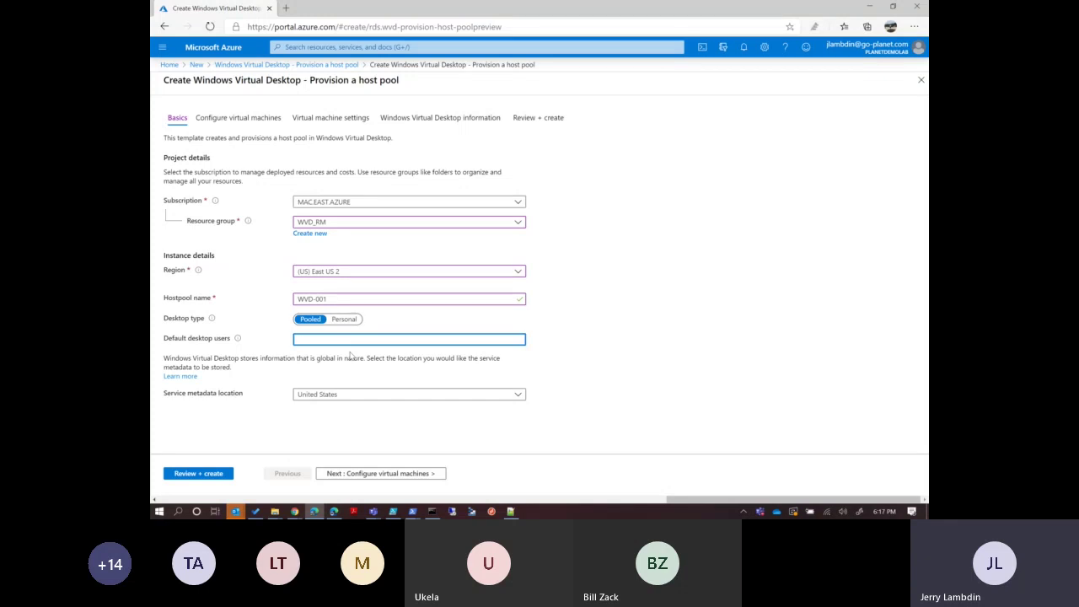
# Leave Default desktop users empty and advance to Configure virtual machines.
pyautogui.click(350, 355)
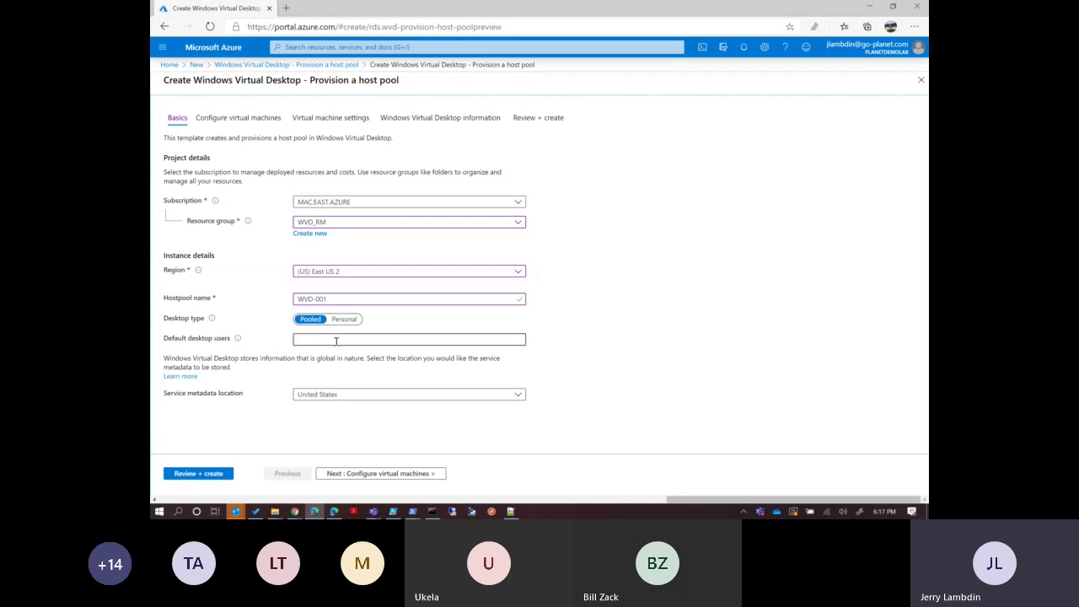
pyautogui.click(407, 474)
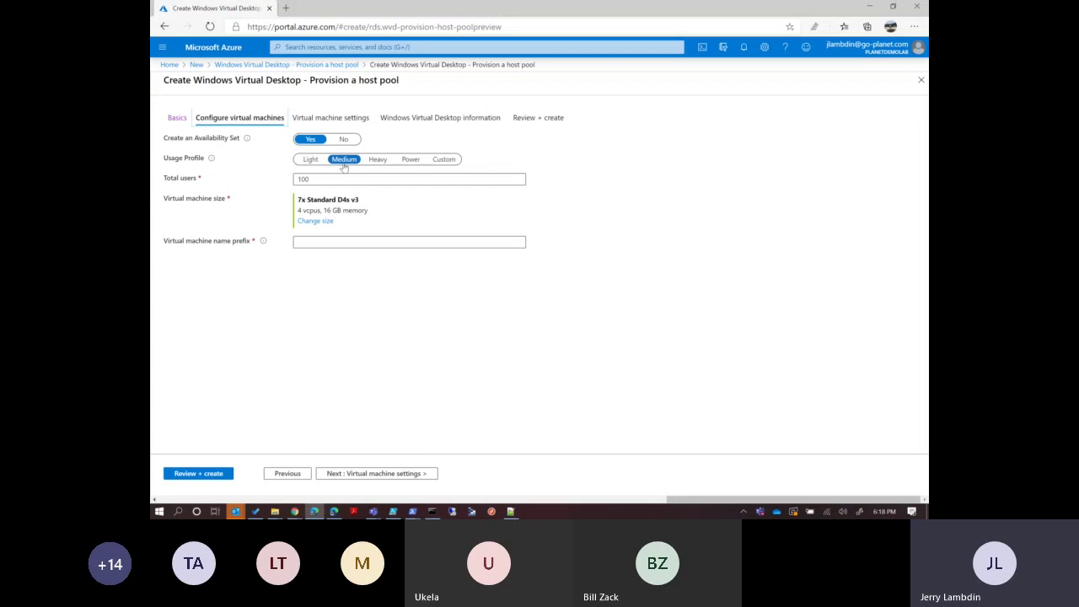
# Switch to a Custom usage profile with 10 virtual machines sized Standard D2s v3.
pyautogui.click(311, 161)
pyautogui.click(434, 163)
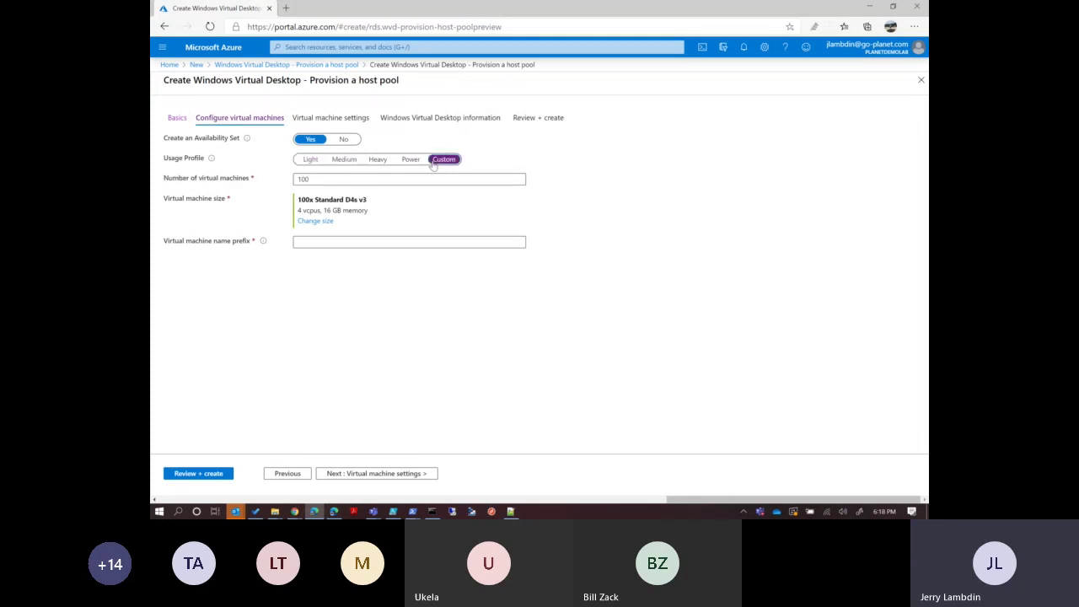
pyautogui.moveTo(346, 180); pyautogui.dragTo(283, 191)
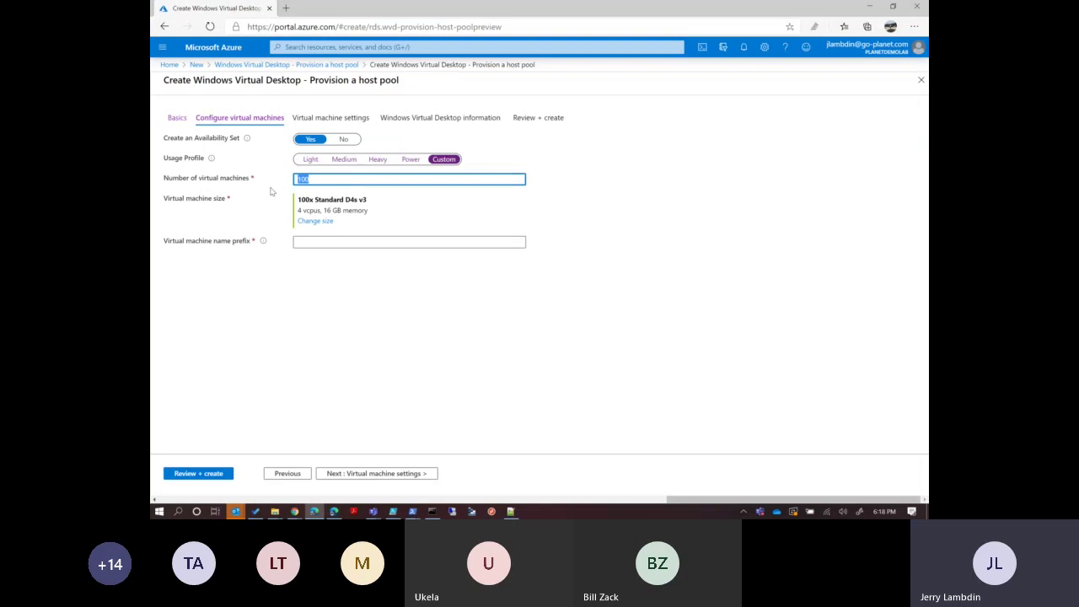
pyautogui.write('10')
pyautogui.click(316, 221)
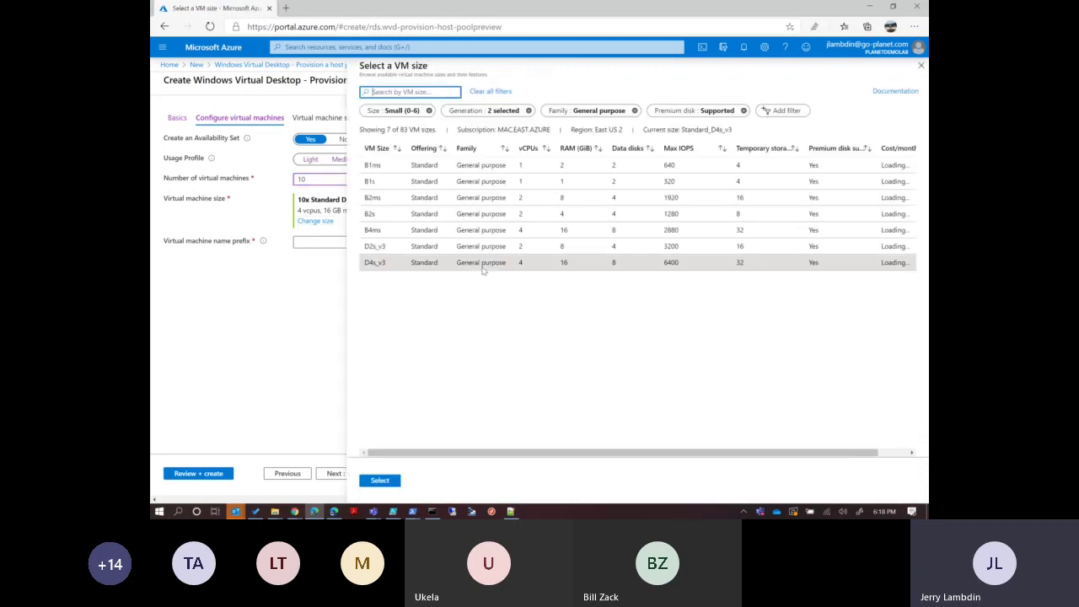
pyautogui.click(426, 248)
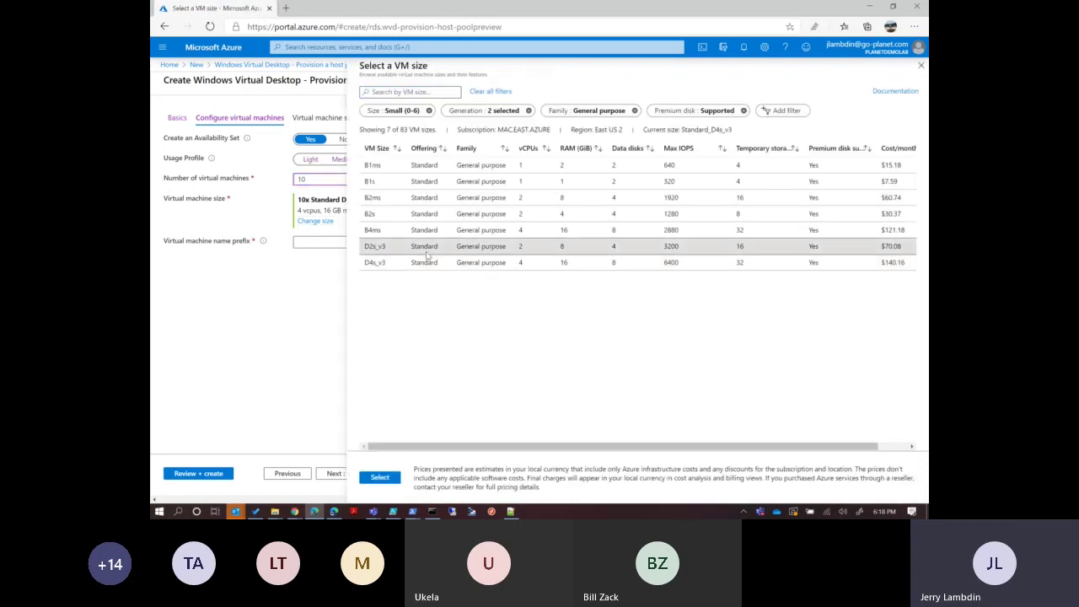
pyautogui.click(376, 478)
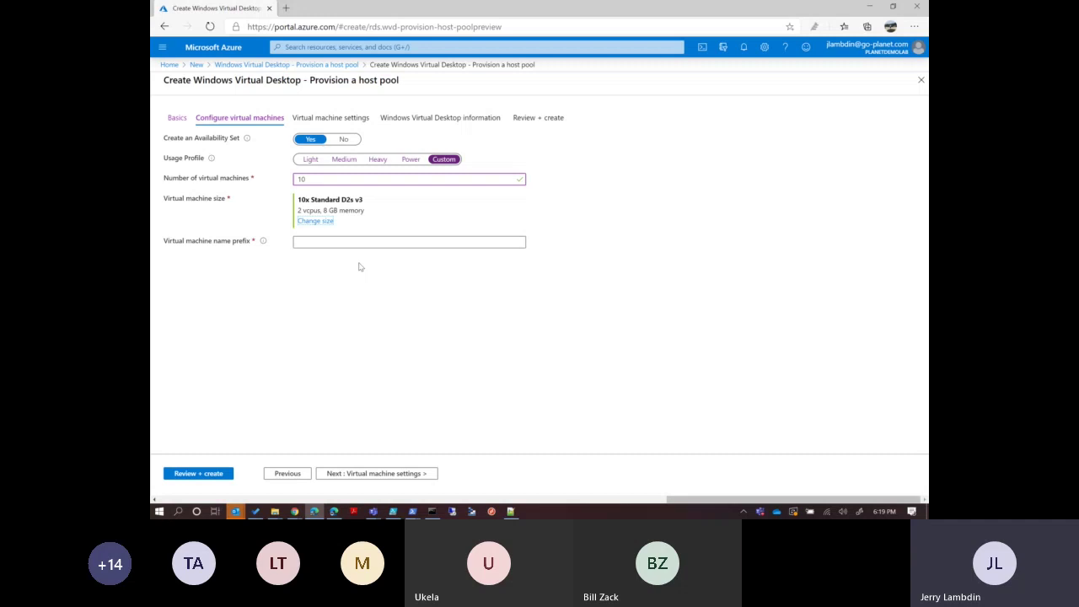
# Reduce the Custom profile to 1 virtual machine sized Standard B1s (1 vCPU, 1 GB).
pyautogui.click(312, 160)
pyautogui.click(443, 159)
pyautogui.moveTo(317, 177); pyautogui.dragTo(253, 182)
pyautogui.write('1')
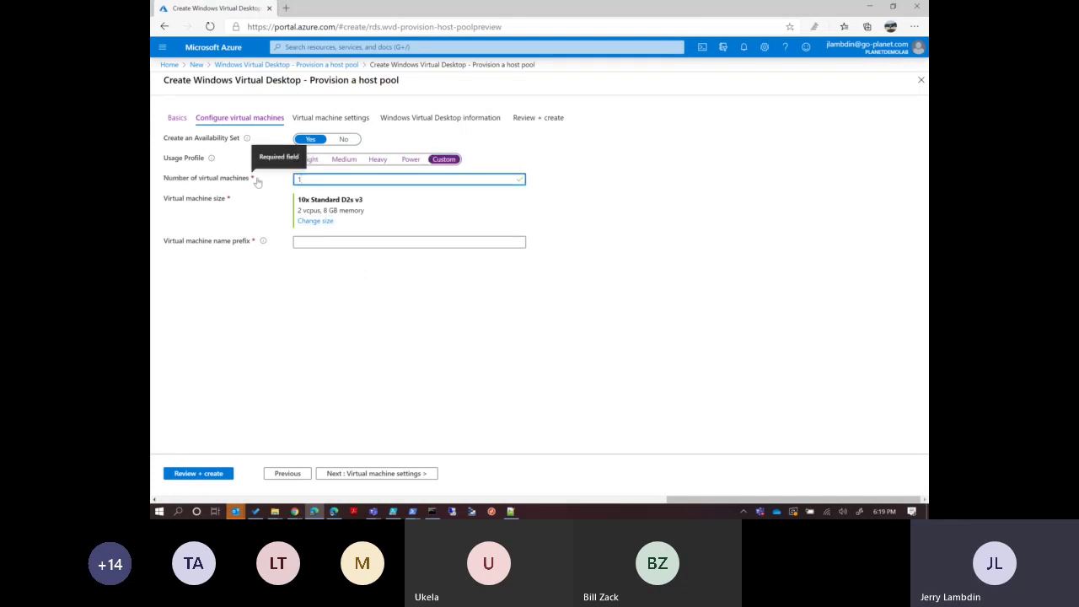
pyautogui.click(315, 221)
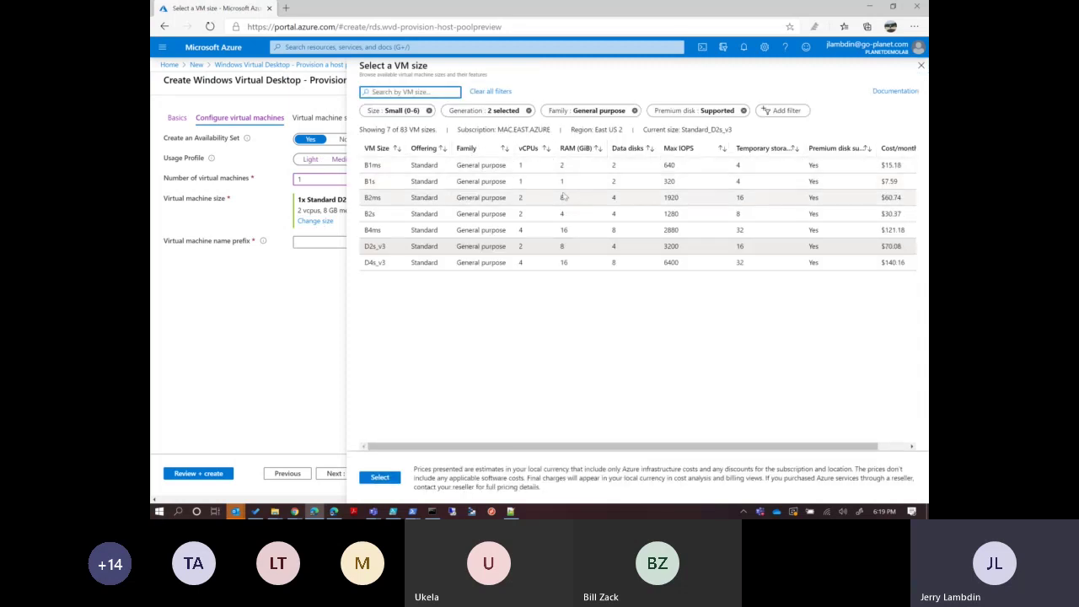
pyautogui.click(531, 186)
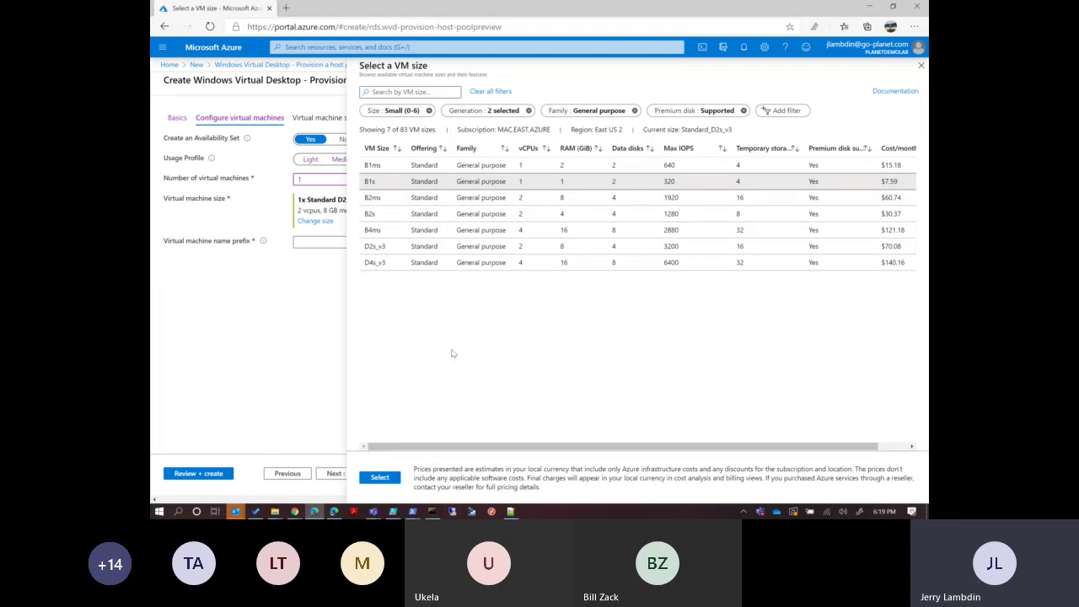
pyautogui.click(380, 477)
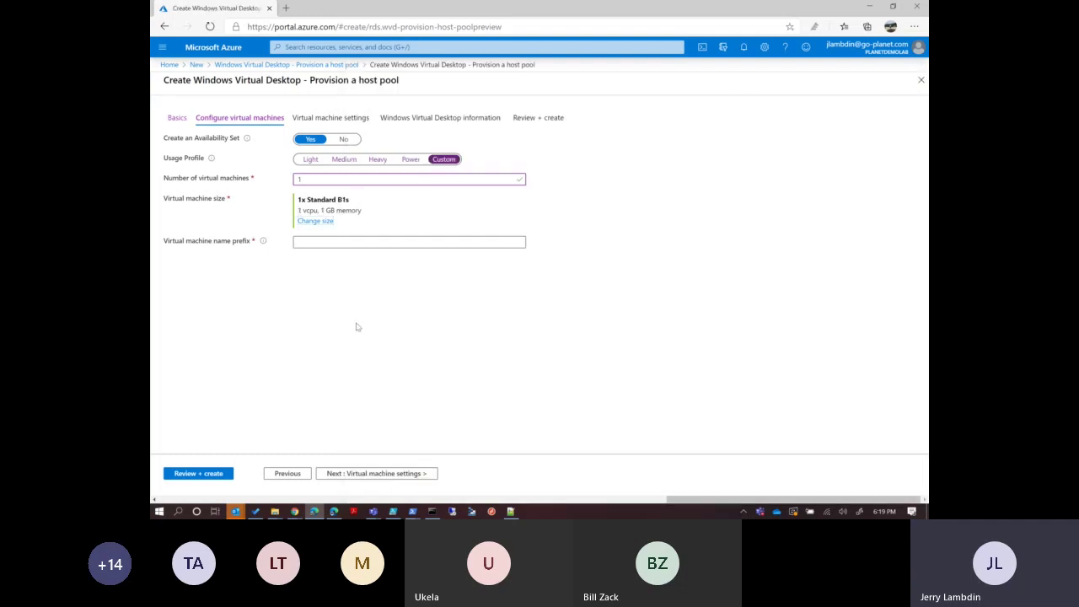
# Set 2 virtual machines and the virtual machine name prefix WVD-DEMO.
pyautogui.click(324, 242)
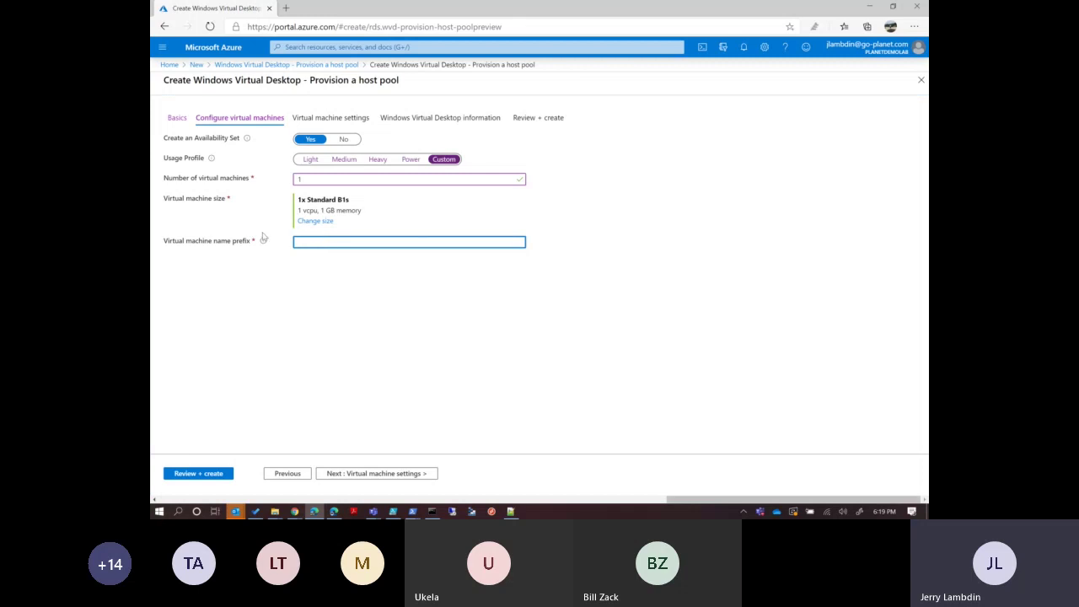
pyautogui.moveTo(263, 242)
pyautogui.doubleClick(297, 178)
pyautogui.write('2')
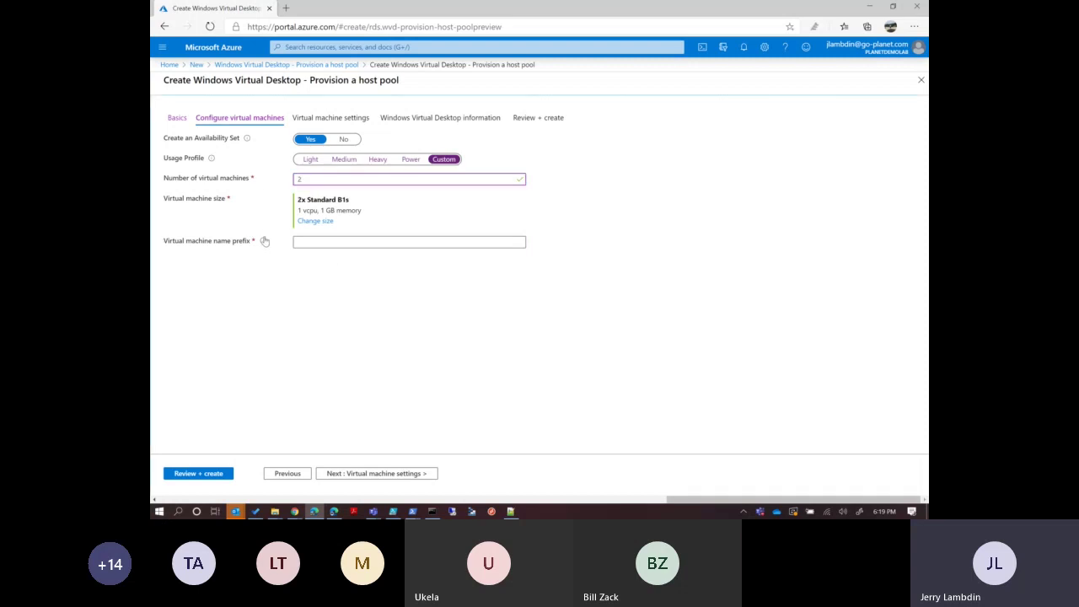
pyautogui.moveTo(264, 241)
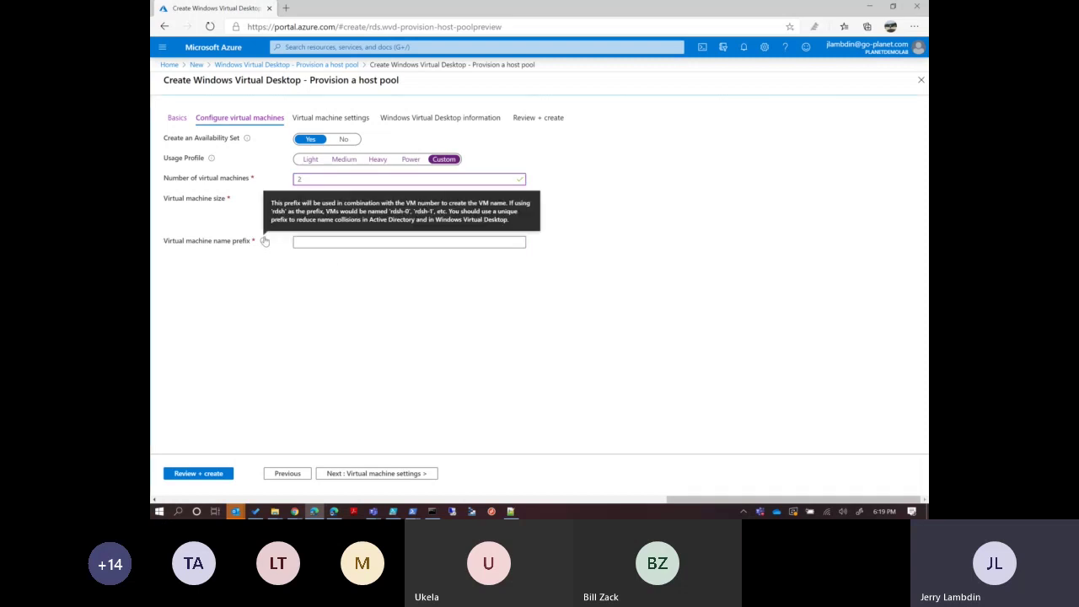
pyautogui.click(327, 242)
pyautogui.write('W')
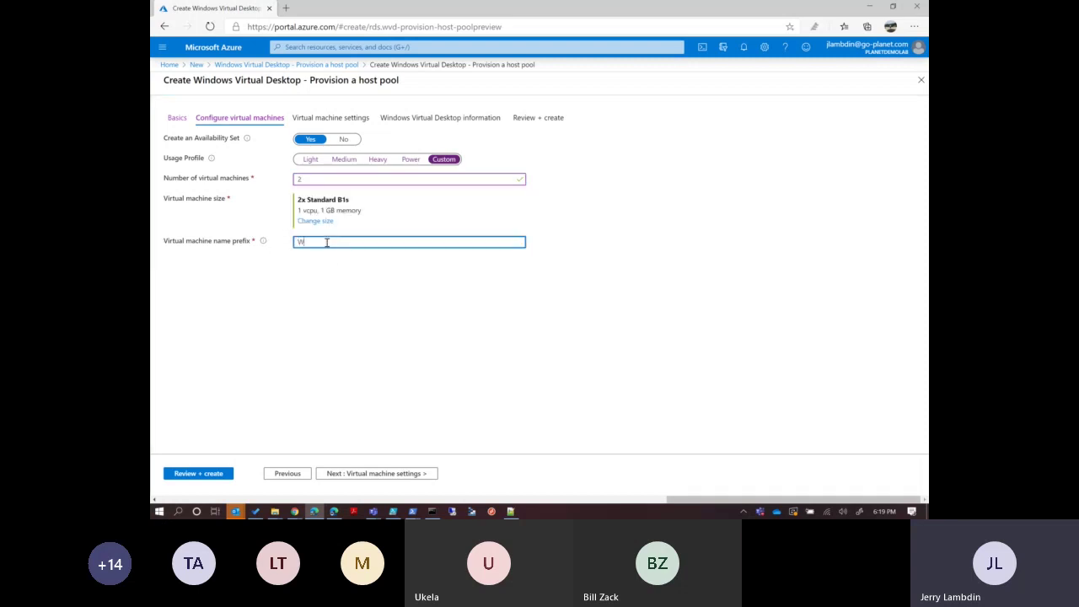
pyautogui.write('VD-DEMO')
# Advance to Virtual machine settings and settle the image source on Gallery, listing its OS versions.
pyautogui.click(395, 475)
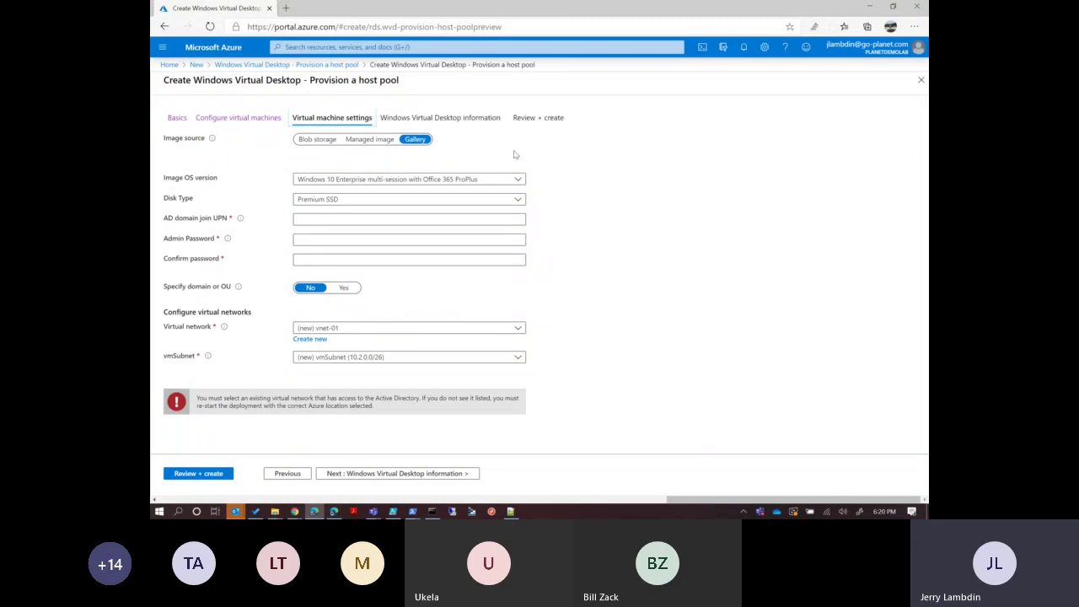
pyautogui.click(371, 139)
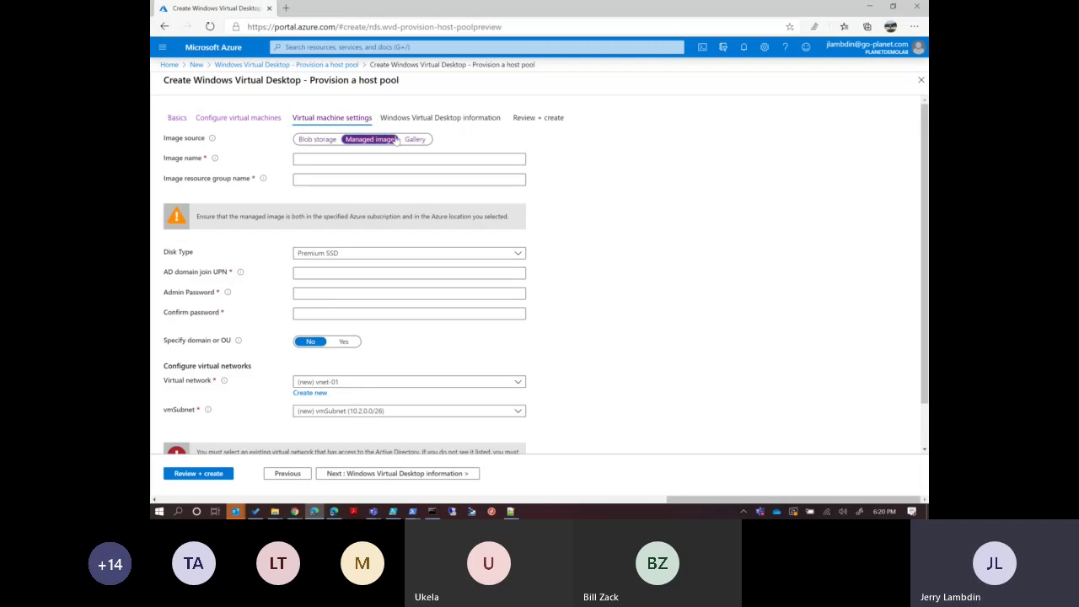
pyautogui.click(318, 143)
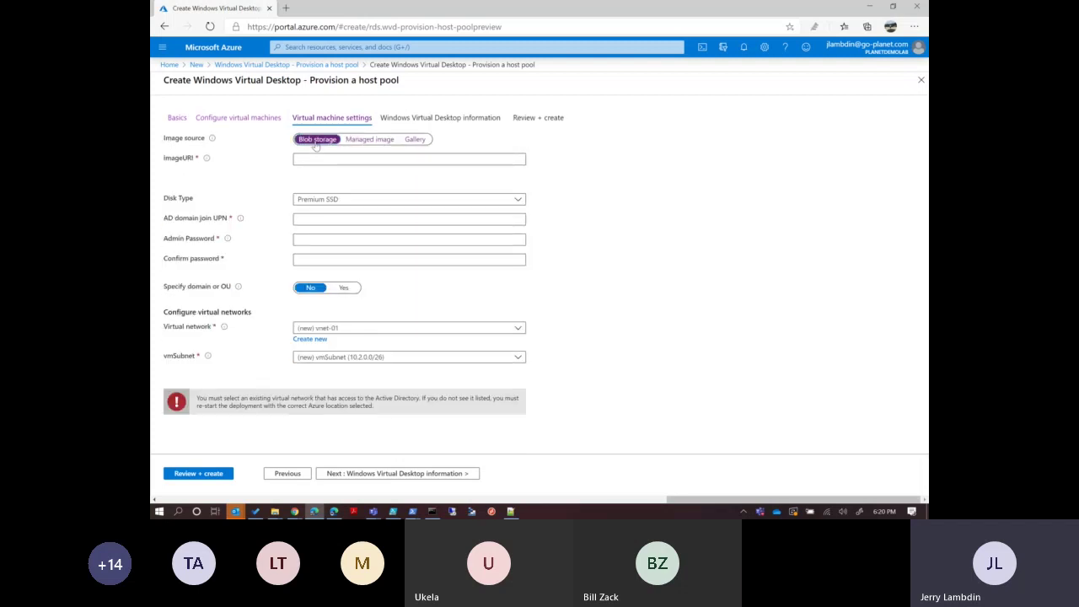
pyautogui.click(349, 142)
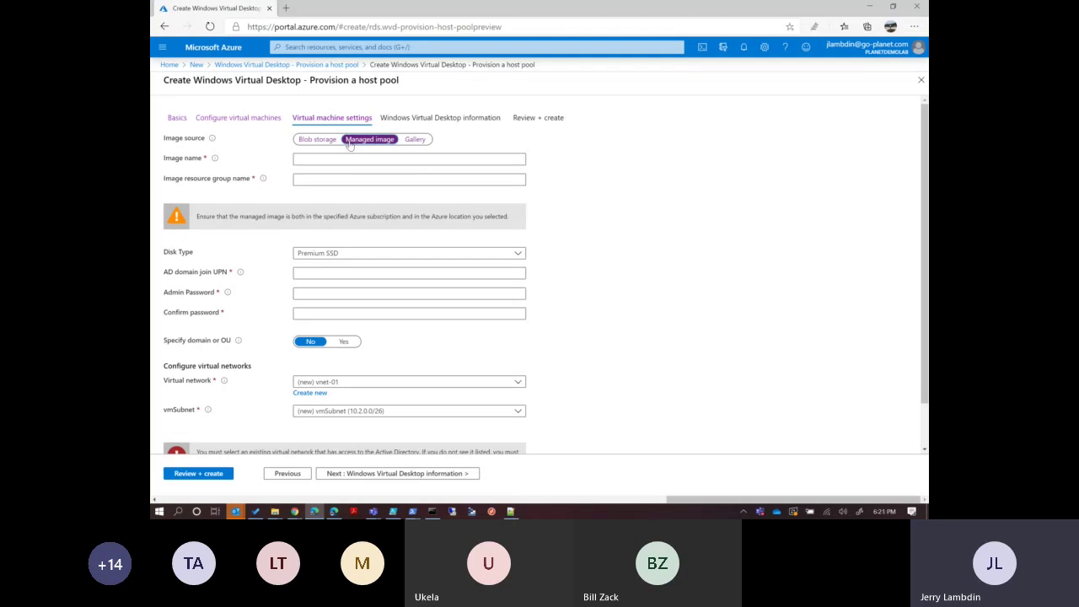
pyautogui.click(421, 141)
pyautogui.click(438, 178)
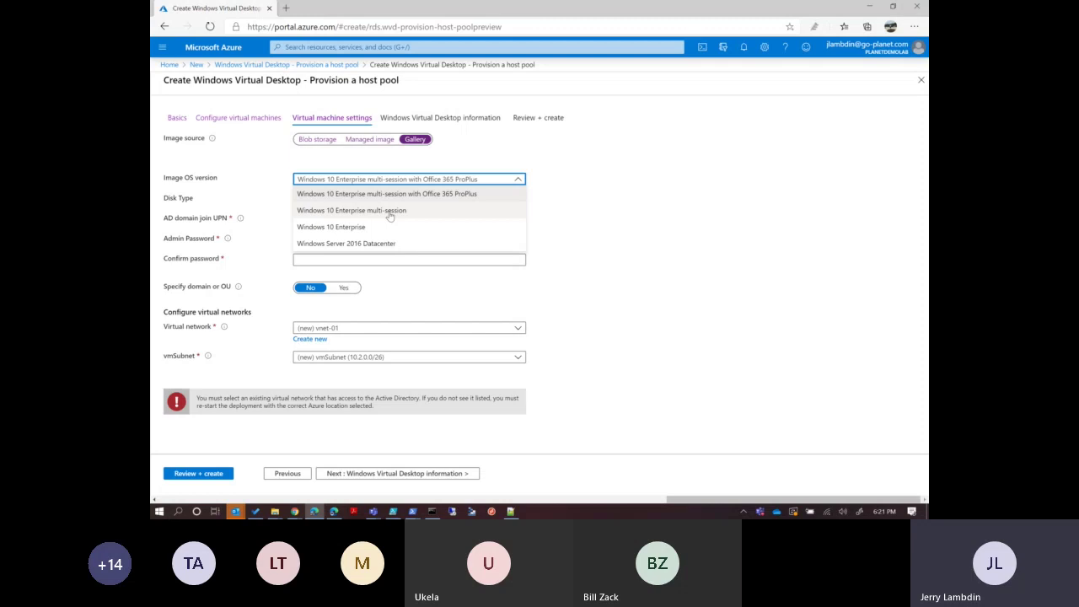
pyautogui.click(616, 217)
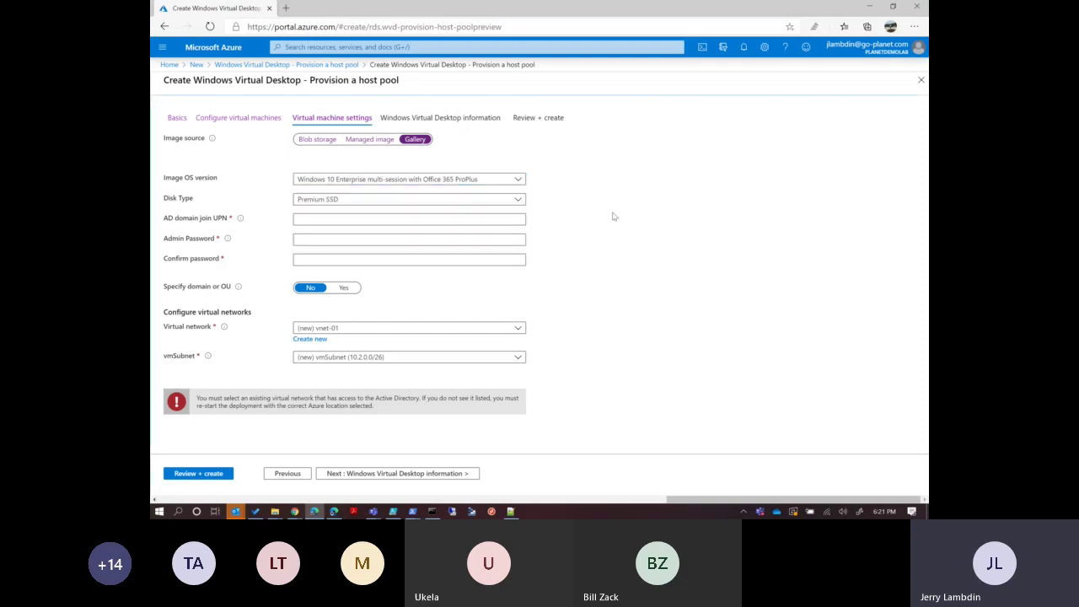
pyautogui.click(383, 143)
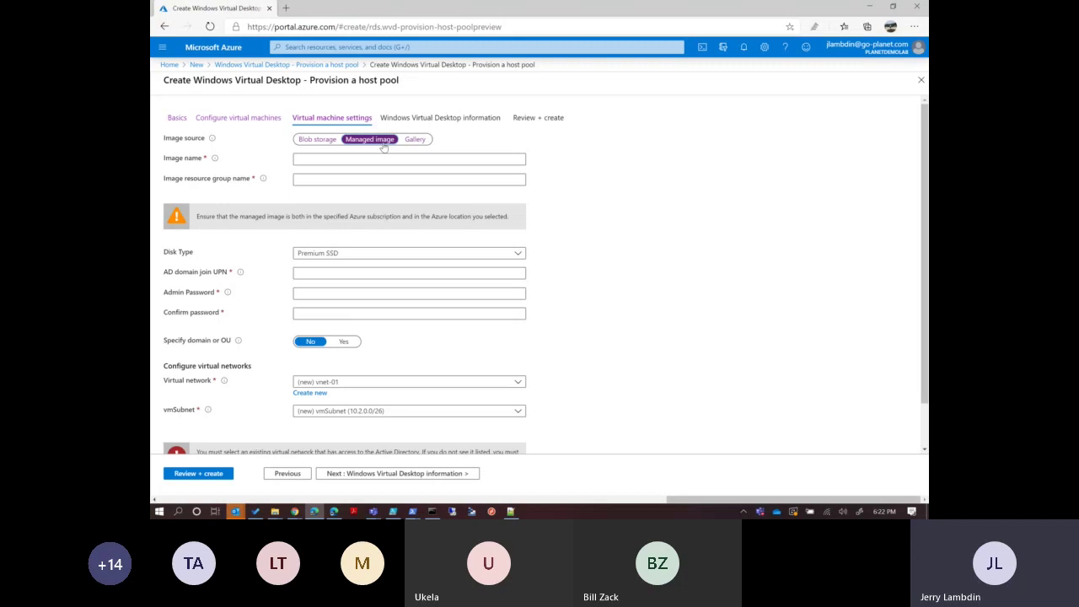
pyautogui.click(415, 144)
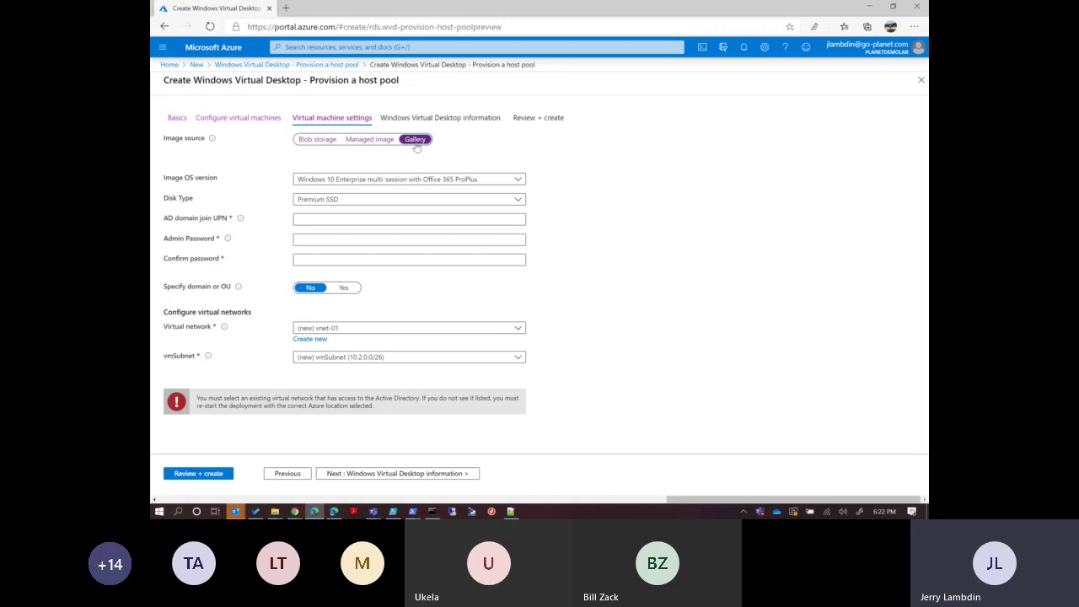
# Choose the Windows 10 Enterprise multi-session image and Standard SSD disks.
pyautogui.click(363, 199)
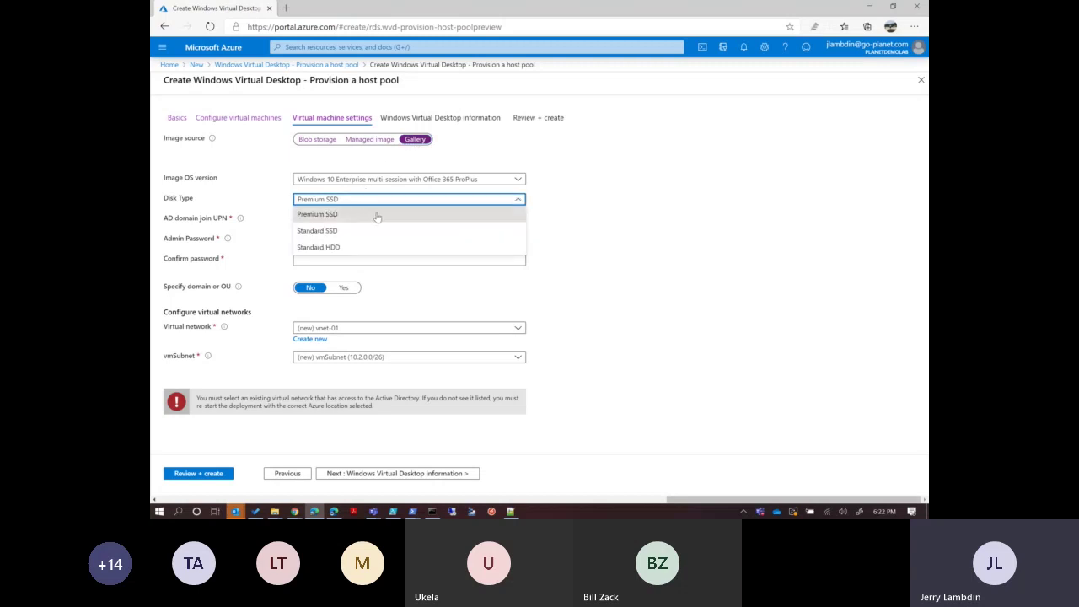
pyautogui.click(398, 179)
pyautogui.click(376, 213)
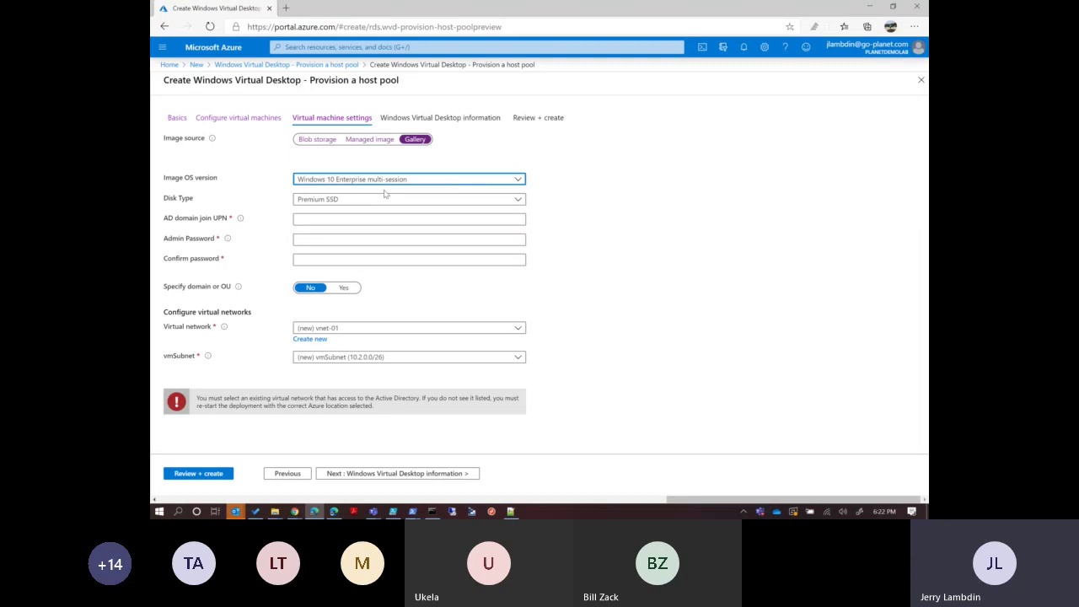
pyautogui.click(371, 199)
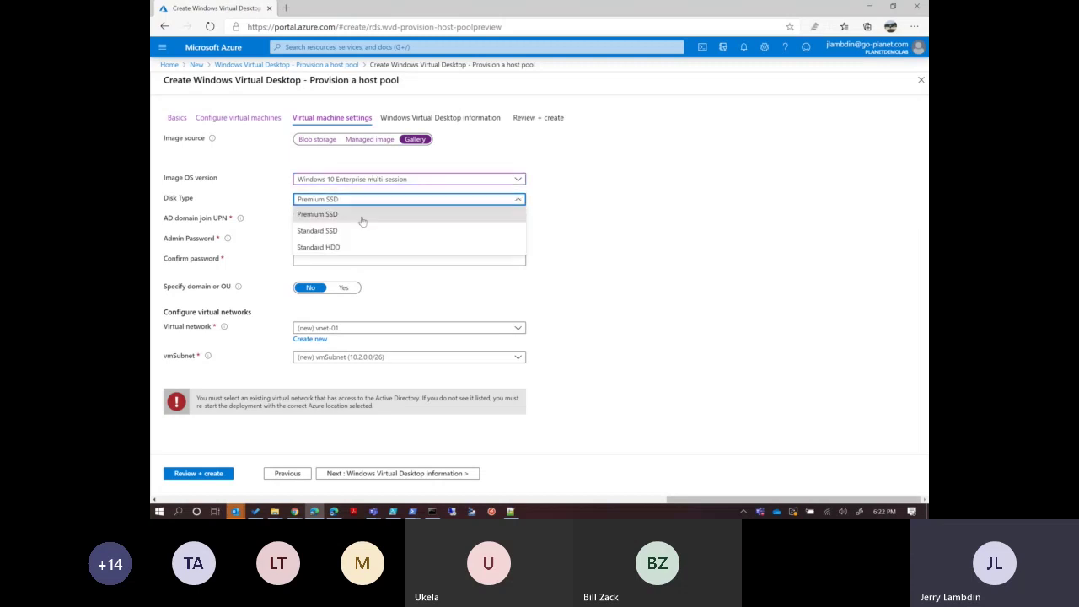
pyautogui.click(347, 230)
pyautogui.click(342, 220)
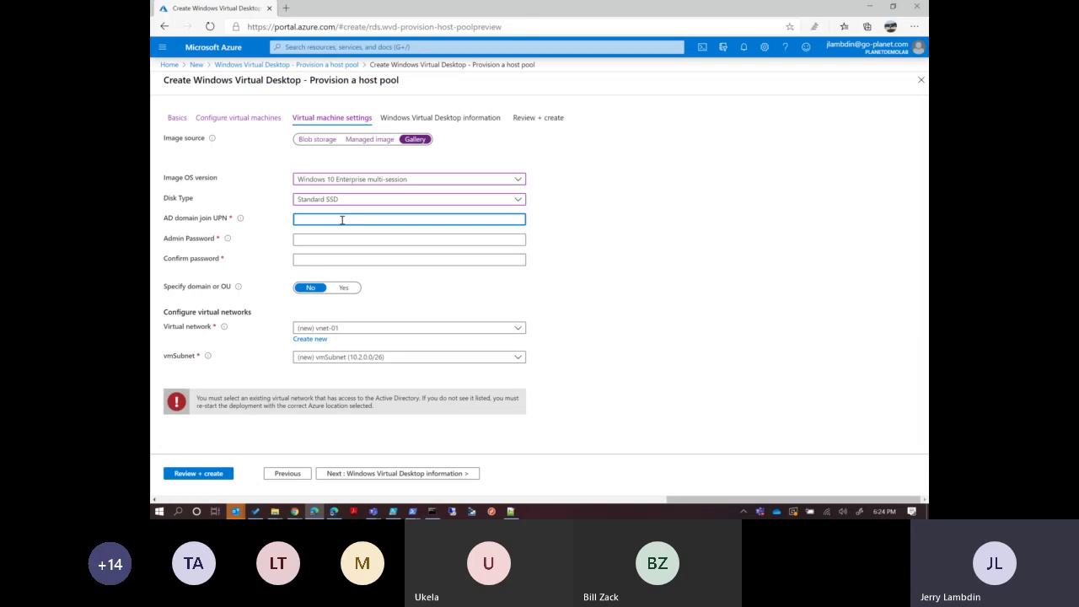
# Enter the domain-join account UPN, then an admin password and a matching confirmation.
pyautogui.press('Tab')
pyautogui.write('••')
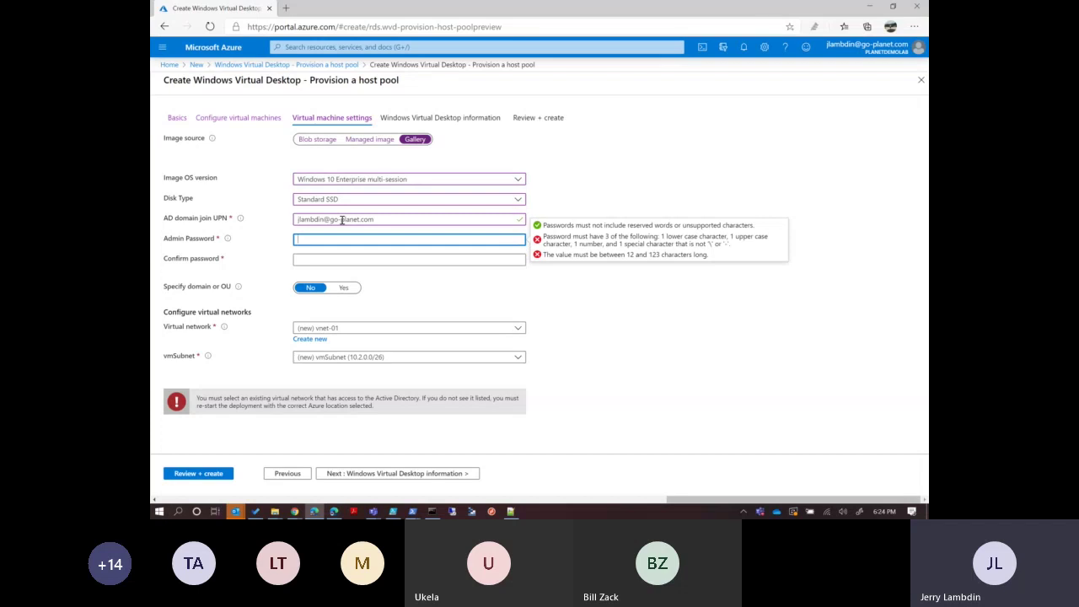
pyautogui.write('••••••••••••••')
pyautogui.press('Tab')
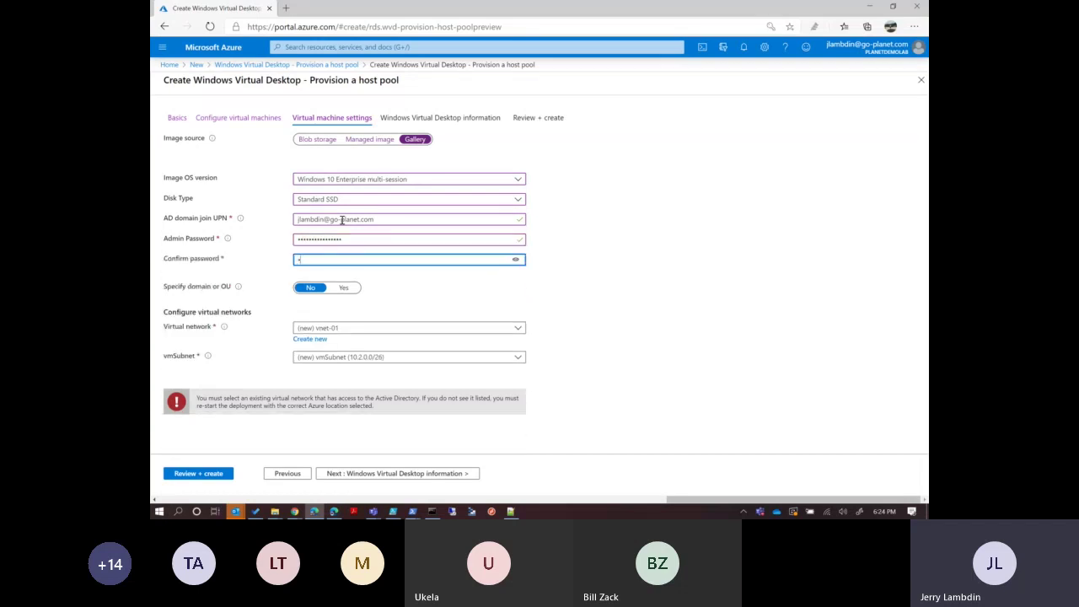
pyautogui.write('••••••••••••••')
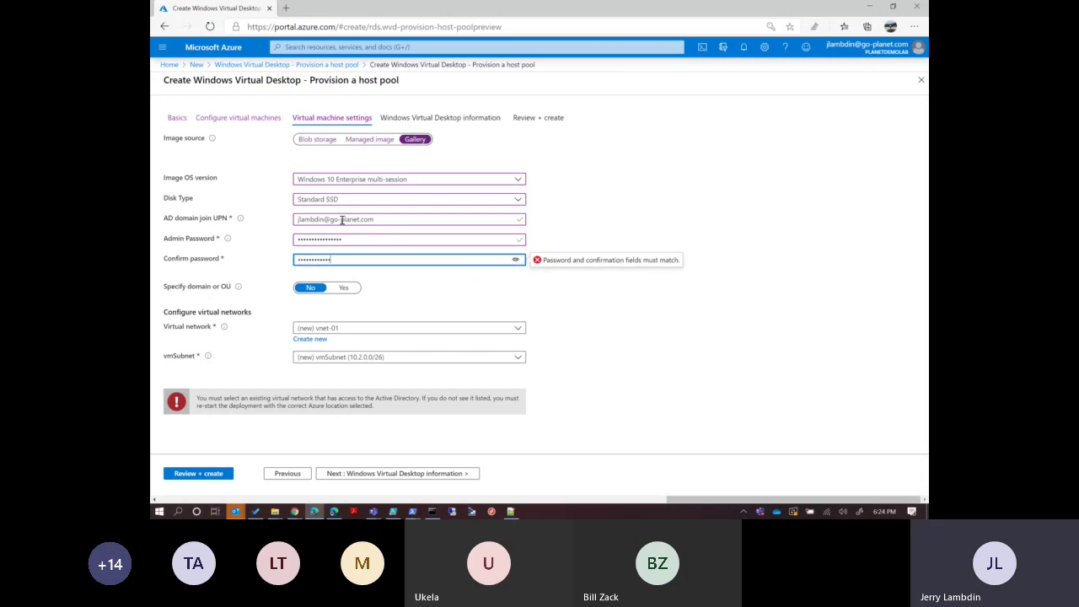
pyautogui.write('•')
pyautogui.click(390, 221)
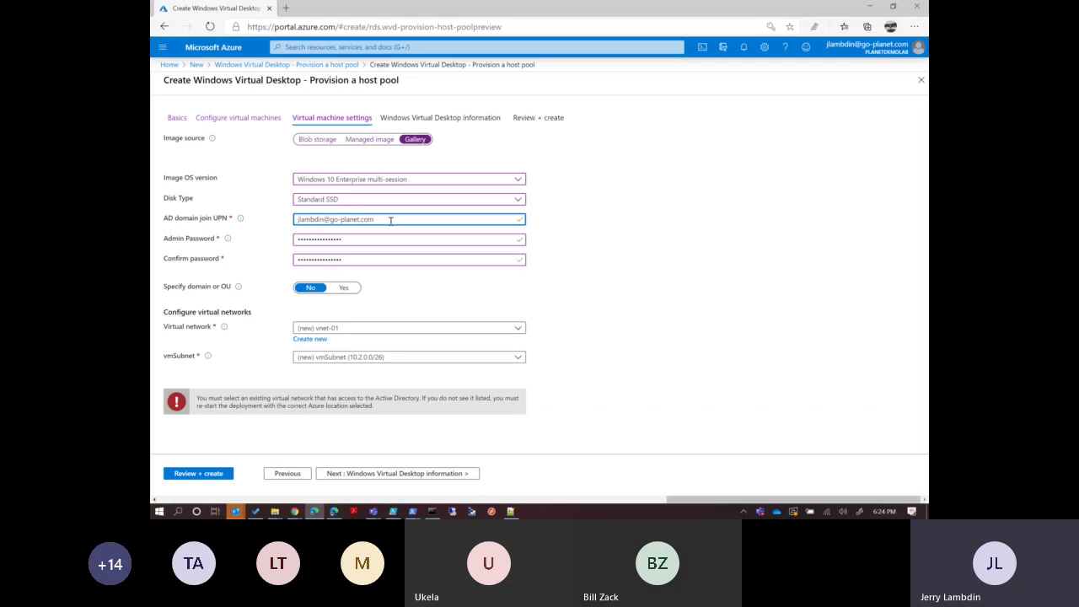
# Set Specify domain or OU to Yes and open portal Home in a new tab.
pyautogui.click(343, 287)
pyautogui.click(330, 306)
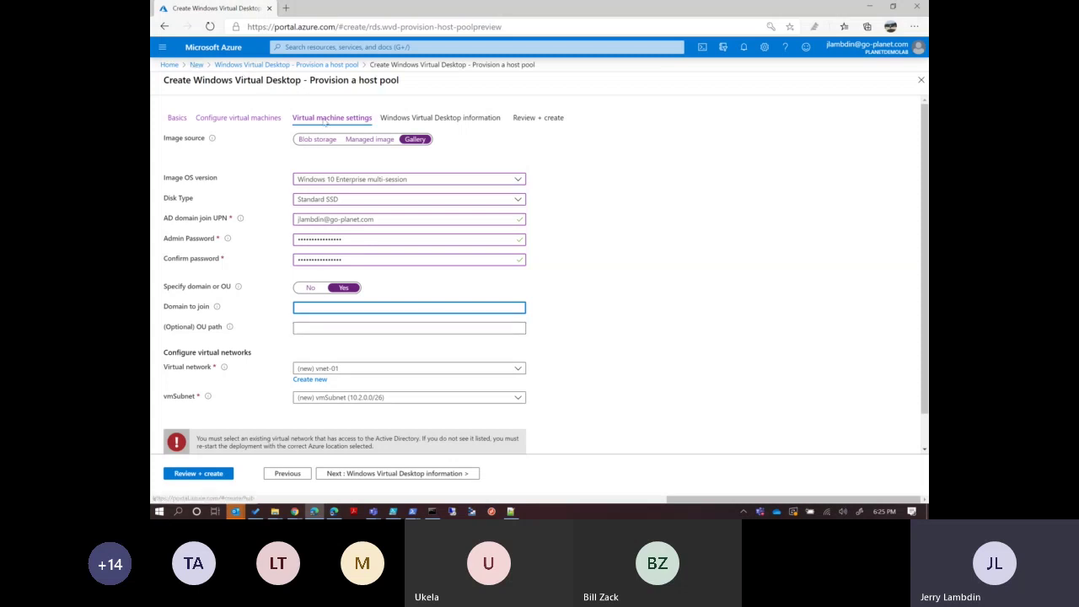
pyautogui.rightClick(171, 68)
pyautogui.click(211, 93)
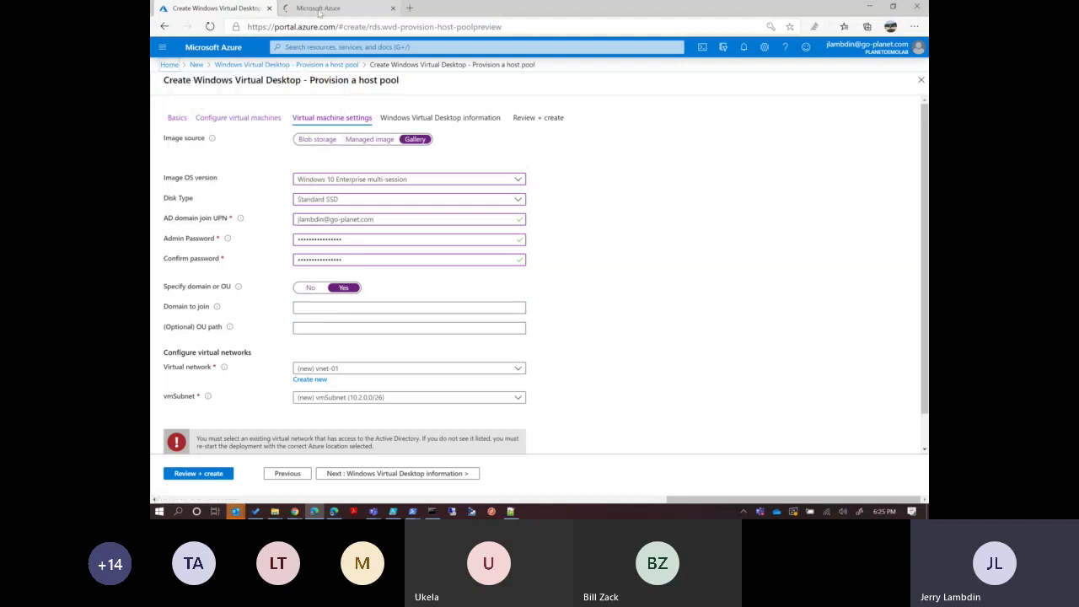
# Find and copy the PlanetDemoLab.onmicrosoft.com managed domain from Azure AD Domain Services.
pyautogui.click(318, 11)
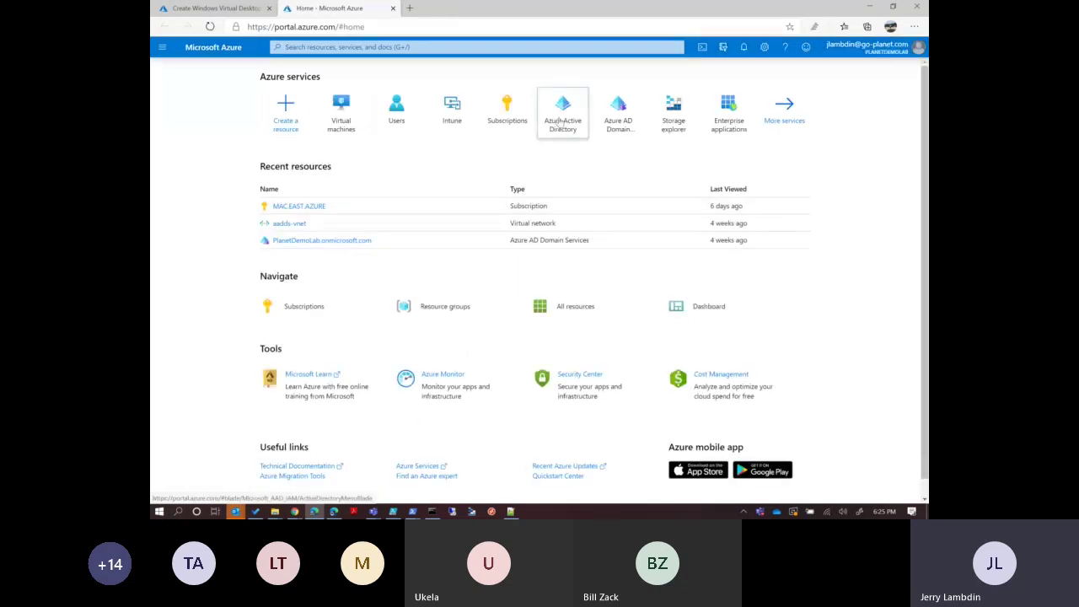
pyautogui.click(559, 120)
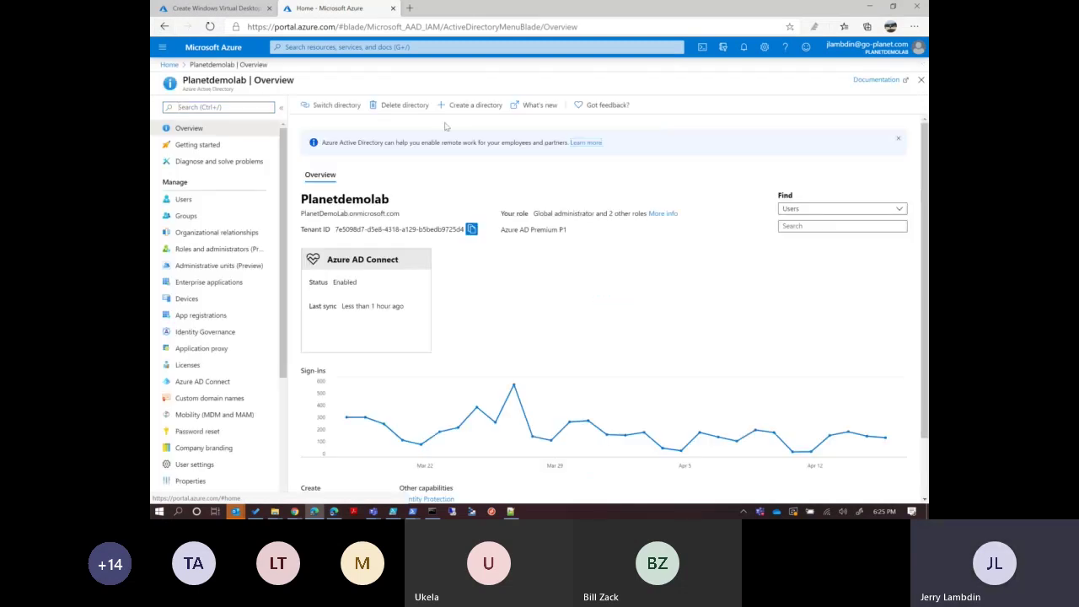
pyautogui.click(169, 65)
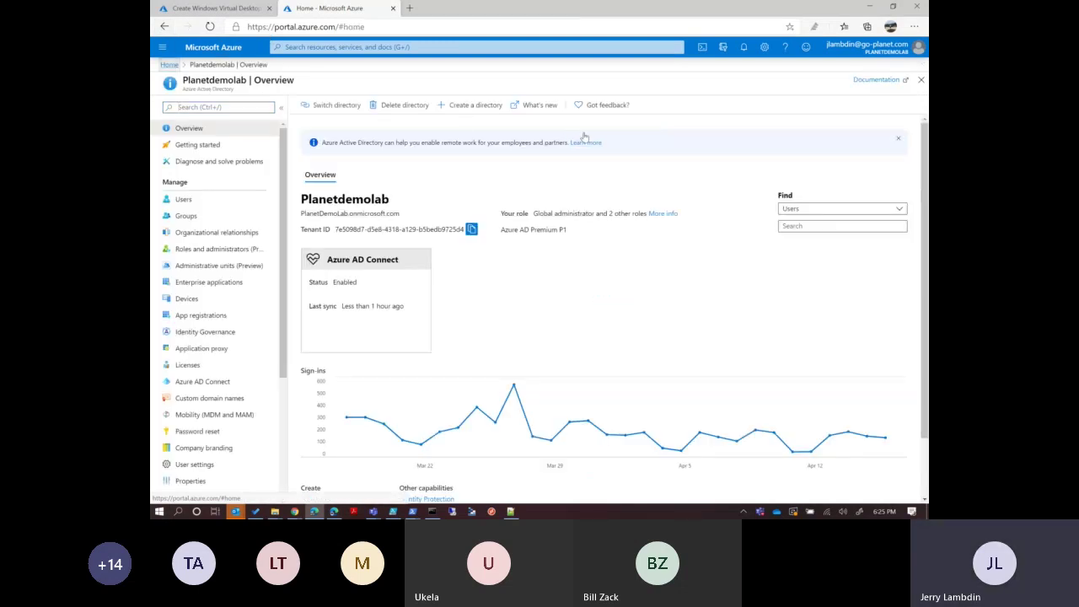
pyautogui.click(619, 114)
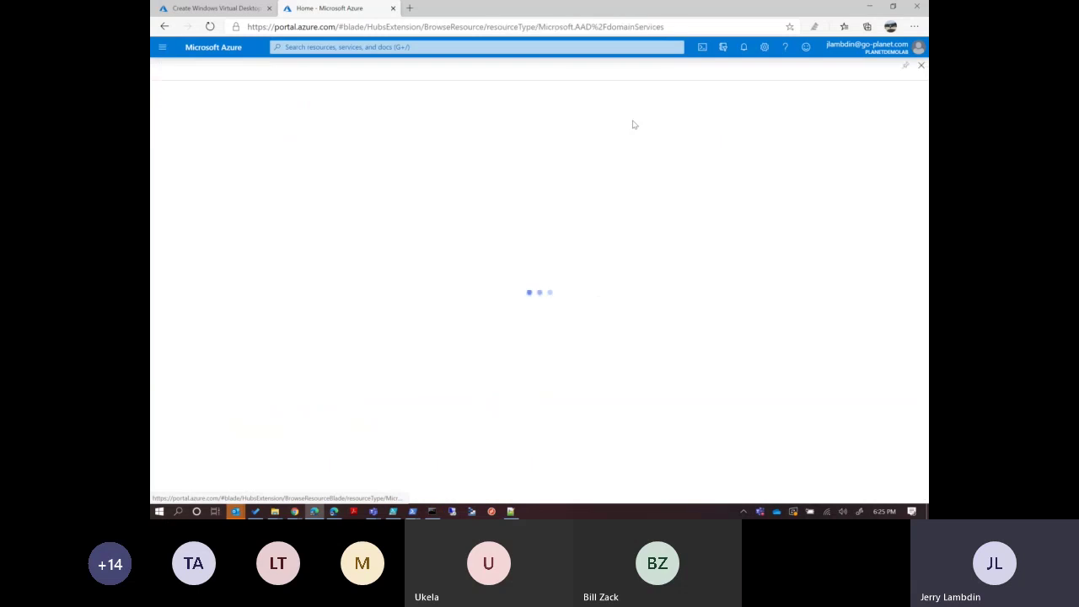
pyautogui.moveTo(291, 190); pyautogui.dragTo(187, 190)
pyautogui.hotkey('ctrl', 'c')
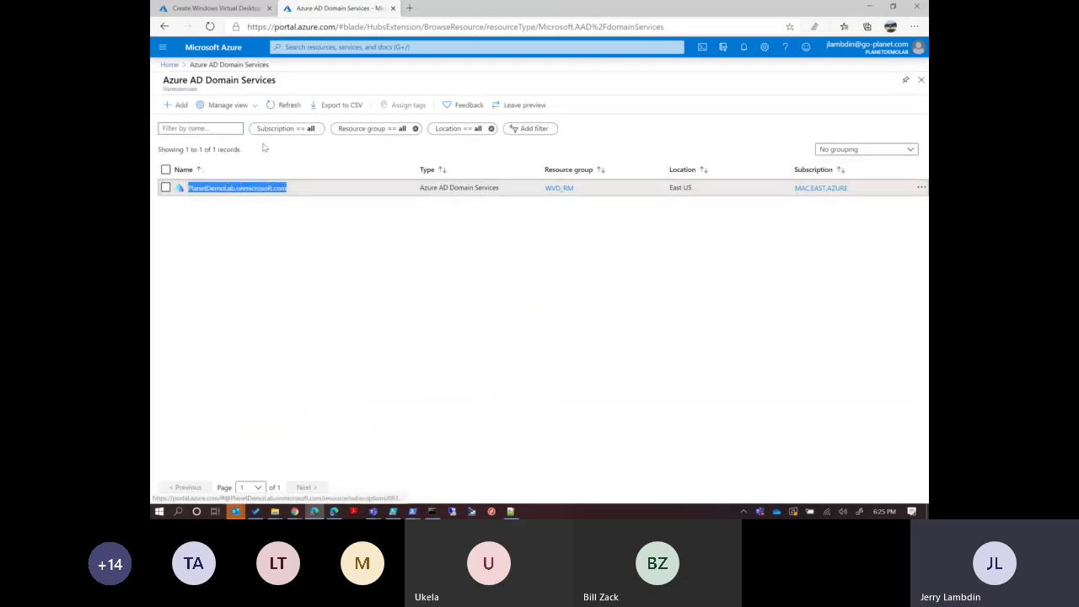
pyautogui.click(215, 8)
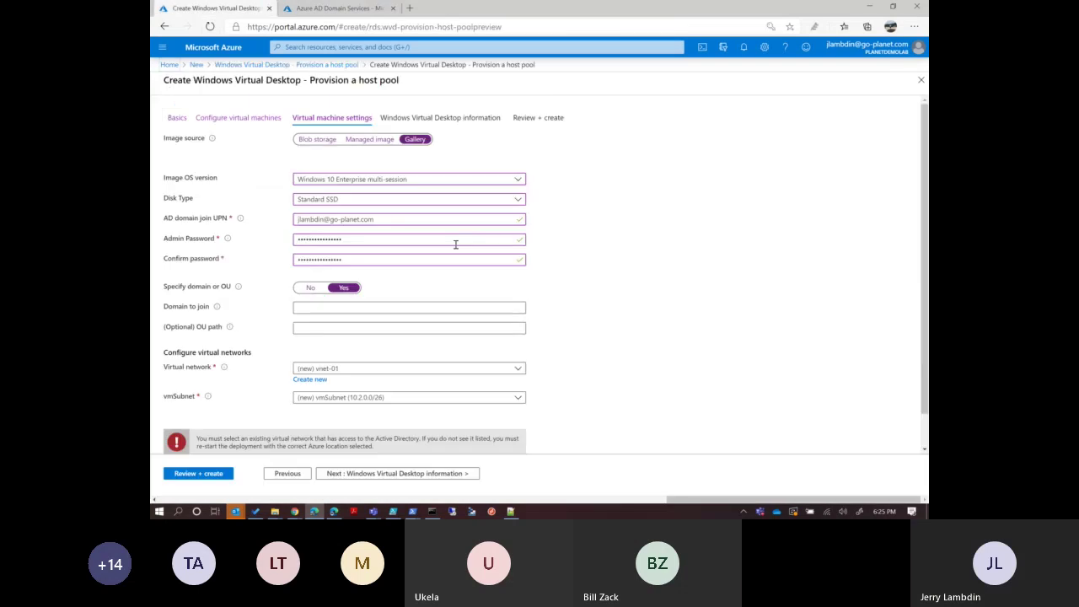
# Paste PlanetDemoLab.onmicrosoft.com into Domain to join and keep virtual network (new) vnet-01.
pyautogui.click(337, 306)
pyautogui.hotkey('ctrl', 'v')
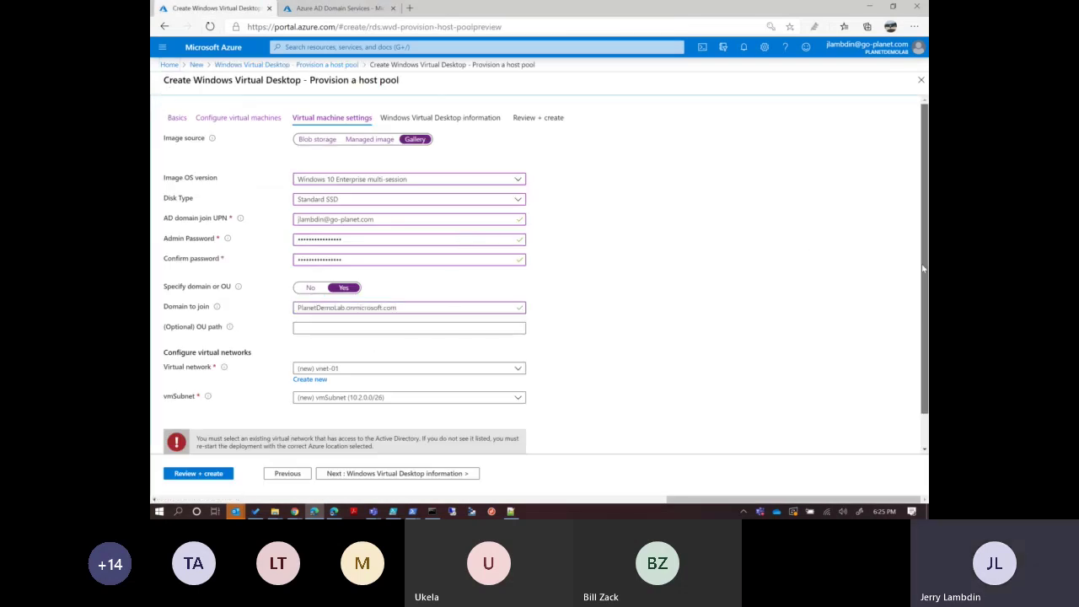
pyautogui.scroll(-1, 923, 268)
pyautogui.click(442, 332)
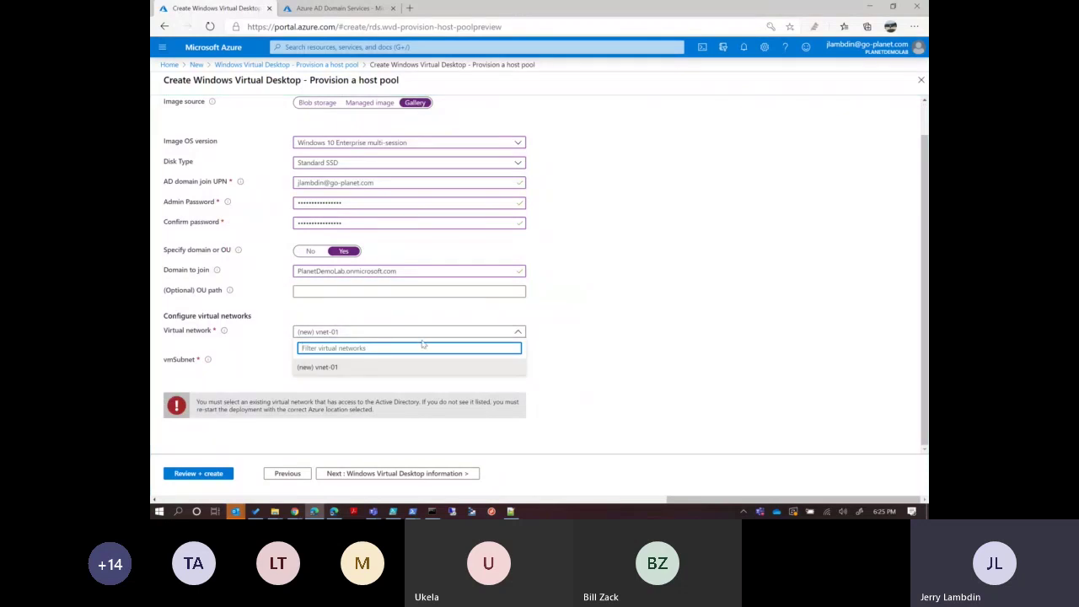
pyautogui.click(352, 367)
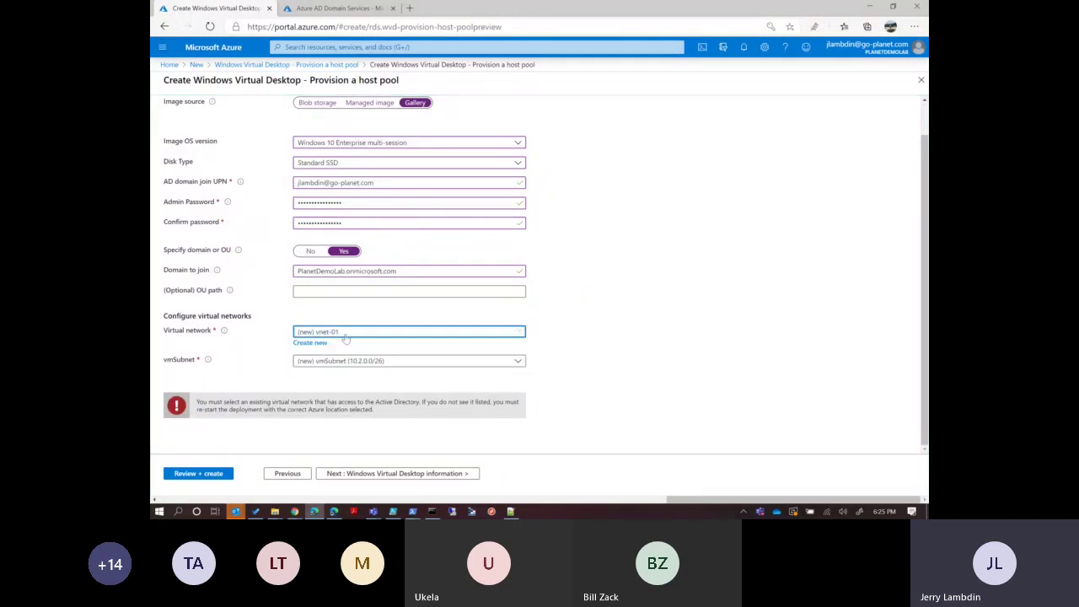
# Keep subnet (new) vmSubnet (10.2.0.0/26) with vnet-01, then continue to Windows Virtual Desktop information.
pyautogui.click(359, 331)
pyautogui.click(356, 364)
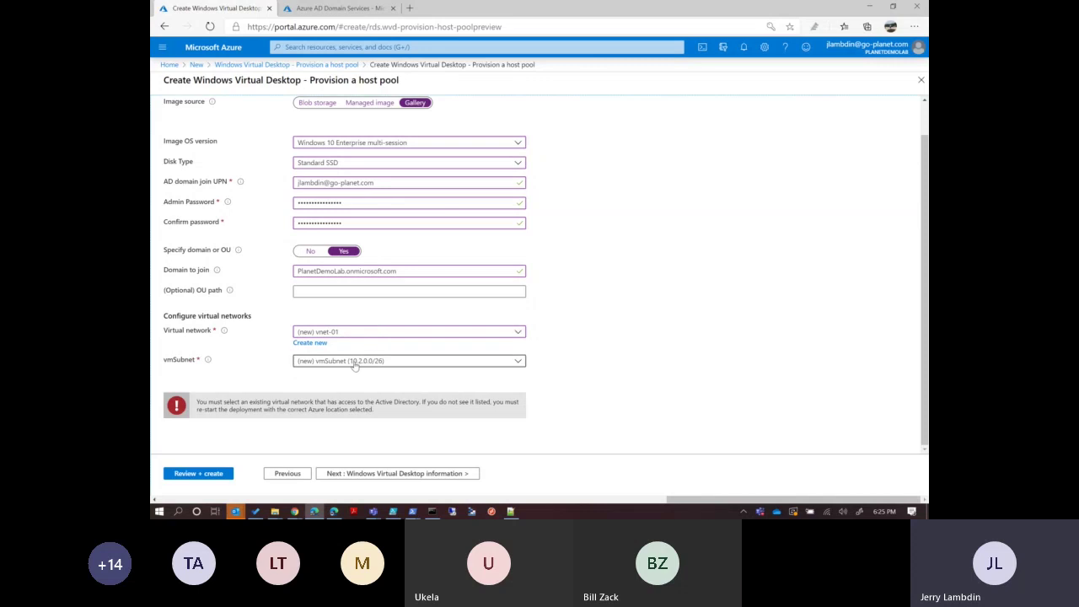
pyautogui.click(355, 365)
pyautogui.click(340, 394)
pyautogui.click(337, 333)
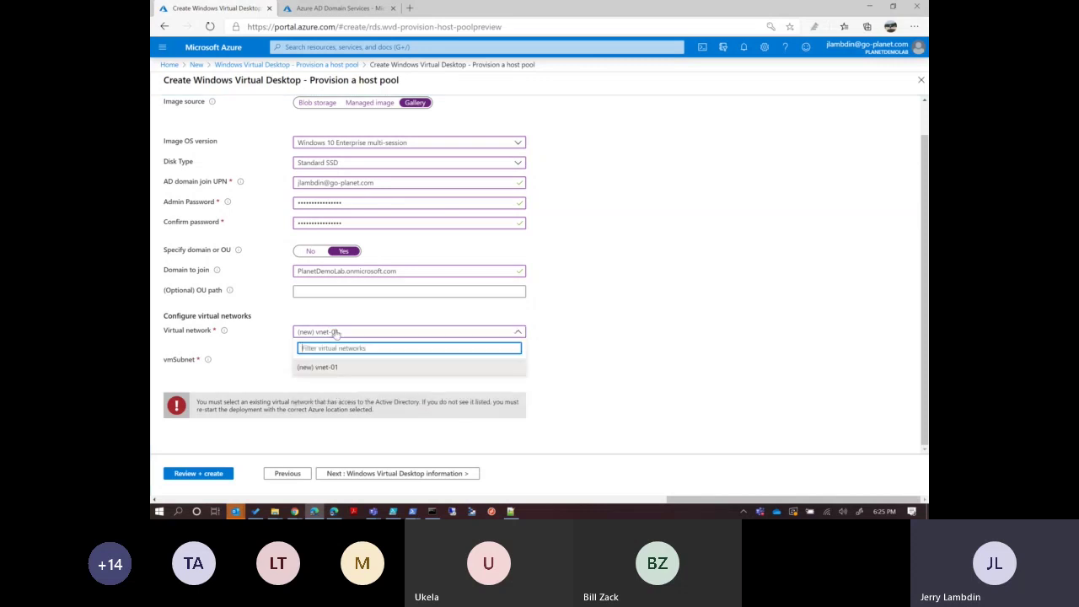
pyautogui.click(338, 310)
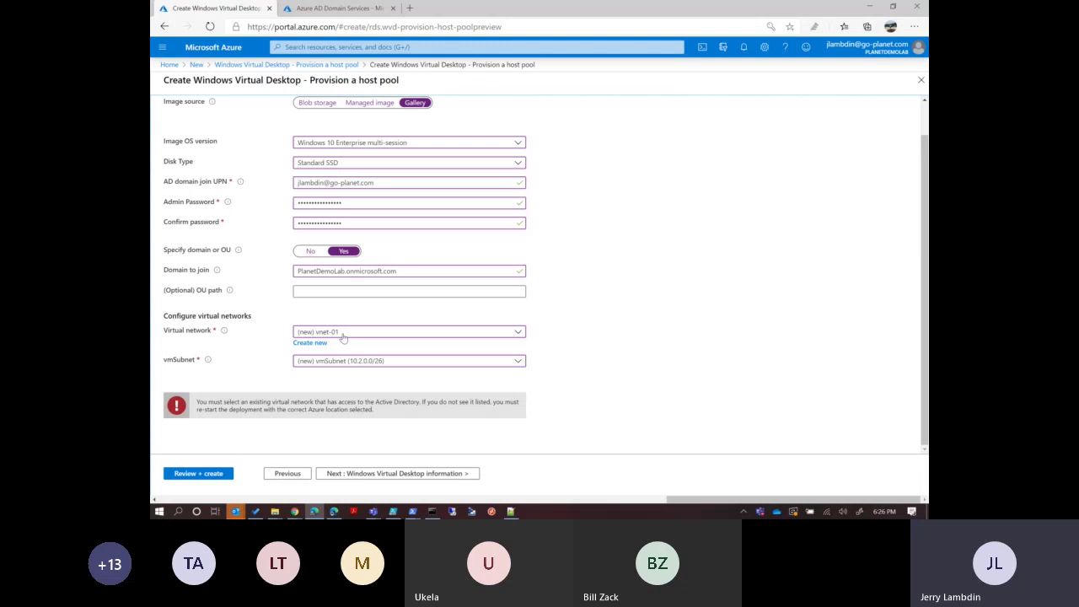
pyautogui.click(342, 334)
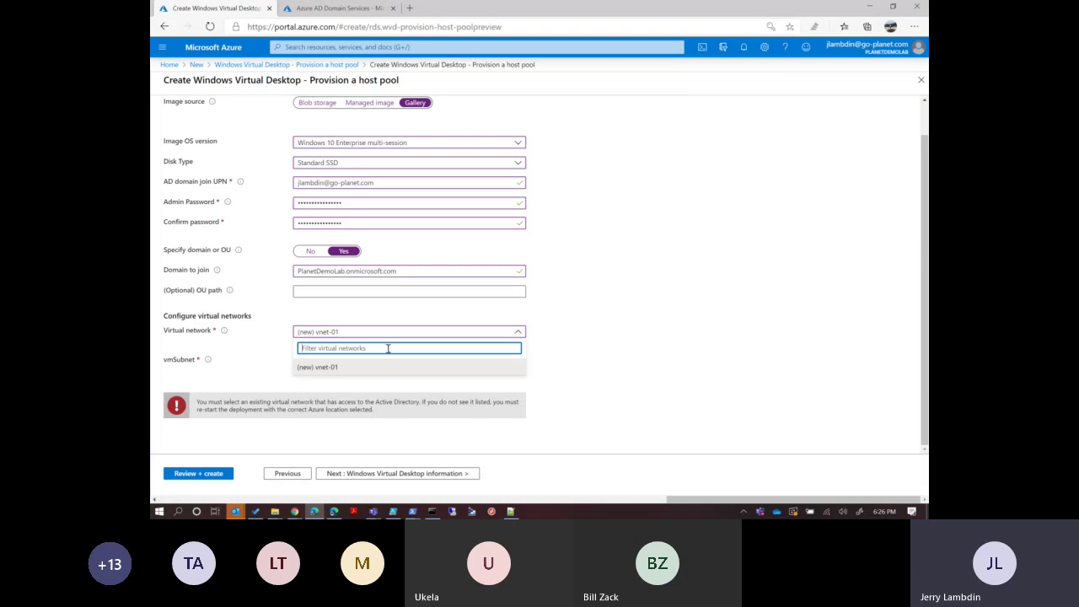
pyautogui.click(337, 367)
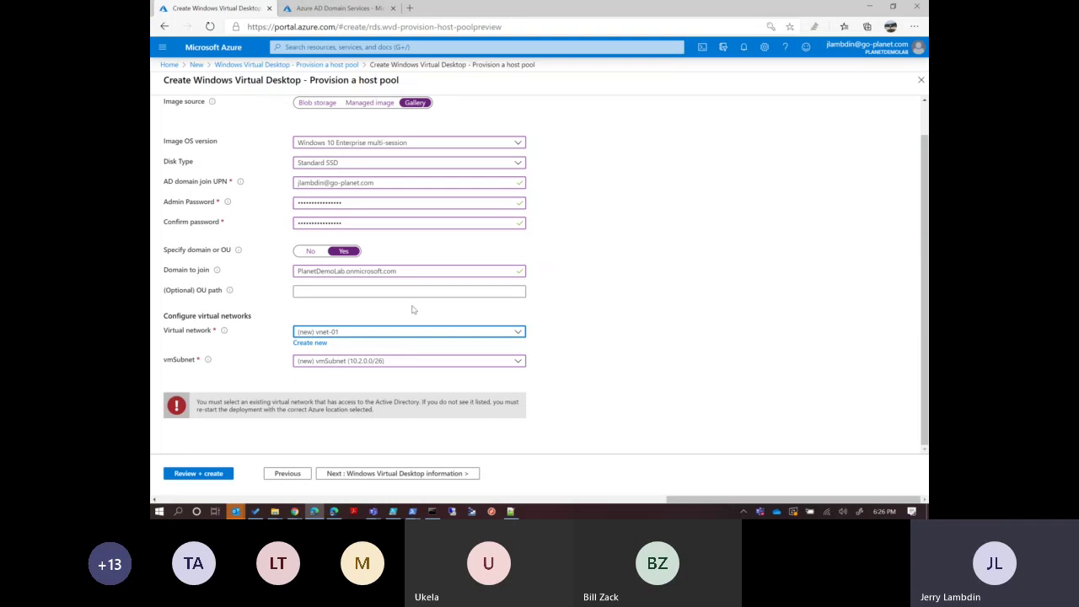
pyautogui.click(597, 374)
pyautogui.scroll(2, 592, 373)
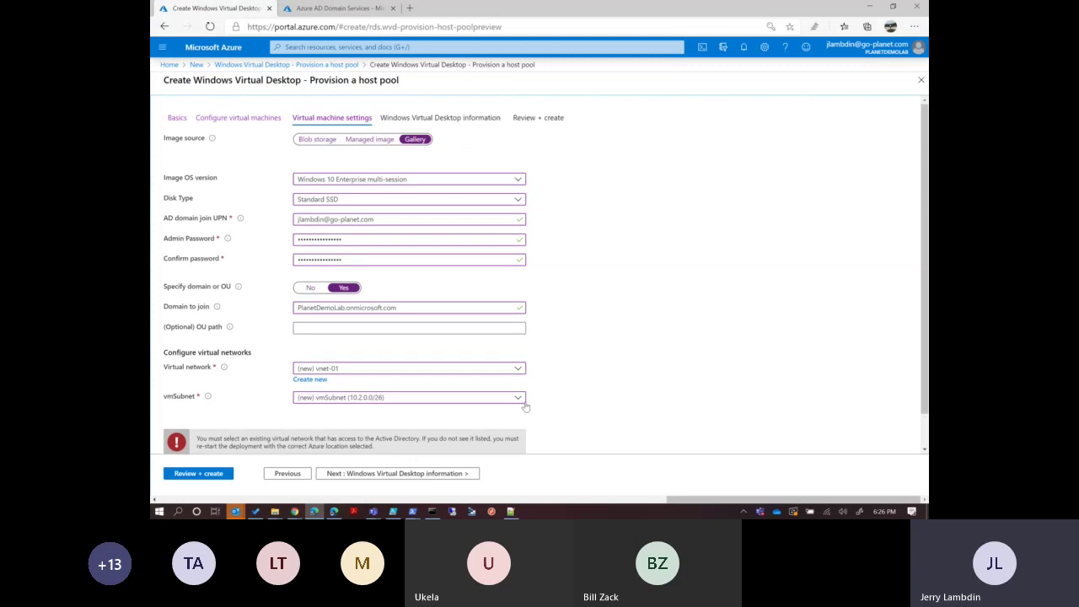
pyautogui.click(433, 474)
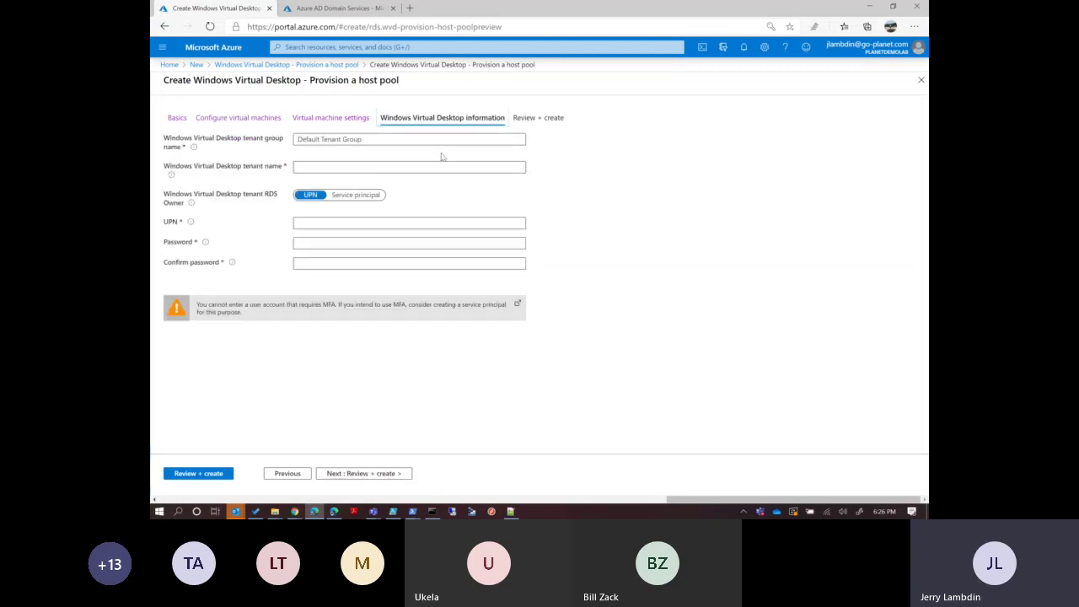
# Select the Default Tenant Group value and place the cursor in the empty tenant name box.
pyautogui.moveTo(410, 140); pyautogui.dragTo(278, 152)
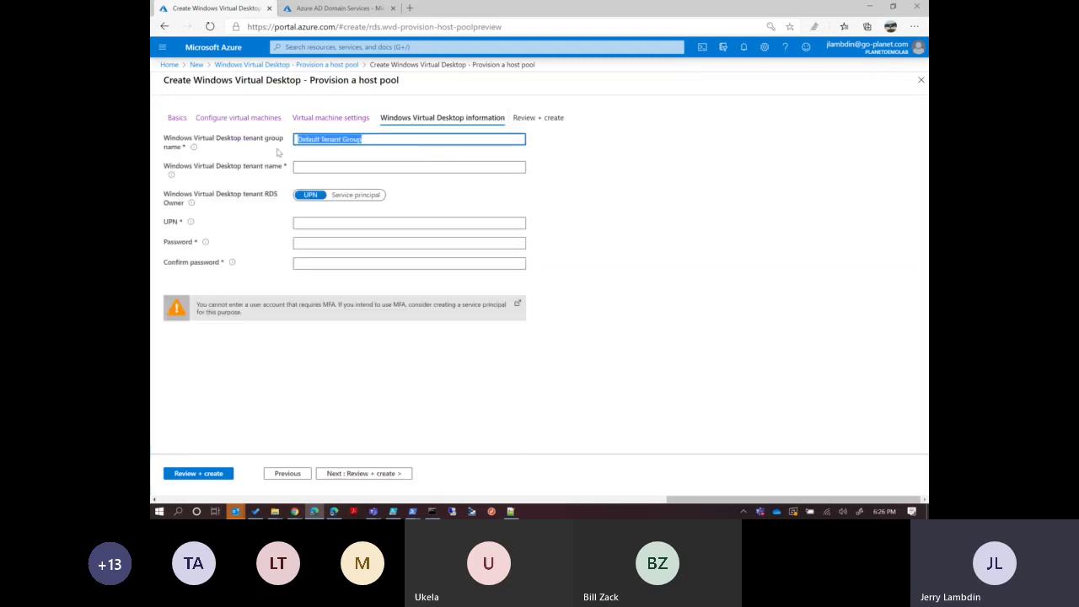
pyautogui.click(313, 166)
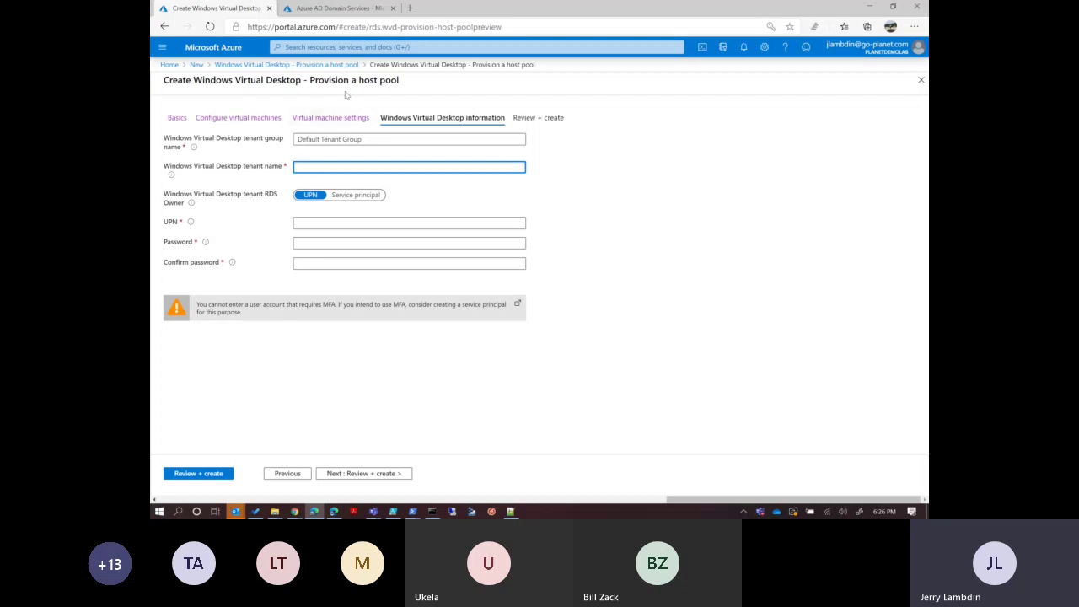
# In a new tab, search google.com for 'windows virtual desktop documentation'.
pyautogui.click(410, 7)
pyautogui.write('gf')
pyautogui.press('BackSpace')
pyautogui.write('oogle.com')
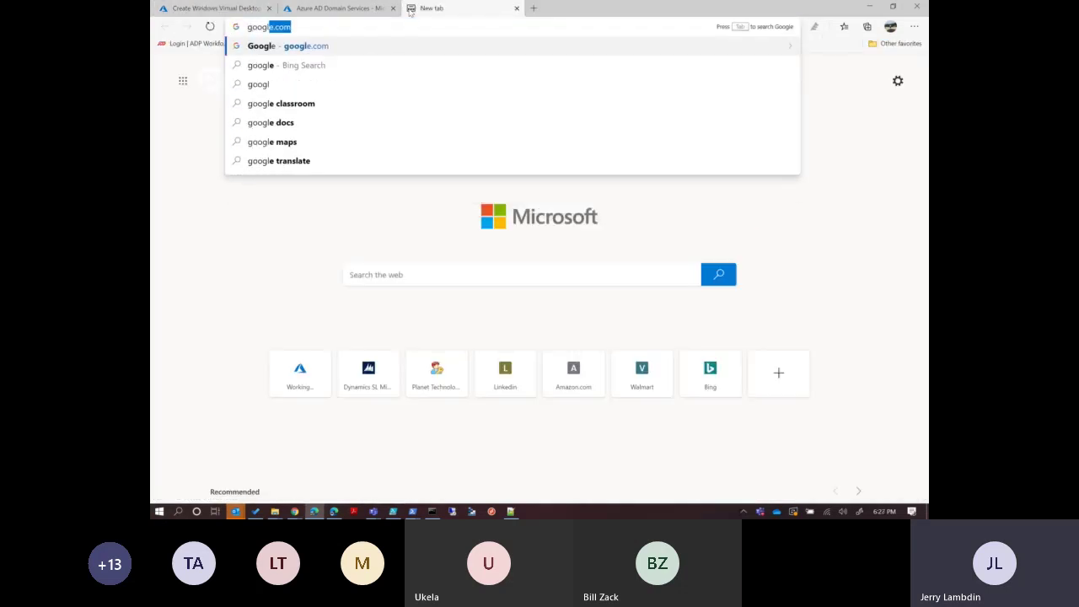
pyautogui.press('Return')
pyautogui.write('Windows ')
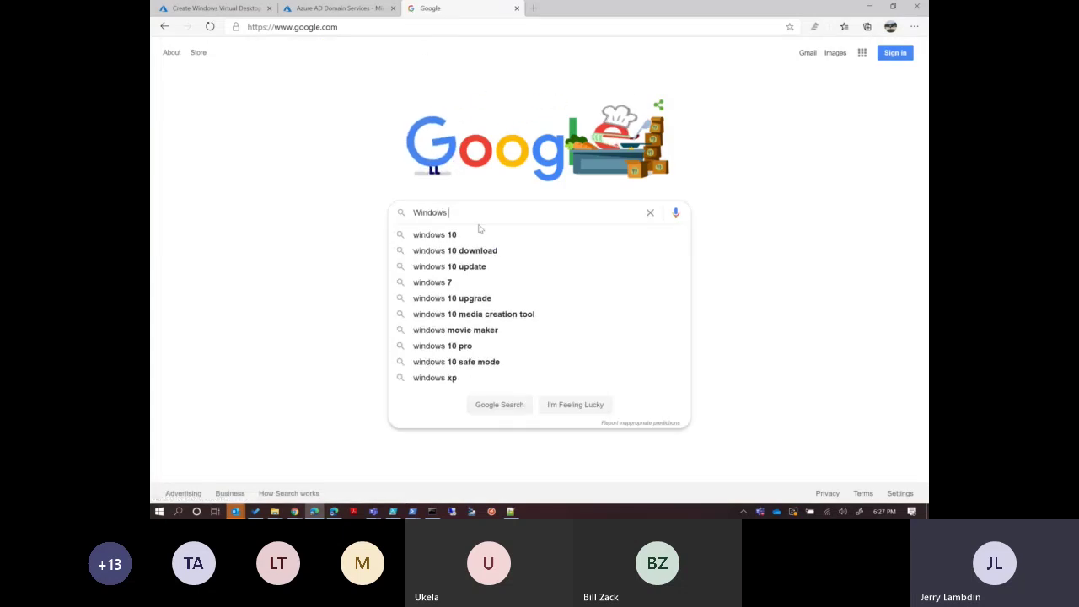
pyautogui.write('wind')
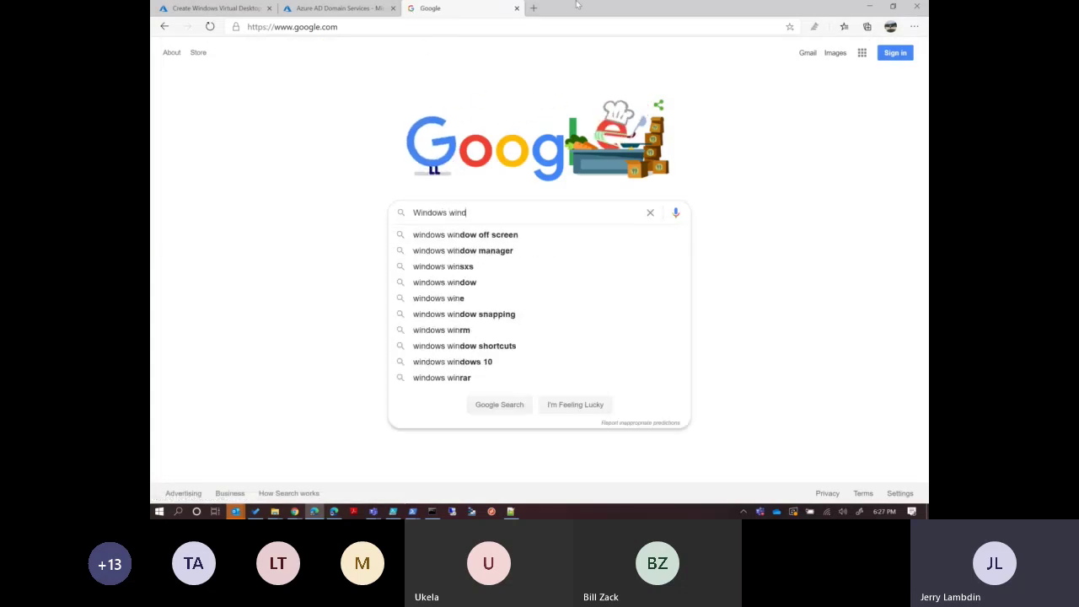
pyautogui.press('BackSpace')
pyautogui.press('BackSpace')
pyautogui.press('BackSpace')
pyautogui.press('BackSpace')
pyautogui.write('virt')
pyautogui.press('Down')
pyautogui.press('Down')
pyautogui.press('Down')
pyautogui.press('Down')
pyautogui.press('Return')
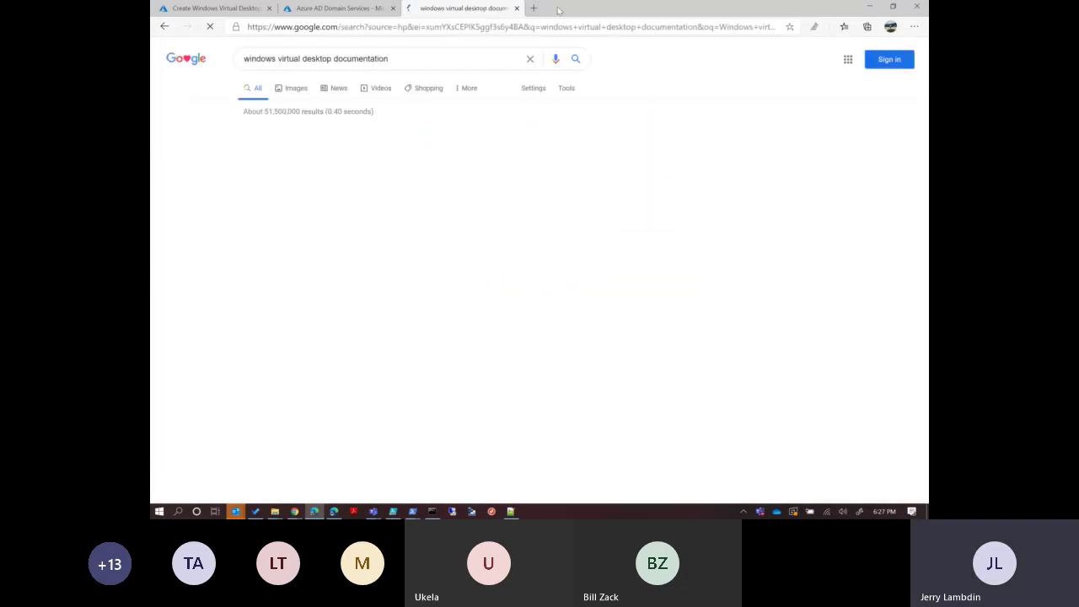
# Open the 'Create a tenant in Windows Virtual Desktop' tutorial and scroll to the New-RdsTenant section.
pyautogui.click(451, 146)
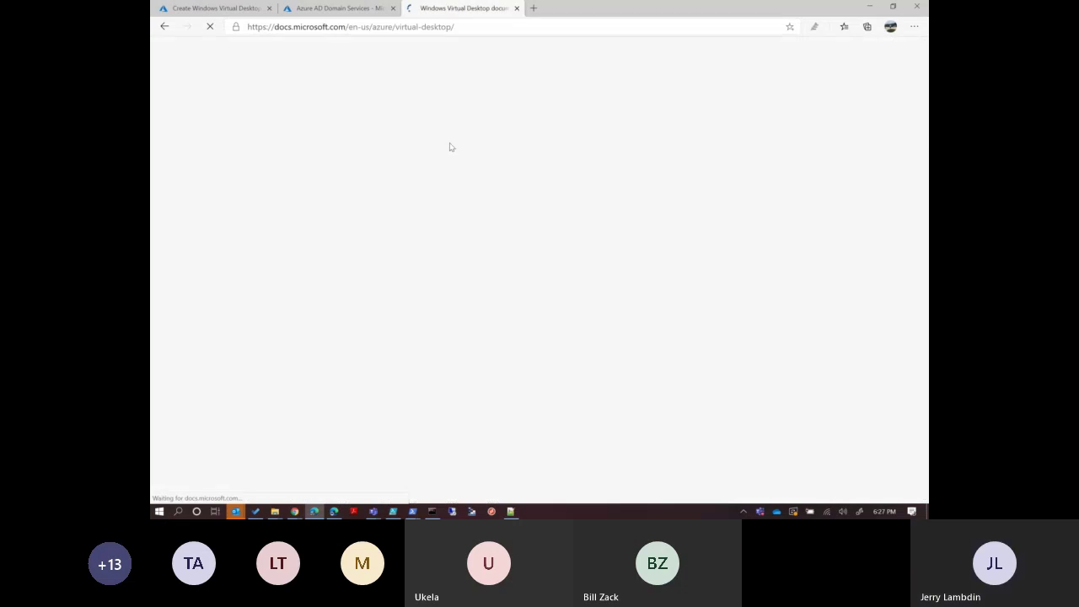
pyautogui.click(586, 244)
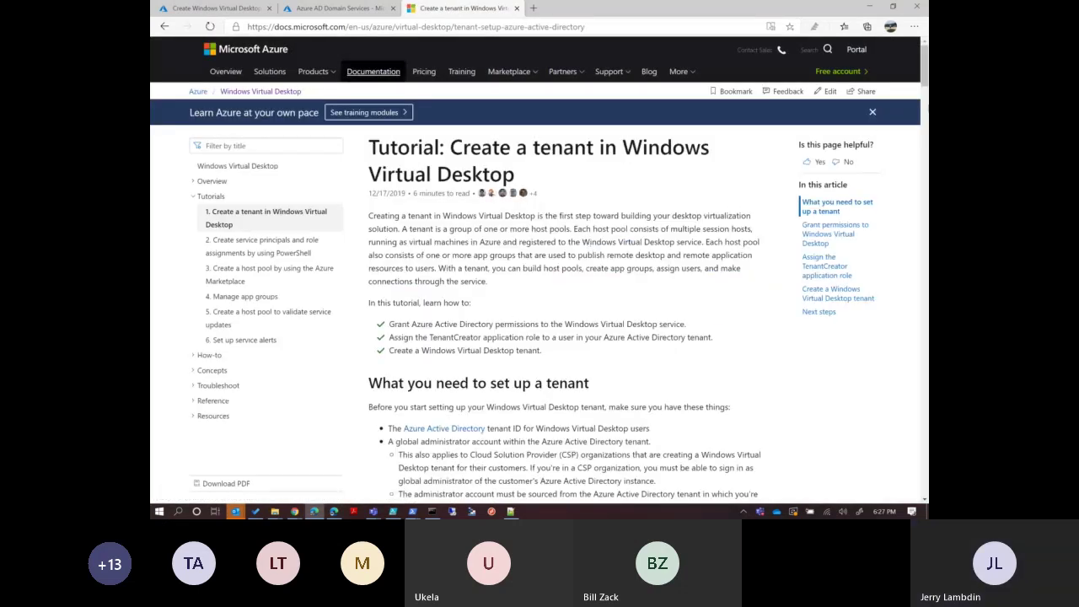
pyautogui.moveTo(923, 65); pyautogui.dragTo(926, 285)
pyautogui.scroll(-8, 570, 269)
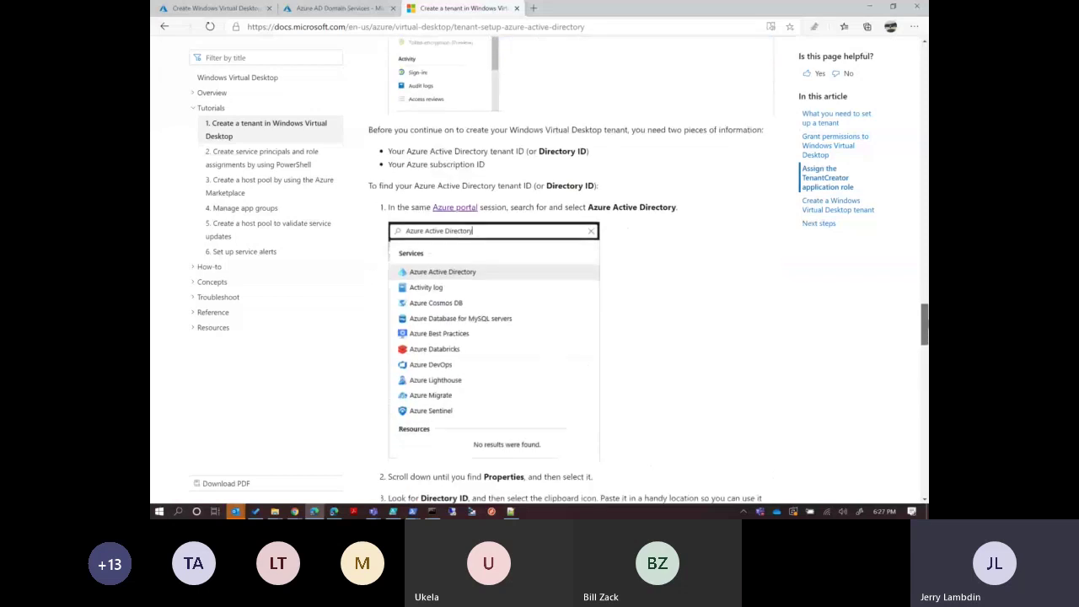
pyautogui.scroll(-10, 570, 270)
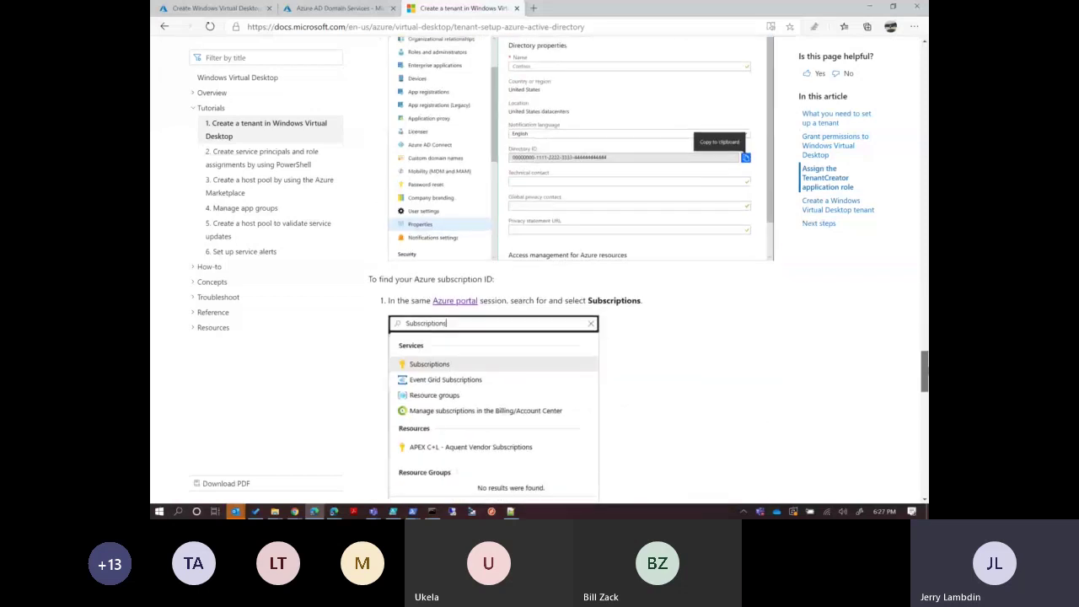
pyautogui.scroll(-2, 570, 270)
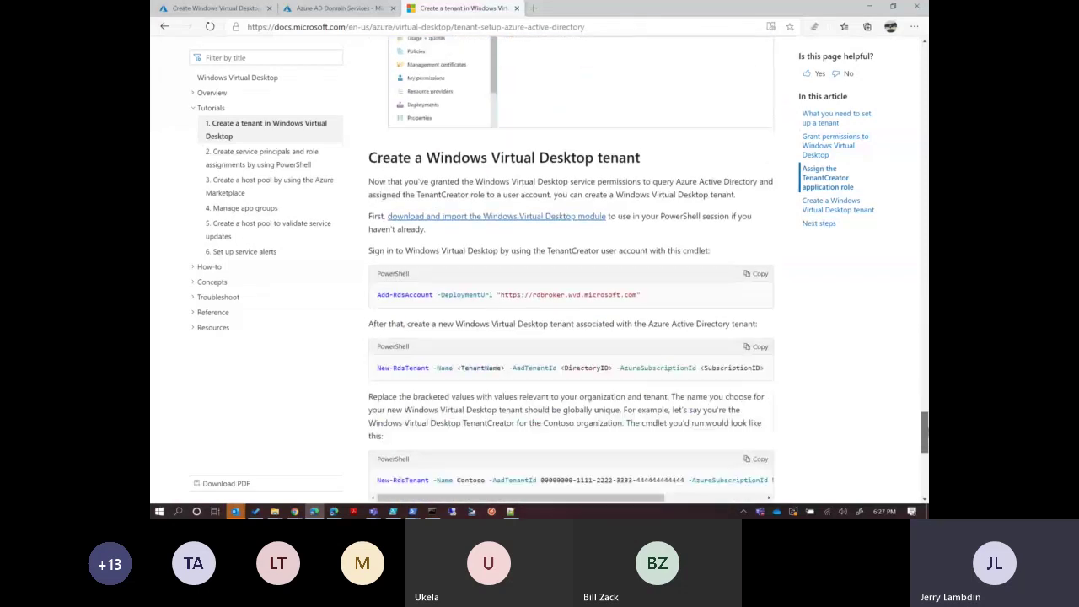
pyautogui.scroll(-1, 570, 270)
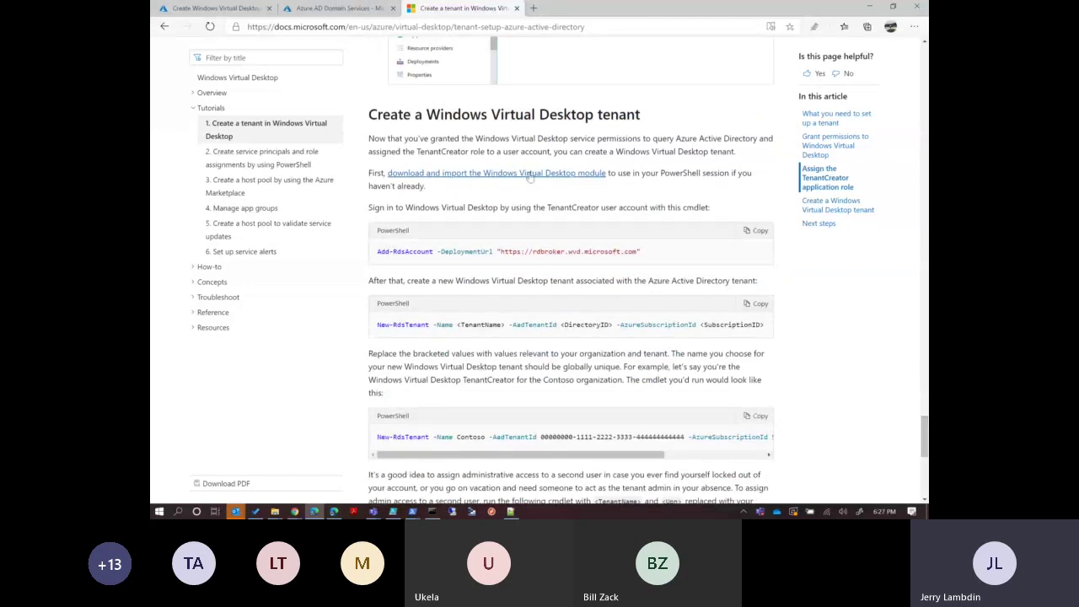
pyautogui.click(238, 15)
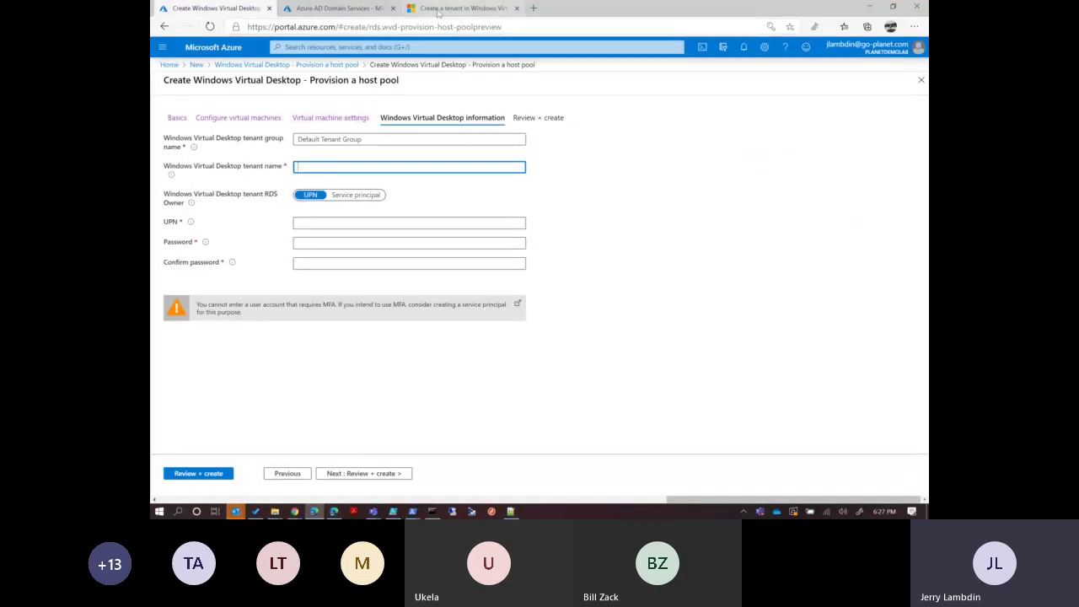
pyautogui.click(439, 10)
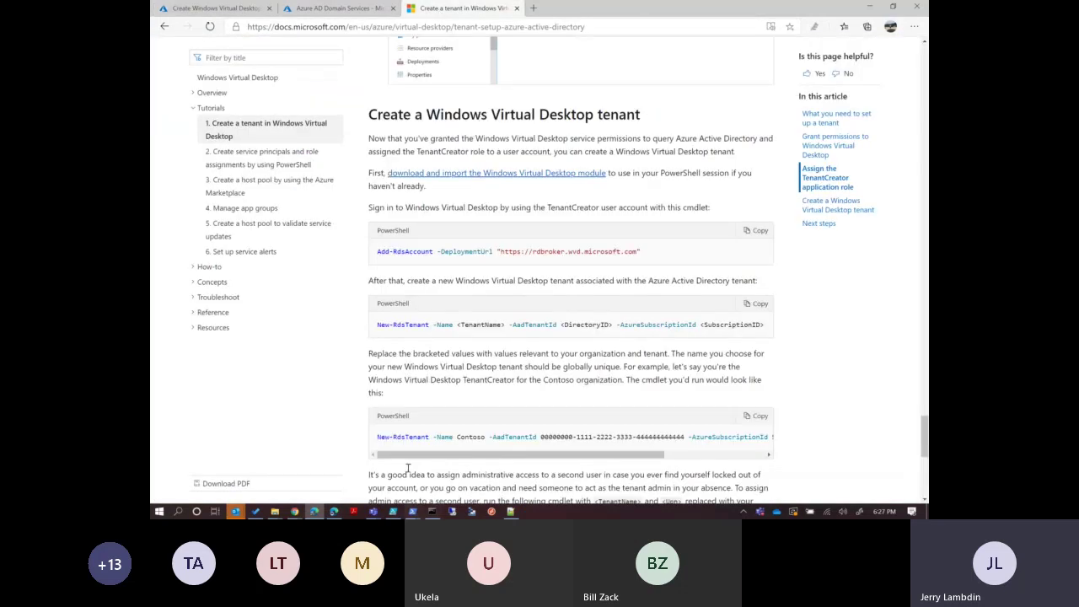
# Launch Windows PowerShell as administrator and move its window aside.
pyautogui.rightClick(413, 512)
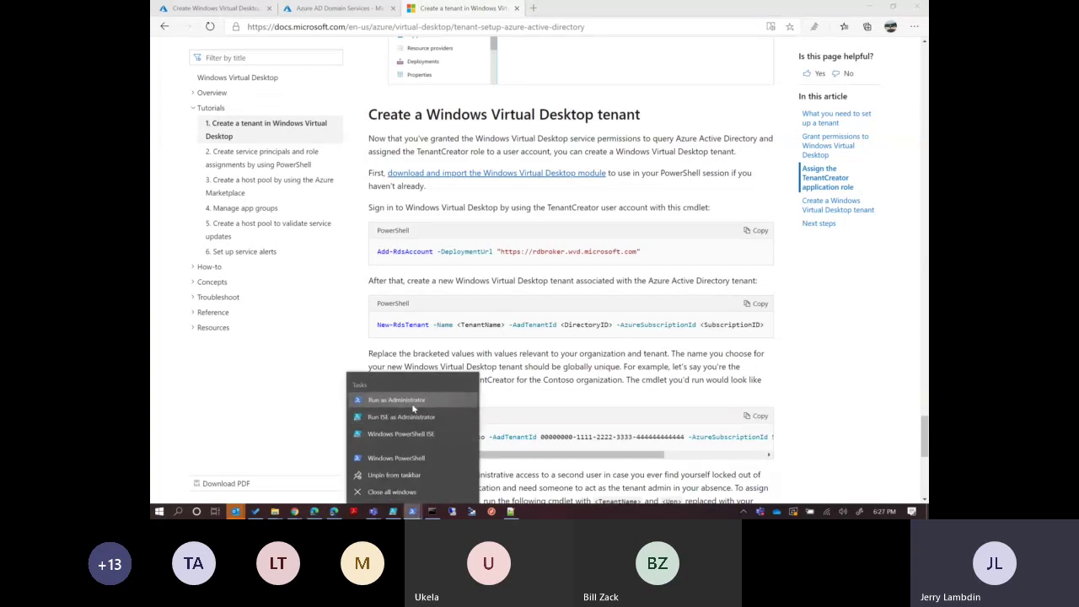
pyautogui.click(411, 401)
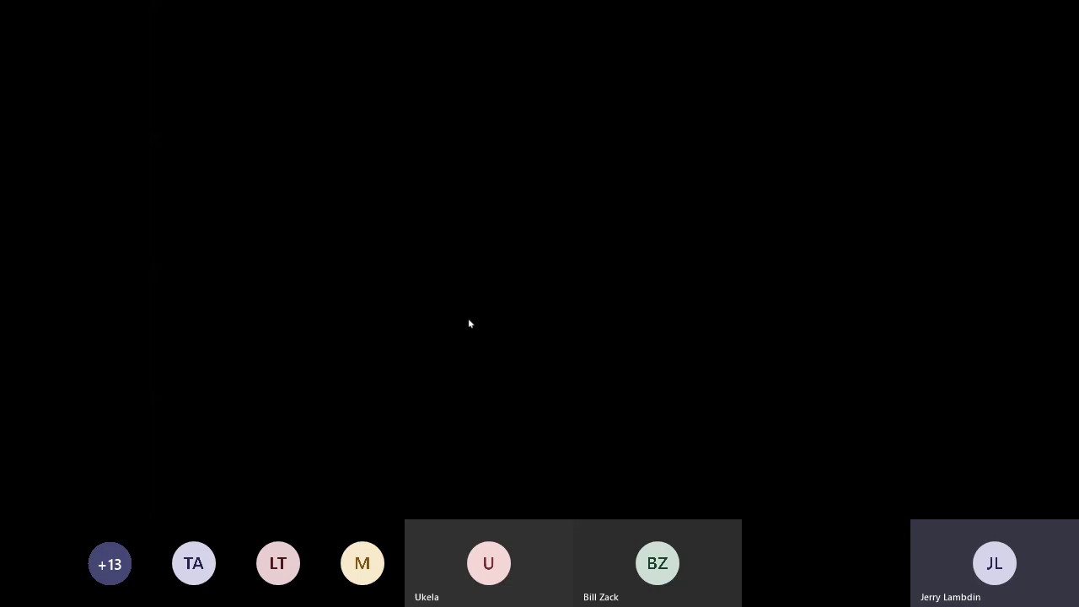
pyautogui.click(468, 318)
pyautogui.moveTo(491, 110); pyautogui.dragTo(695, 89)
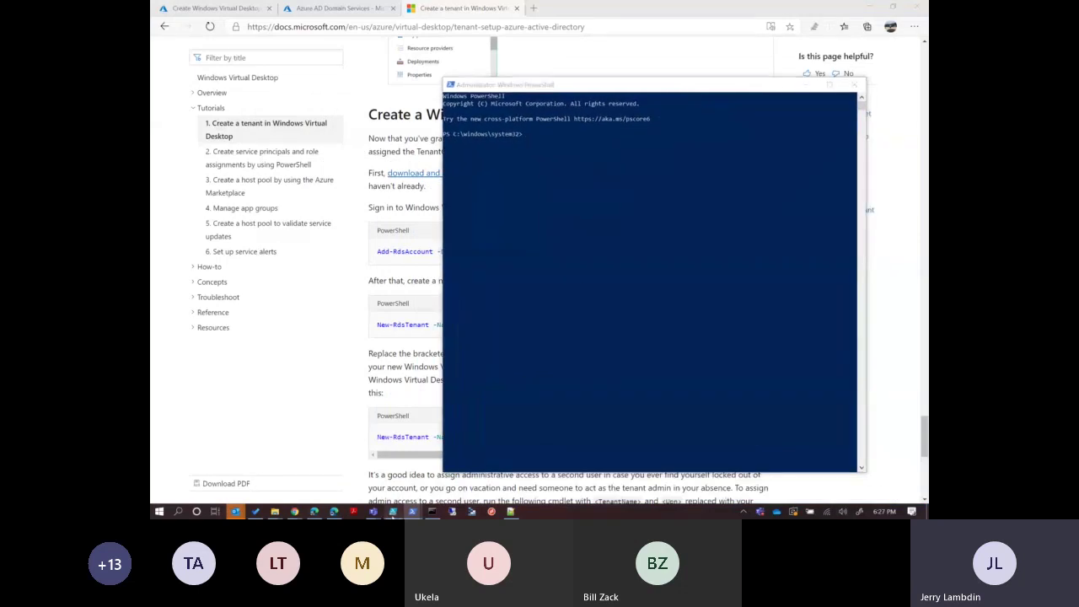
# Paste the Install-Module Microsoft.RDInfra.RDPowerShell line into the console, then copy the Add-RdsAccount cmdlet from the docs.
pyautogui.click(393, 511)
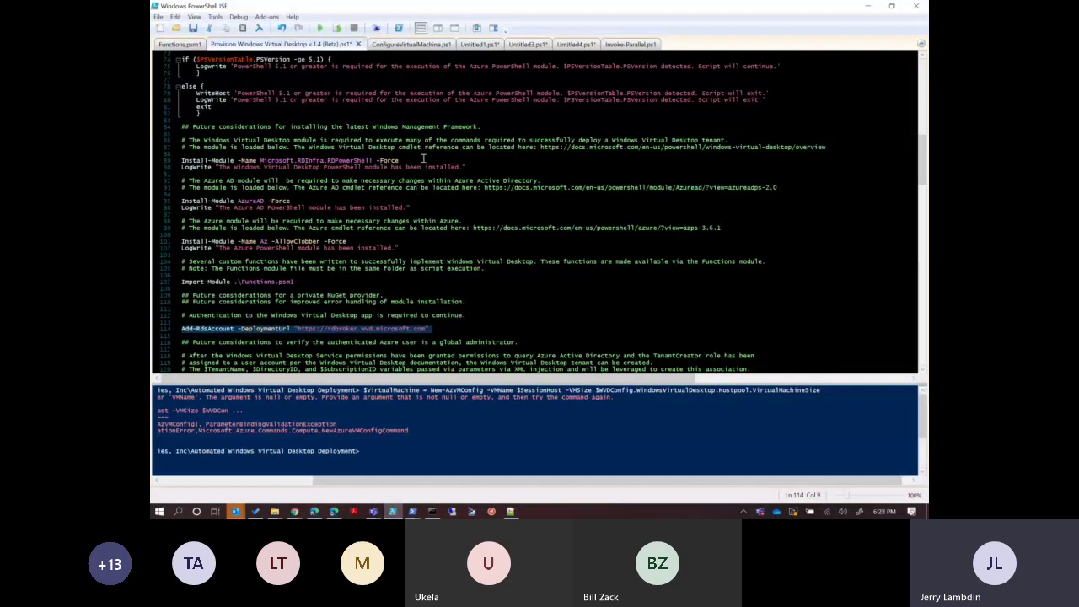
pyautogui.click(424, 156)
pyautogui.moveTo(405, 162); pyautogui.dragTo(180, 164)
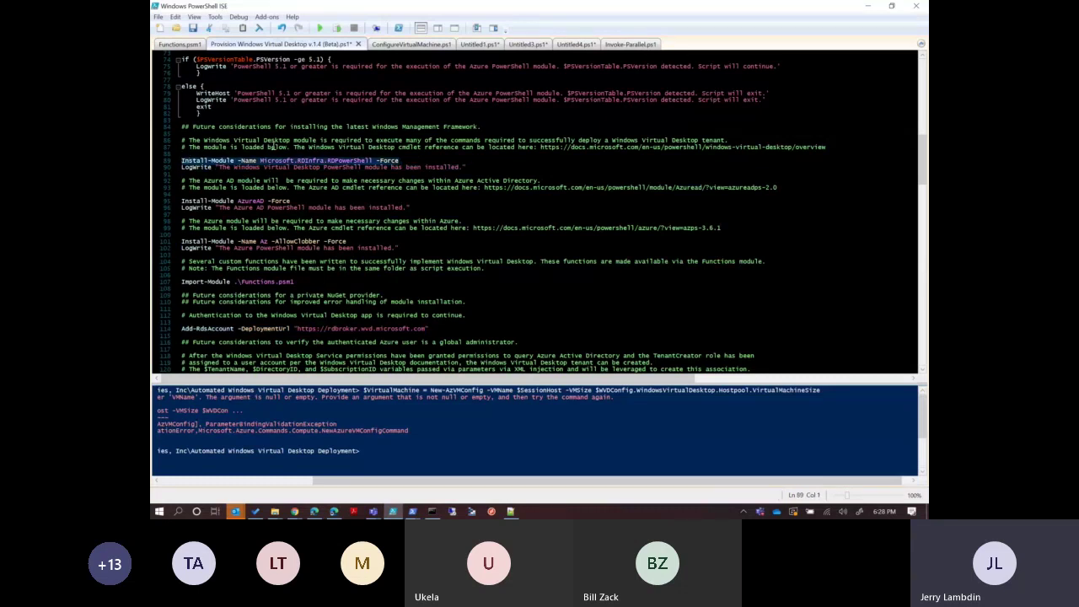
pyautogui.click(868, 6)
pyautogui.rightClick(601, 217)
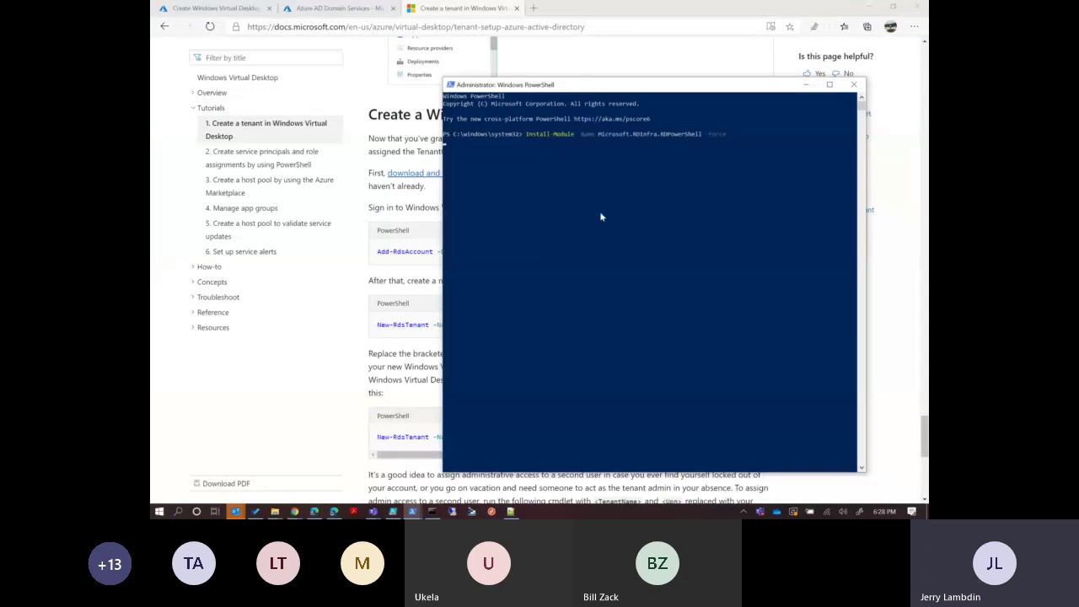
pyautogui.press('Return')
pyautogui.click(354, 312)
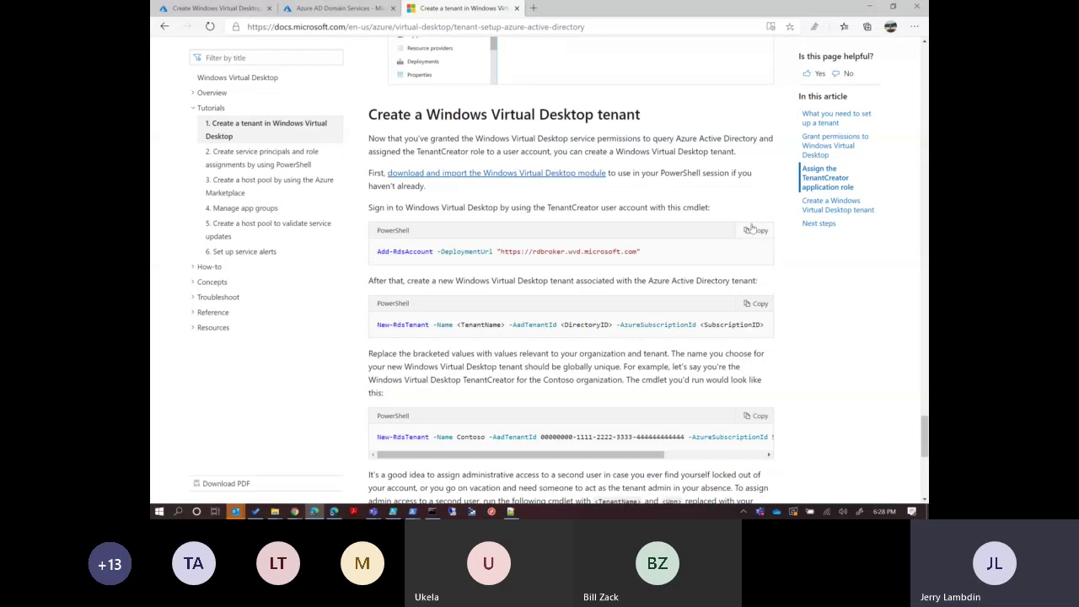
pyautogui.click(755, 231)
# Run Install-Module, then run Add-RdsAccount and sign in with the user's account, which errors.
pyautogui.moveTo(411, 511)
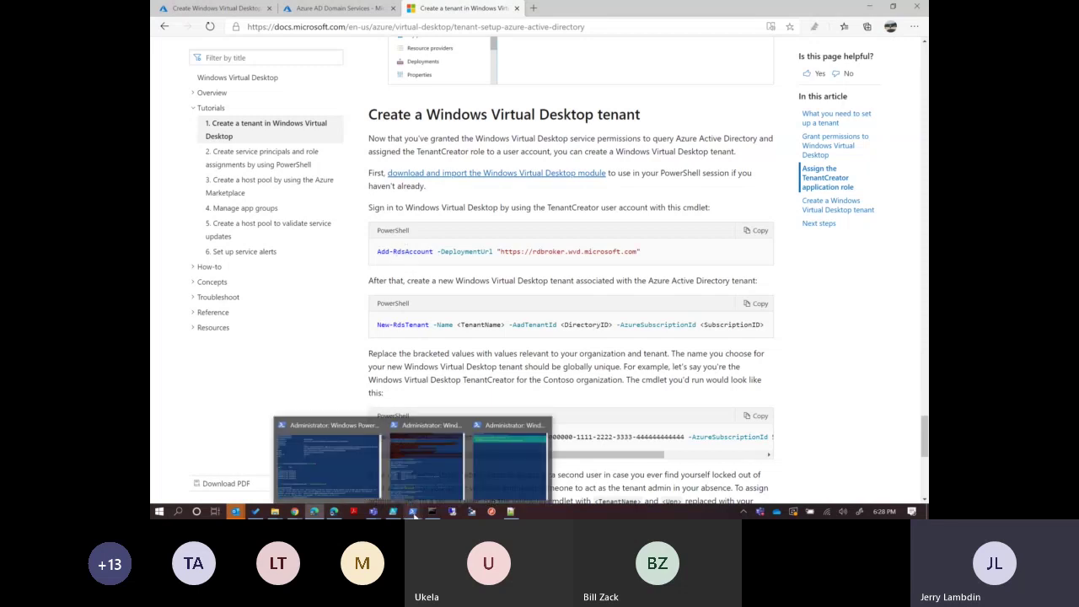
pyautogui.click(483, 472)
pyautogui.press('Return')
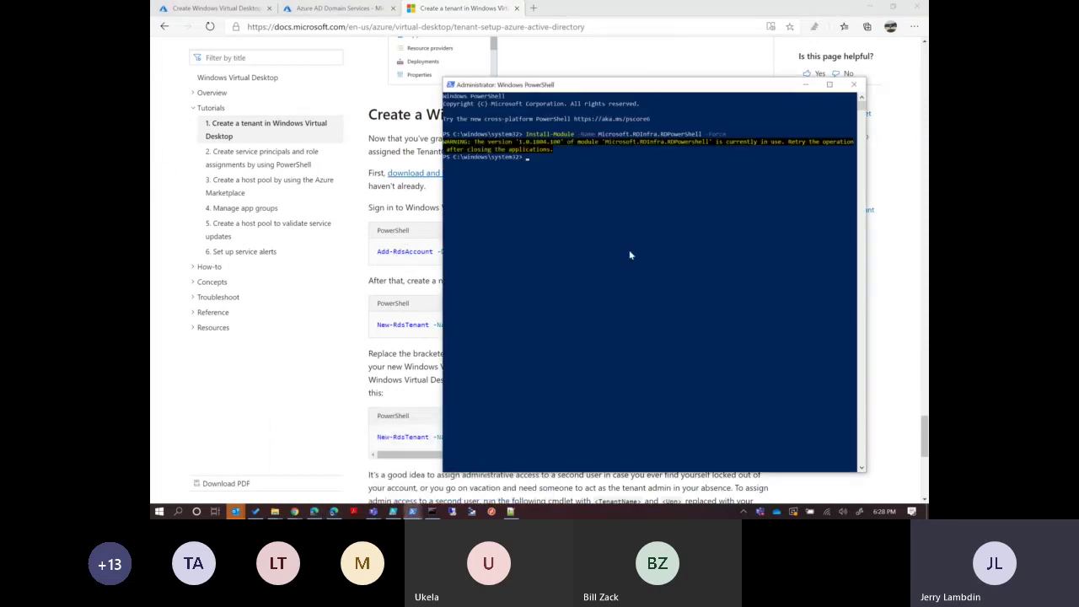
pyautogui.hotkey('ctrl', 'v')
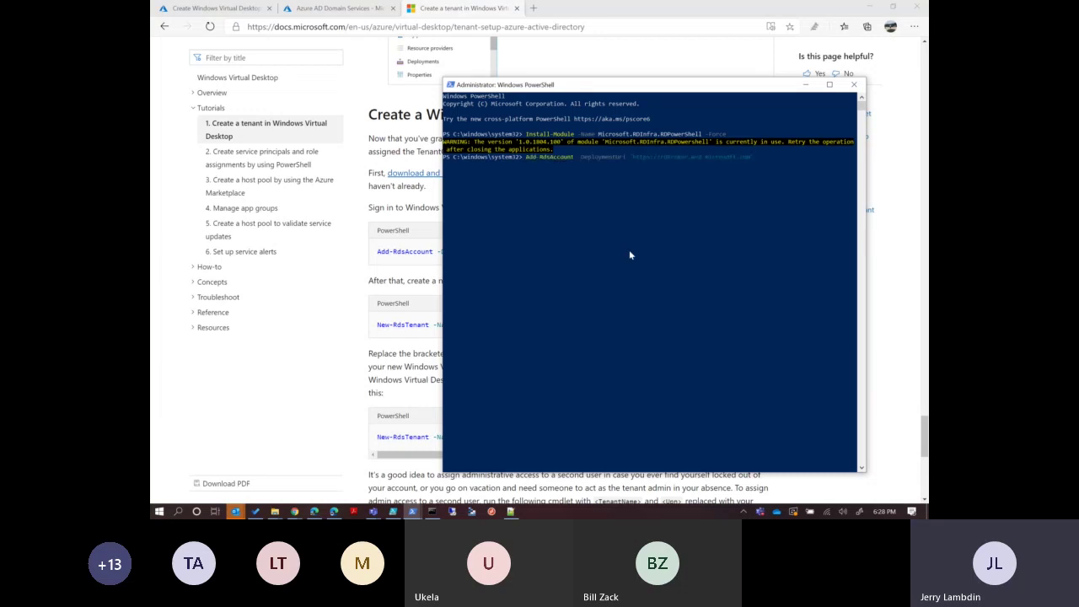
pyautogui.press('Return')
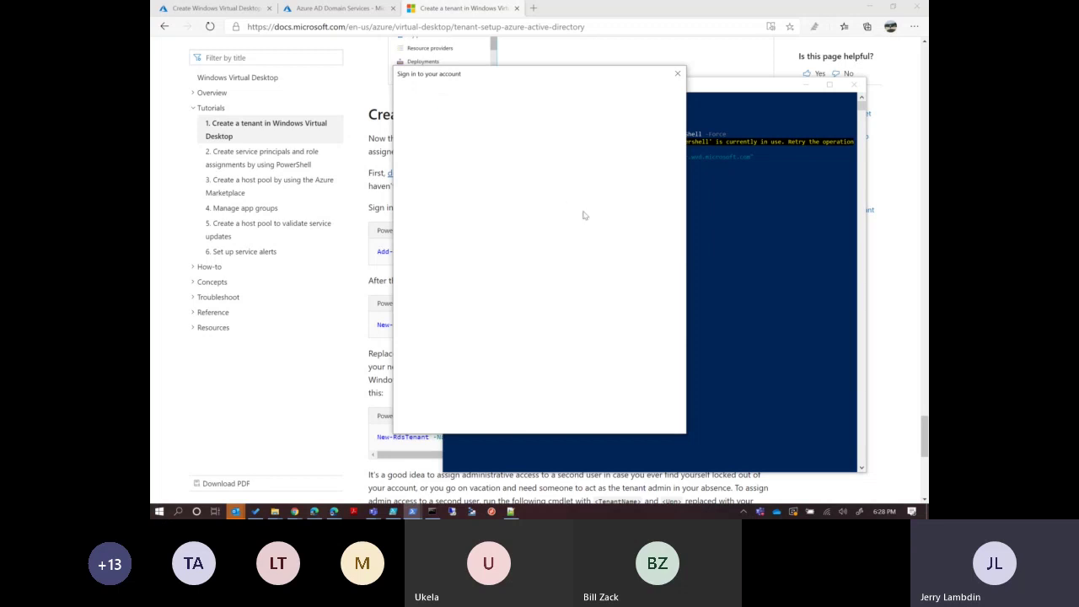
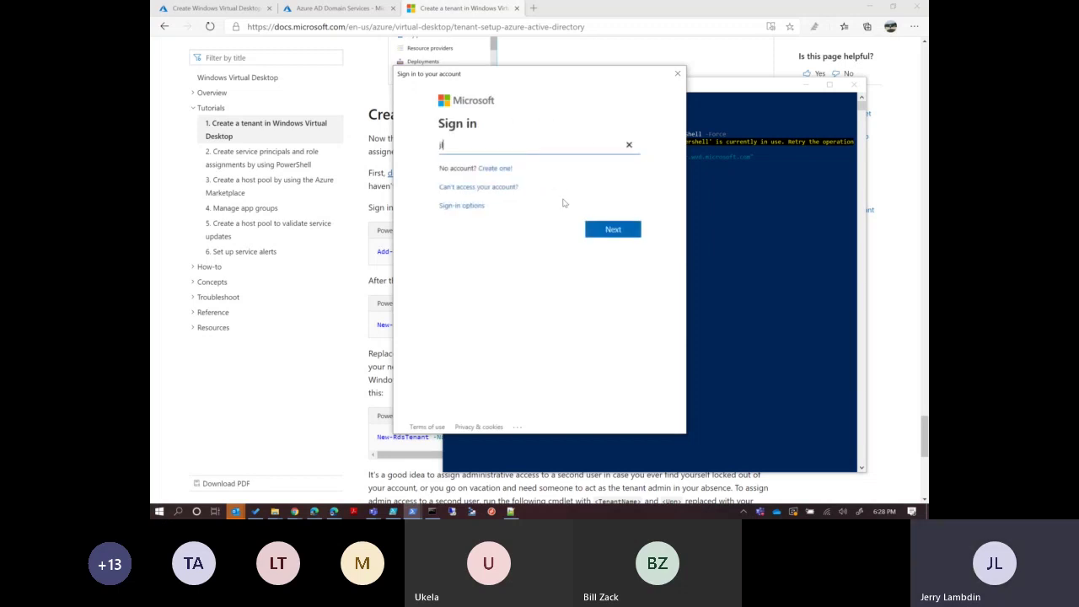
pyautogui.press('Return')
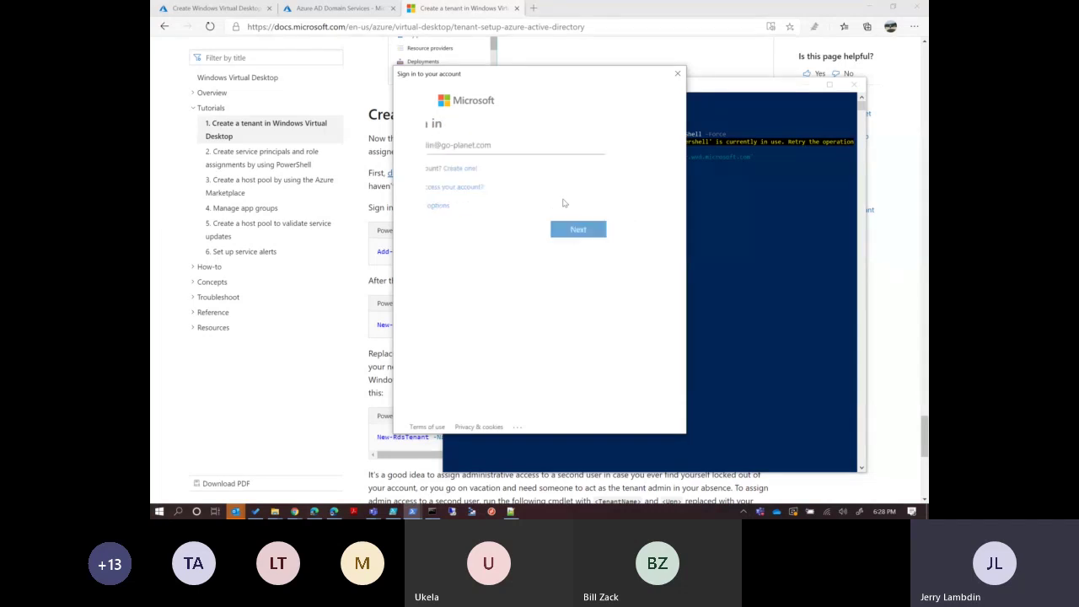
pyautogui.write('•••••••••••')
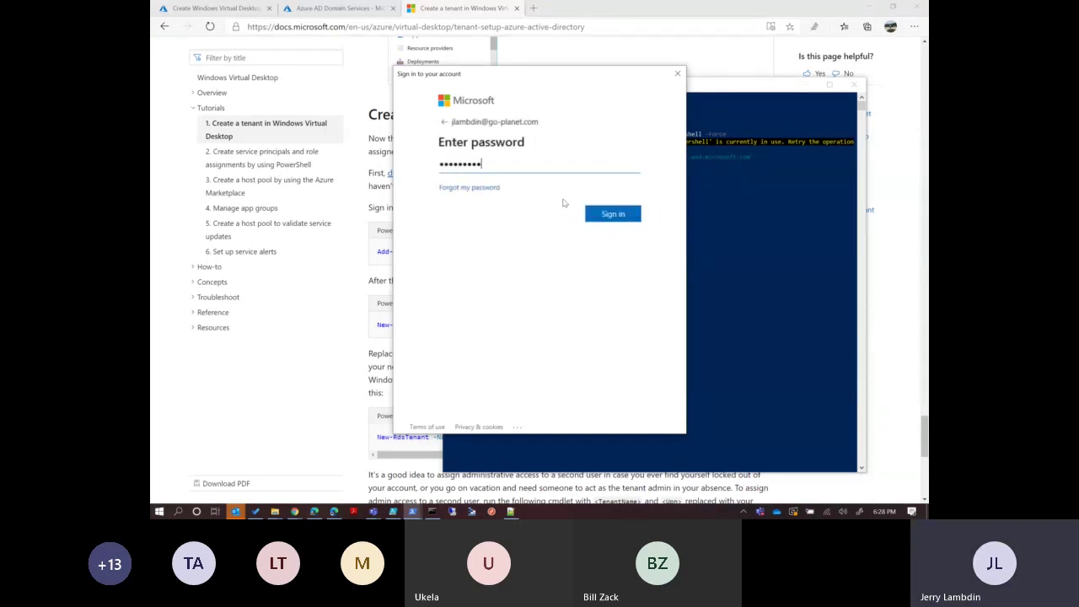
pyautogui.write('••••••')
pyautogui.press('Return')
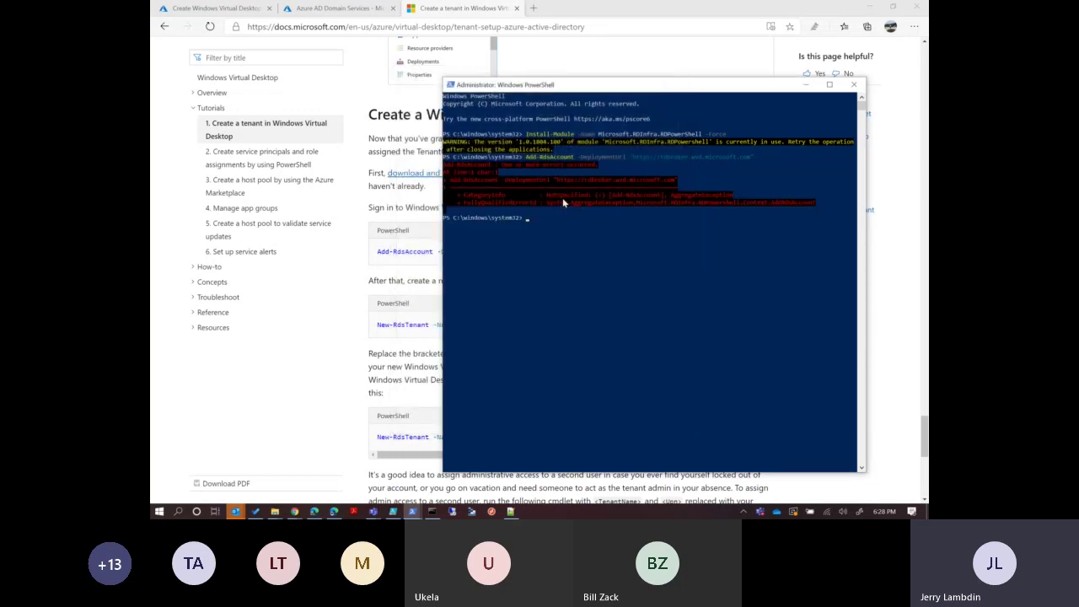
# Rerun Add-RdsAccount and sign in with the onmicrosoft.com tenant account to rdbroker.wvd.microsoft.com.
pyautogui.press('Up')
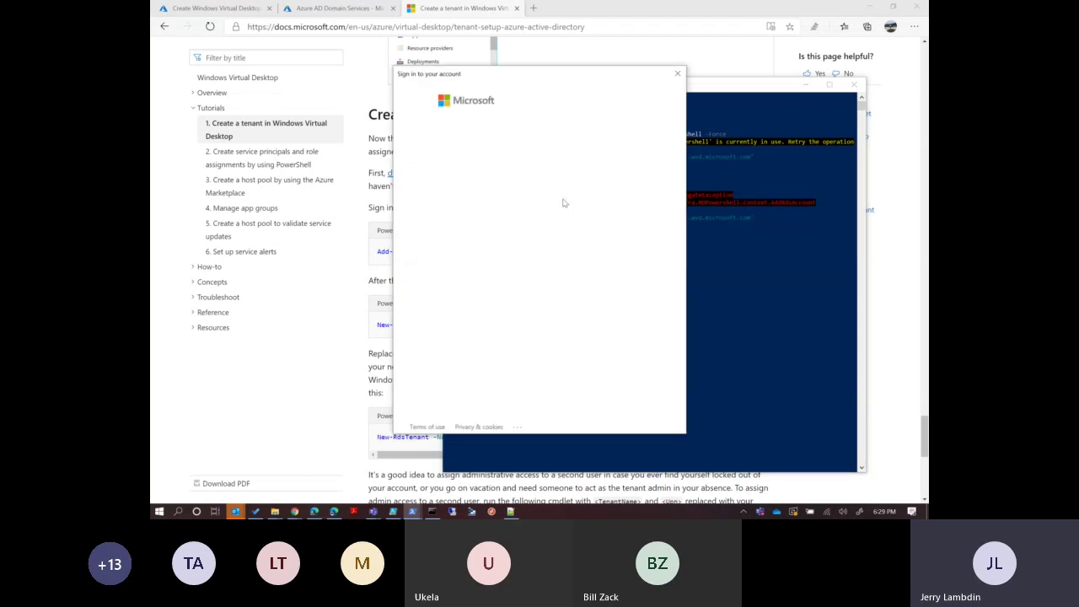
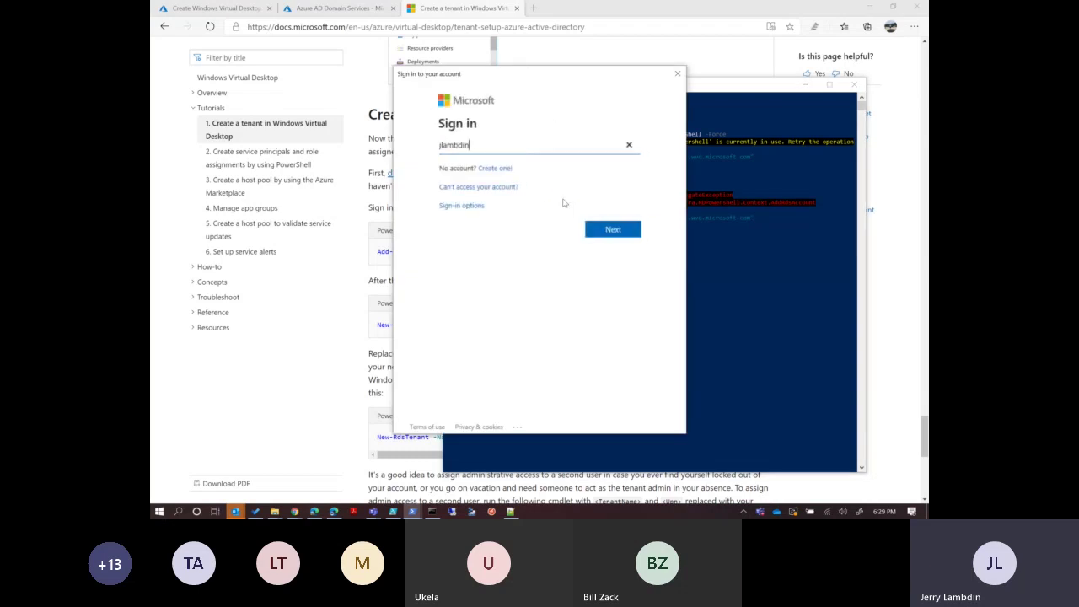
pyautogui.press('Return')
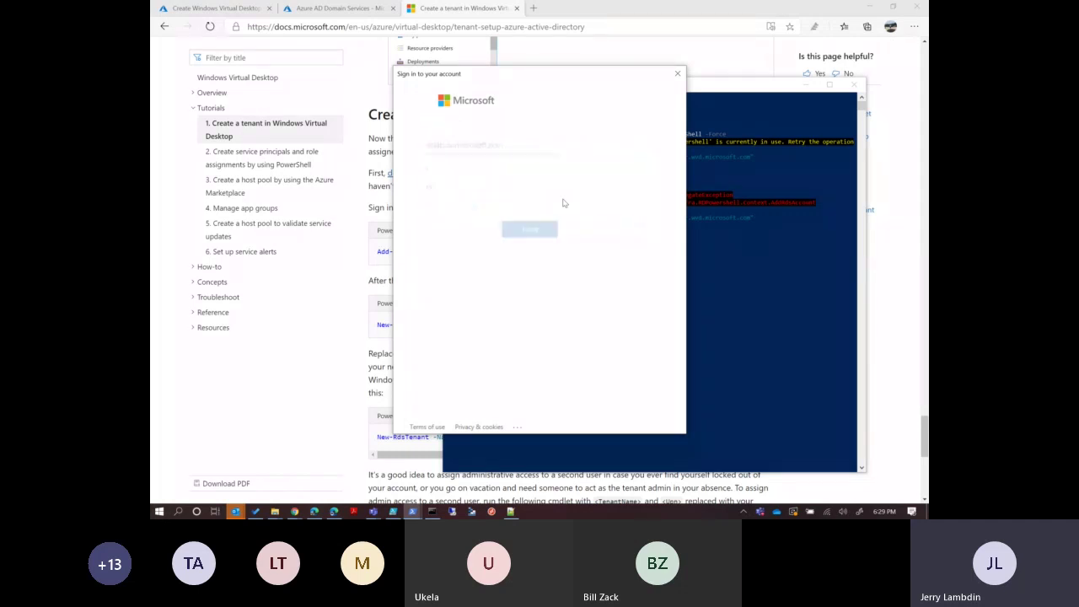
pyautogui.write('•••••••••••••')
pyautogui.press('BackSpace')
pyautogui.press('BackSpace')
pyautogui.press('BackSpace')
pyautogui.press('BackSpace')
pyautogui.press('BackSpace')
pyautogui.press('BackSpace')
pyautogui.press('BackSpace')
pyautogui.press('BackSpace')
pyautogui.press('BackSpace')
pyautogui.press('BackSpace')
pyautogui.press('BackSpace')
pyautogui.press('BackSpace')
pyautogui.press('BackSpace')
pyautogui.write('••••••••••••')
pyautogui.press('Return')
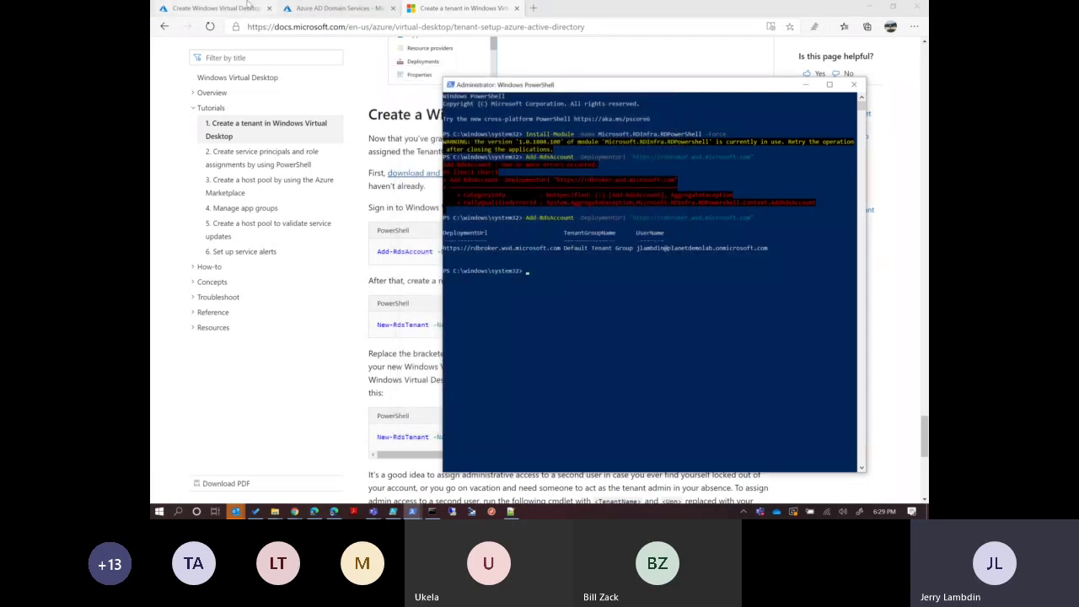
# Change the domain join UPN's domain to planetdemolab.onmicrosoft.com on Virtual machine settings.
pyautogui.click(215, 8)
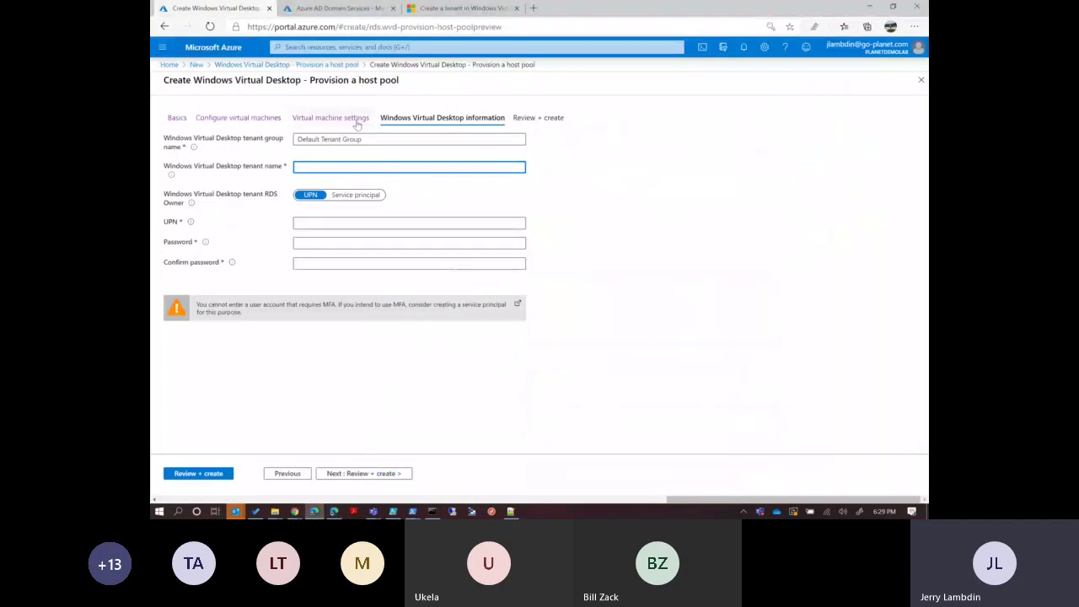
pyautogui.click(331, 118)
pyautogui.moveTo(393, 222); pyautogui.dragTo(331, 233)
pyautogui.press('BackSpace')
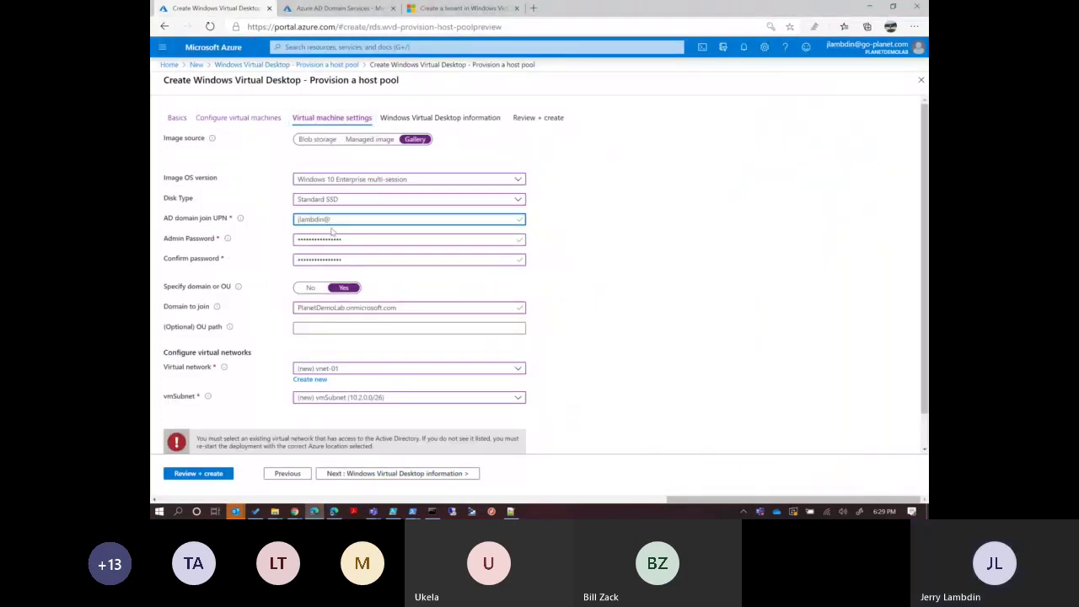
pyautogui.write('planetdemolab.c')
pyautogui.write('nmicrosoft.com')
# Retype the admin password and its confirmation so they match.
pyautogui.press('Tab')
pyautogui.write('*******')
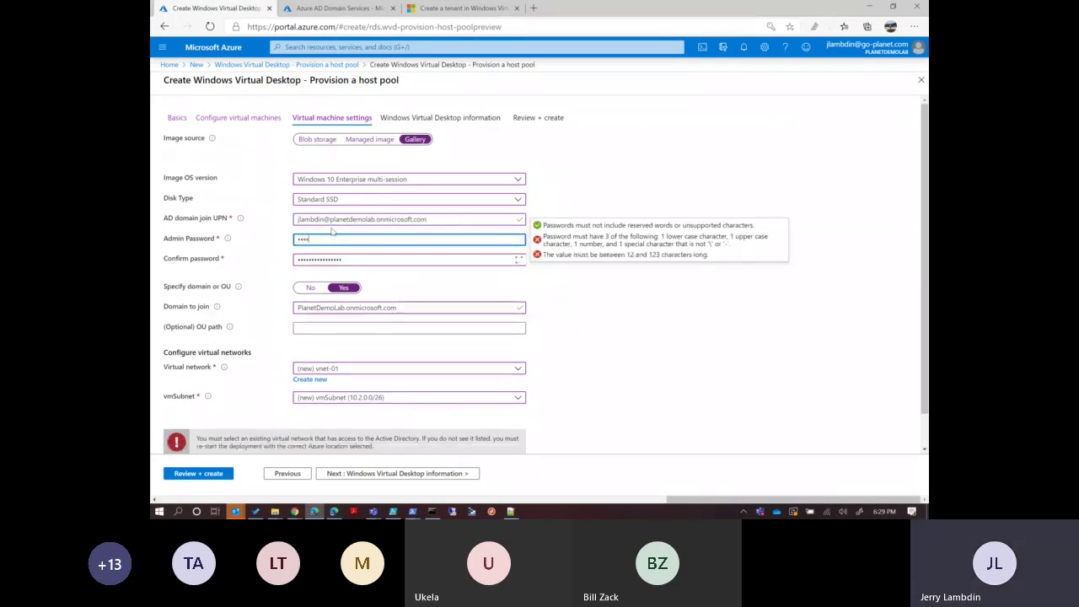
pyautogui.write('*******')
pyautogui.press('Tab')
pyautogui.write('***')
pyautogui.press('BackSpace')
pyautogui.press('BackSpace')
pyautogui.press('BackSpace')
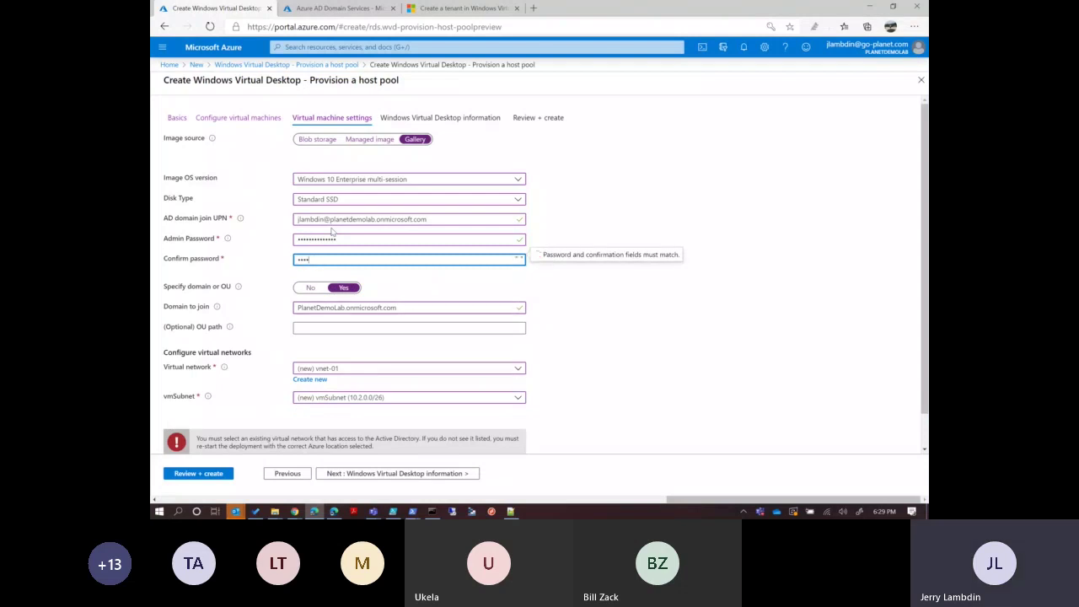
pyautogui.write('************')
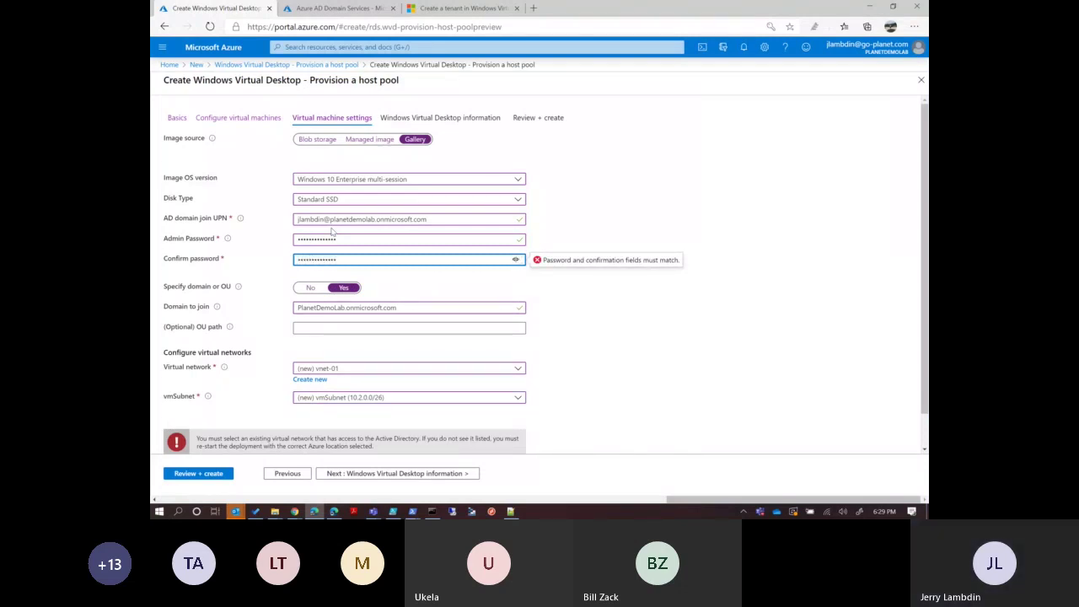
pyautogui.click(633, 305)
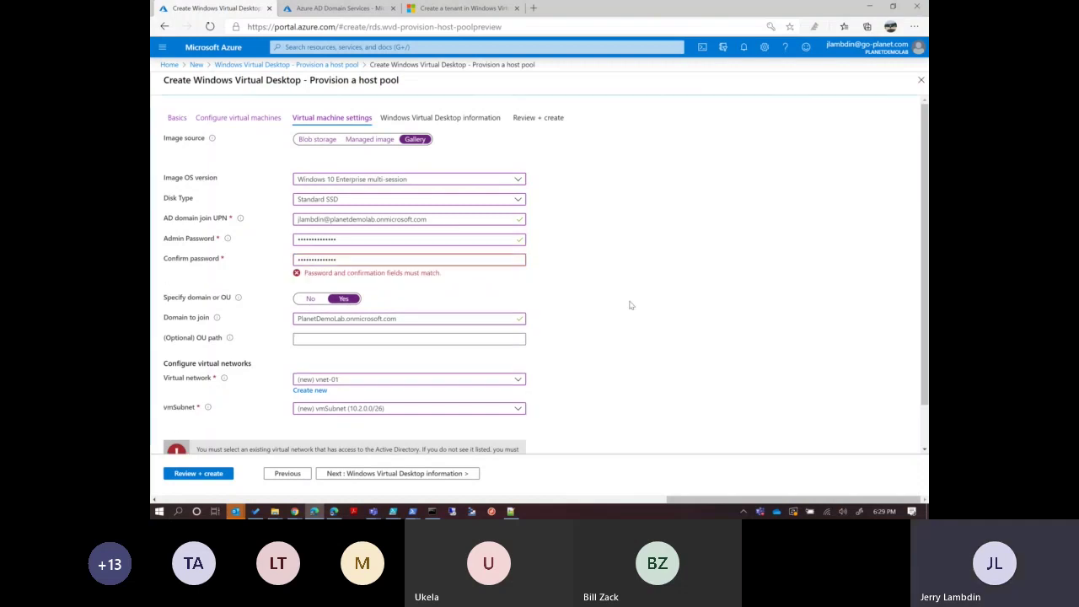
pyautogui.doubleClick(447, 254)
pyautogui.press('BackSpace')
pyautogui.write('**************')
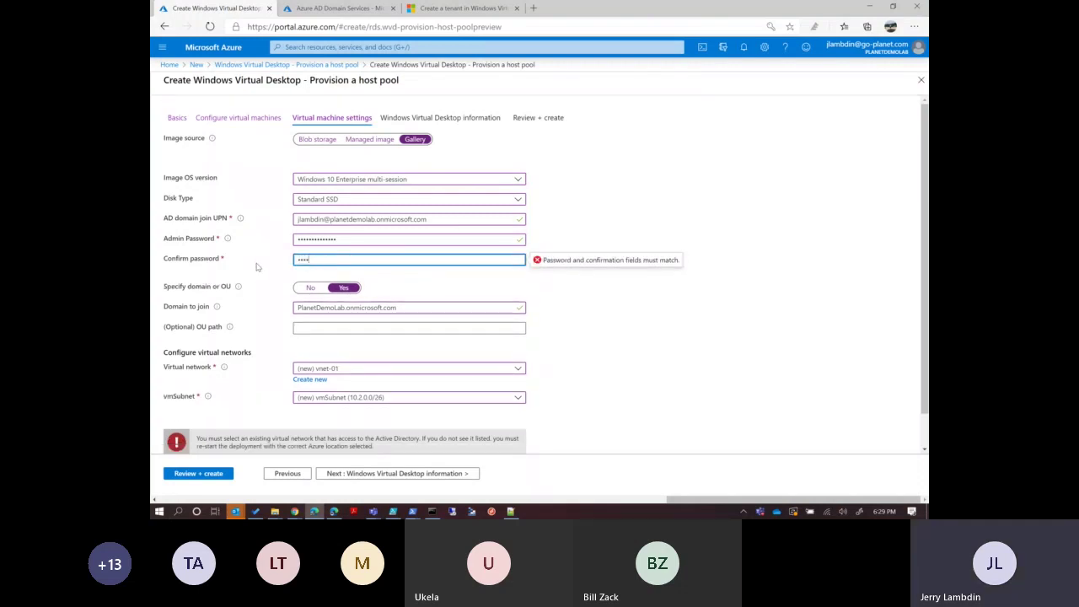
pyautogui.write('*')
pyautogui.click(643, 352)
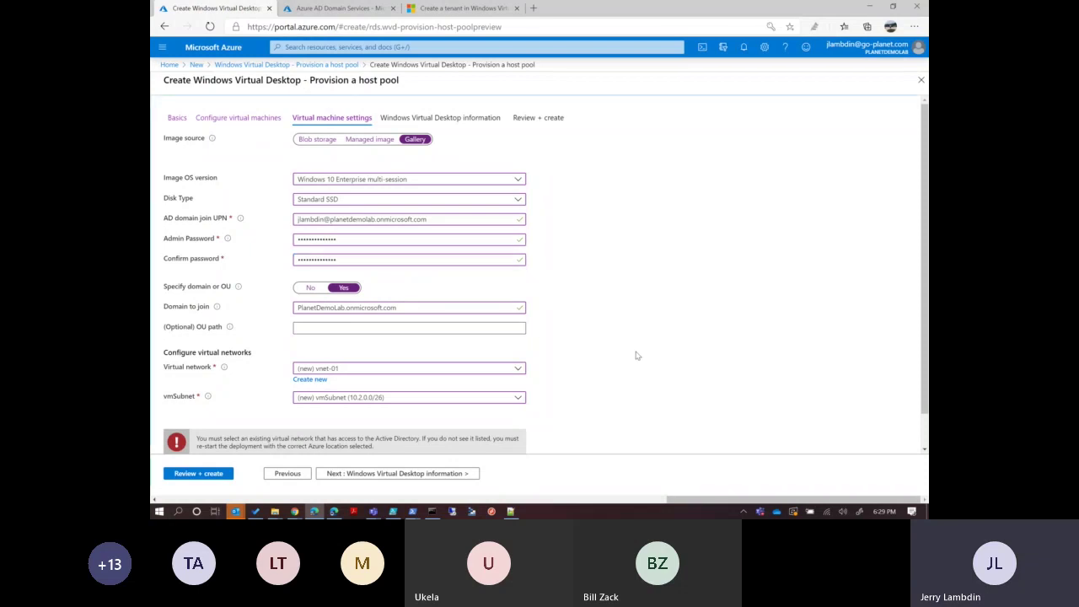
# Advance to Windows Virtual Desktop information, select the tenant name box, and return to the tenant docs.
pyautogui.click(415, 474)
pyautogui.click(351, 166)
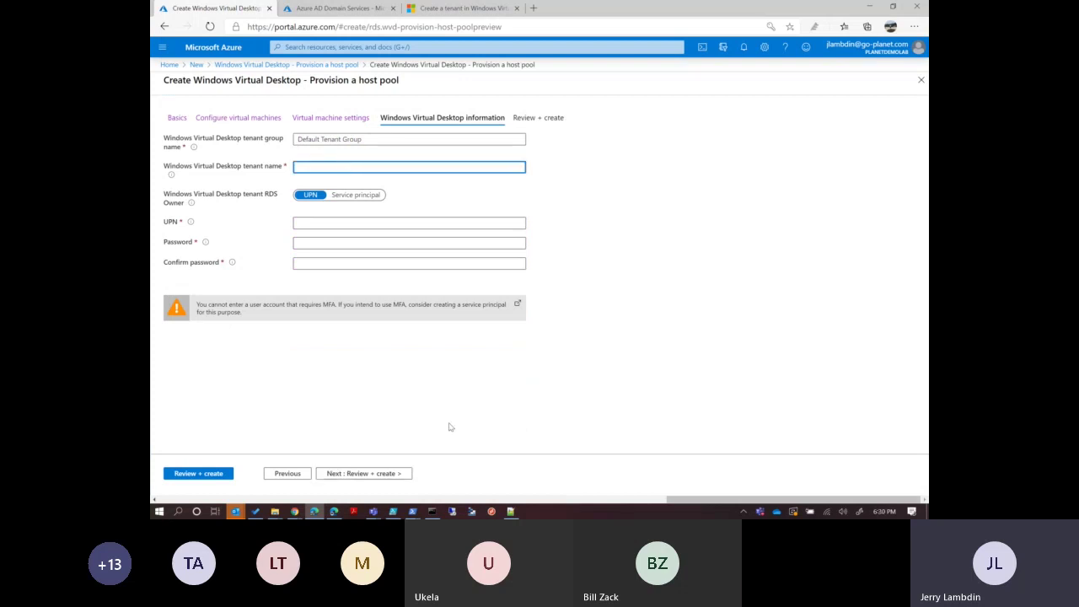
pyautogui.click(460, 7)
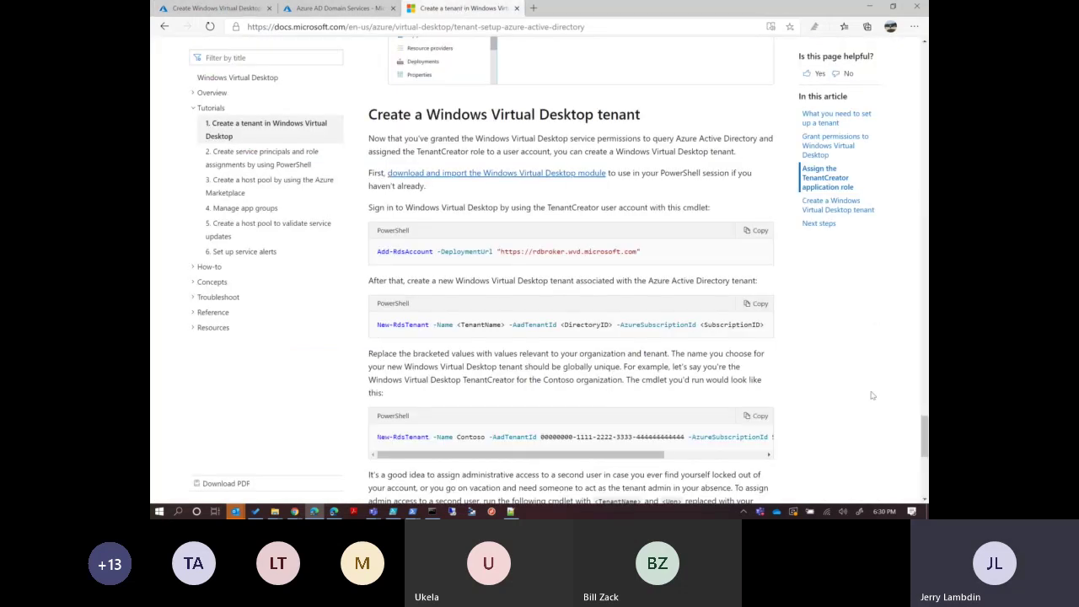
# Copy the Contoso New-RdsTenant example from the Microsoft Docs page.
pyautogui.scroll(-2, 925, 456)
pyautogui.scroll(-1, 925, 455)
pyautogui.moveTo(572, 330); pyautogui.dragTo(571, 330)
pyautogui.moveTo(457, 307); pyautogui.dragTo(479, 314)
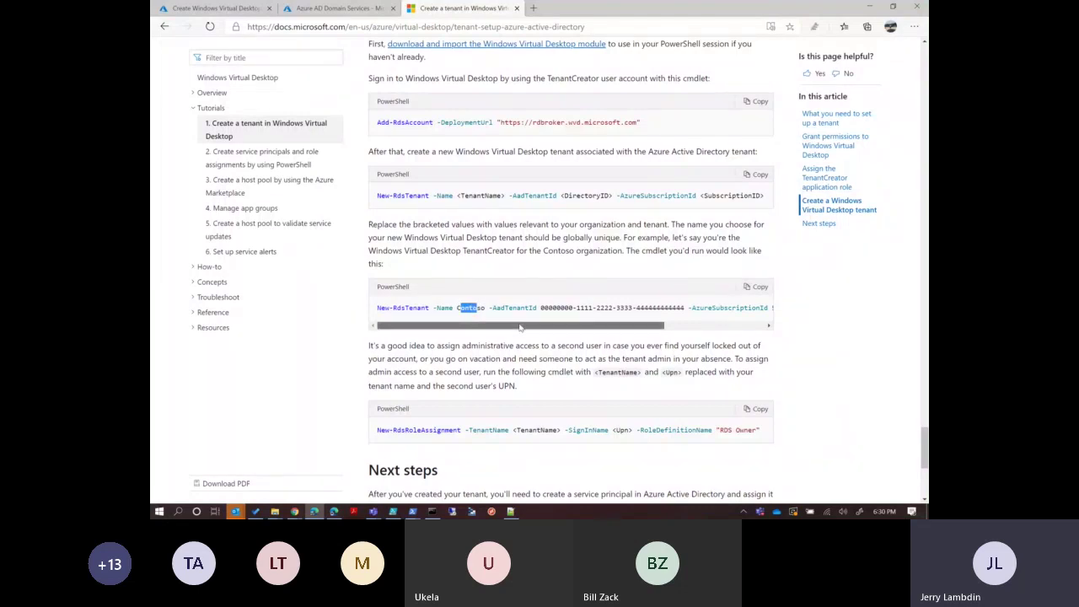
pyautogui.moveTo(520, 328); pyautogui.dragTo(522, 325)
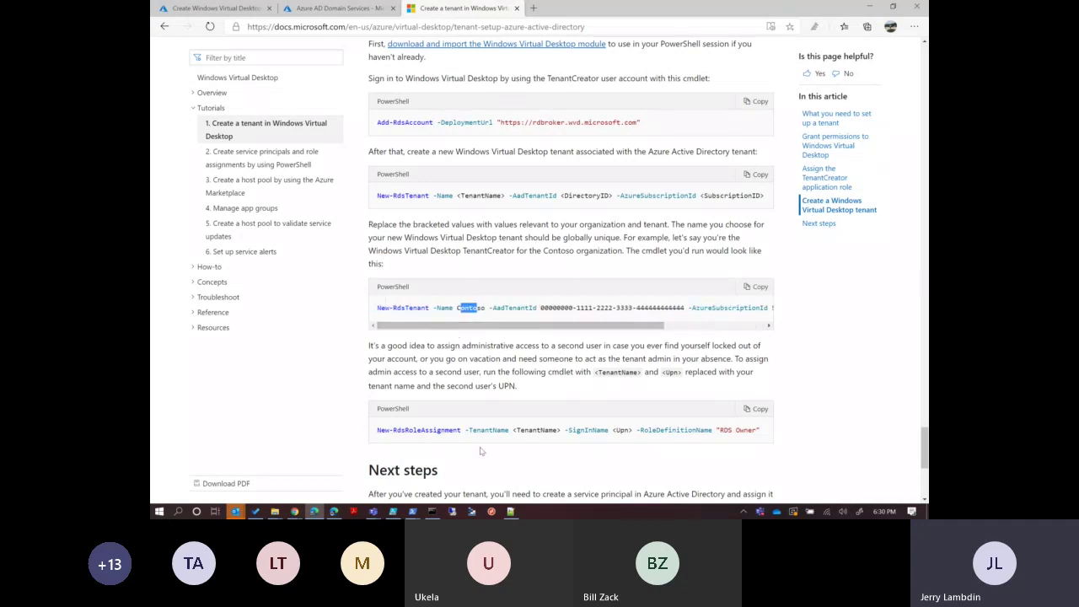
pyautogui.click(759, 287)
# Paste the New-RdsTenant -Name Contoso command at the administrator PowerShell prompt.
pyautogui.click(412, 511)
pyautogui.moveTo(512, 449)
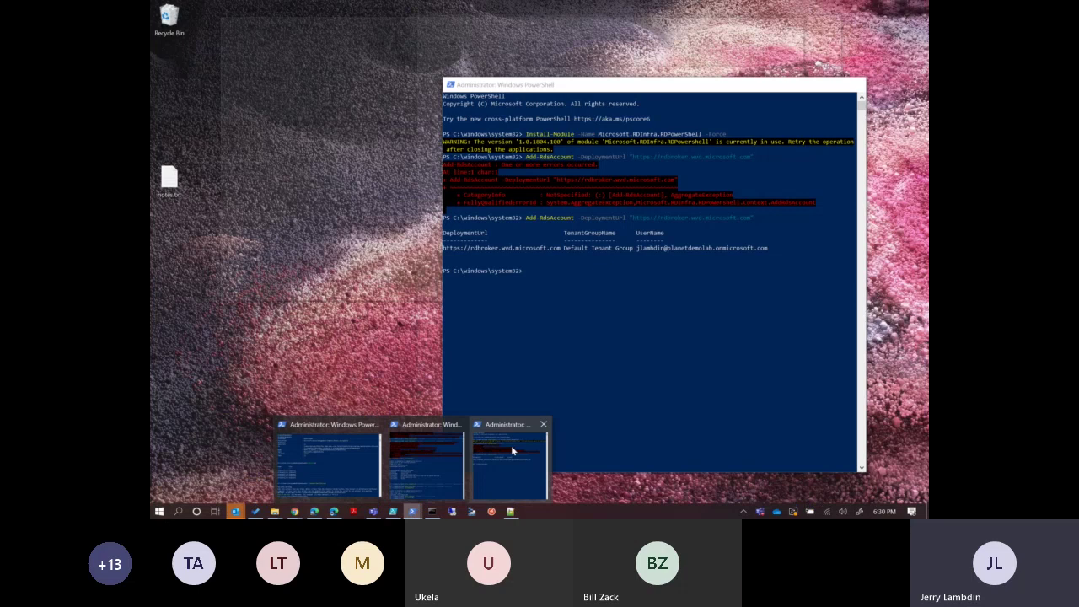
pyautogui.click(511, 446)
pyautogui.rightClick(642, 271)
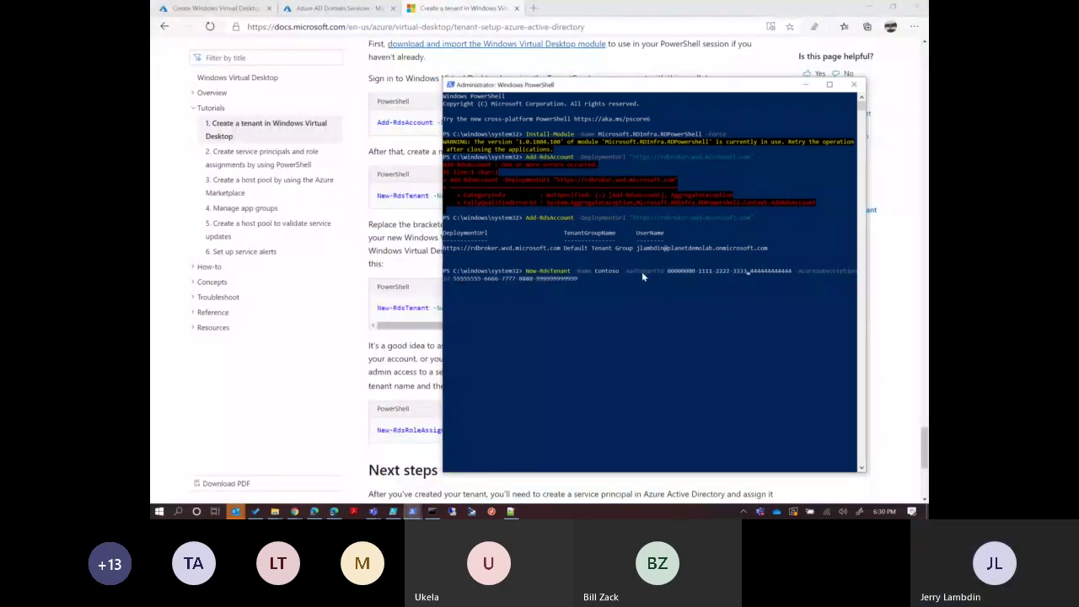
# Replace the Contoso tenant name with 'windows virtual desktop home' in the New-RdsTenant command.
pyautogui.hotkey('ctrl', 'Left')
pyautogui.hotkey('ctrl', 'Left')
pyautogui.hotkey('ctrl', 'Left')
pyautogui.hotkey('ctrl', 'Left')
pyautogui.hotkey('ctrl', 'Left')
pyautogui.press('Delete')
pyautogui.press('Delete')
pyautogui.press('Delete')
pyautogui.press('Delete')
pyautogui.press('Delete')
pyautogui.press('Delete')
pyautogui.press('Delete')
pyautogui.write('"')
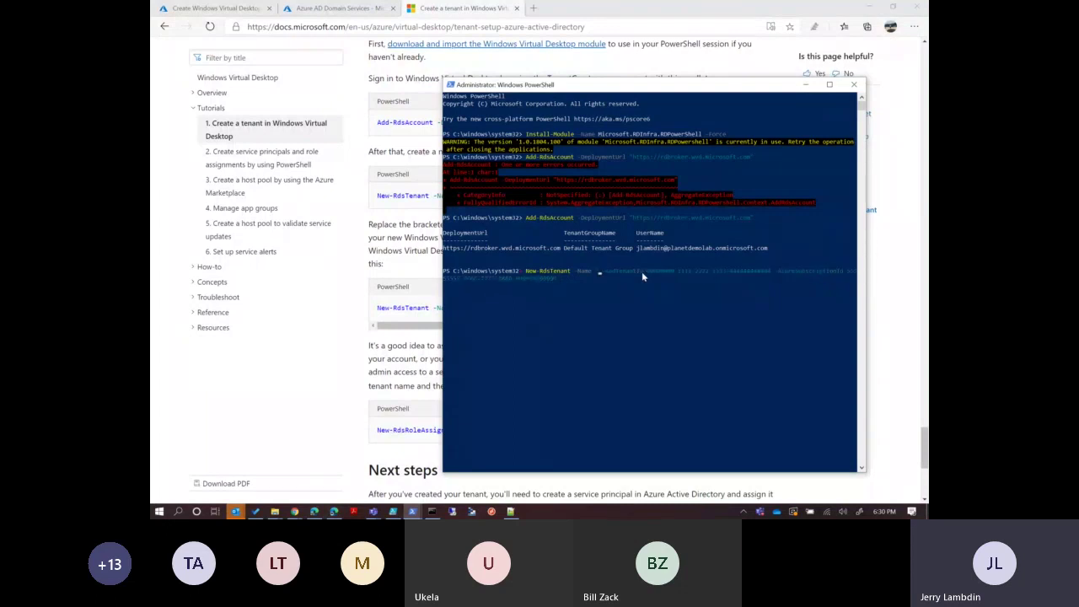
pyautogui.write('windows')
pyautogui.write(' virtual')
pyautogui.write(' desktop home"')
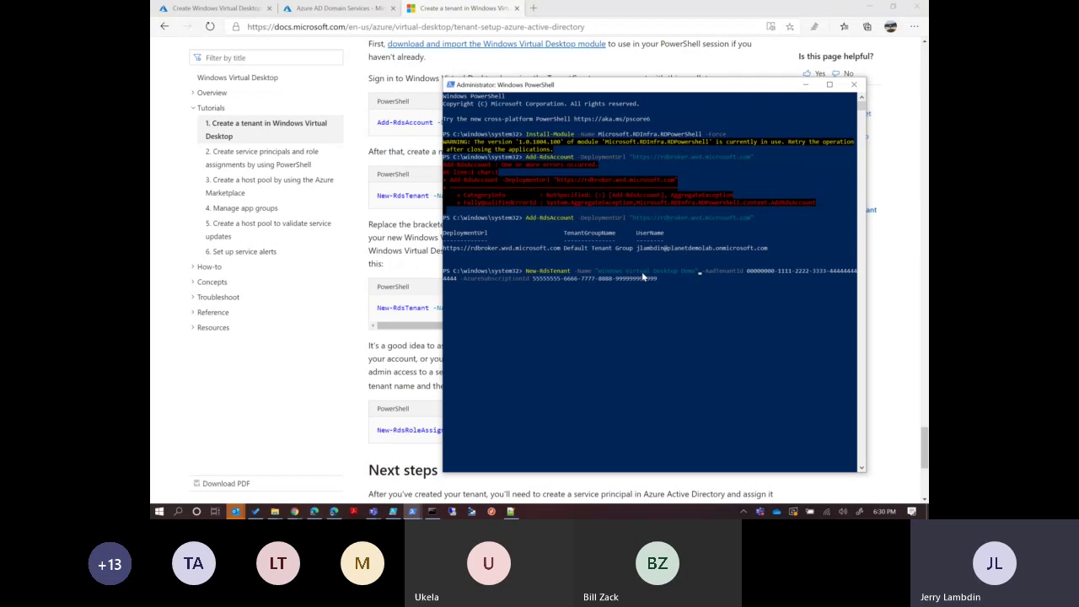
pyautogui.click(297, 7)
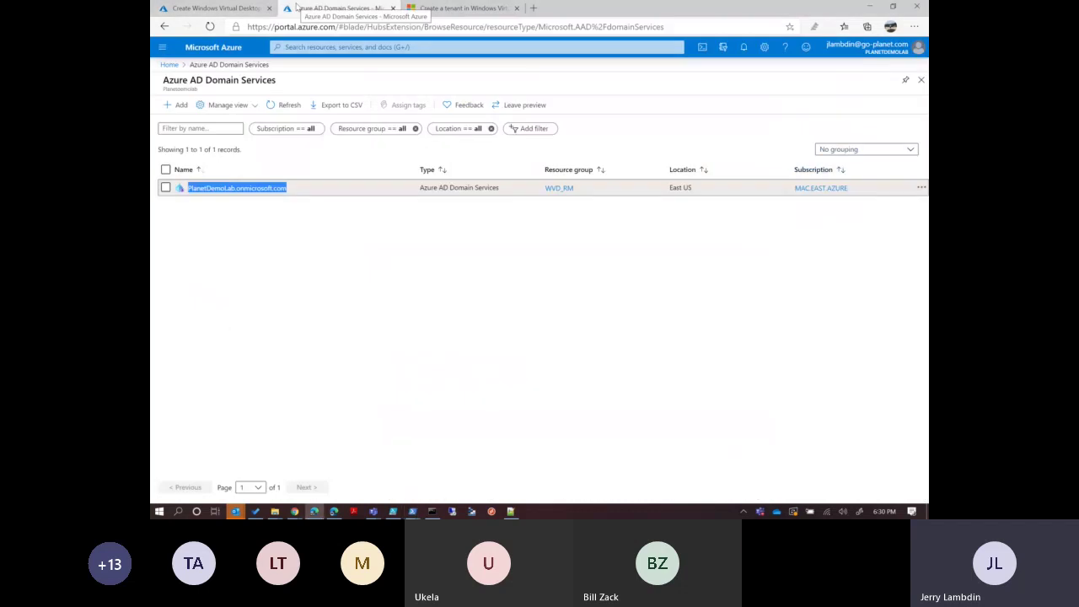
# Copy the Tenant ID from the Azure Active Directory overview.
pyautogui.click(169, 66)
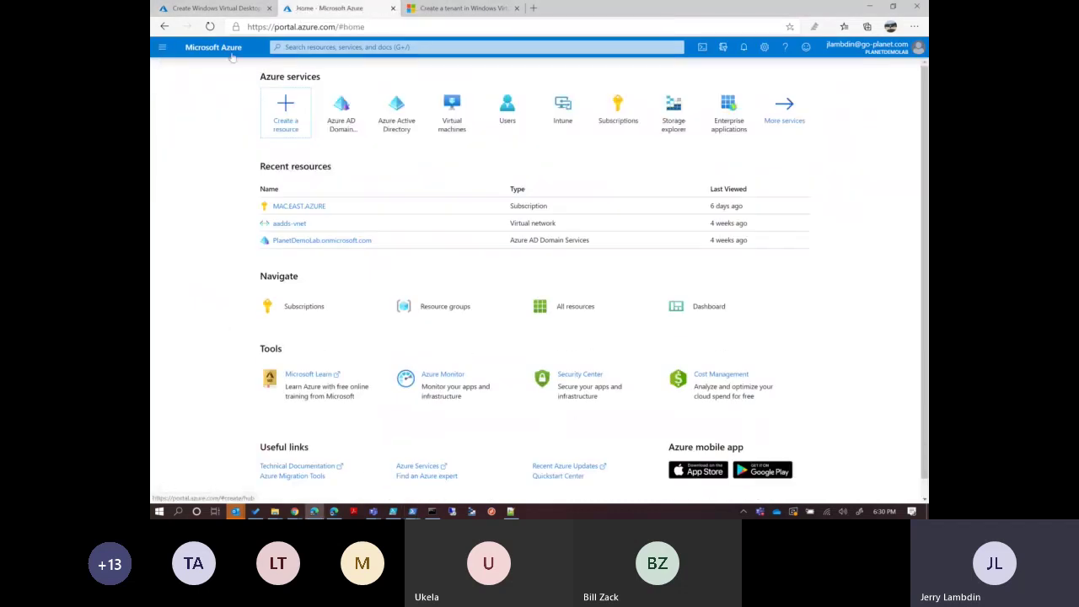
pyautogui.click(386, 122)
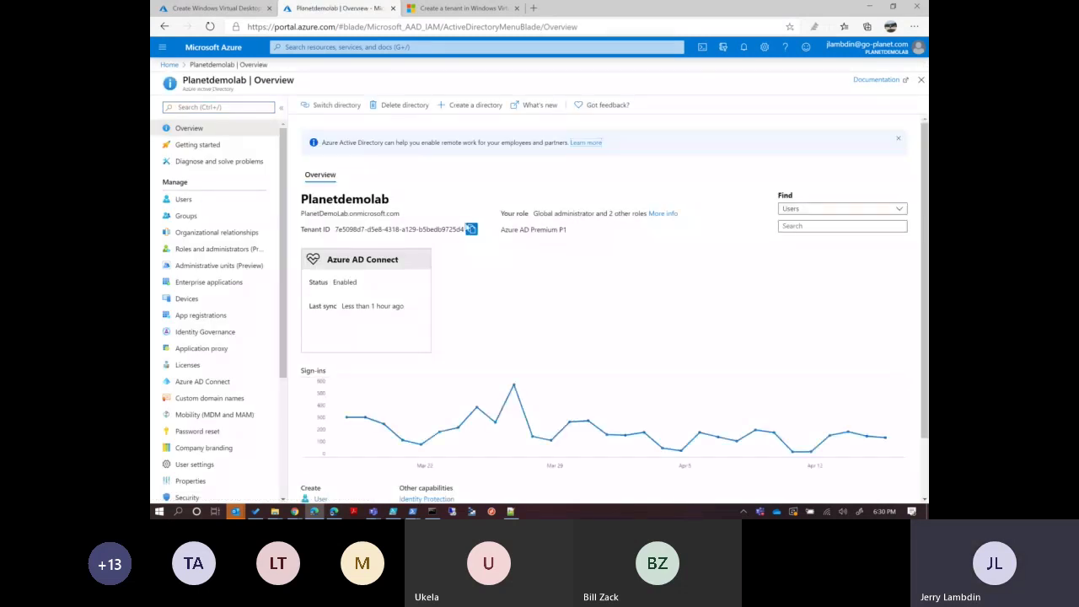
pyautogui.click(471, 229)
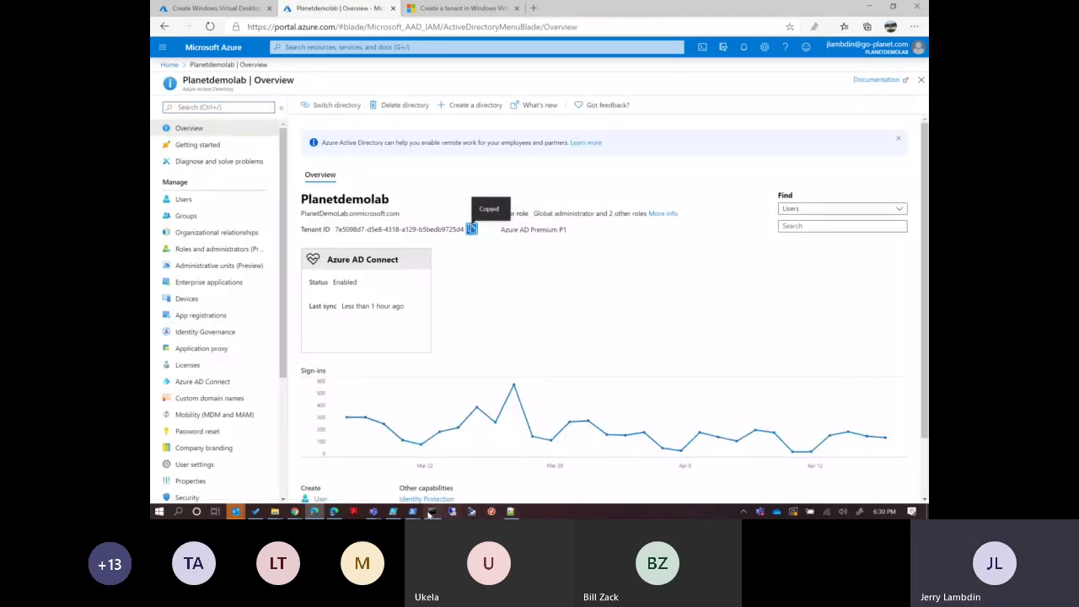
# Replace the AadTenantId placeholder in the New-RdsTenant command with the copied tenant ID.
pyautogui.click(413, 511)
pyautogui.click(497, 467)
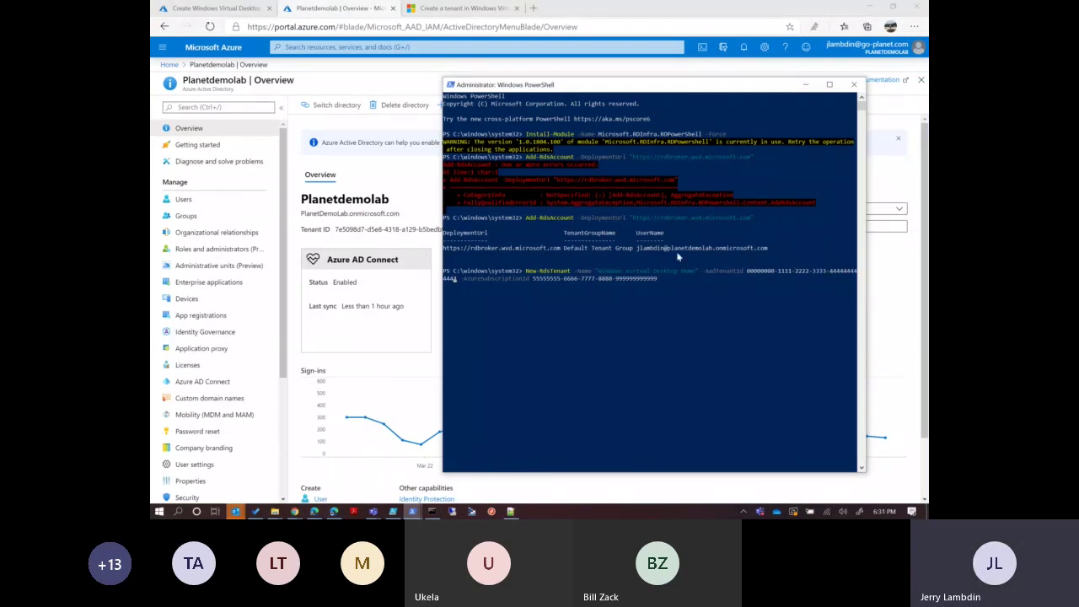
pyautogui.press('BackSpace')
pyautogui.press('BackSpace')
pyautogui.press('BackSpace')
pyautogui.press('BackSpace')
pyautogui.press('BackSpace')
pyautogui.press('BackSpace')
pyautogui.press('BackSpace')
pyautogui.press('BackSpace')
pyautogui.press('BackSpace')
pyautogui.press('BackSpace')
pyautogui.press('BackSpace')
pyautogui.press('BackSpace')
pyautogui.press('BackSpace')
pyautogui.press('BackSpace')
pyautogui.press('BackSpace')
pyautogui.press('BackSpace')
pyautogui.press('BackSpace')
pyautogui.press('BackSpace')
pyautogui.press('BackSpace')
pyautogui.press('BackSpace')
pyautogui.press('BackSpace')
pyautogui.press('BackSpace')
pyautogui.press('BackSpace')
pyautogui.press('BackSpace')
pyautogui.press('BackSpace')
pyautogui.press('BackSpace')
pyautogui.press('BackSpace')
pyautogui.press('BackSpace')
pyautogui.press('BackSpace')
pyautogui.press('BackSpace')
pyautogui.press('BackSpace')
pyautogui.press('BackSpace')
pyautogui.press('BackSpace')
pyautogui.press('BackSpace')
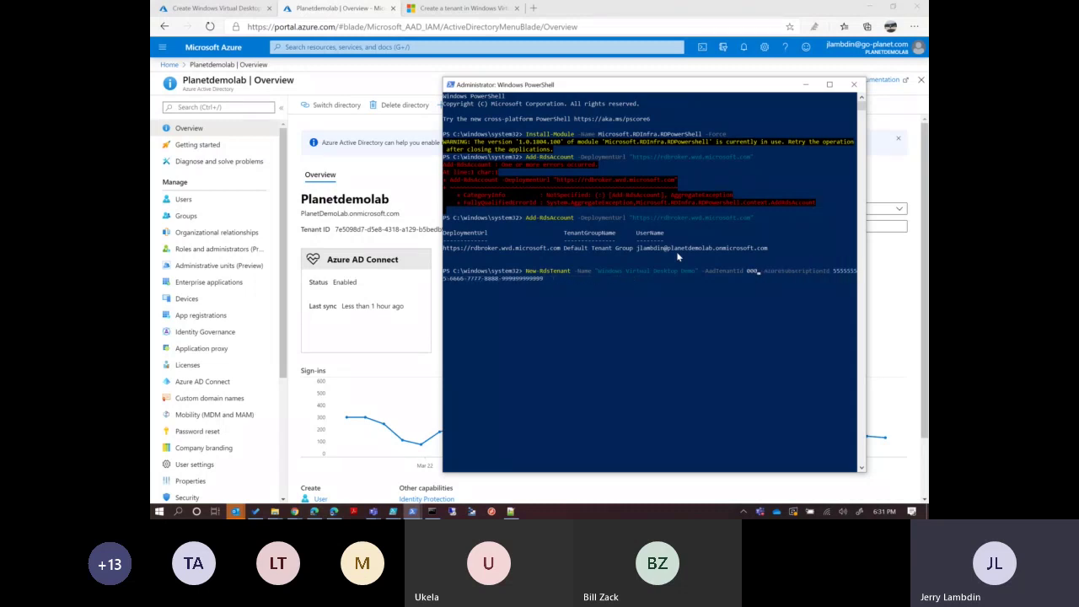
pyautogui.press('BackSpace')
pyautogui.hotkey('ctrl', 'v')
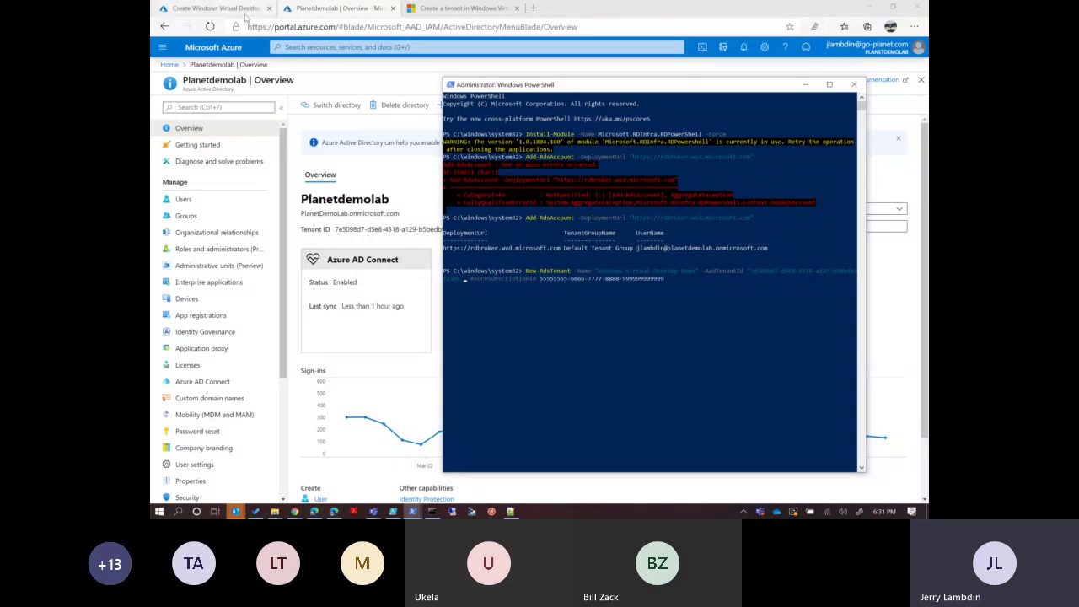
pyautogui.click(169, 64)
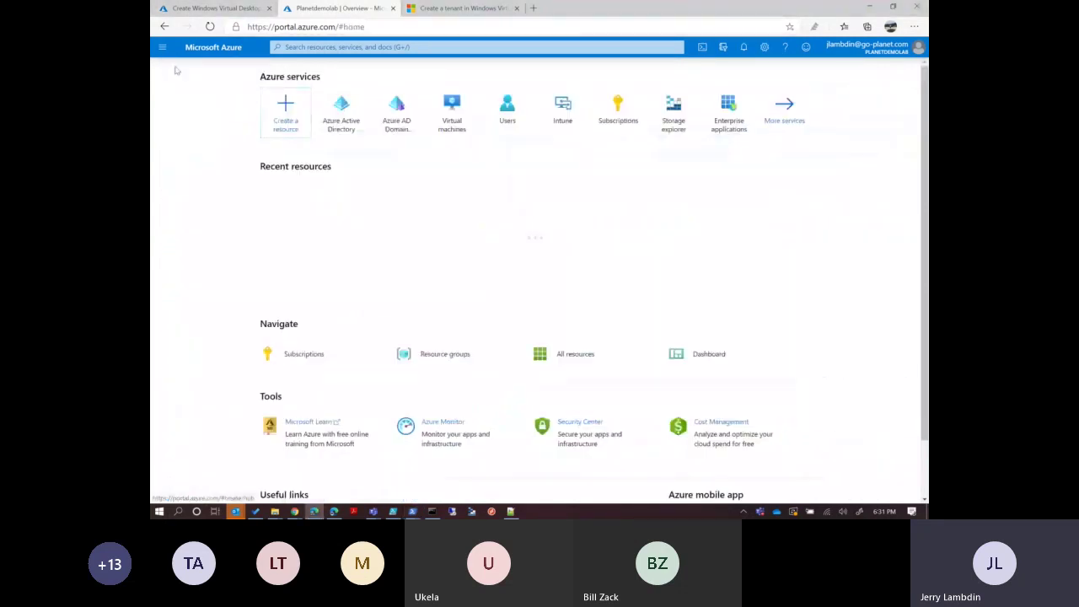
# Paste the MAC.EAST.HUB subscription ID into the command's -AzureSubscriptionId value.
pyautogui.click(295, 309)
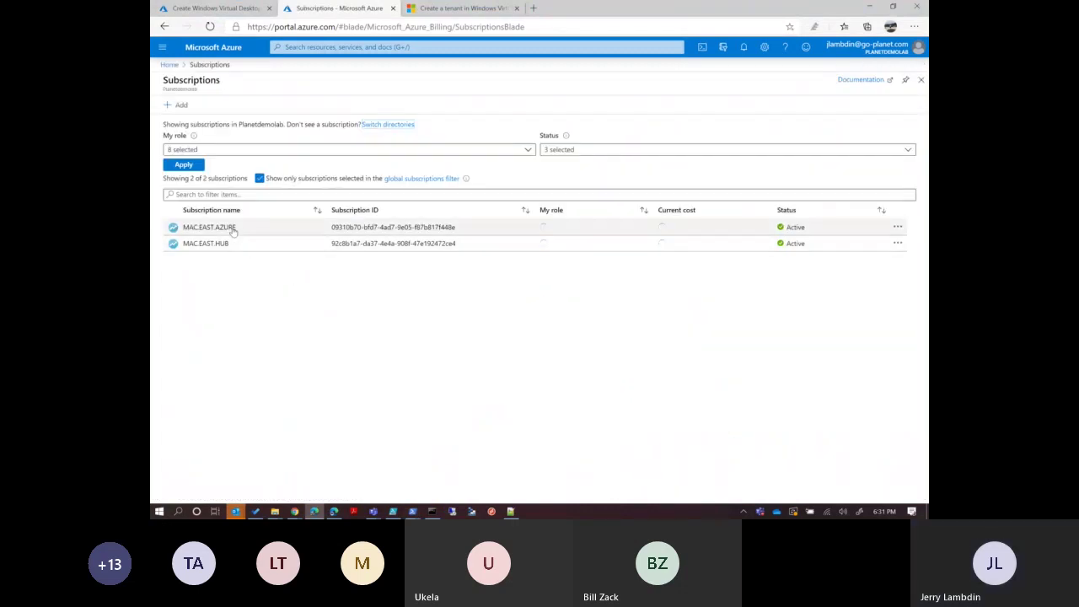
pyautogui.click(206, 243)
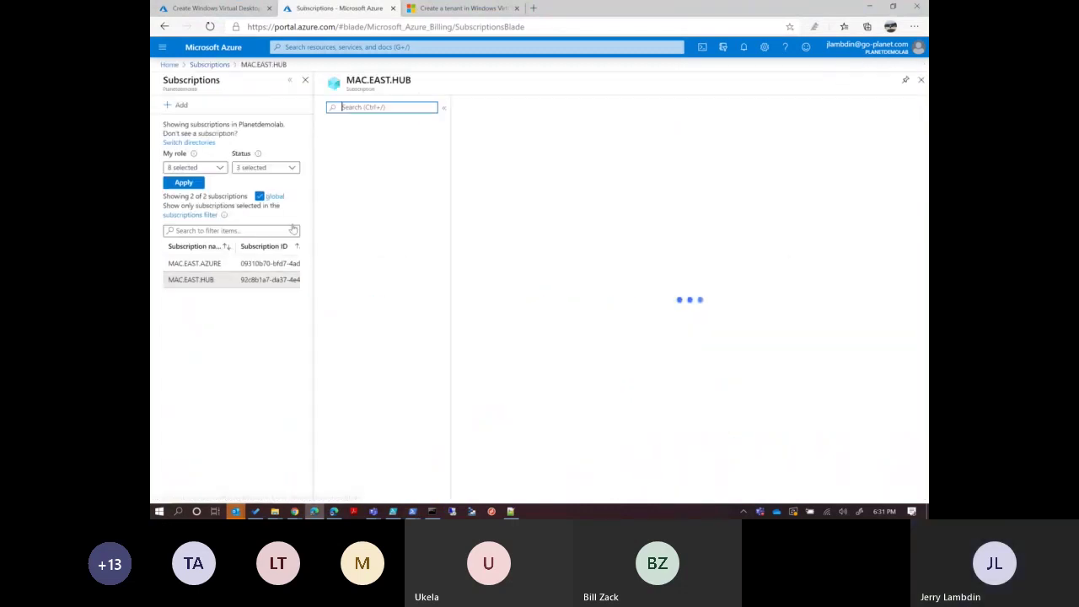
pyautogui.click(669, 132)
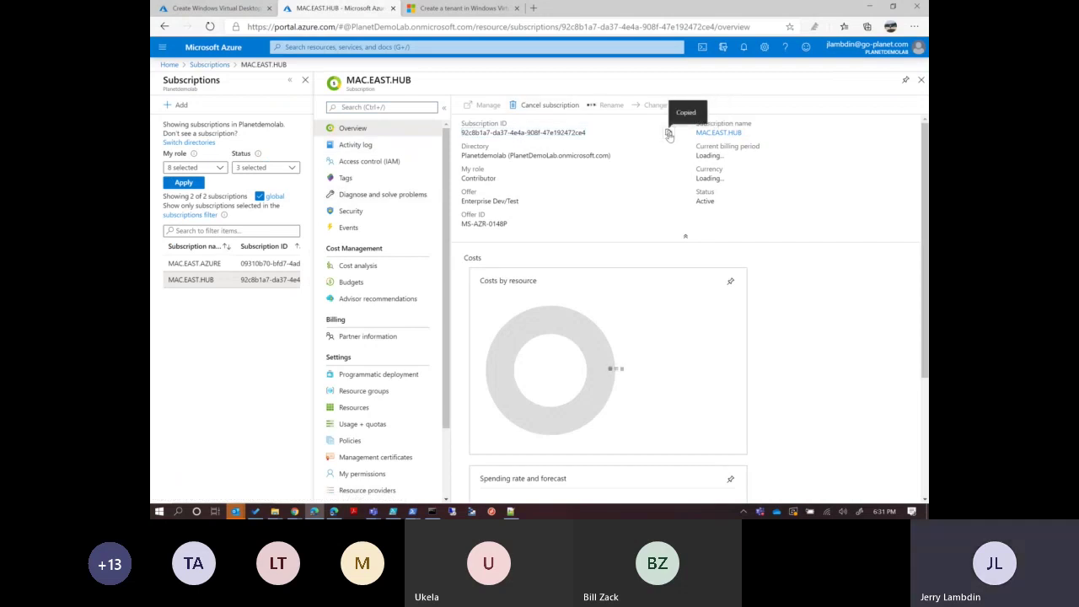
pyautogui.moveTo(413, 511)
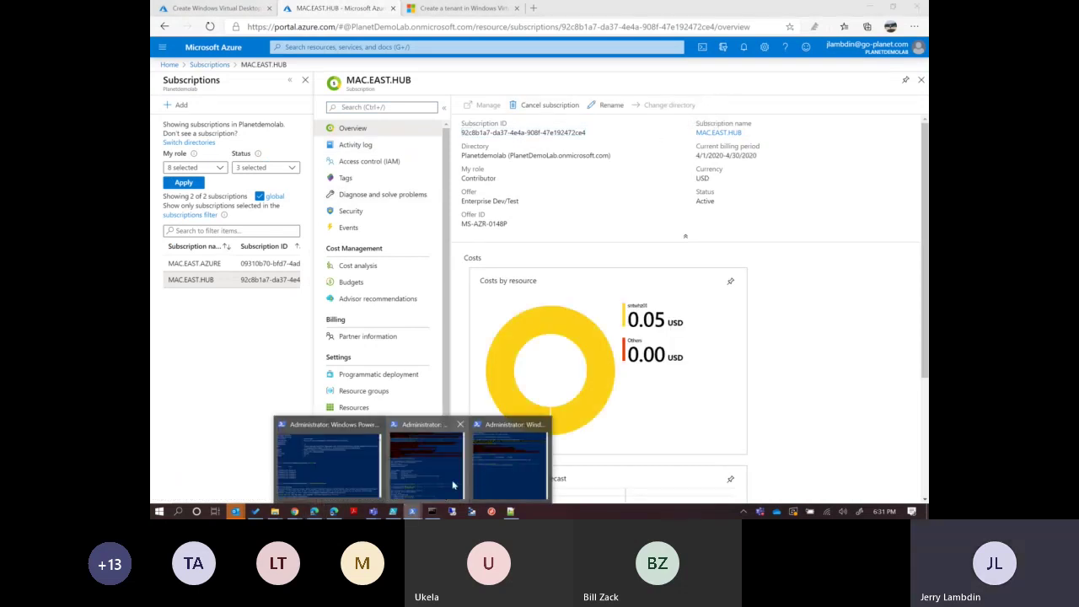
pyautogui.click(498, 467)
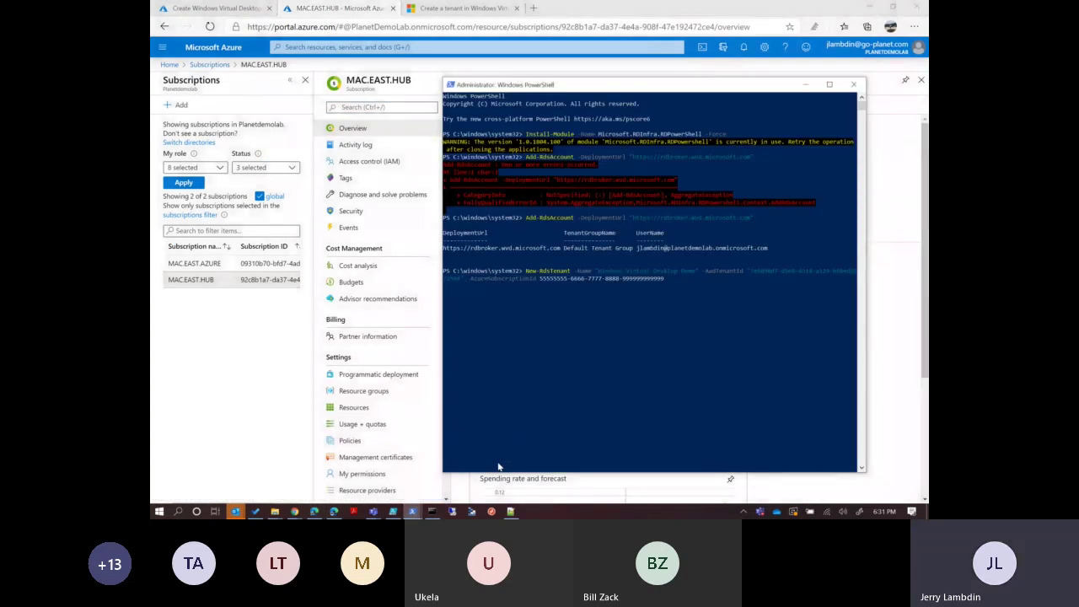
pyautogui.press('BackSpace')
pyautogui.press('BackSpace')
pyautogui.press('BackSpace')
pyautogui.press('BackSpace')
pyautogui.press('BackSpace')
pyautogui.press('BackSpace')
pyautogui.press('BackSpace')
pyautogui.press('BackSpace')
pyautogui.press('BackSpace')
pyautogui.press('BackSpace')
pyautogui.press('BackSpace')
pyautogui.hotkey('ctrl', 'v')
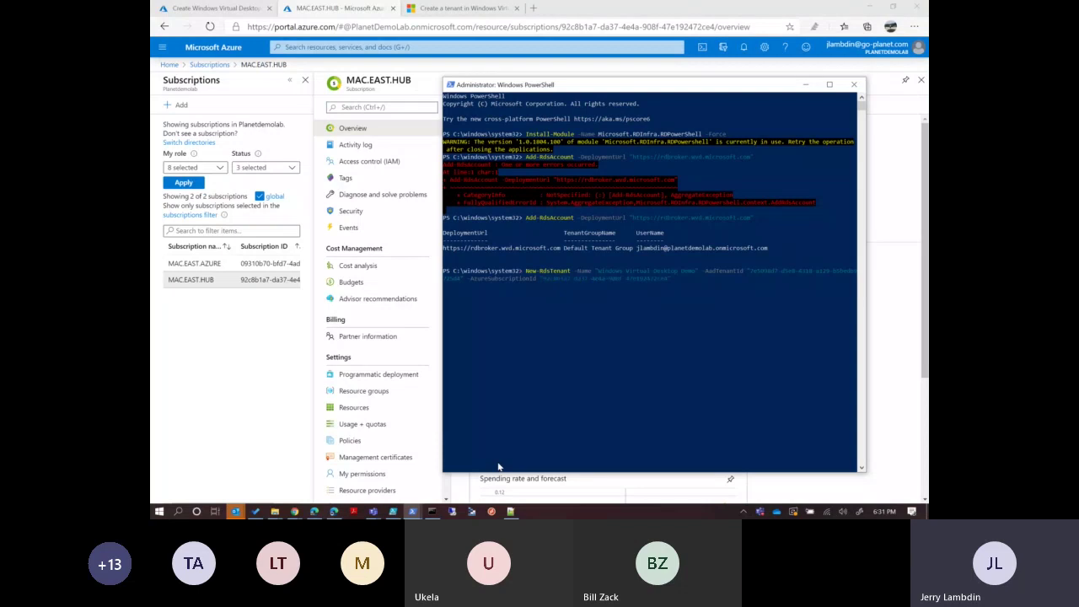
# Run New-RdsTenant, which fails as not authorized, and recall the command for editing.
pyautogui.press('Return')
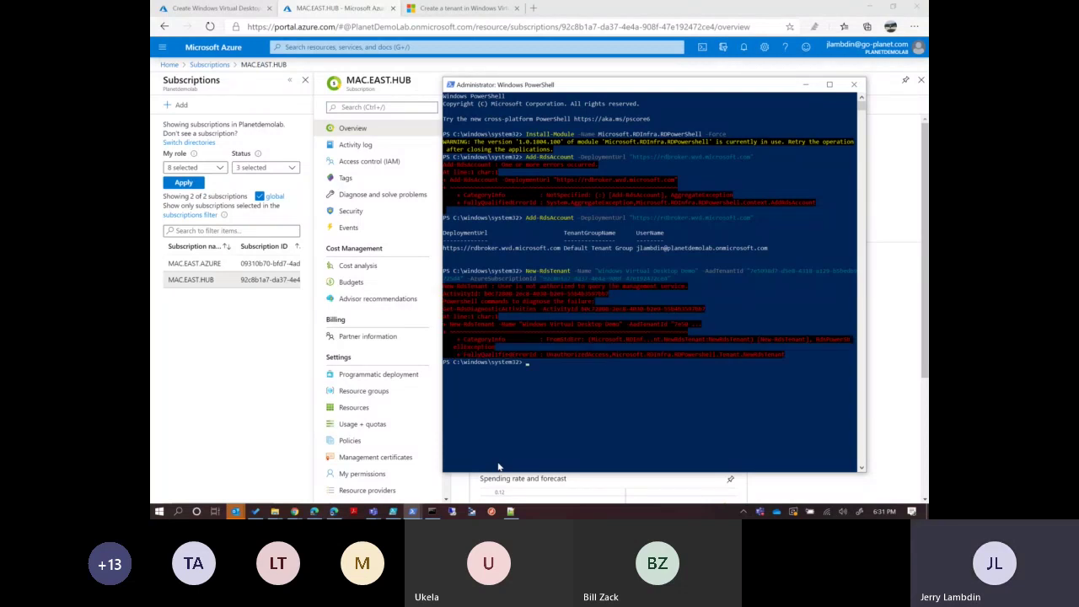
pyautogui.write('N')
pyautogui.press('Up')
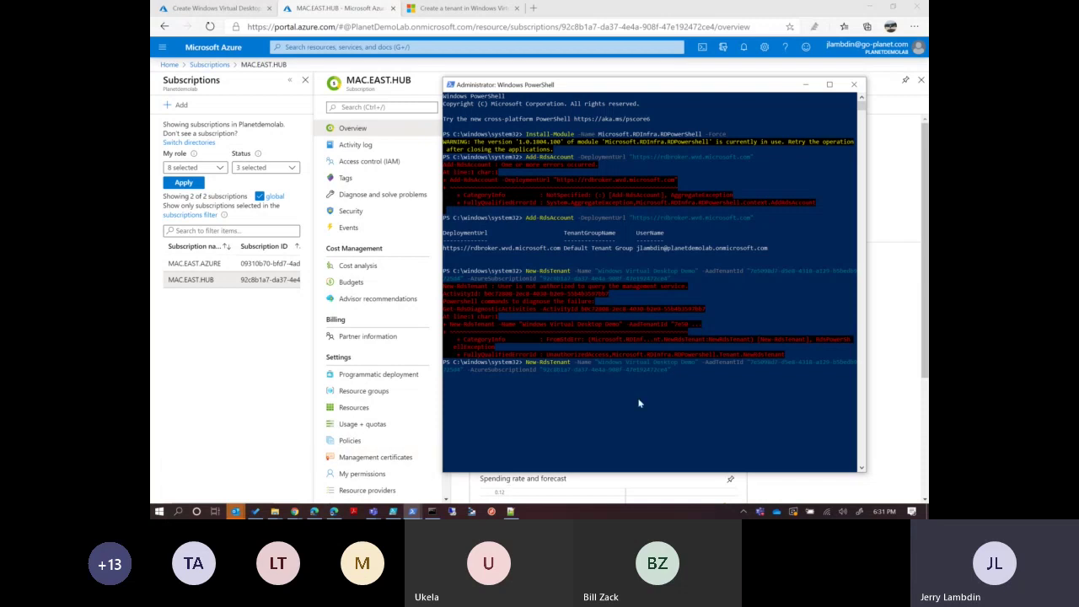
pyautogui.press('BackSpace')
pyautogui.press('BackSpace')
pyautogui.click(181, 12)
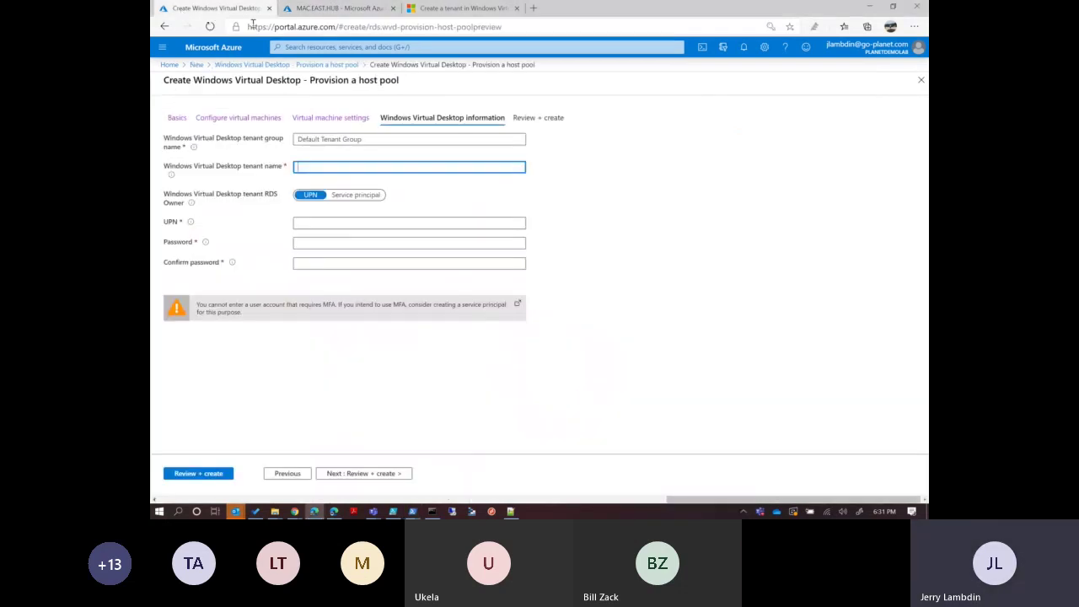
# Find the Windows Virtual Desktop app under Enterprise applications by filtering for 'Wind'.
pyautogui.click(344, 9)
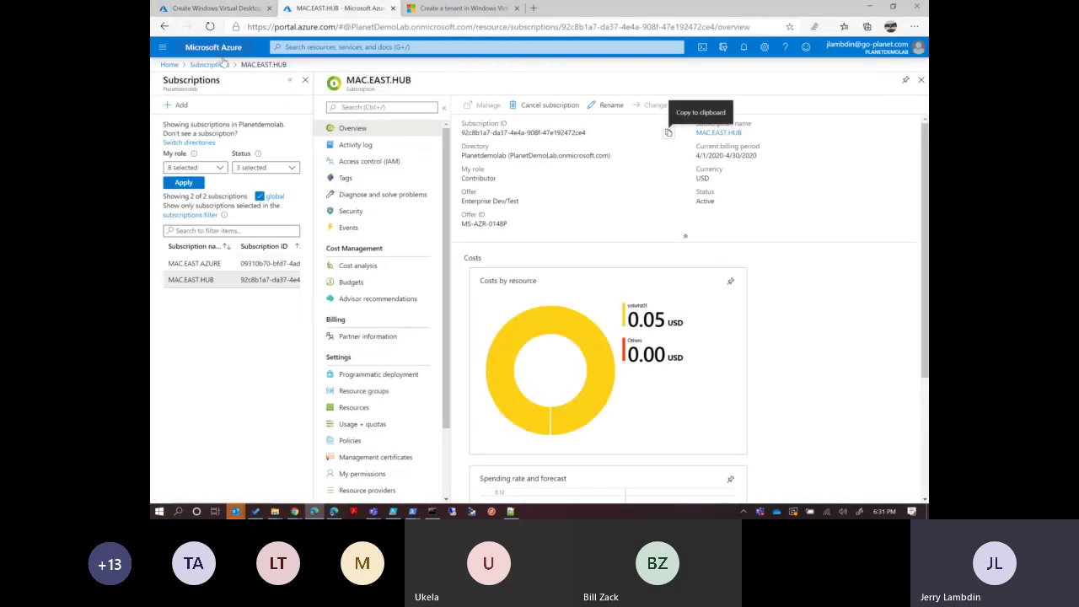
pyautogui.click(170, 64)
pyautogui.click(337, 48)
pyautogui.write('Enter')
pyautogui.press('Escape')
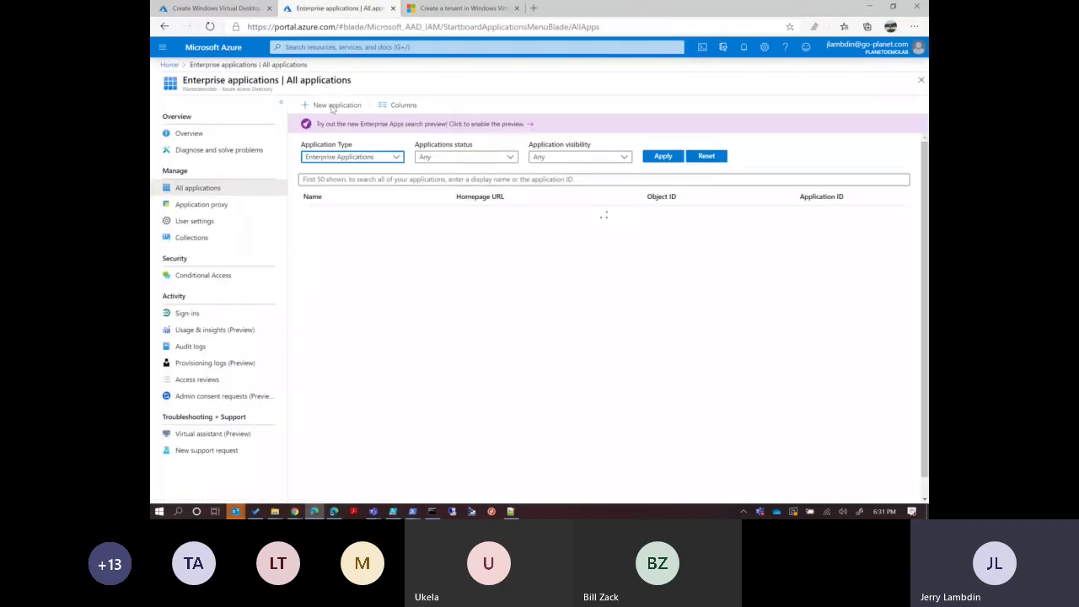
pyautogui.click(372, 180)
pyautogui.write('Windows V')
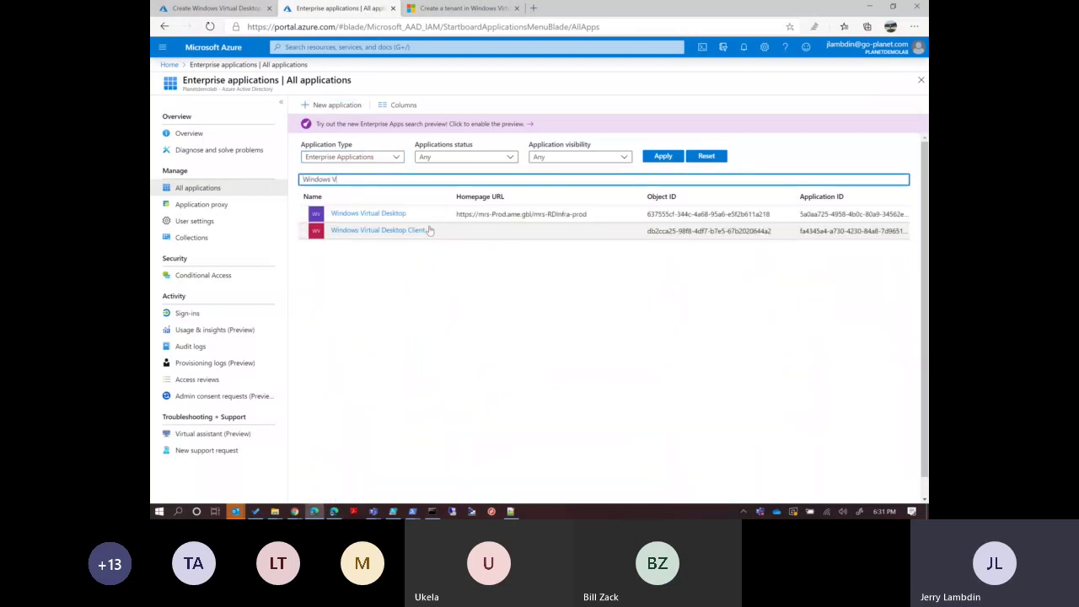
pyautogui.click(382, 215)
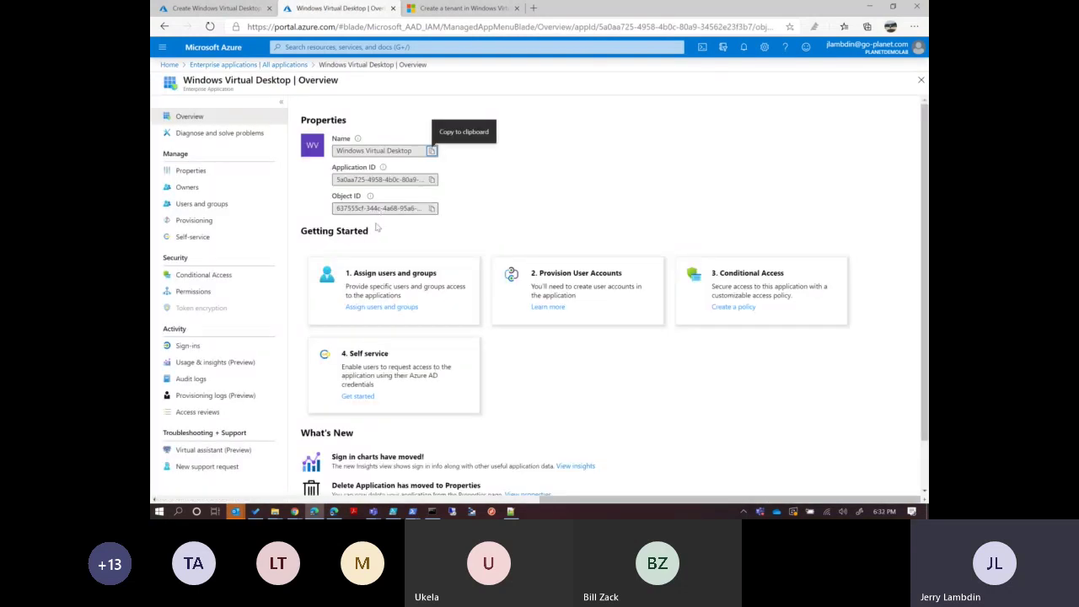
# Review the app's Users and groups list and one assigned user's profile.
pyautogui.click(193, 205)
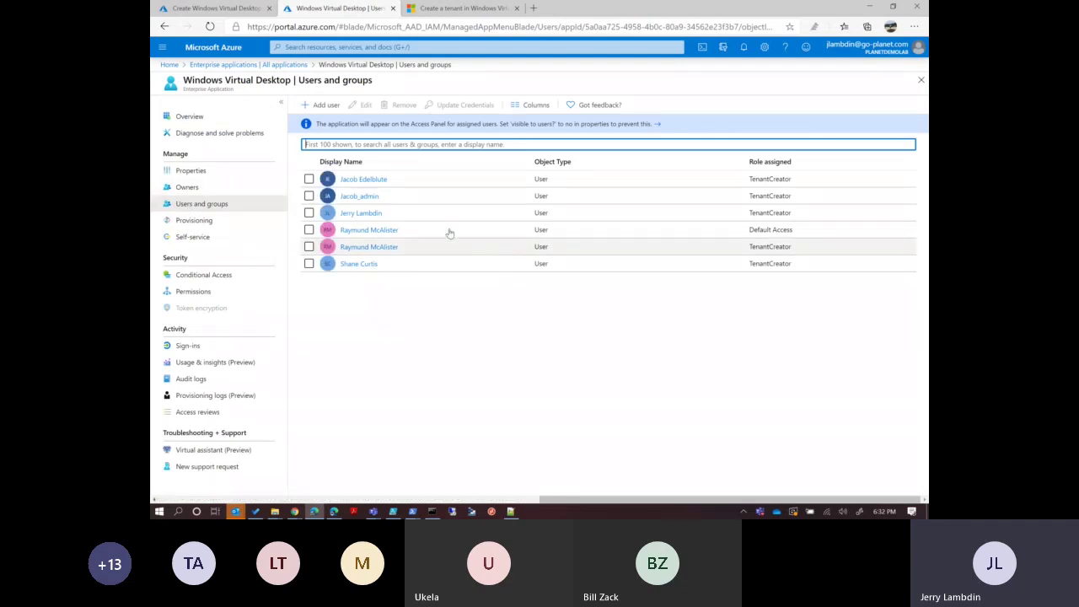
pyautogui.click(363, 212)
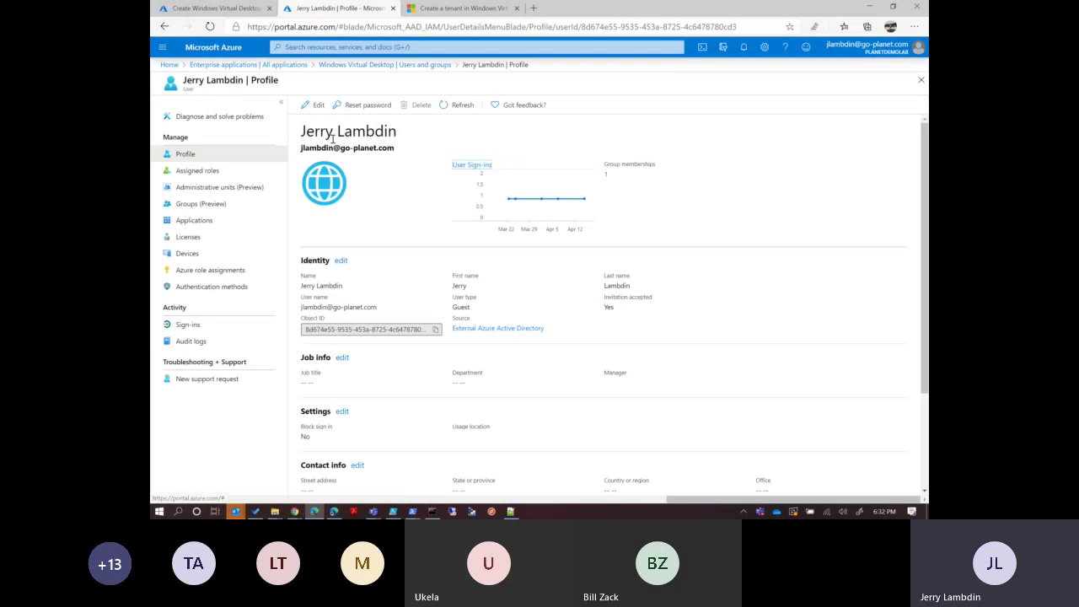
pyautogui.click(432, 65)
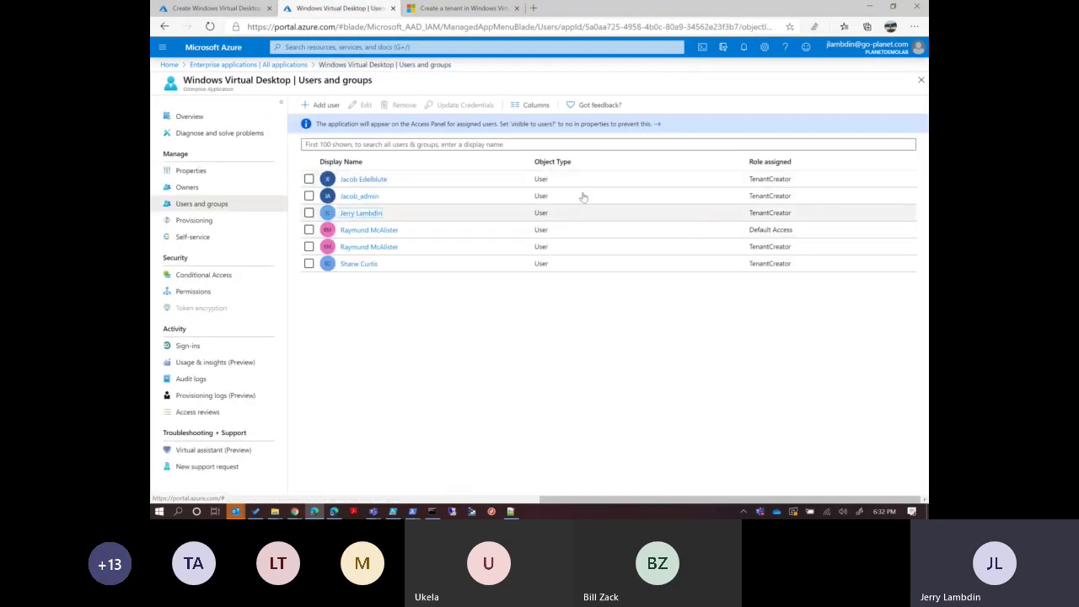
# Assign an additional user account to the Windows Virtual Desktop app.
pyautogui.click(321, 104)
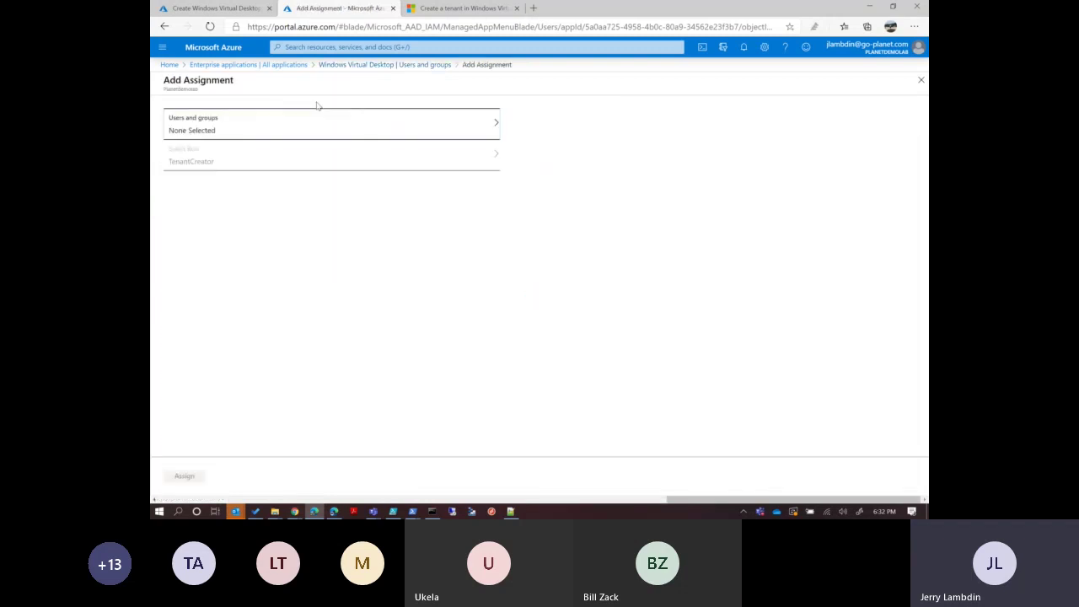
pyautogui.click(267, 127)
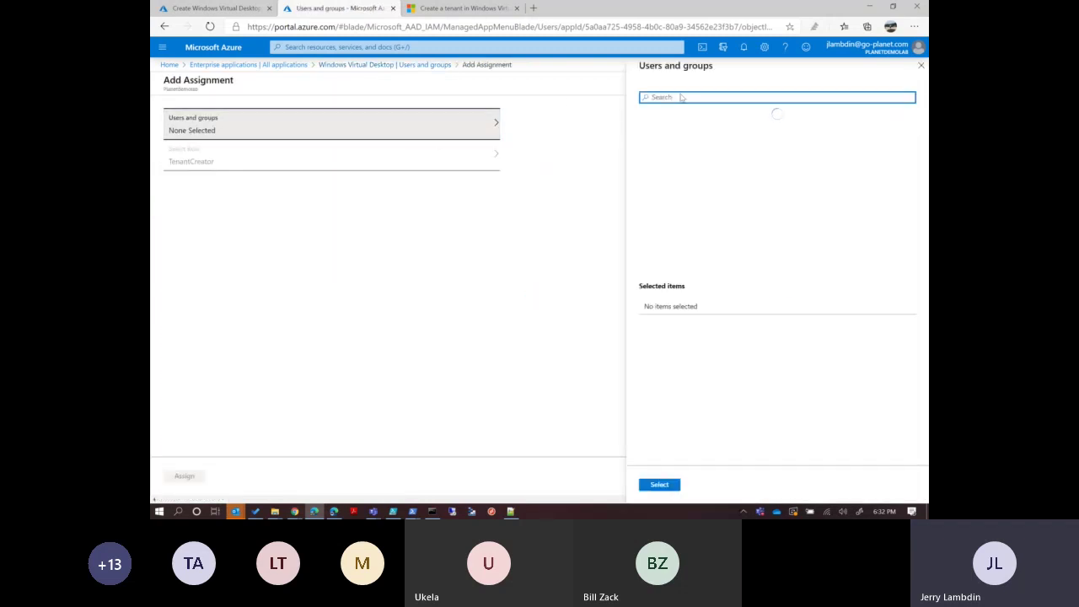
pyautogui.click(740, 133)
pyautogui.click(671, 489)
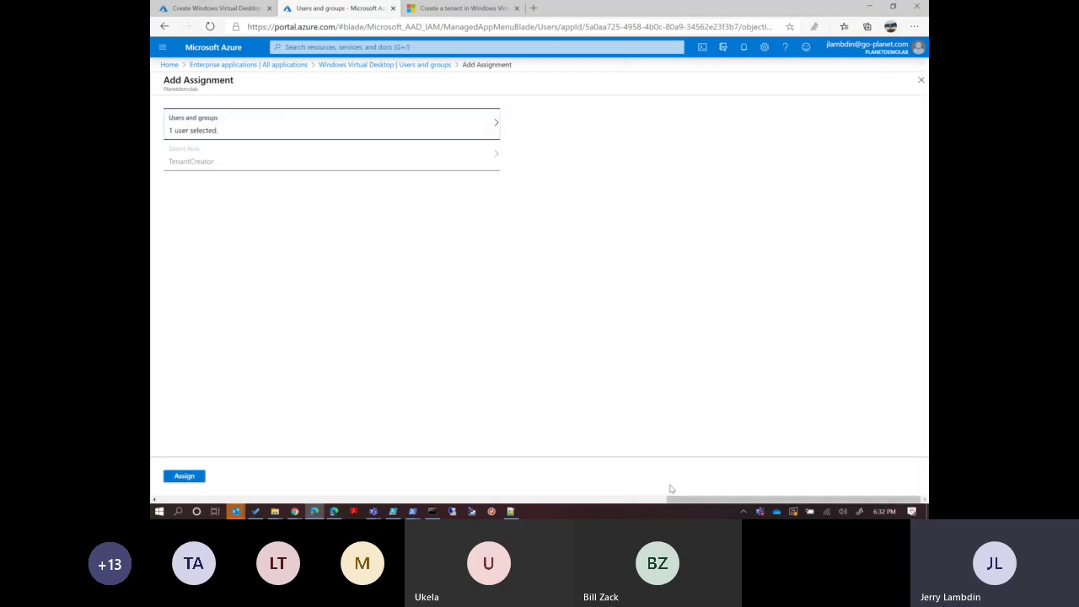
pyautogui.click(185, 476)
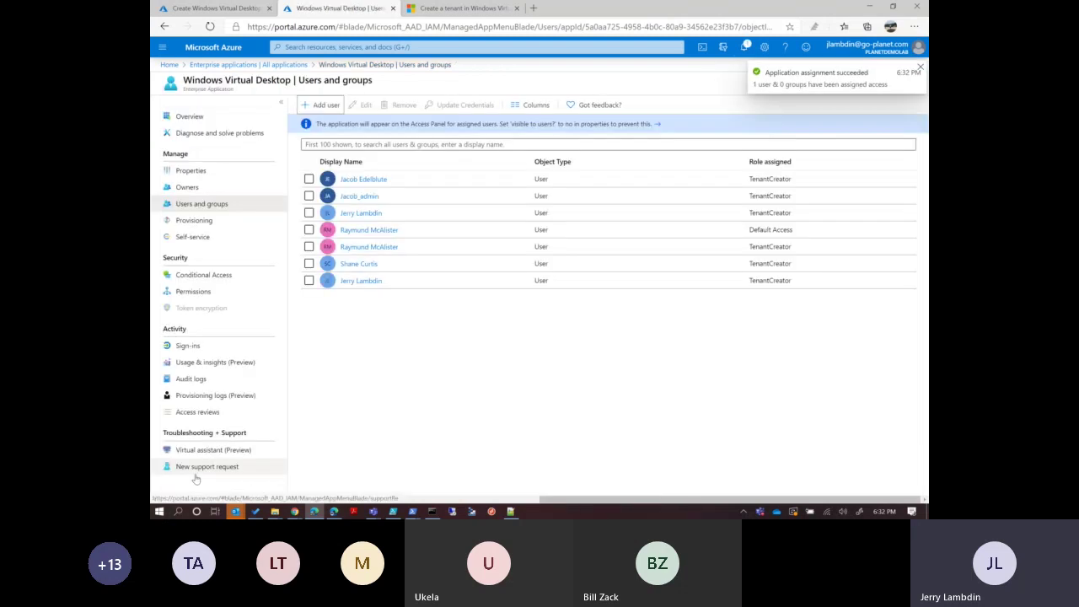
# Confirm the newly assigned user holds the TenantCreator role.
pyautogui.moveTo(801, 282); pyautogui.dragTo(745, 285)
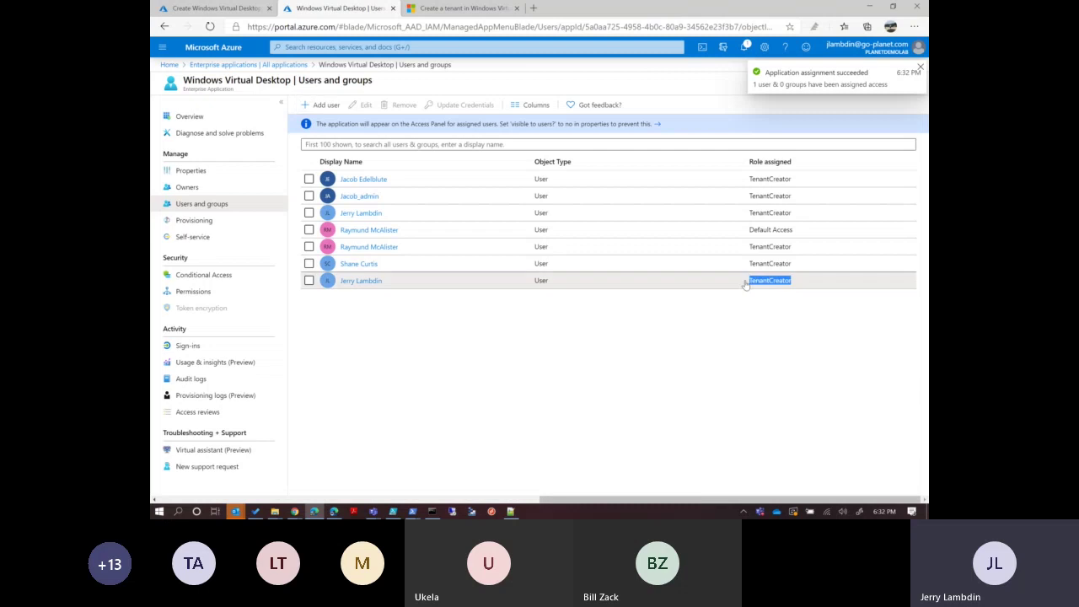
pyautogui.click(411, 511)
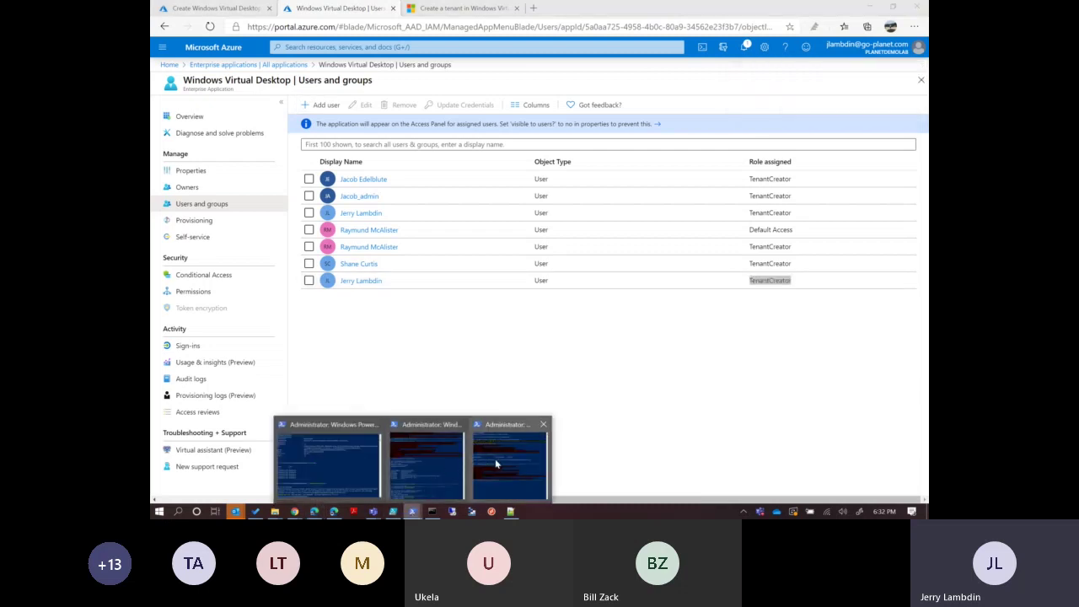
pyautogui.moveTo(496, 464)
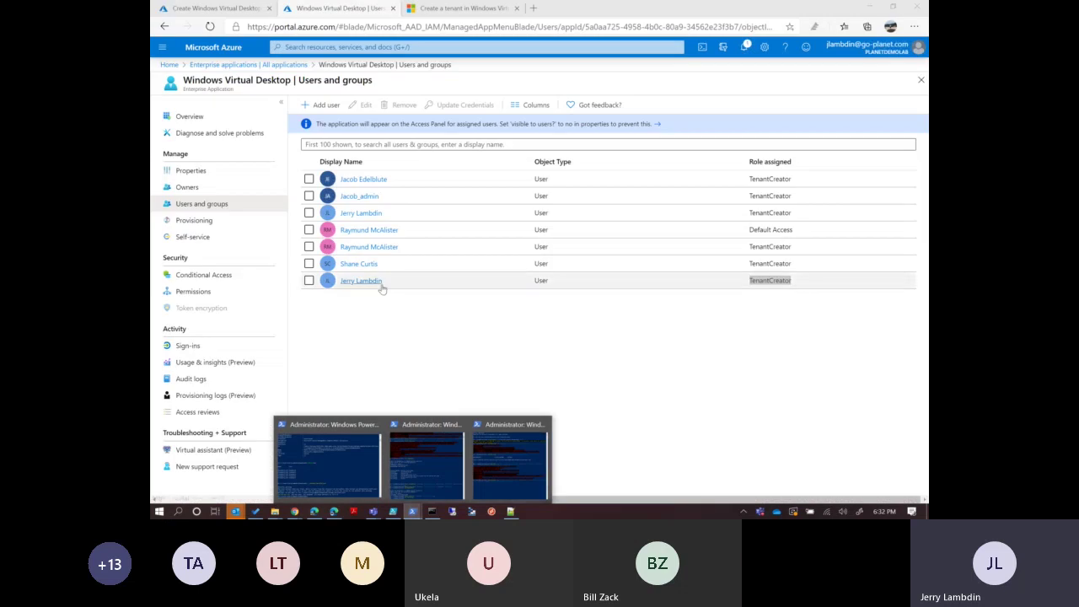
# Run New-RdsTenant and rerun it twice from history; every attempt fails as not authorized.
pyautogui.click(485, 455)
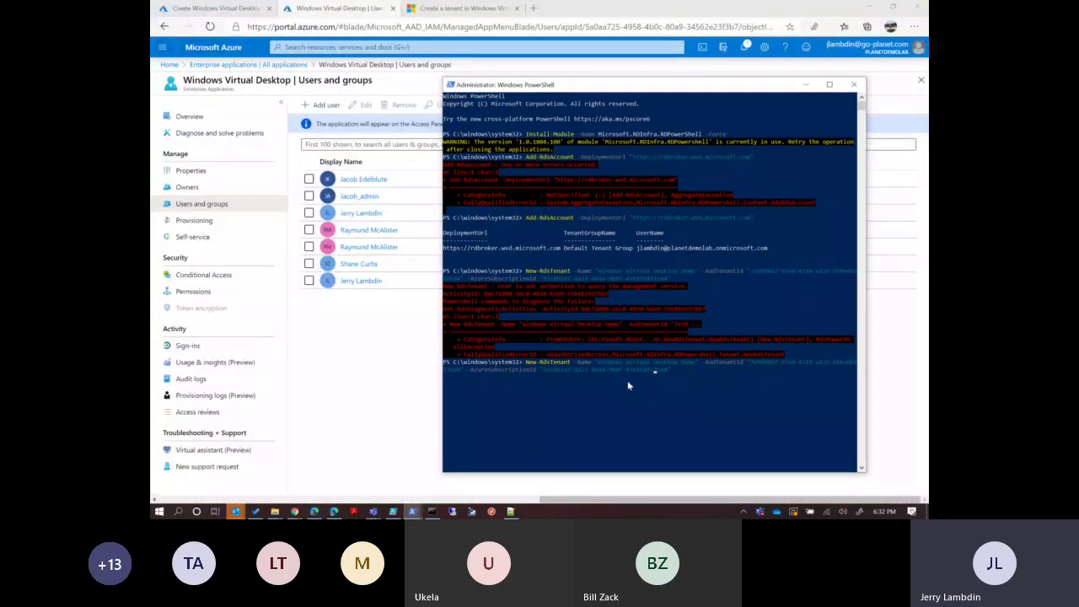
pyautogui.press('Return')
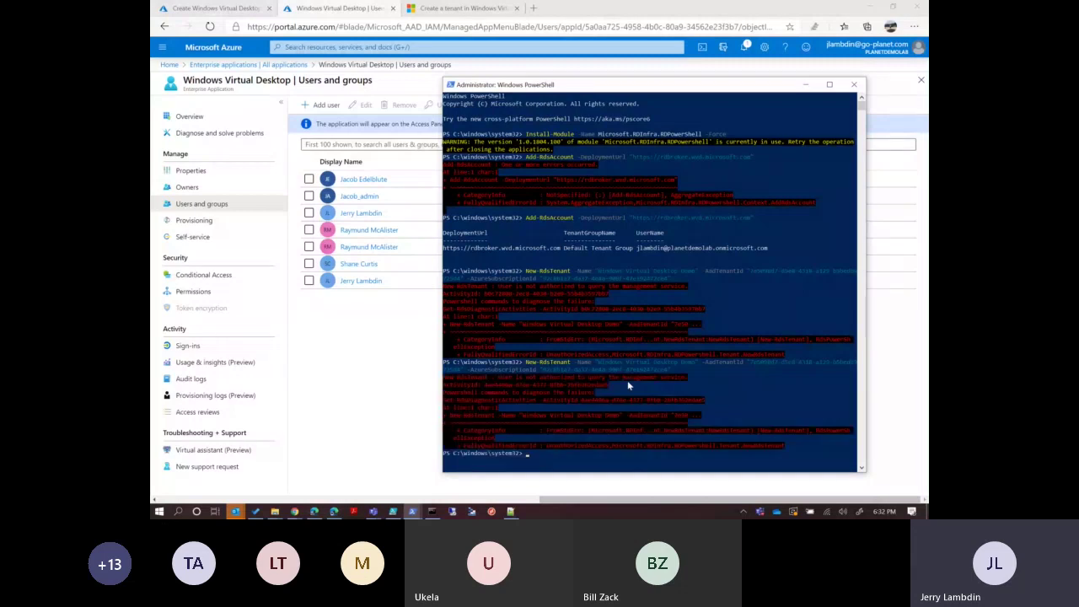
pyautogui.press('Up')
pyautogui.press('Return')
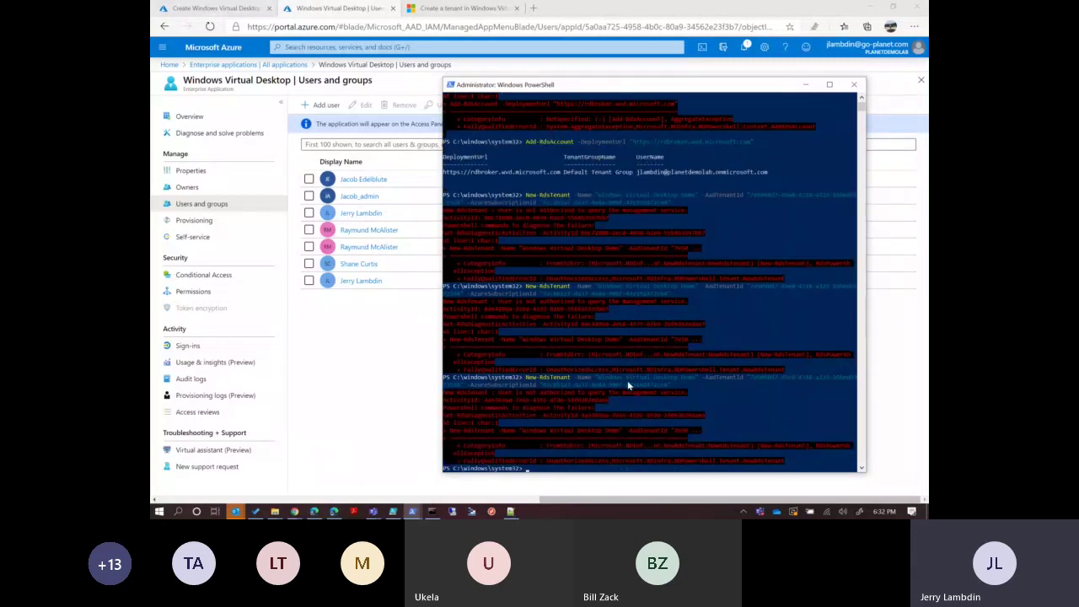
pyautogui.press('Up')
pyautogui.press('Return')
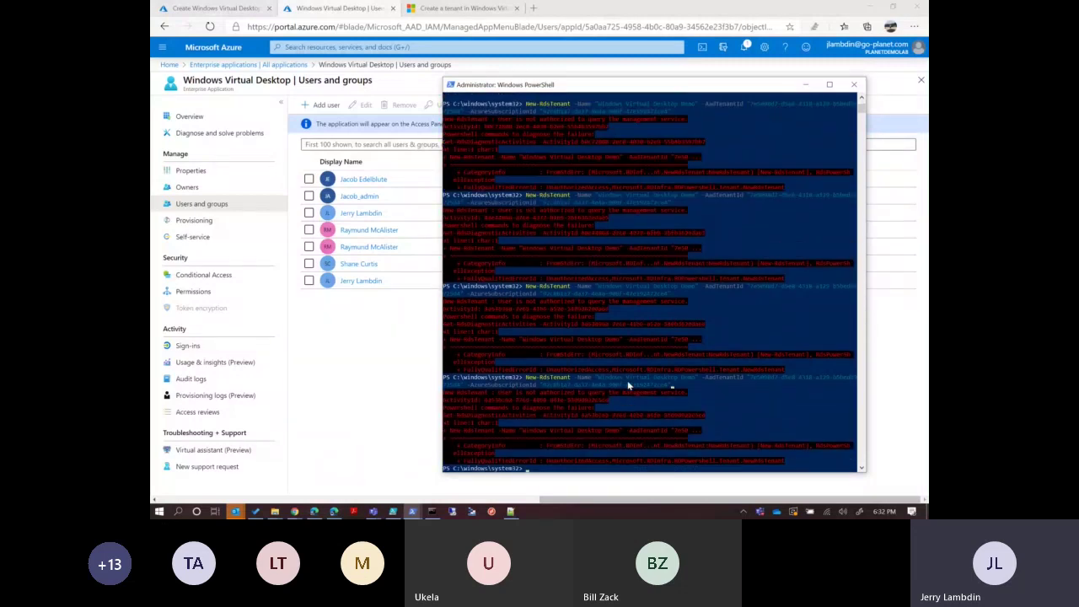
pyautogui.click(334, 511)
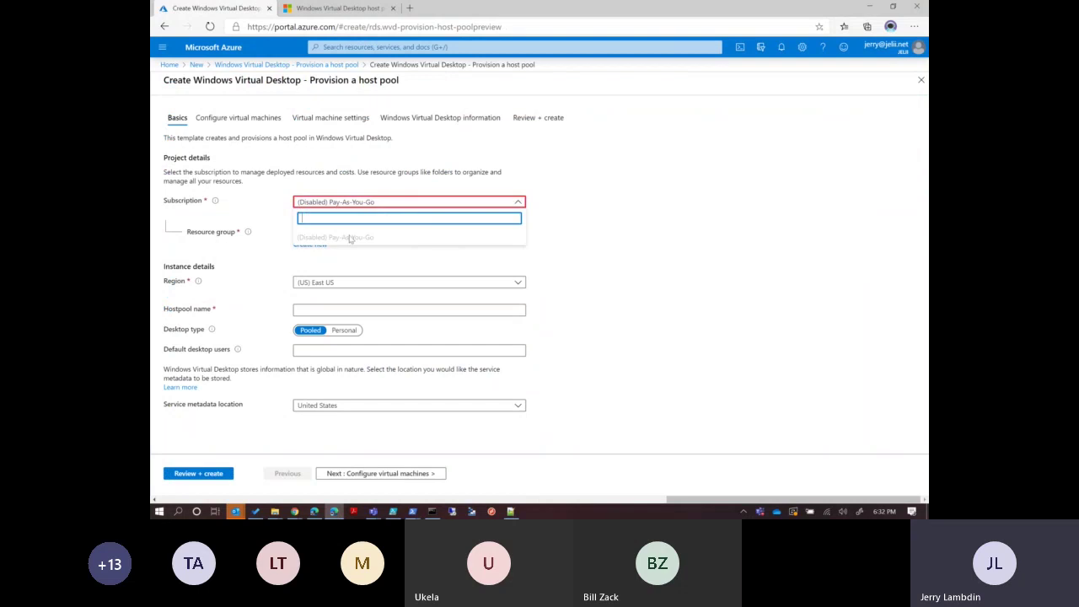
# Check the Pay-As-You-Go subscription's status, which shows as disabled.
pyautogui.click(170, 66)
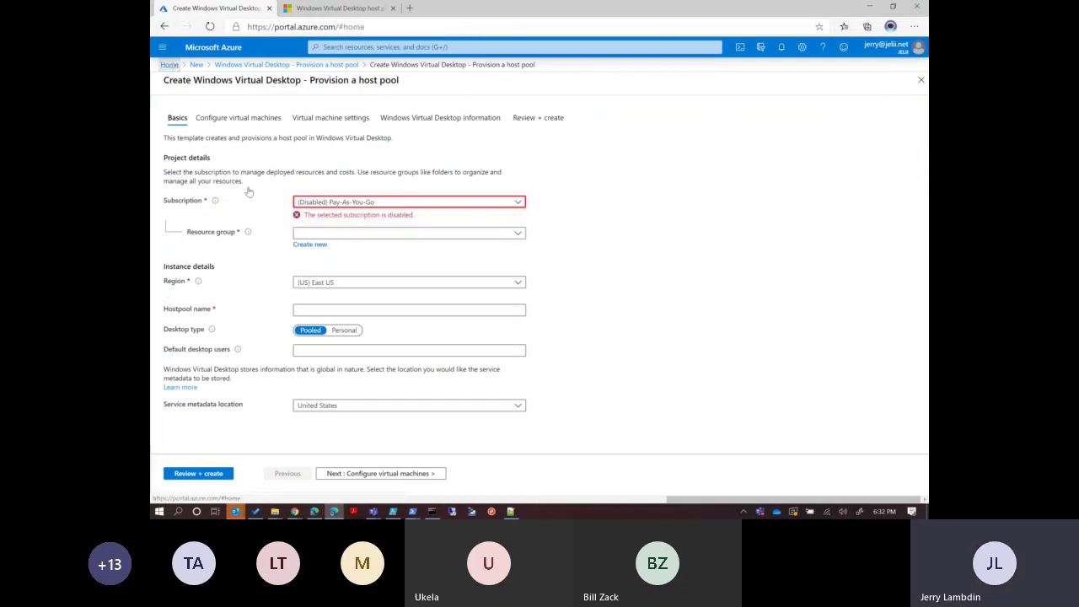
pyautogui.click(304, 355)
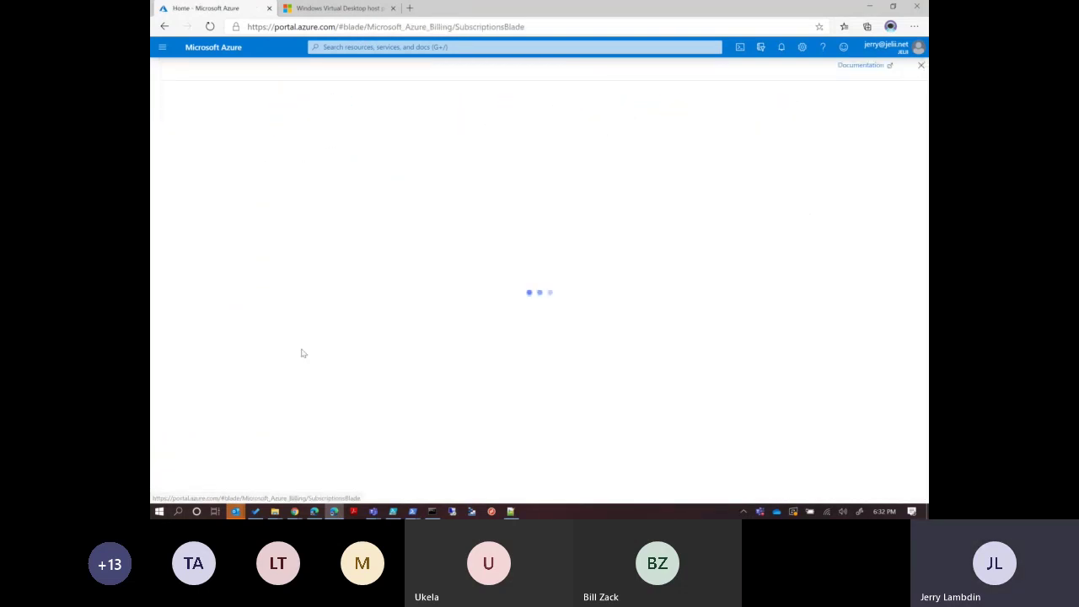
pyautogui.click(229, 228)
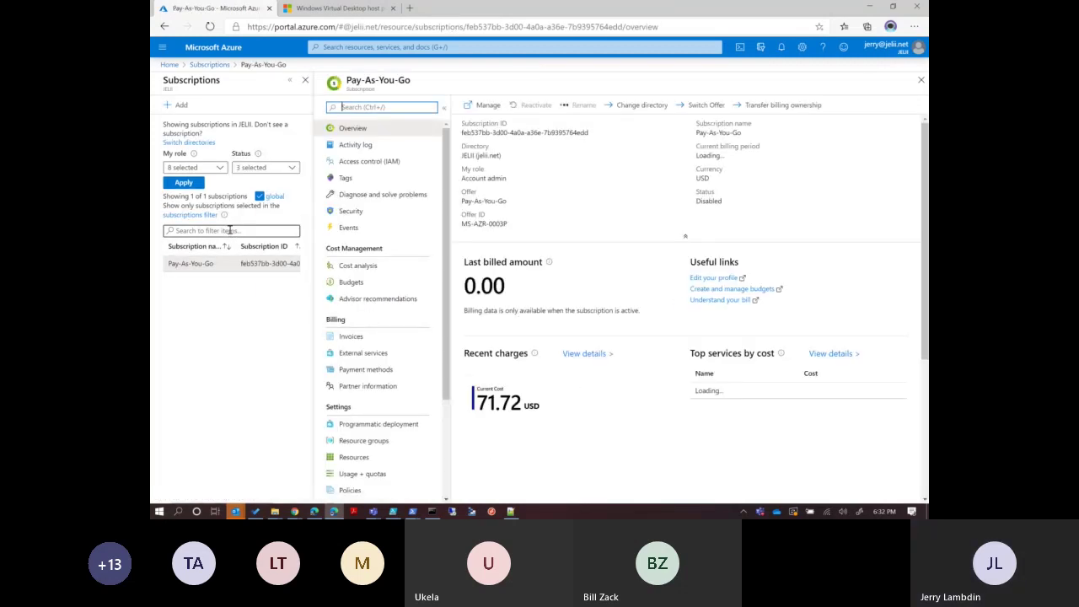
pyautogui.click(209, 65)
# Bring the administrator PowerShell console forward and minimize the PowerShell ISE window.
pyautogui.click(415, 512)
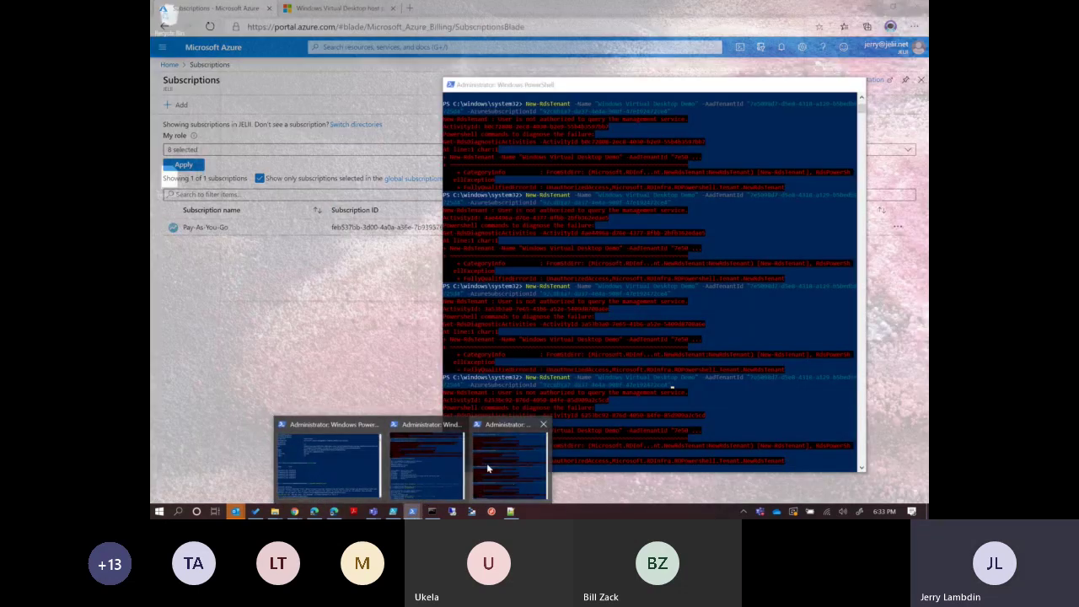
pyautogui.click(487, 468)
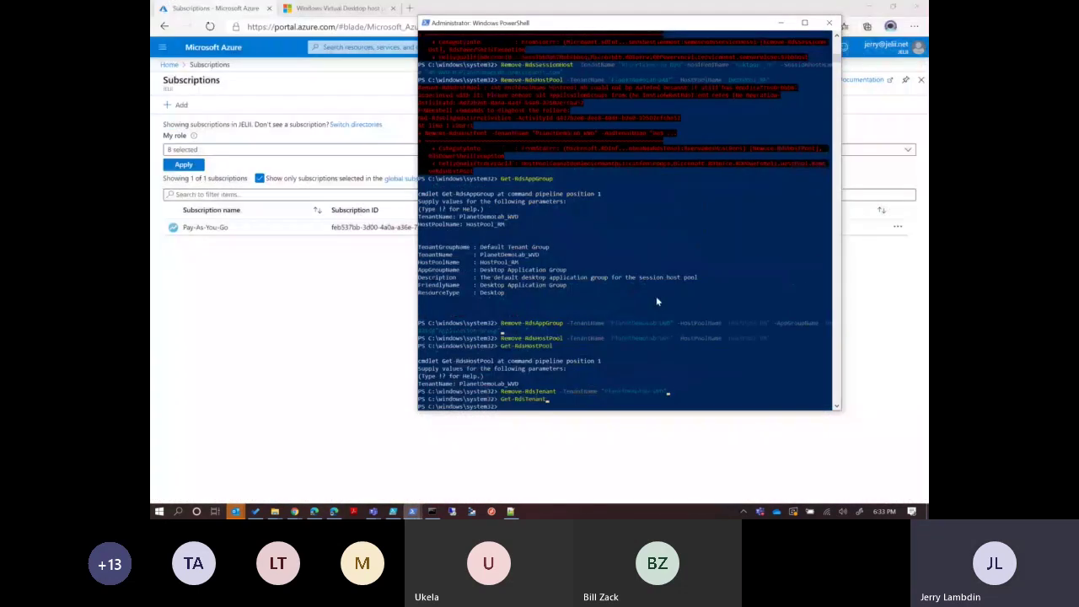
pyautogui.click(392, 513)
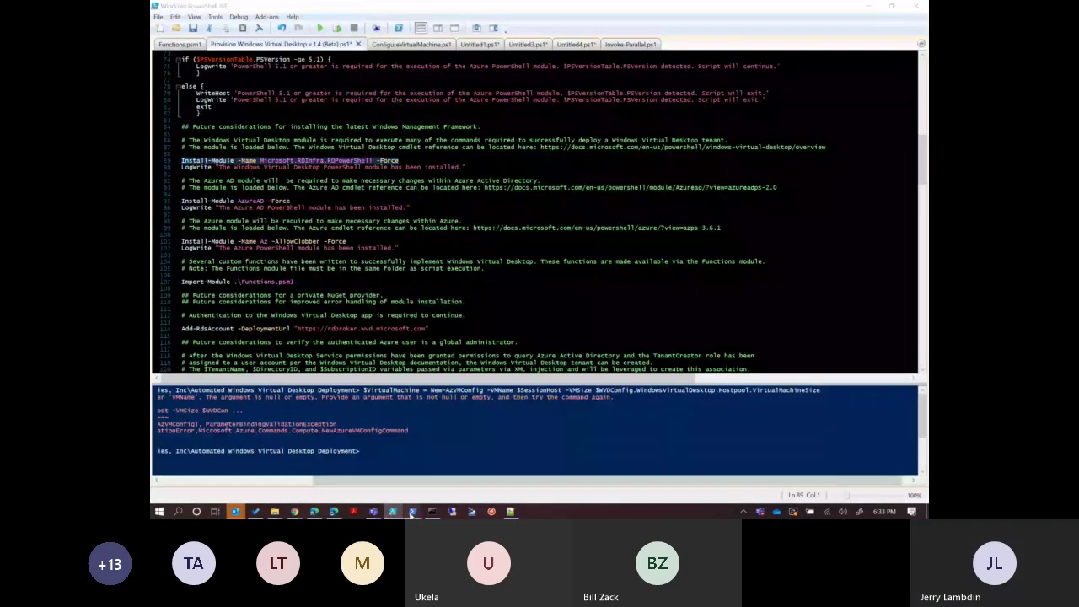
pyautogui.moveTo(412, 513)
pyautogui.click(508, 455)
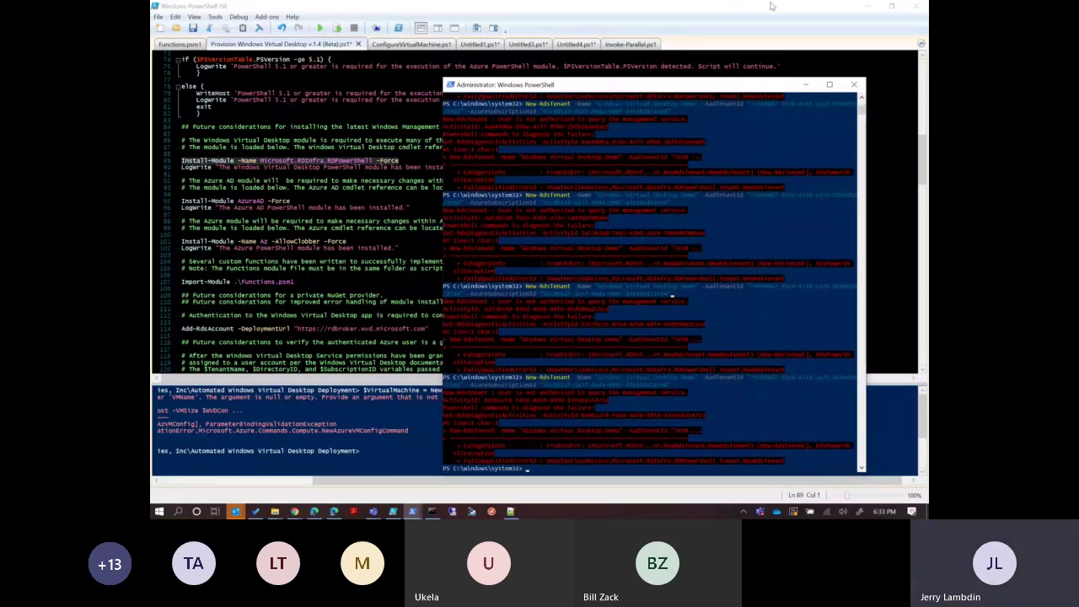
pyautogui.click(868, 6)
pyautogui.click(331, 323)
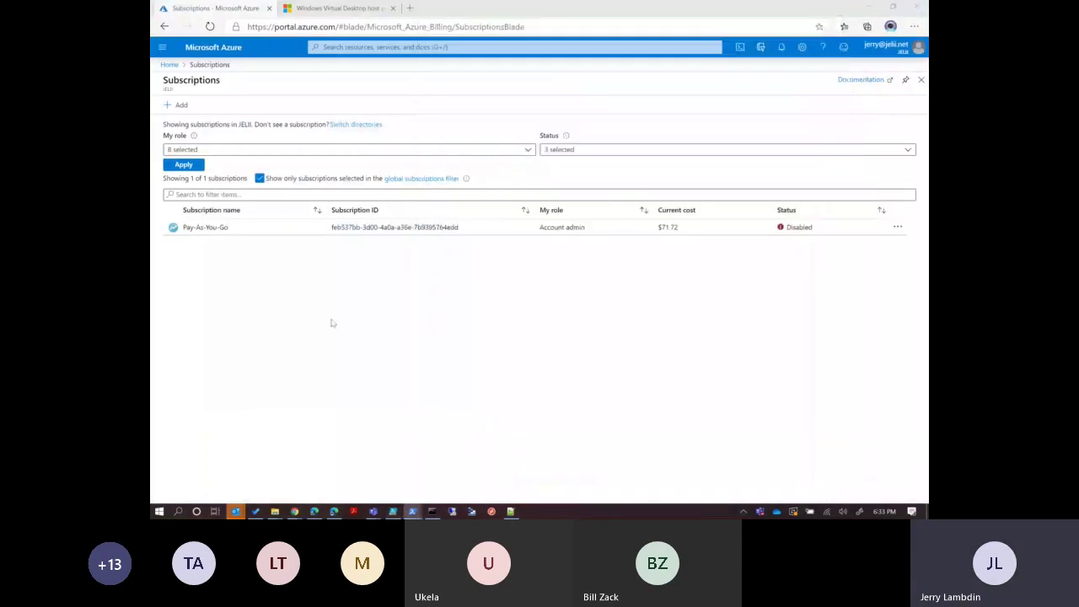
# Copy the tenant name from the last New-RdsTenant command in the PowerShell console.
pyautogui.click(348, 9)
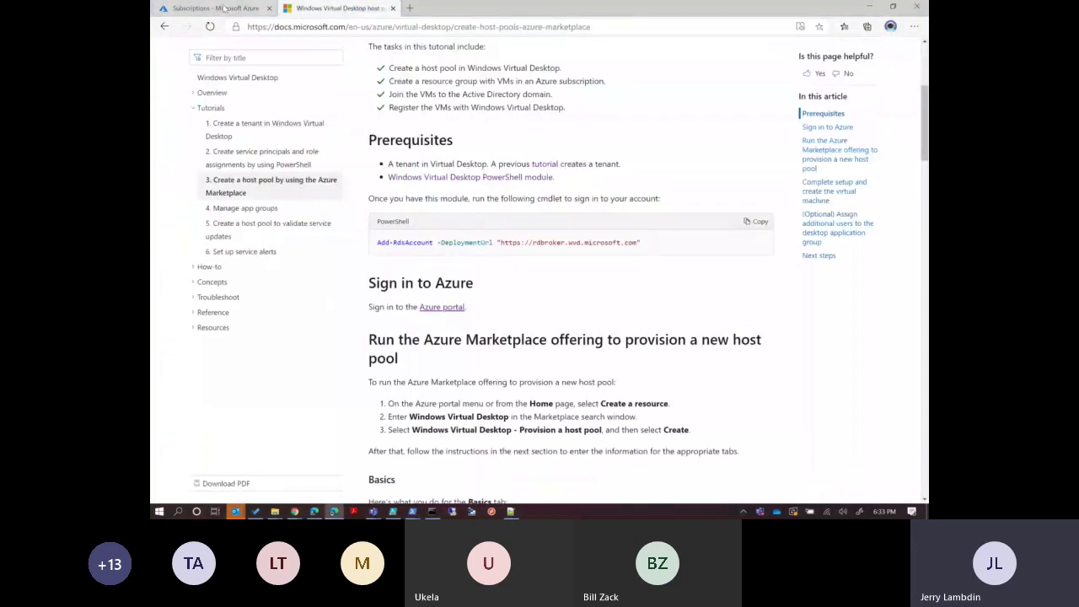
pyautogui.click(226, 8)
pyautogui.click(413, 511)
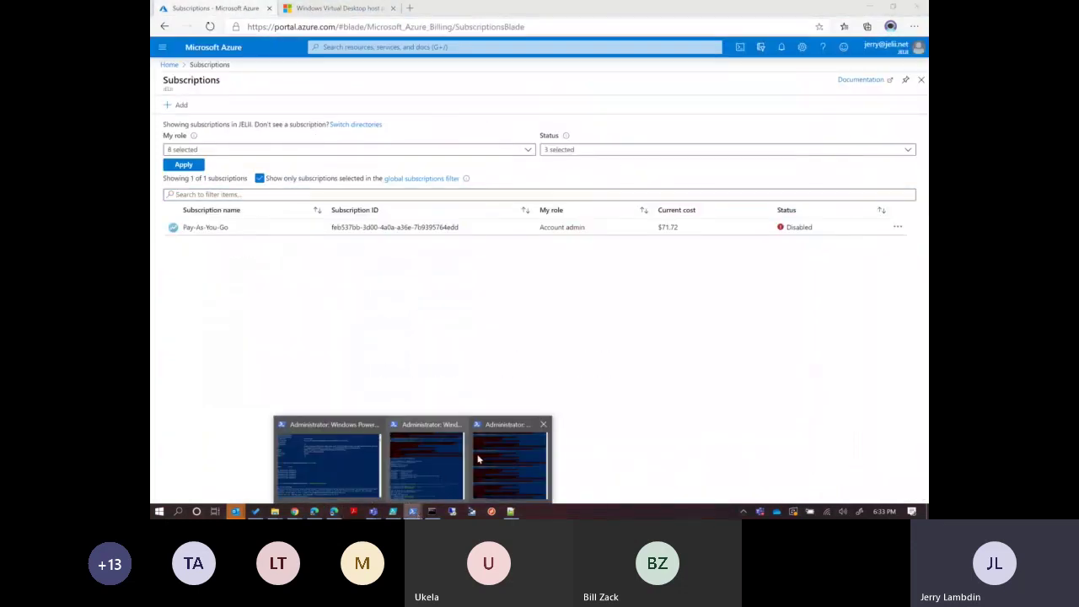
pyautogui.click(510, 467)
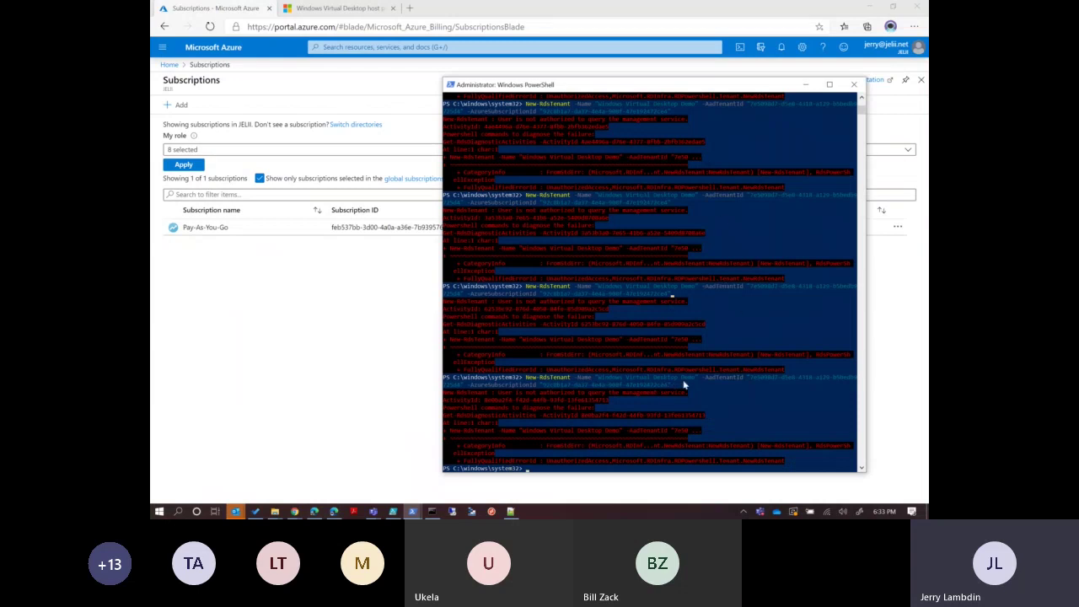
pyautogui.moveTo(694, 376); pyautogui.dragTo(605, 383)
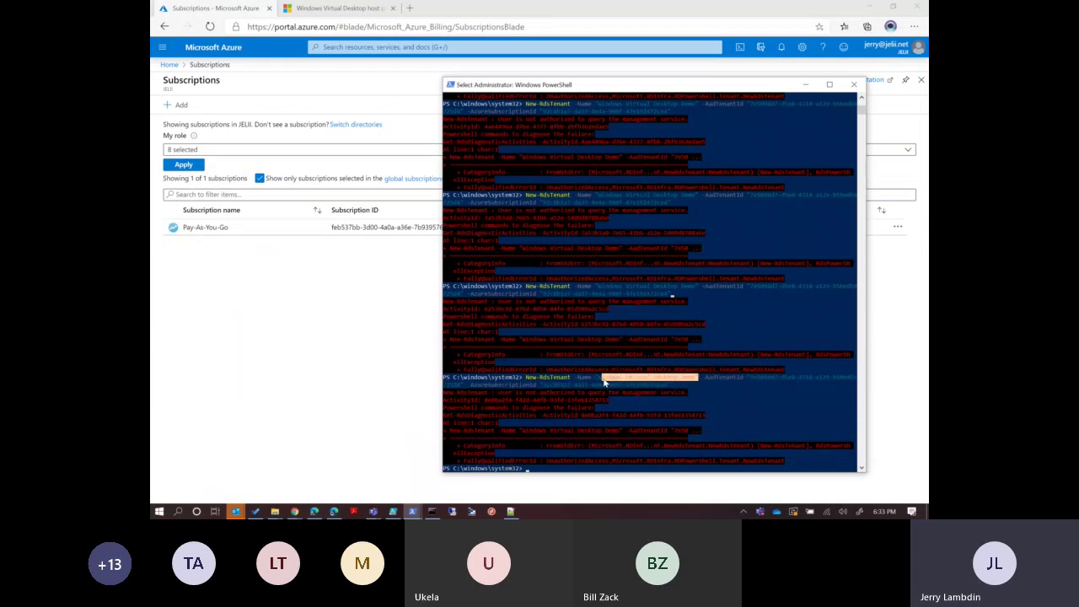
pyautogui.rightClick(602, 382)
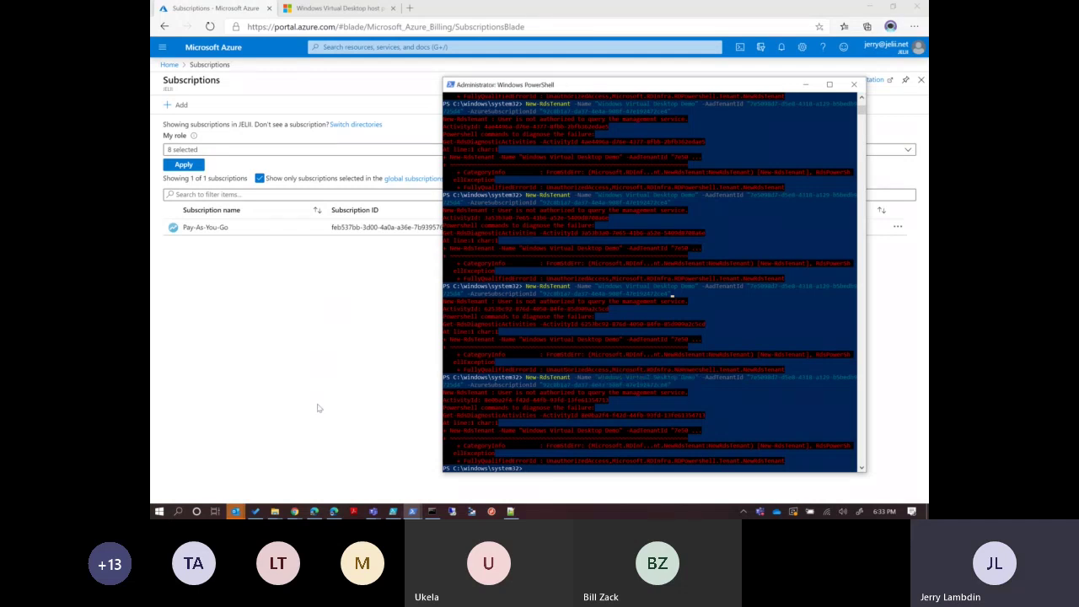
pyautogui.click(314, 511)
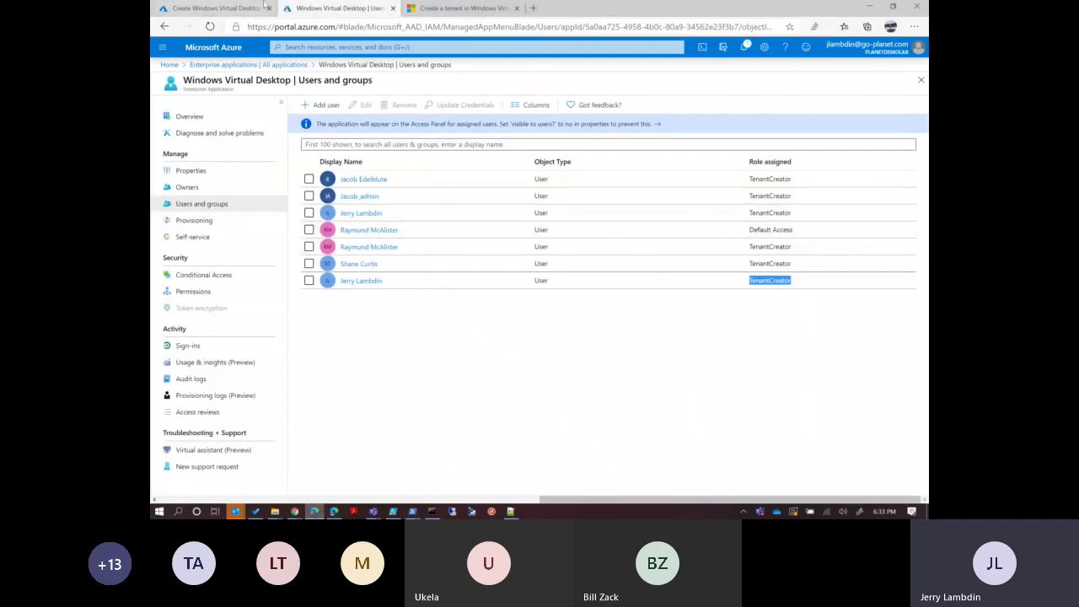
# Paste Windows Virtual Desktop Demo as the tenant name and set the RDS owner to Service principal.
pyautogui.click(240, 9)
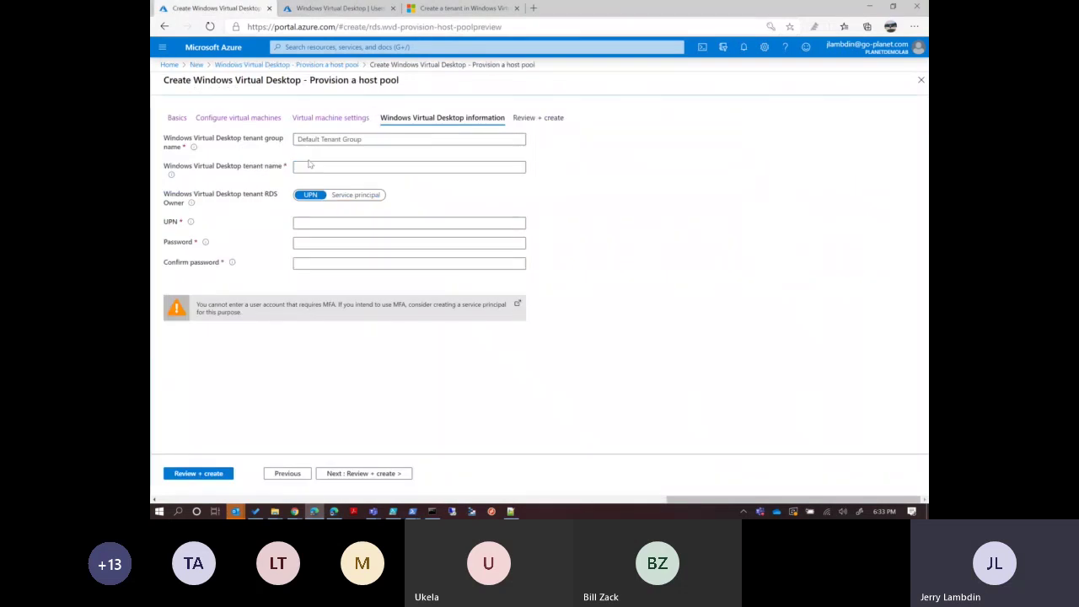
pyautogui.write('Windows Virtual Desktop Demo')
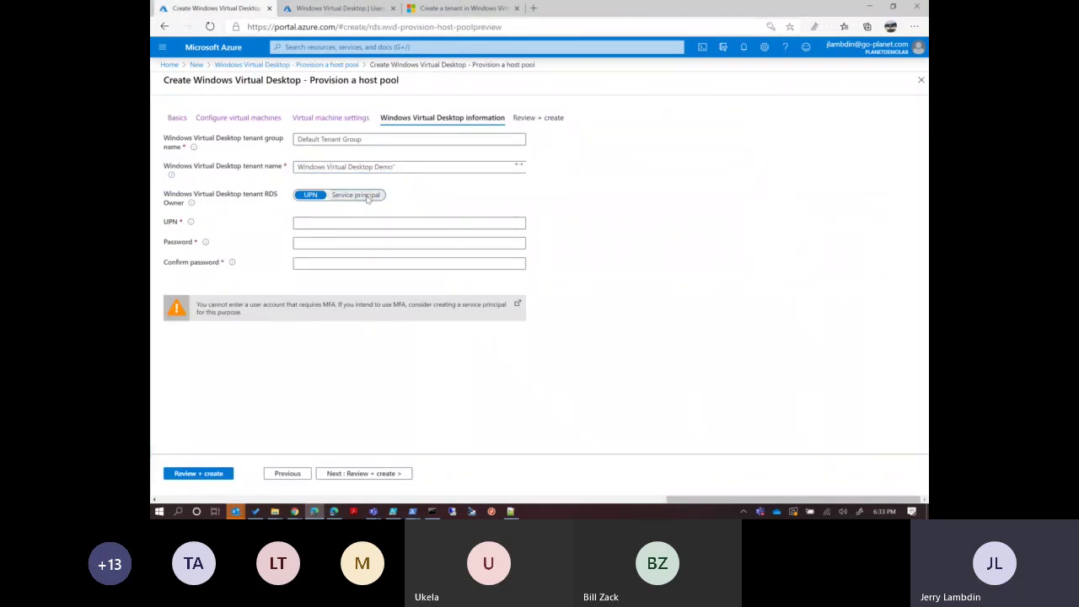
pyautogui.click(419, 162)
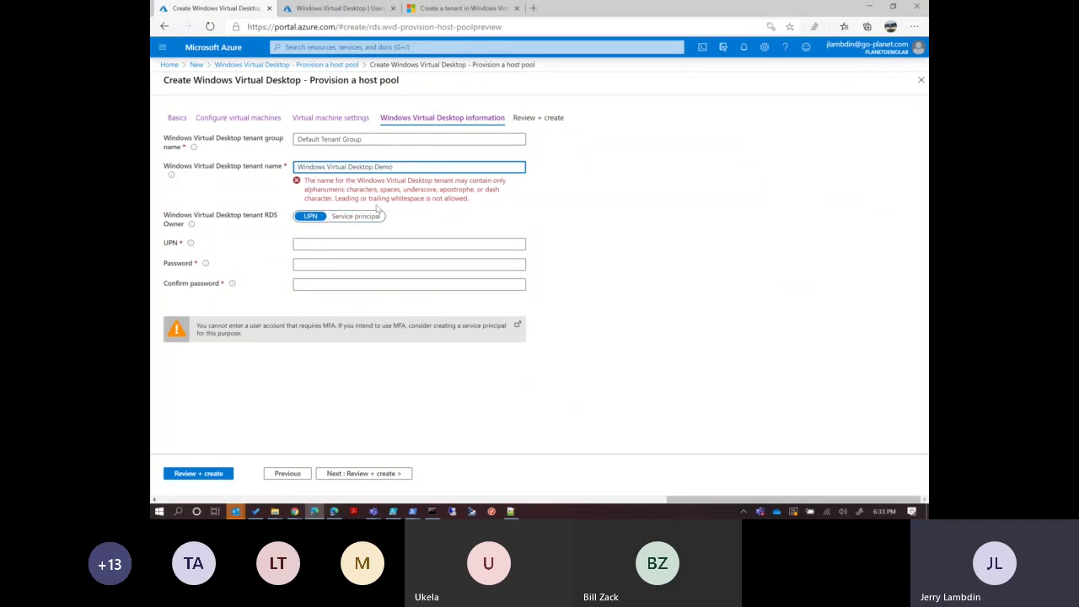
pyautogui.click(346, 195)
pyautogui.click(311, 222)
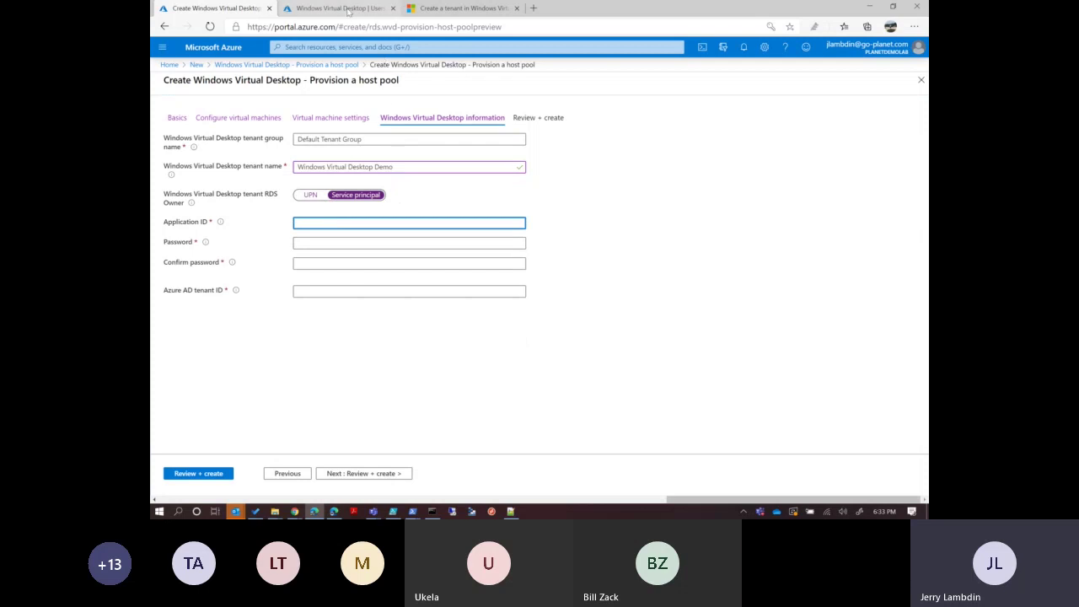
pyautogui.click(346, 9)
pyautogui.click(432, 8)
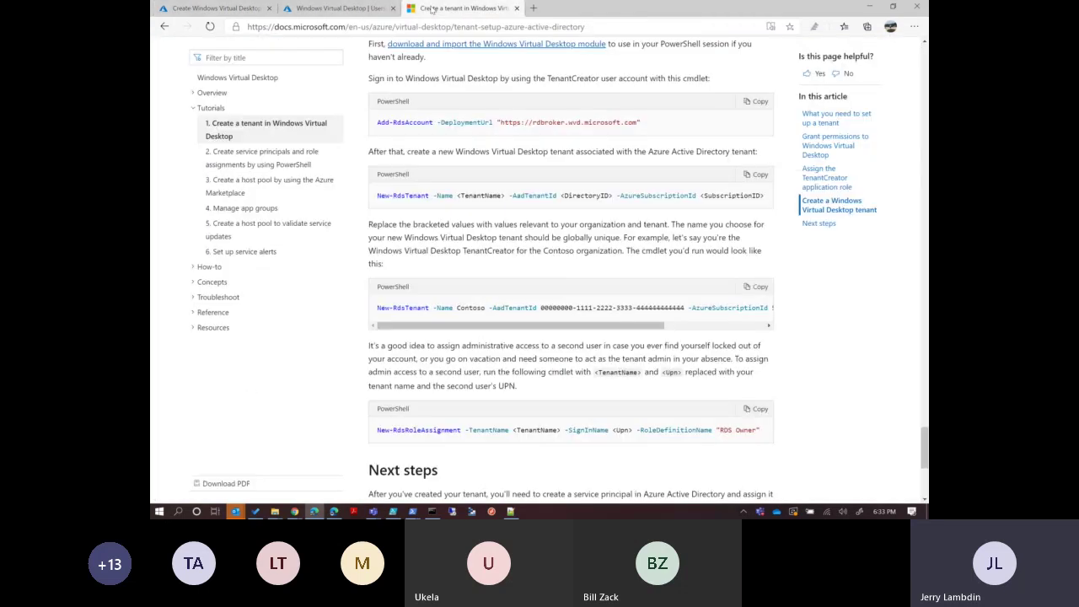
# Copy the Install-Module AzureAD command from the service principal tutorial's prerequisites.
pyautogui.scroll(-3, 328, 195)
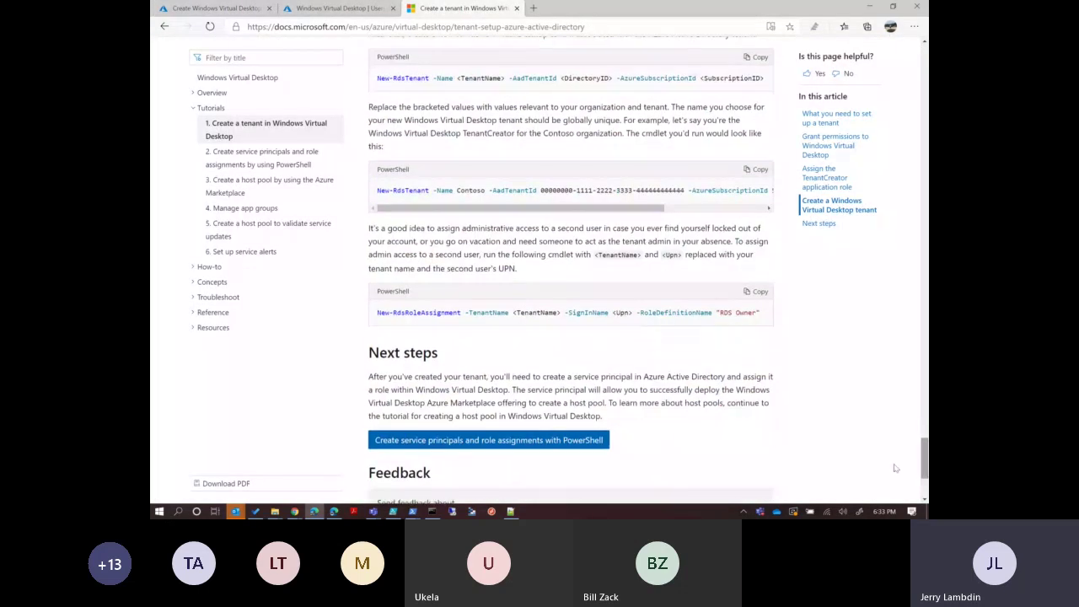
pyautogui.click(291, 161)
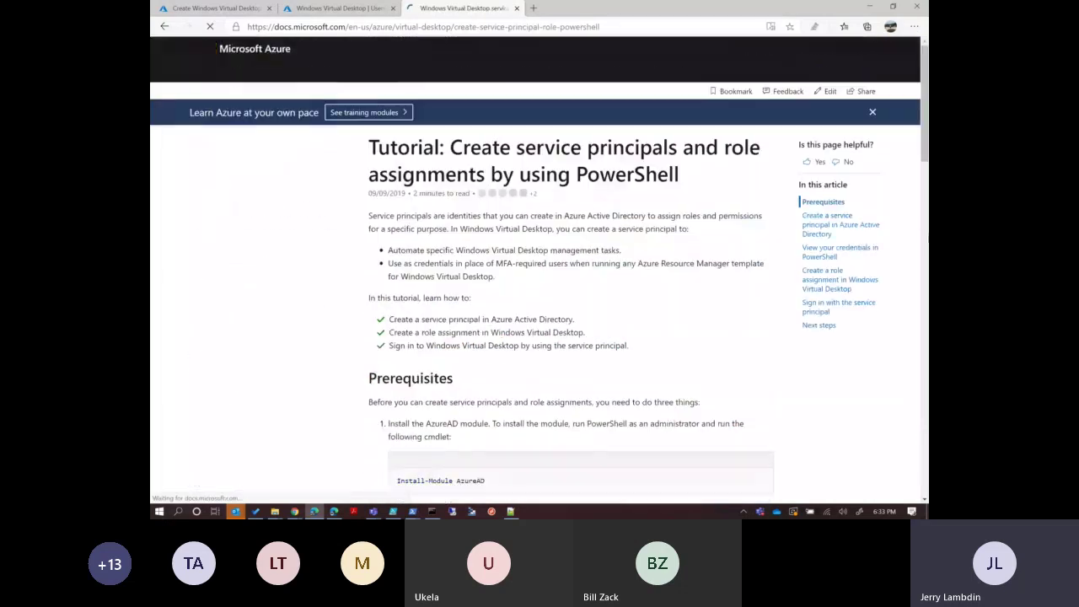
pyautogui.scroll(-4, 540, 270)
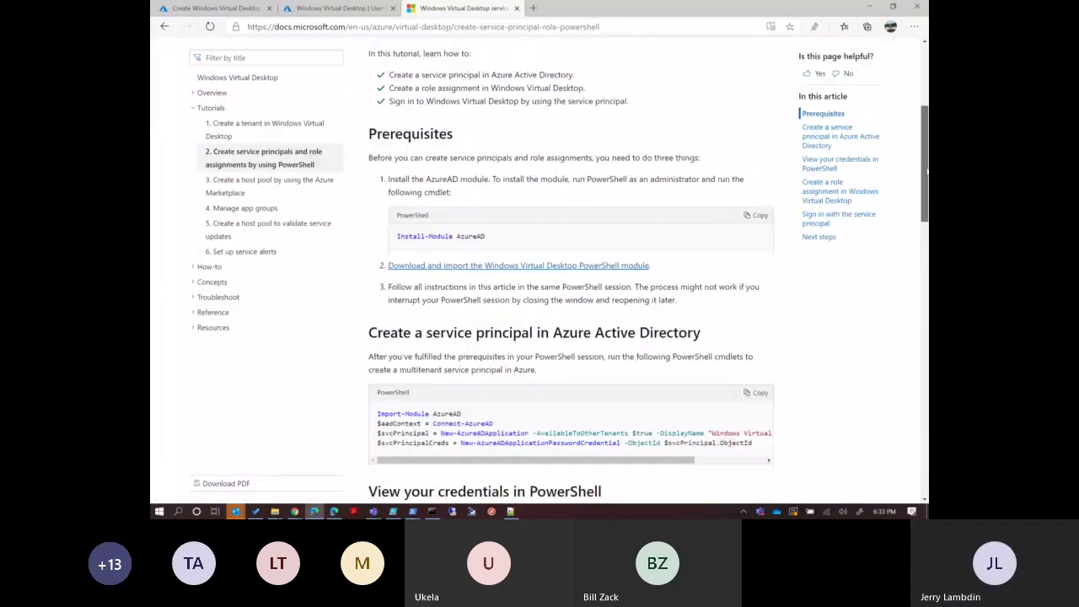
pyautogui.scroll(-1, 528, 71)
pyautogui.moveTo(496, 137); pyautogui.dragTo(394, 147)
pyautogui.hotkey('ctrl', 'c')
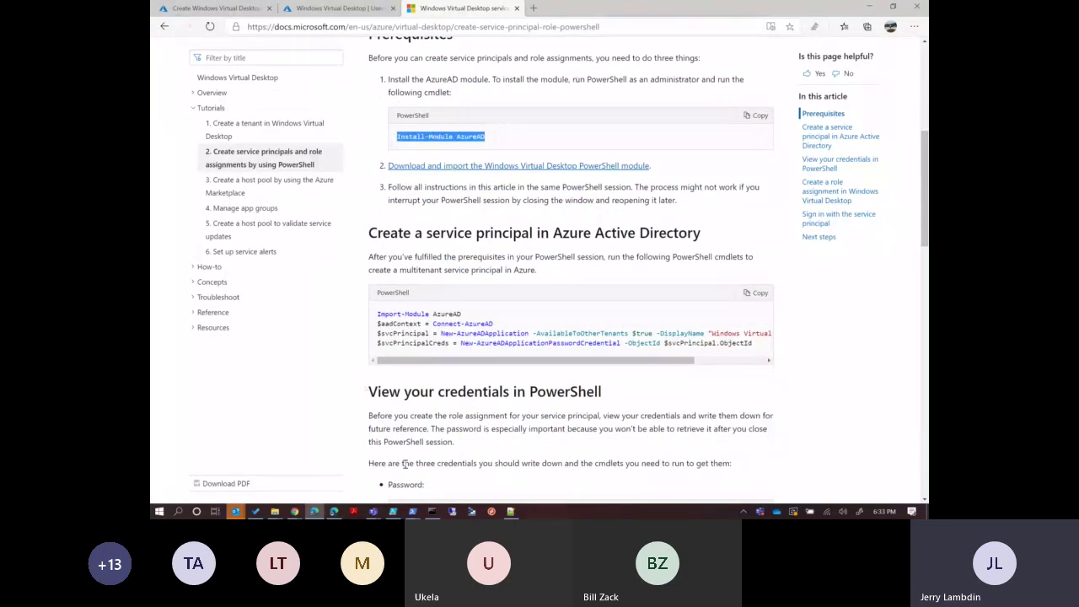
pyautogui.click(412, 511)
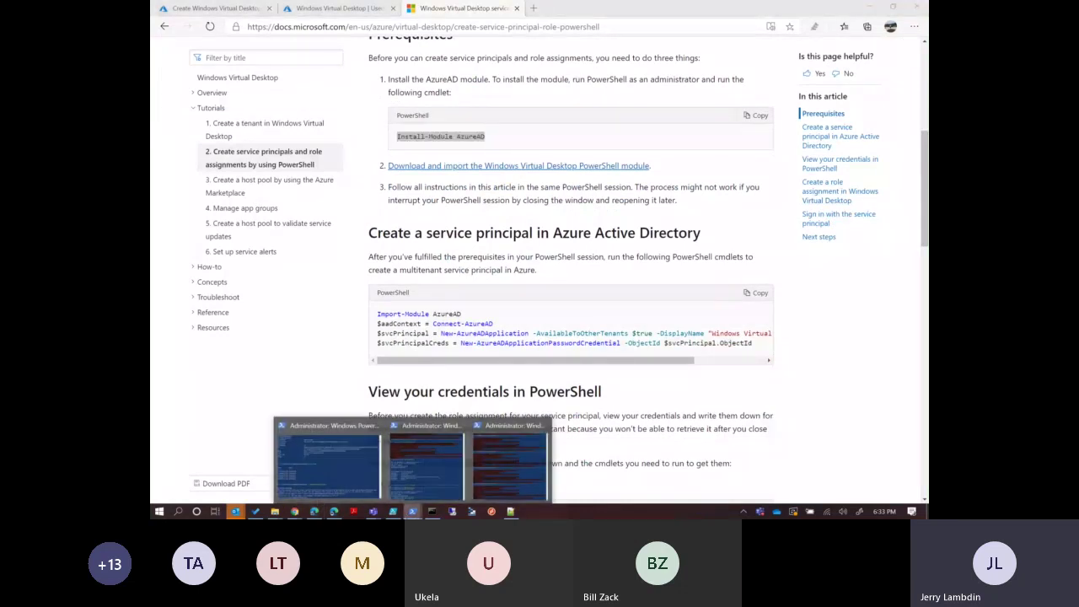
pyautogui.click(487, 465)
# Clear the console and run Install-Module AzureAD in PowerShell.
pyautogui.write('cls')
pyautogui.press('Return')
pyautogui.rightClick(656, 386)
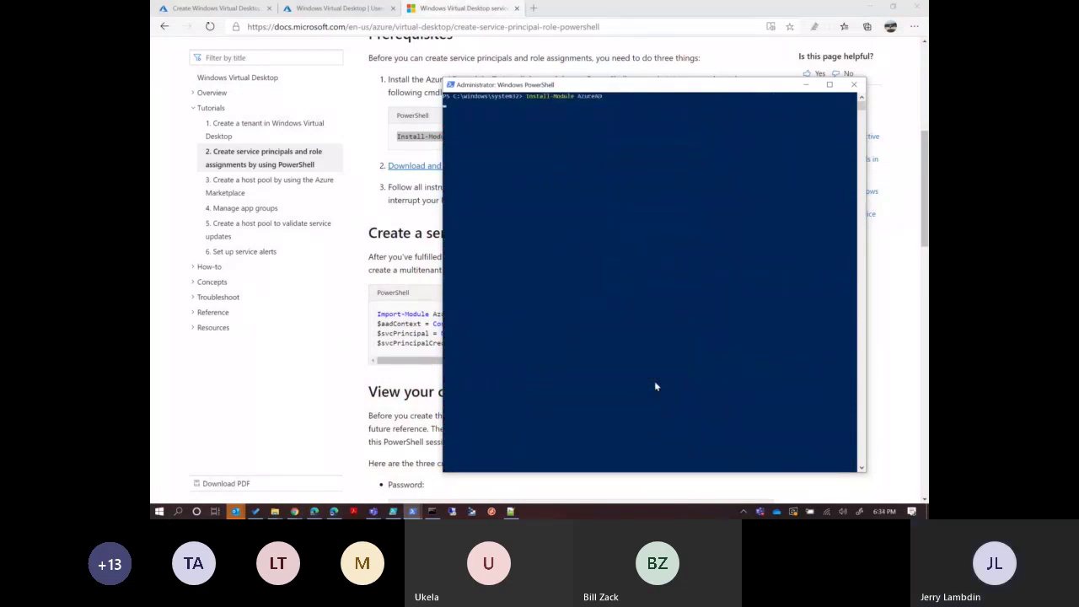
pyautogui.press('Return')
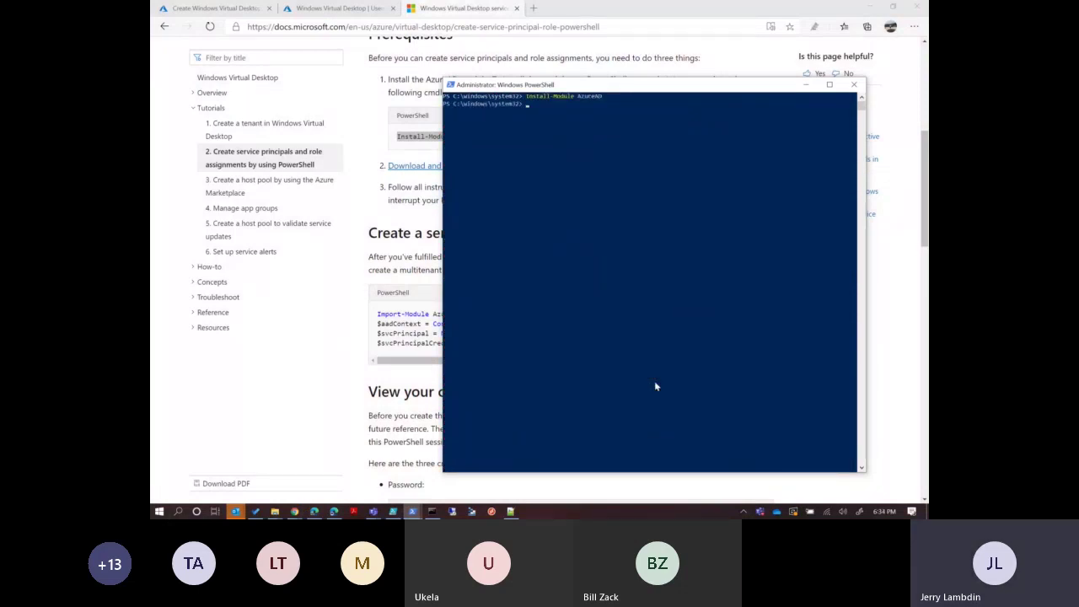
# Copy $aadContext = Connect-AzureAD from the documentation and run it in the third PowerShell window.
pyautogui.click(423, 220)
pyautogui.moveTo(498, 326); pyautogui.dragTo(393, 335)
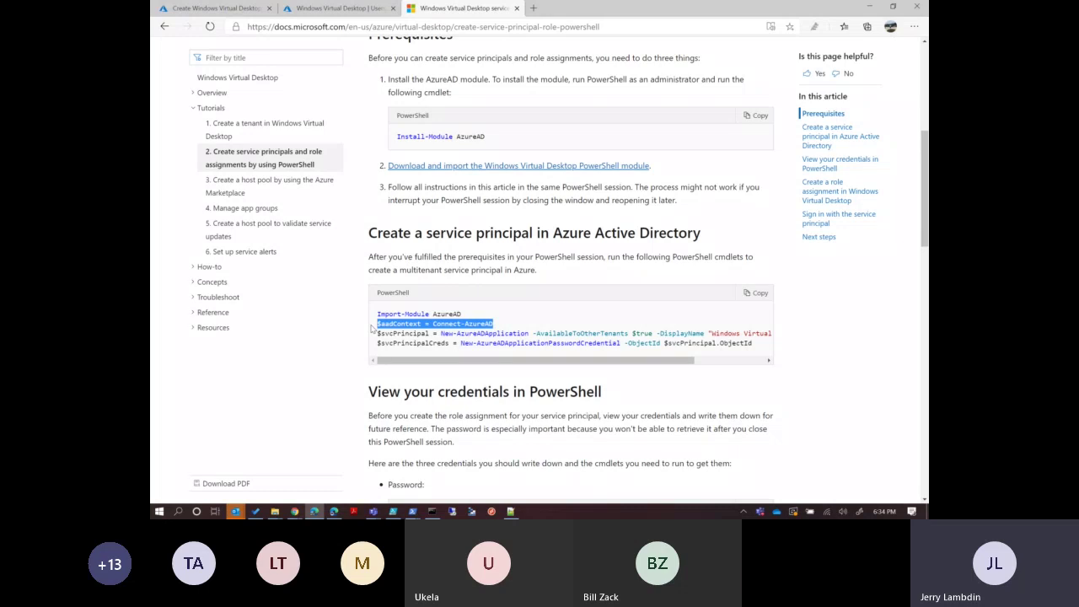
pyautogui.click(417, 514)
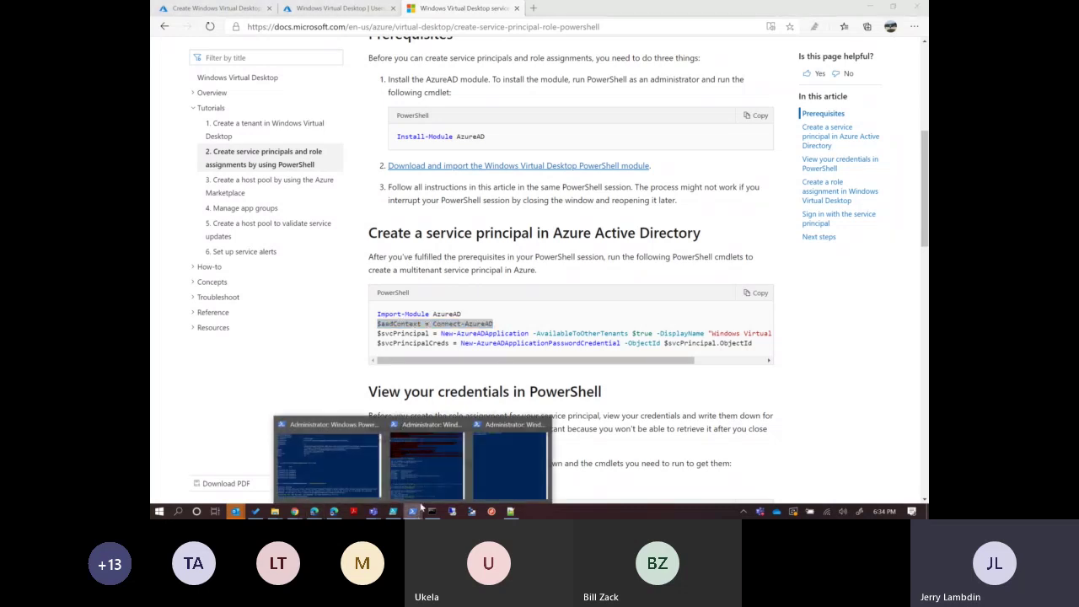
pyautogui.click(510, 460)
pyautogui.rightClick(641, 290)
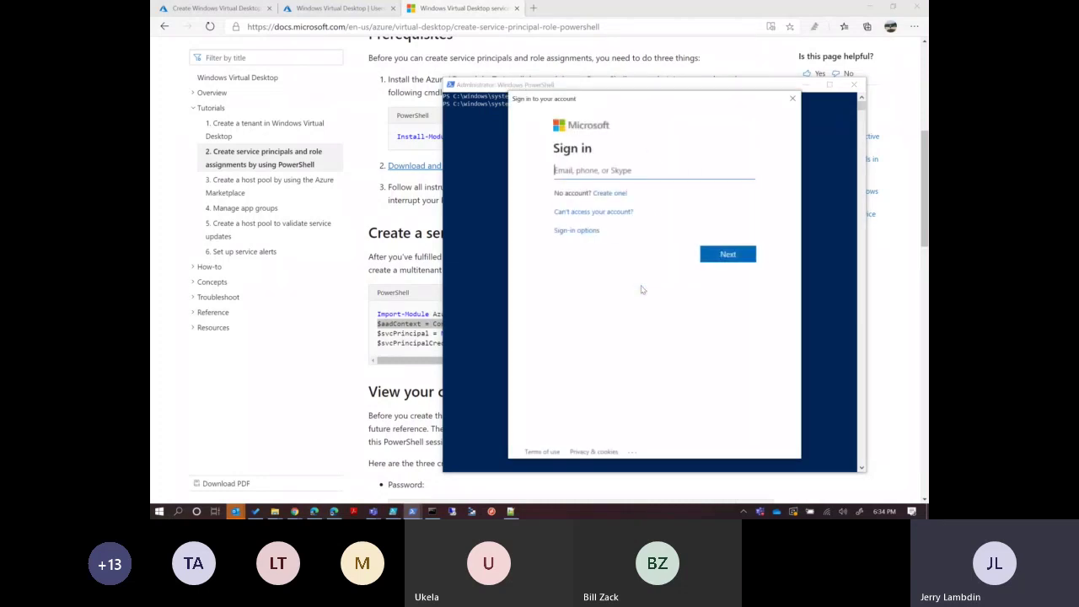
# Sign in to Azure AD with the account's email and password.
pyautogui.press('Return')
pyautogui.write('•')
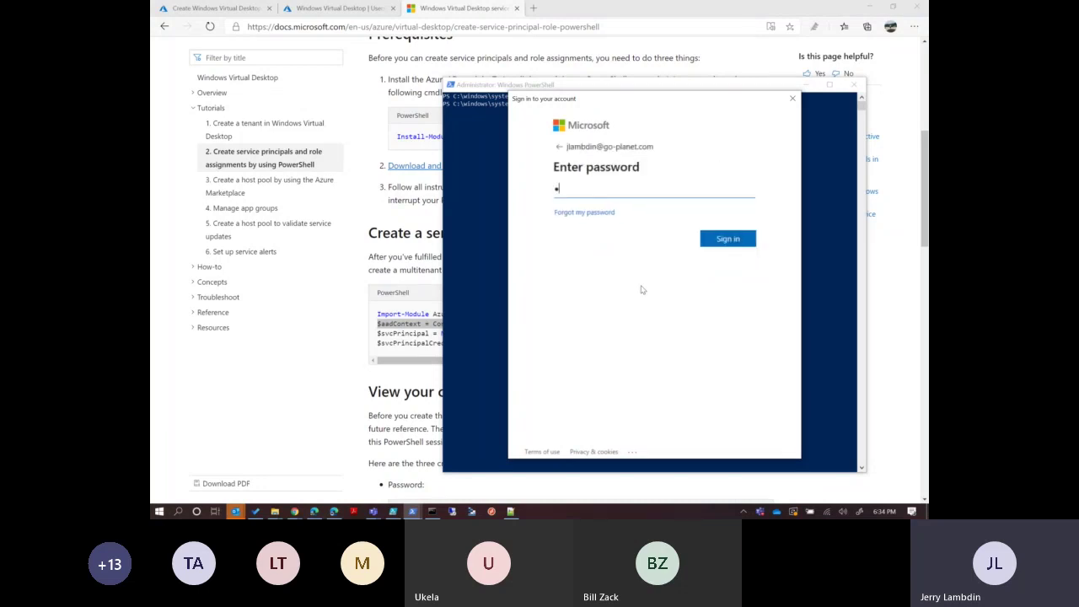
pyautogui.write('•••')
pyautogui.press('BackSpace')
pyautogui.press('BackSpace')
pyautogui.press('BackSpace')
pyautogui.press('BackSpace')
pyautogui.write('••••••••••••••')
pyautogui.press('Return')
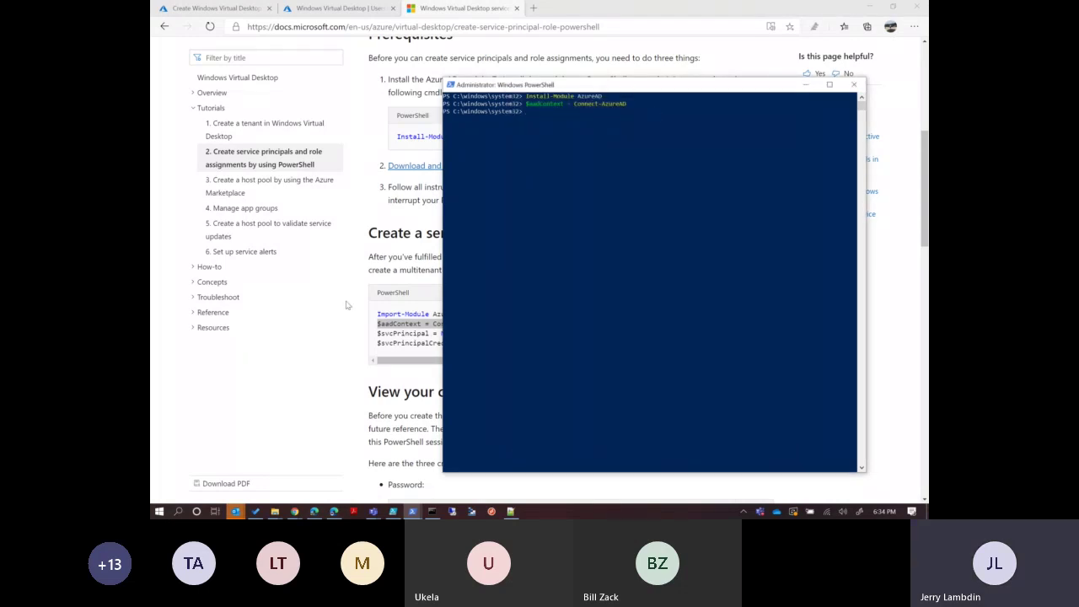
# Copy and run the two New-AzureADApplication service principal and credential lines in PowerShell.
pyautogui.click(389, 356)
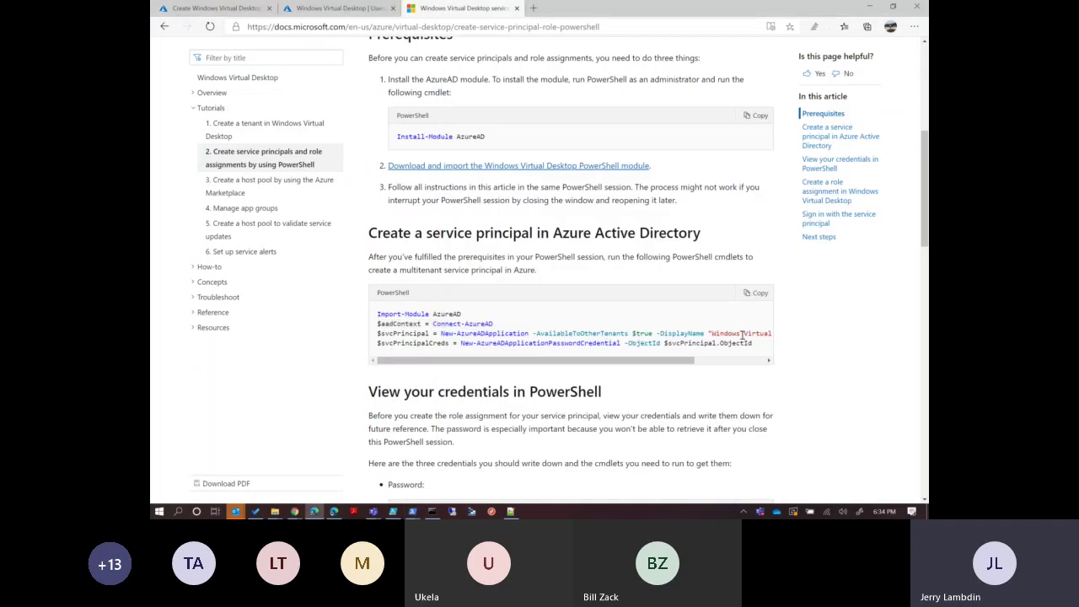
pyautogui.moveTo(757, 348); pyautogui.dragTo(375, 337)
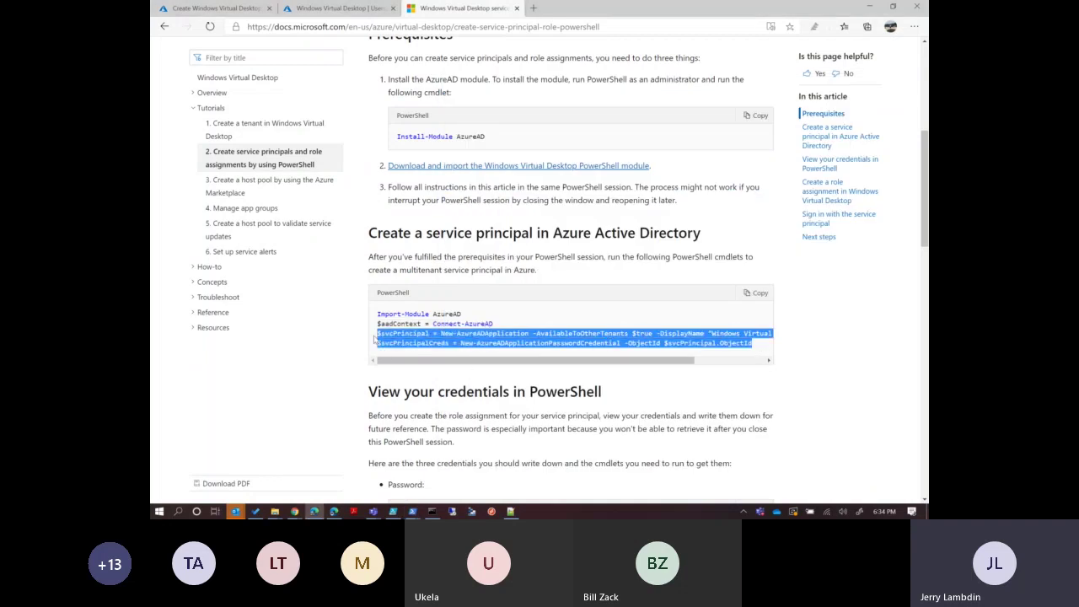
pyautogui.click(412, 511)
pyautogui.click(490, 464)
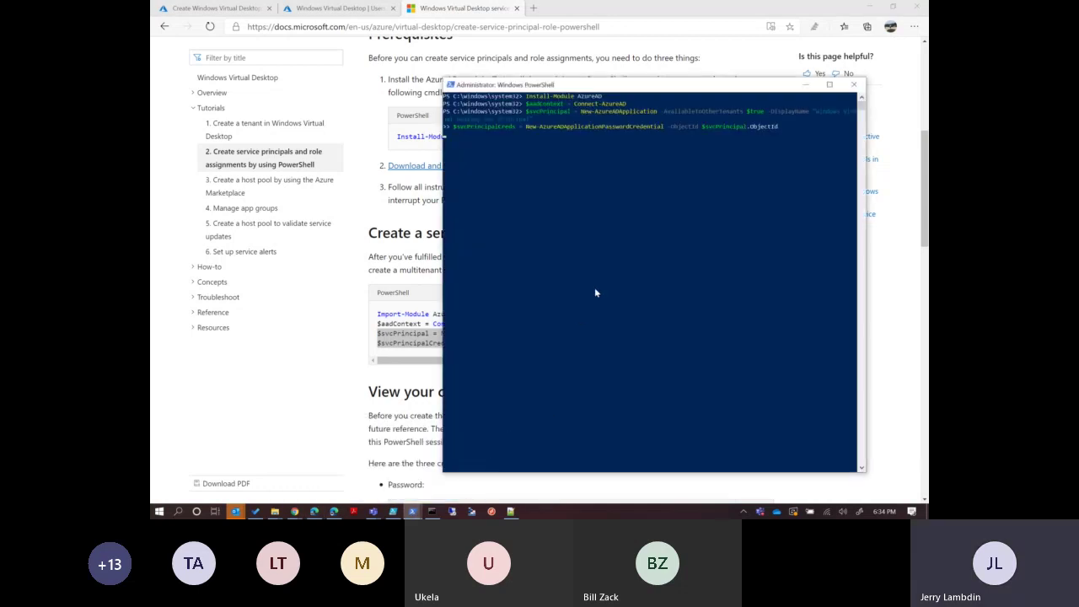
pyautogui.press('Return')
# Try tab-completing Get-Az cmdlet names such as Get-AzActivityLogAlert, then erase them.
pyautogui.write('Get-A')
pyautogui.write('e')
pyautogui.write('t-A')
pyautogui.write('z')
pyautogui.write('a')
pyautogui.press('Tab')
pyautogui.press('BackSpace')
pyautogui.press('BackSpace')
pyautogui.press('BackSpace')
pyautogui.press('BackSpace')
pyautogui.press('BackSpace')
pyautogui.press('BackSpace')
pyautogui.press('BackSpace')
pyautogui.press('BackSpace')
pyautogui.press('BackSpace')
pyautogui.press('BackSpace')
pyautogui.press('BackSpace')
pyautogui.press('Tab')
pyautogui.press('BackSpace')
pyautogui.press('BackSpace')
pyautogui.press('BackSpace')
pyautogui.press('BackSpace')
pyautogui.press('BackSpace')
pyautogui.press('BackSpace')
pyautogui.press('BackSpace')
pyautogui.press('BackSpace')
pyautogui.press('BackSpace')
pyautogui.press('BackSpace')
pyautogui.press('BackSpace')
pyautogui.press('BackSpace')
pyautogui.press('BackSpace')
pyautogui.press('BackSpace')
pyautogui.write('aza')
pyautogui.press('Tab')
pyautogui.press('Tab')
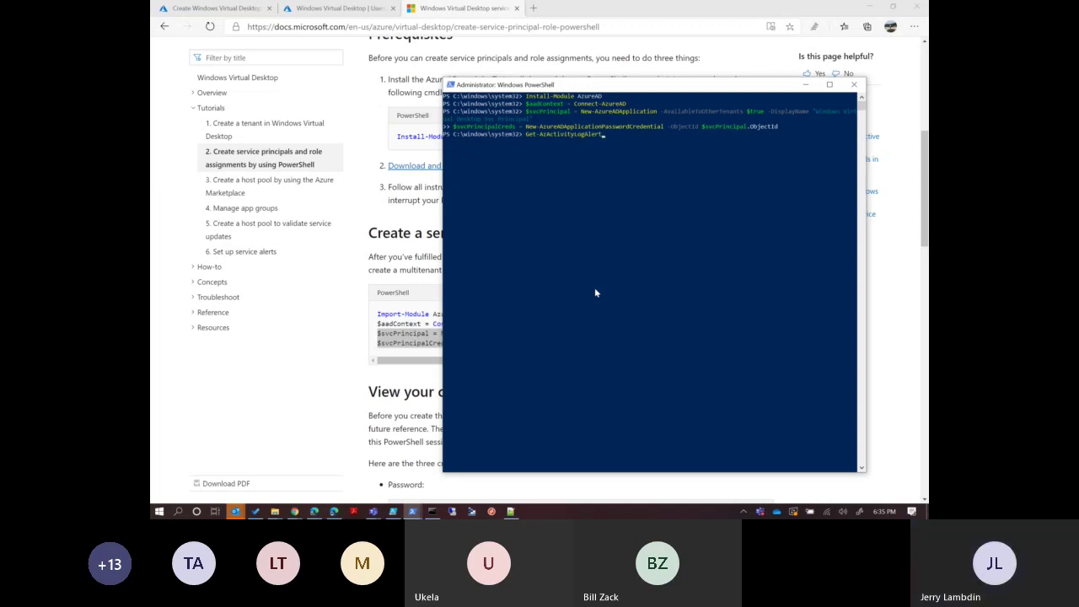
pyautogui.press('BackSpace')
pyautogui.press('BackSpace')
pyautogui.press('BackSpace')
pyautogui.press('BackSpace')
pyautogui.press('BackSpace')
pyautogui.press('BackSpace')
pyautogui.press('BackSpace')
pyautogui.press('BackSpace')
pyautogui.write('ivi')
pyautogui.press('Tab')
pyautogui.press('Tab')
pyautogui.press('BackSpace')
pyautogui.press('BackSpace')
pyautogui.press('BackSpace')
pyautogui.press('BackSpace')
pyautogui.press('BackSpace')
pyautogui.press('BackSpace')
pyautogui.press('BackSpace')
pyautogui.press('BackSpace')
pyautogui.press('BackSpace')
pyautogui.press('BackSpace')
pyautogui.press('BackSpace')
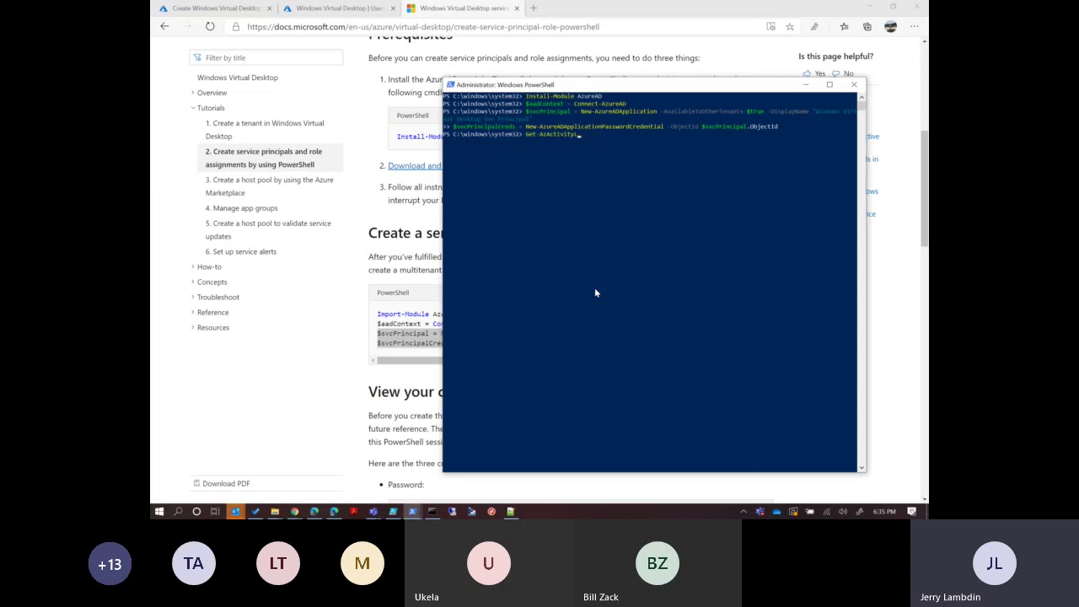
pyautogui.write('ed')
pyautogui.press('BackSpace')
pyautogui.press('BackSpace')
pyautogui.press('BackSpace')
pyautogui.press('BackSpace')
pyautogui.press('BackSpace')
pyautogui.press('BackSpace')
pyautogui.press('BackSpace')
pyautogui.press('BackSpace')
pyautogui.press('BackSpace')
pyautogui.press('BackSpace')
pyautogui.press('BackSpace')
pyautogui.press('BackSpace')
pyautogui.press('BackSpace')
pyautogui.press('BackSpace')
# Print the generated password with $svcPrincipalCreds.Value and copy the output.
pyautogui.moveTo(623, 89); pyautogui.dragTo(684, 85)
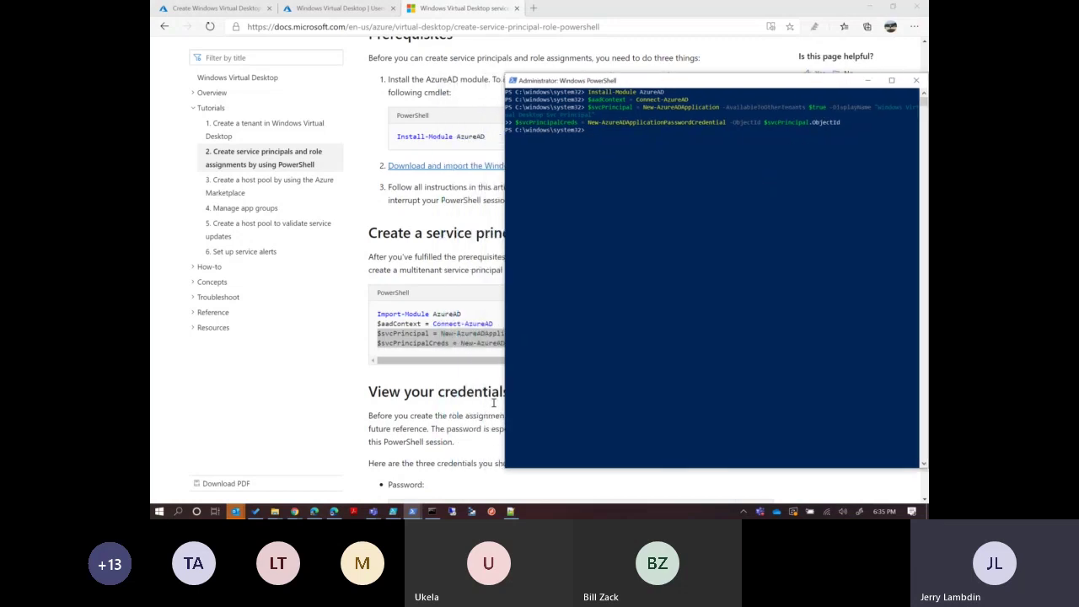
pyautogui.click(407, 411)
pyautogui.scroll(-5, 406, 412)
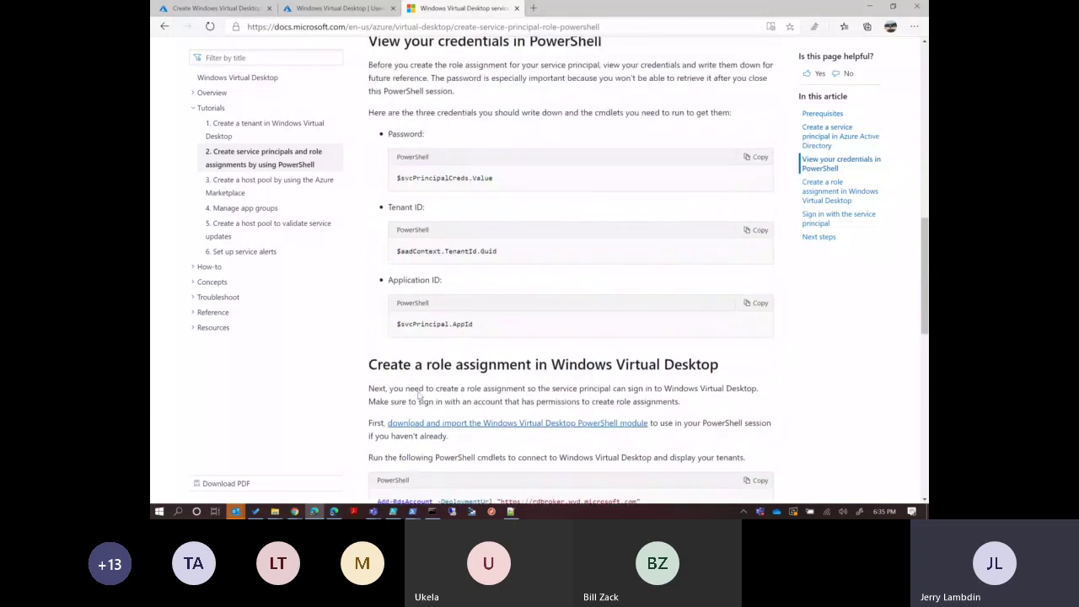
pyautogui.click(757, 156)
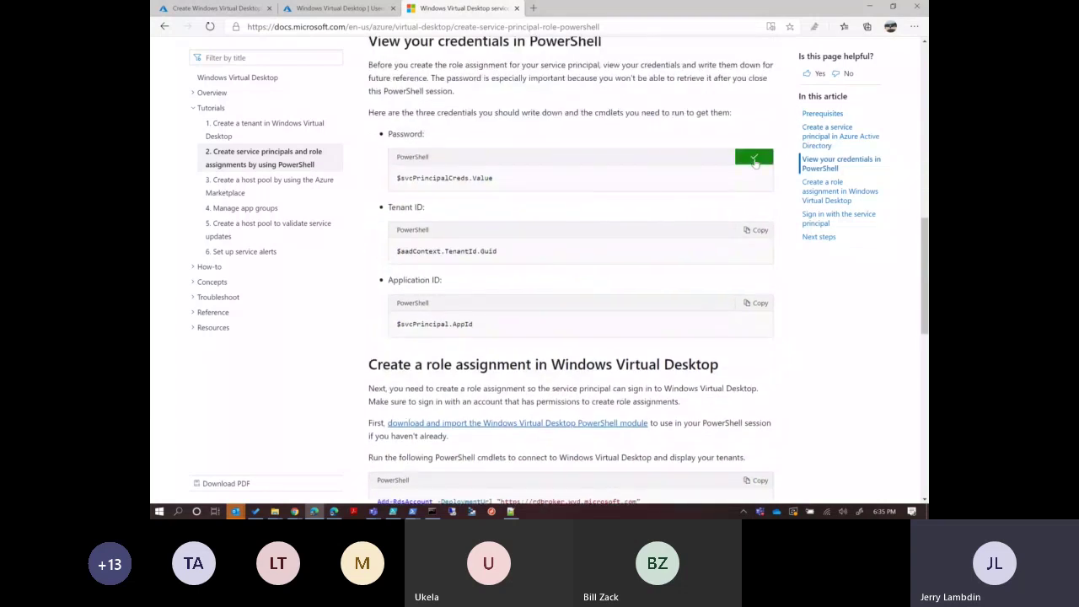
pyautogui.click(412, 511)
pyautogui.click(489, 451)
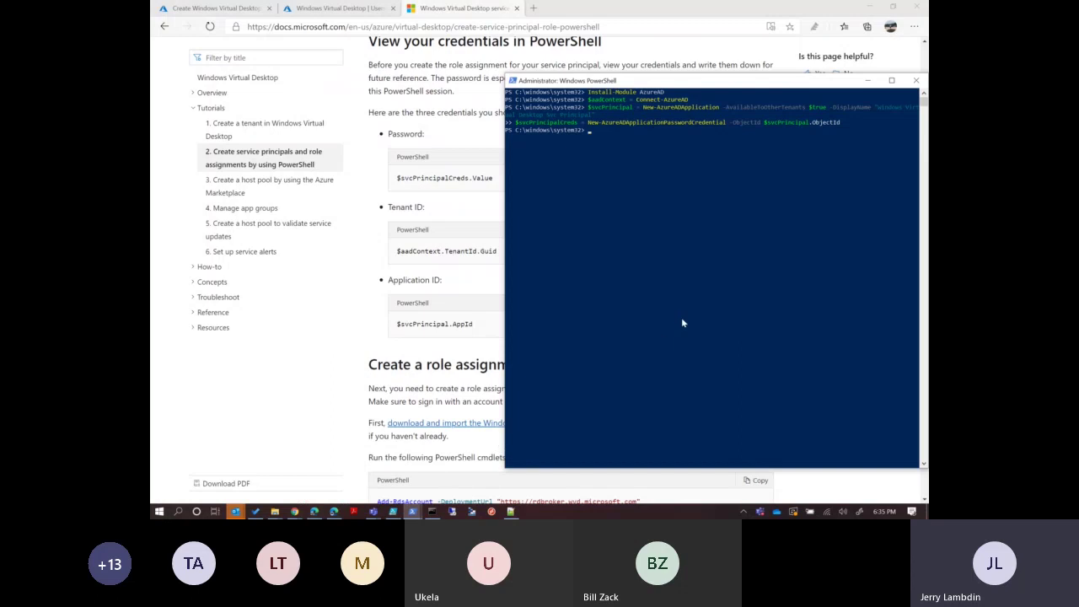
pyautogui.hotkey('ctrl', 'v')
pyautogui.press('Return')
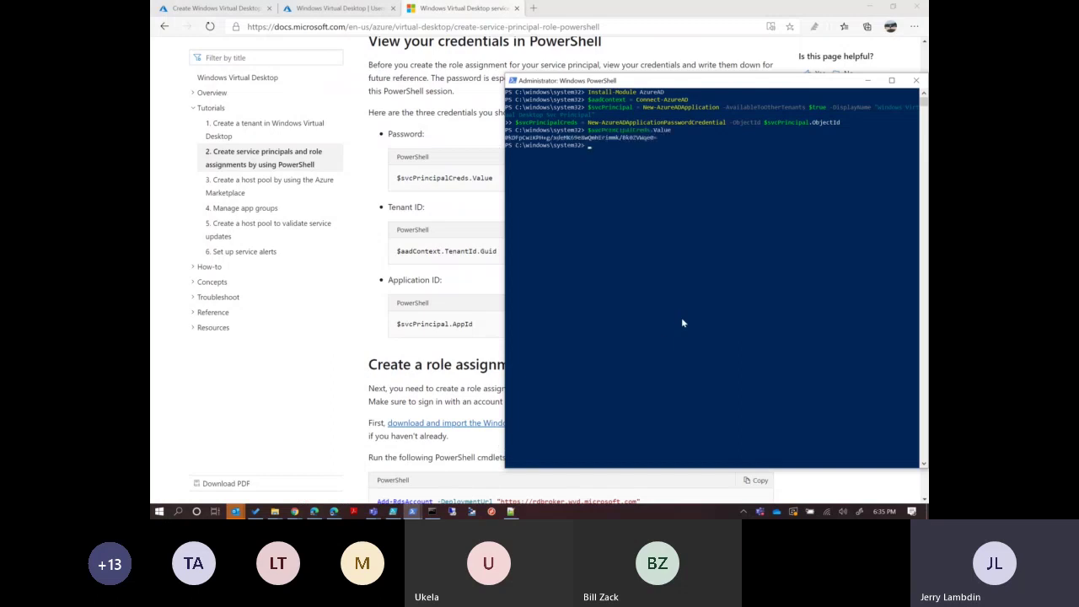
pyautogui.moveTo(657, 138); pyautogui.dragTo(509, 142)
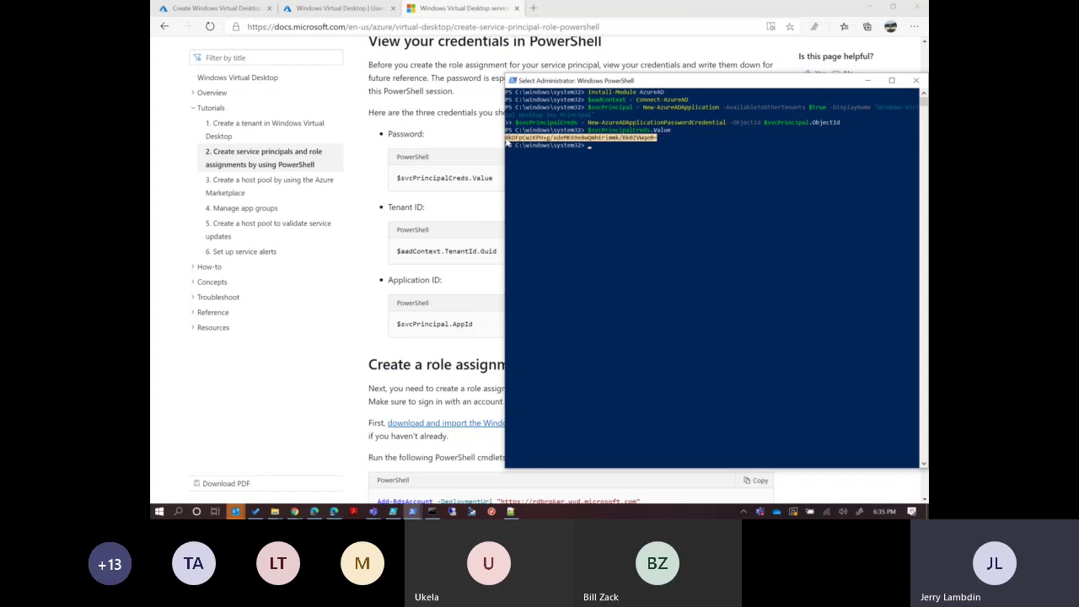
pyautogui.rightClick(507, 143)
# Paste the service principal password into the form's Password and Confirm password fields.
pyautogui.click(215, 8)
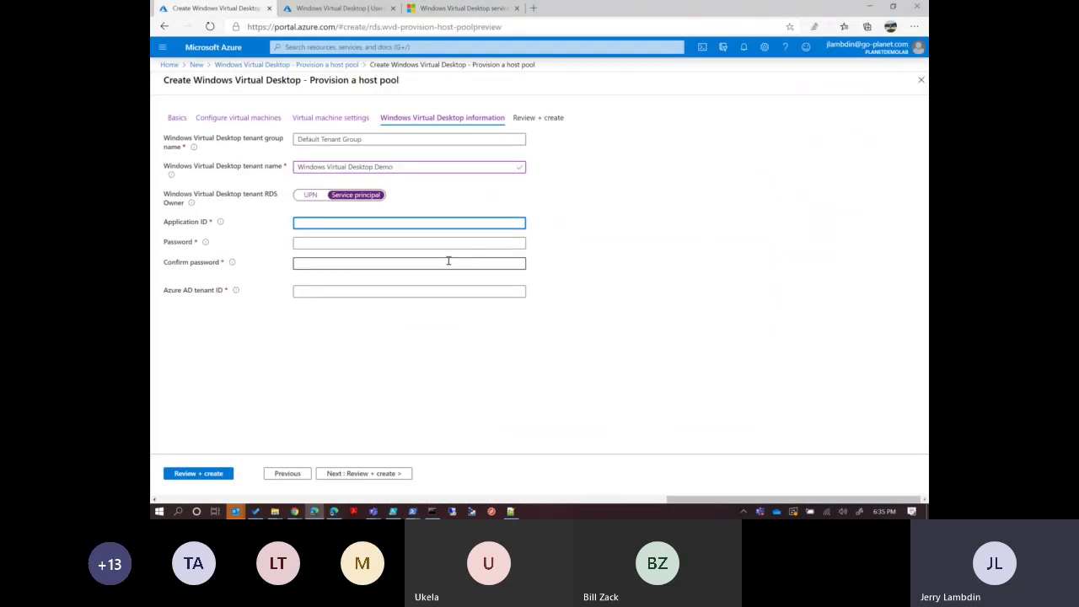
pyautogui.click(358, 243)
pyautogui.hotkey('ctrl', 'v')
pyautogui.click(339, 263)
pyautogui.hotkey('ctrl', 'v')
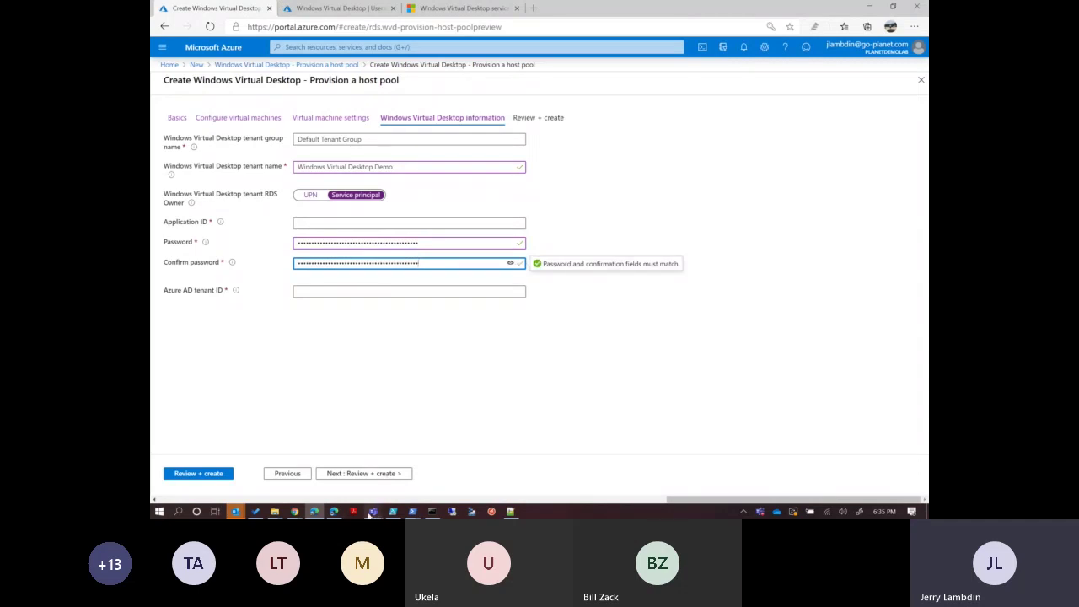
# Copy the $svcPrincipal.AppId output from PowerShell into the Application ID field.
pyautogui.click(412, 511)
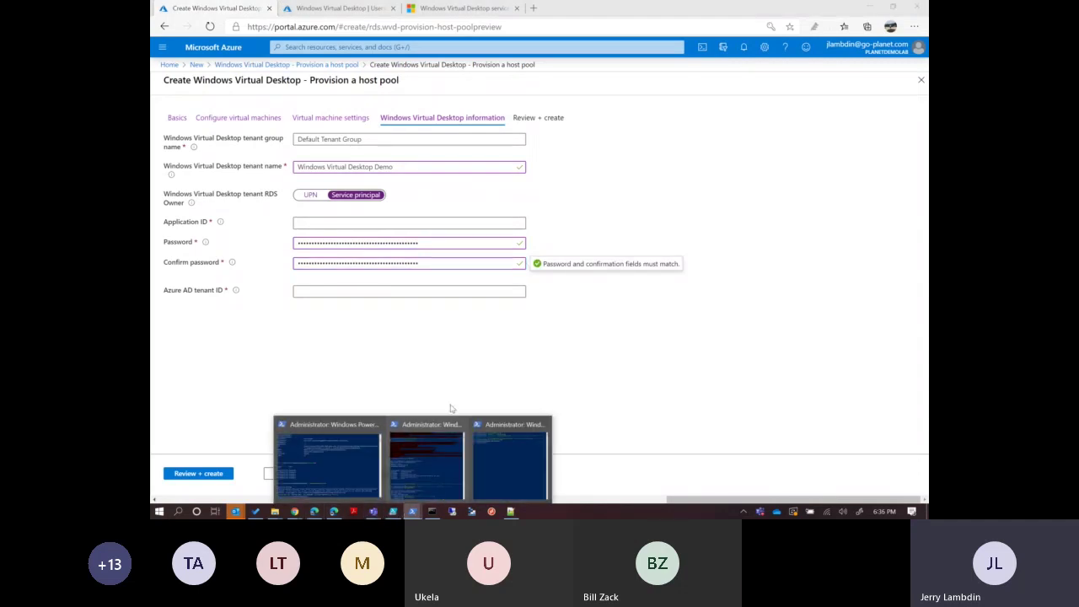
pyautogui.click(462, 8)
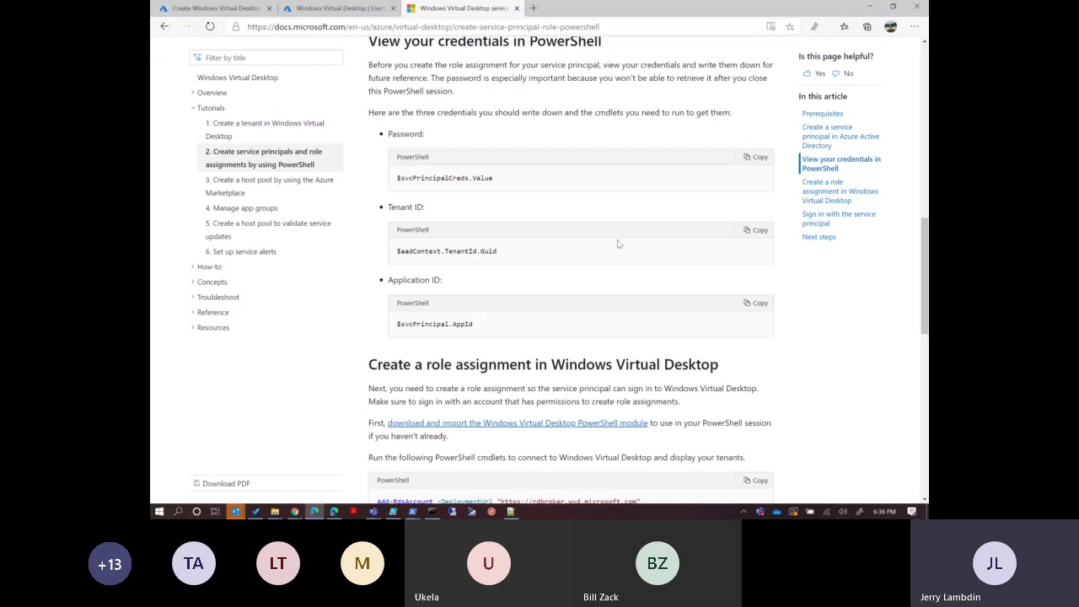
pyautogui.click(754, 231)
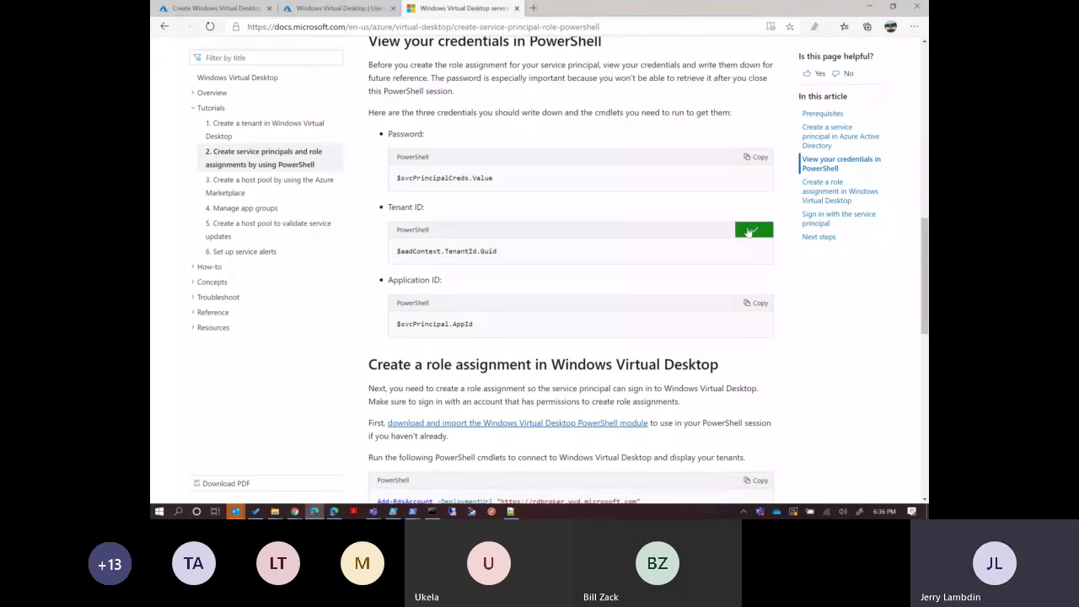
pyautogui.click(755, 304)
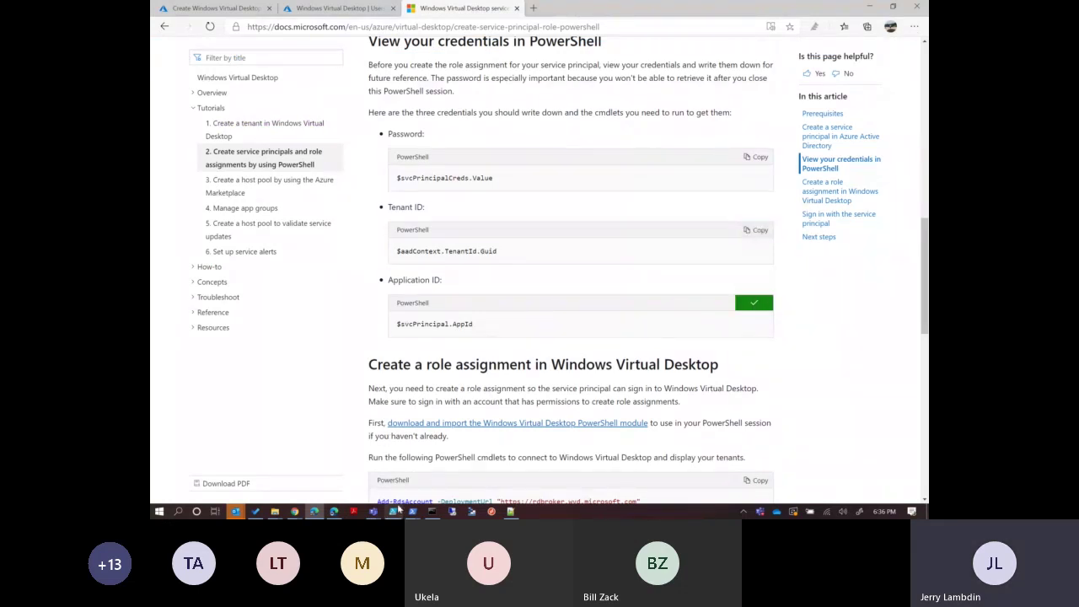
pyautogui.moveTo(412, 511)
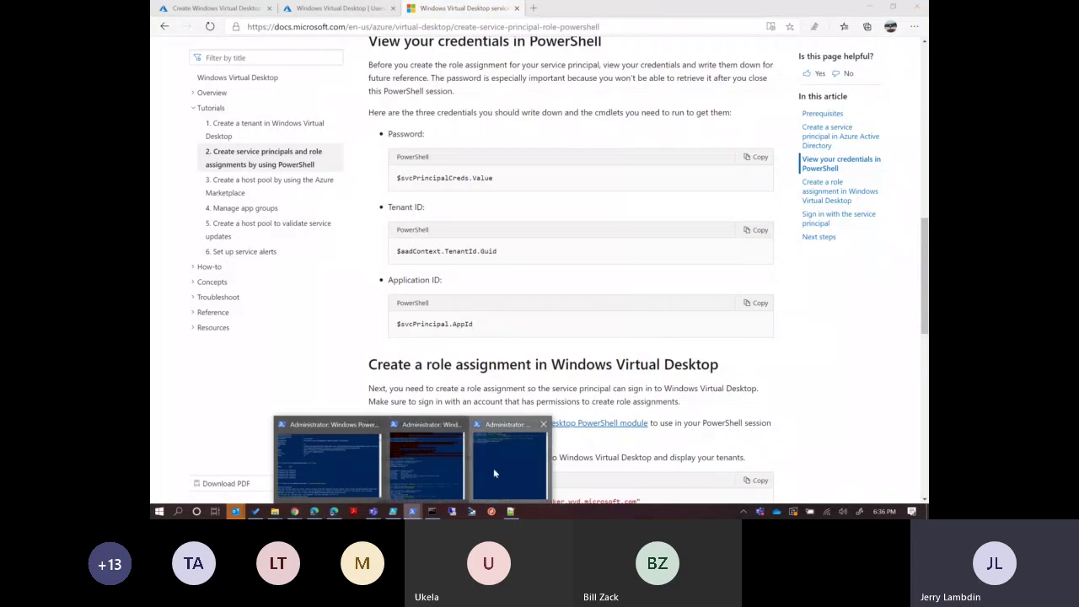
pyautogui.click(493, 472)
pyautogui.moveTo(631, 153); pyautogui.dragTo(507, 158)
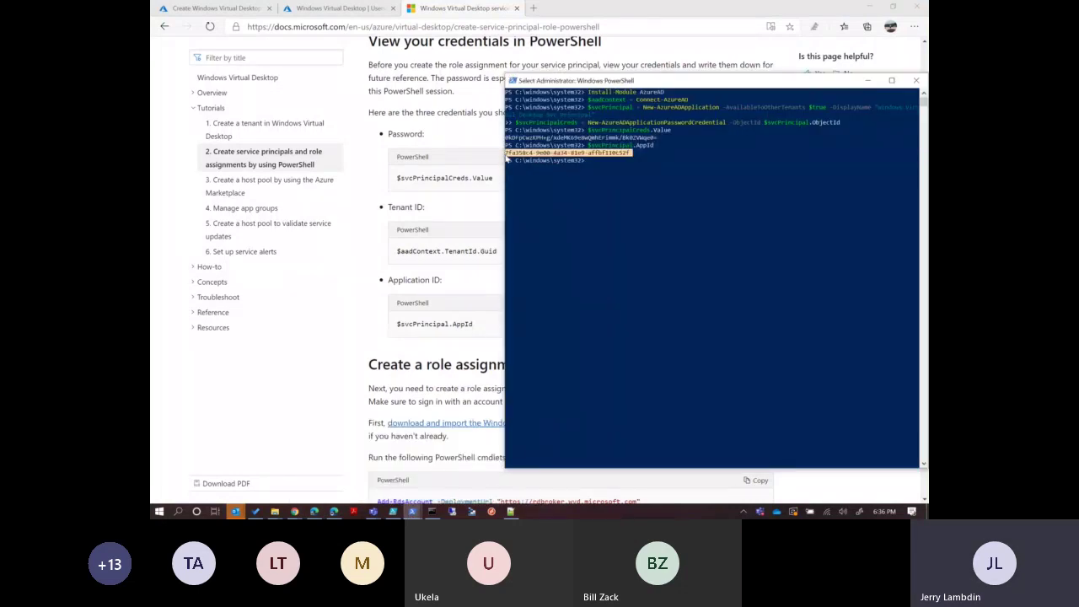
pyautogui.rightClick(507, 159)
pyautogui.click(215, 8)
pyautogui.click(405, 288)
pyautogui.click(368, 222)
pyautogui.hotkey('ctrl', 'v')
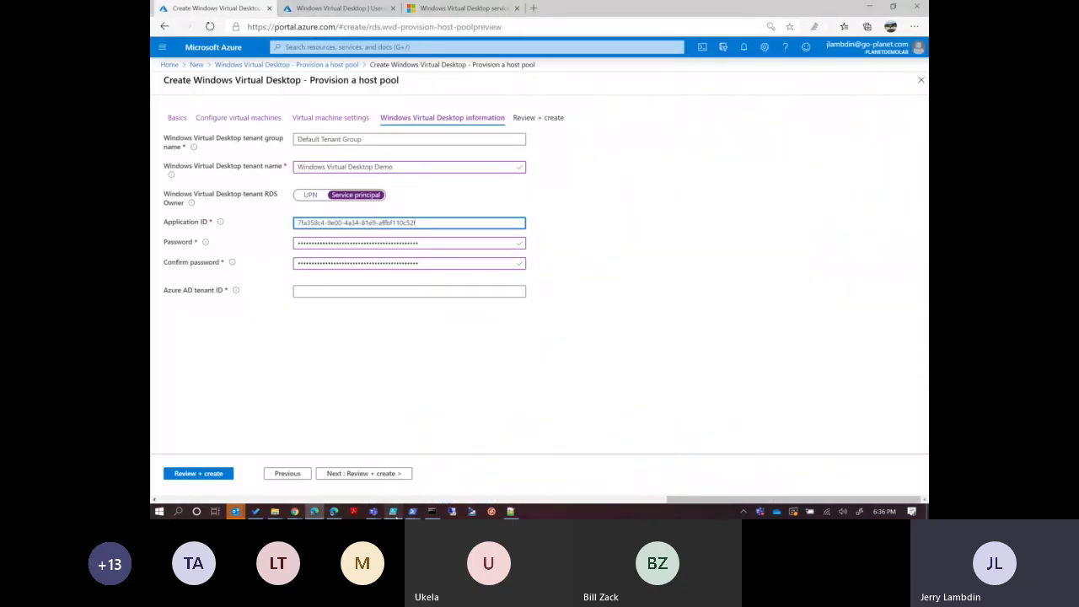
# Paste the tenant GUID from PowerShell into the Azure AD tenant ID field and proceed to review.
pyautogui.click(412, 511)
pyautogui.click(488, 461)
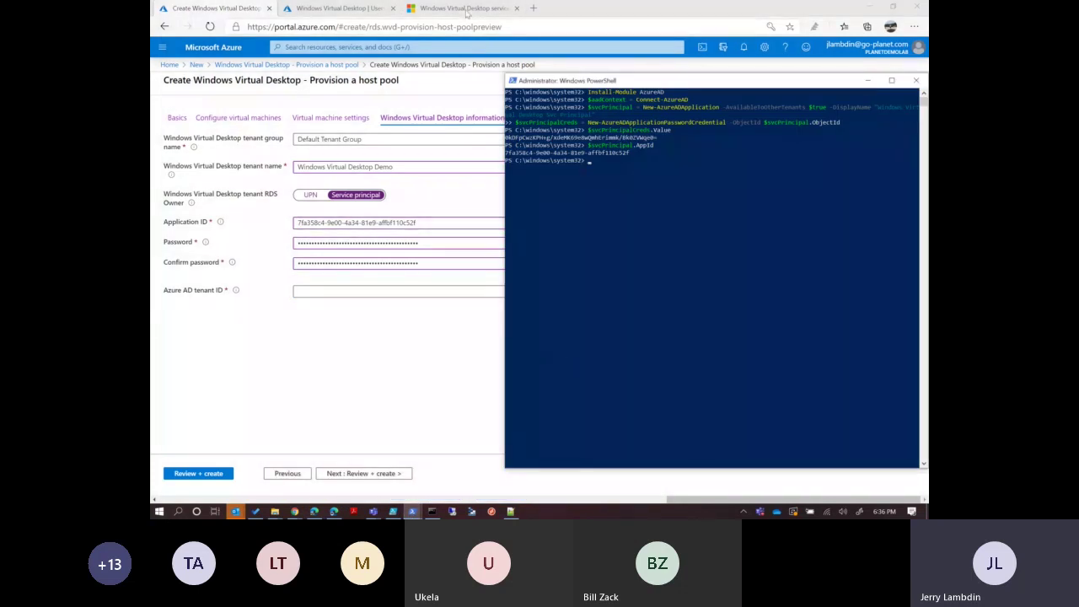
pyautogui.click(466, 9)
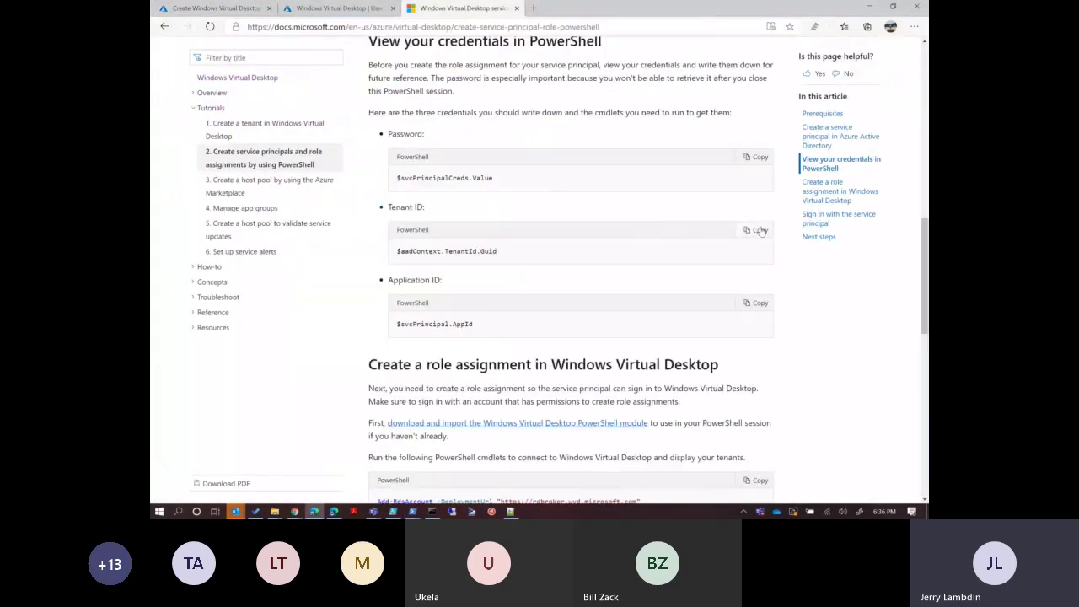
pyautogui.click(761, 231)
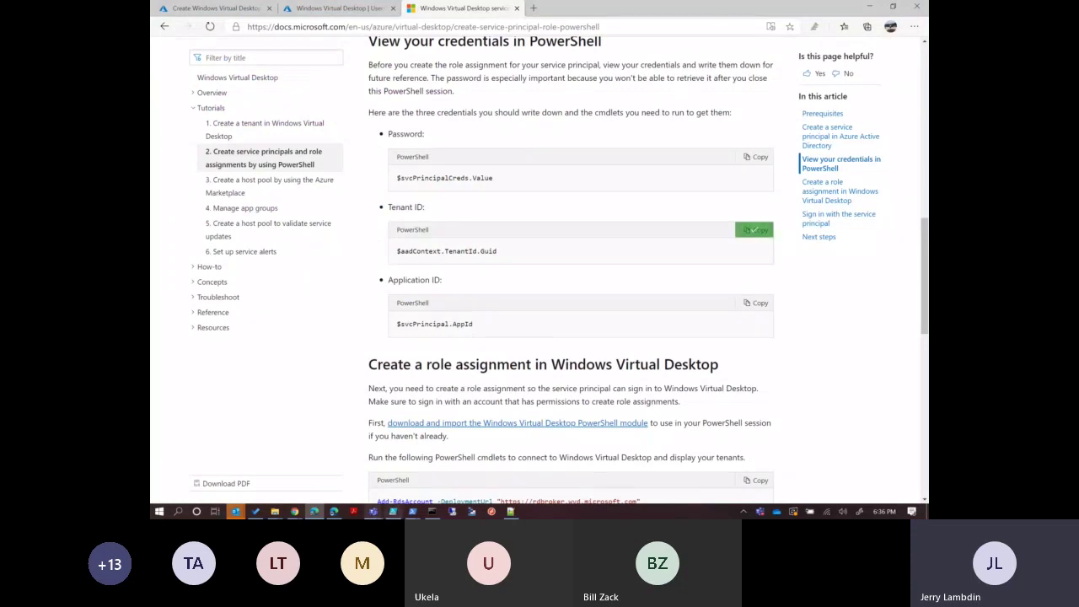
pyautogui.moveTo(412, 512)
pyautogui.click(489, 452)
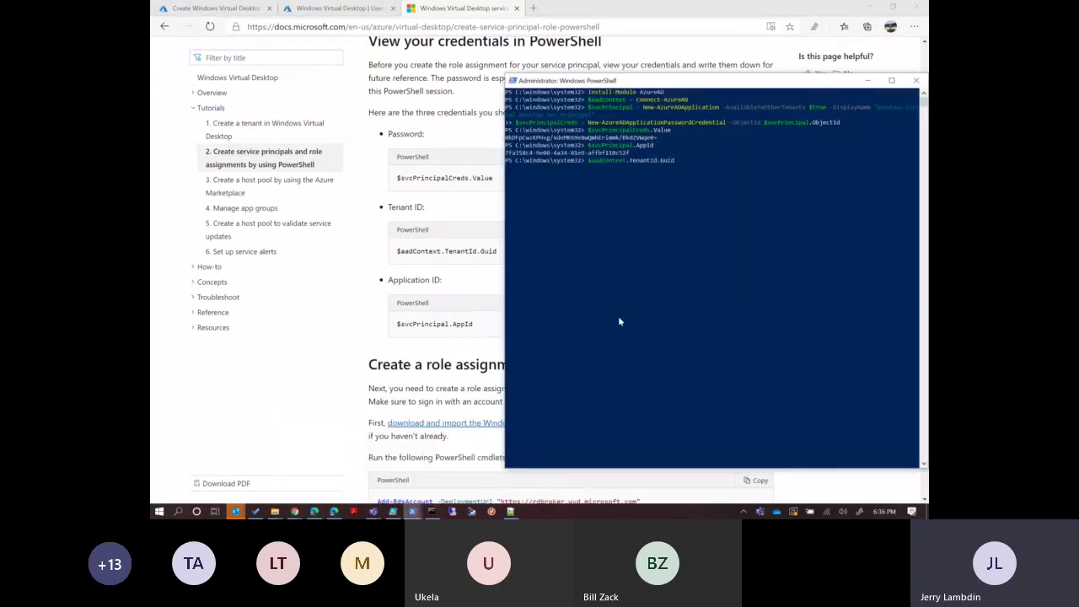
pyautogui.moveTo(630, 167); pyautogui.dragTo(504, 177)
pyautogui.rightClick(504, 177)
pyautogui.click(218, 8)
pyautogui.click(353, 287)
pyautogui.hotkey('ctrl', 'v')
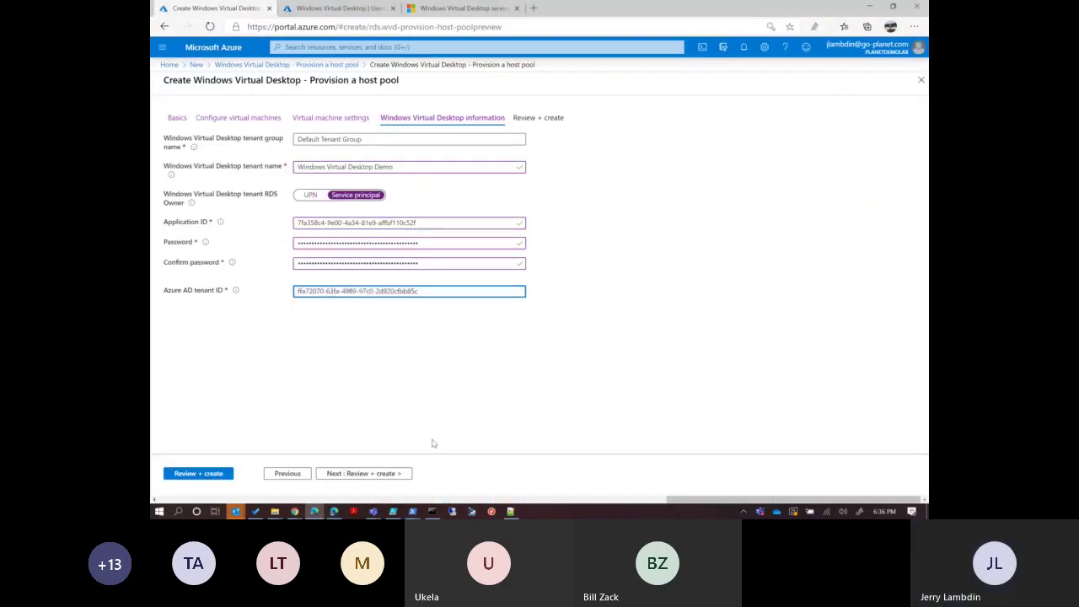
pyautogui.click(392, 473)
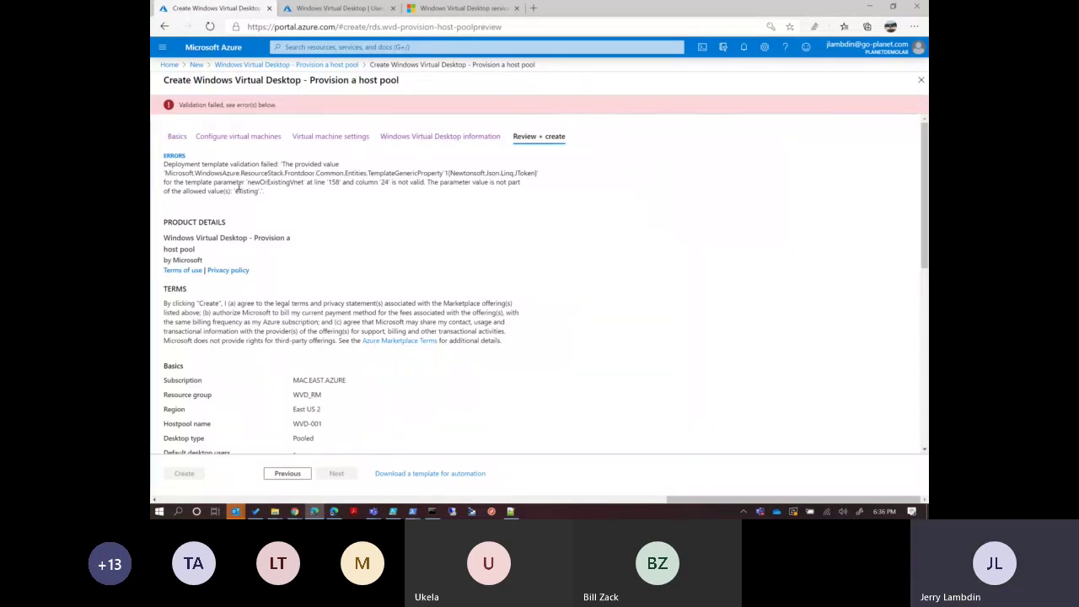
# Back on Virtual machine settings, accept the new vnet-01 unchanged and choose subnet vmSubnet 10.2.0.0/26.
pyautogui.moveTo(228, 184); pyautogui.dragTo(380, 182)
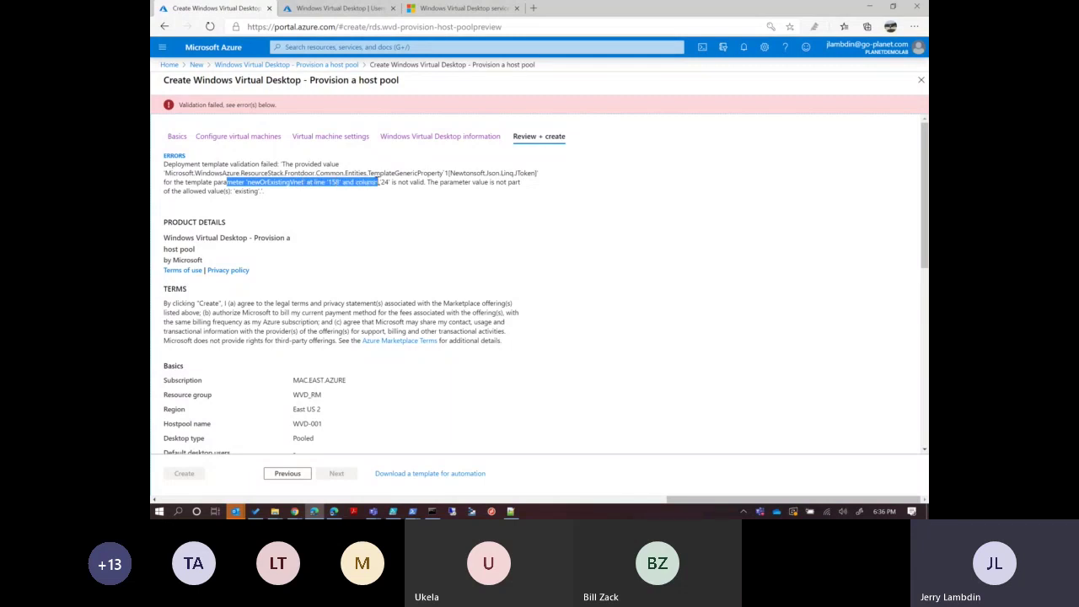
pyautogui.click(343, 138)
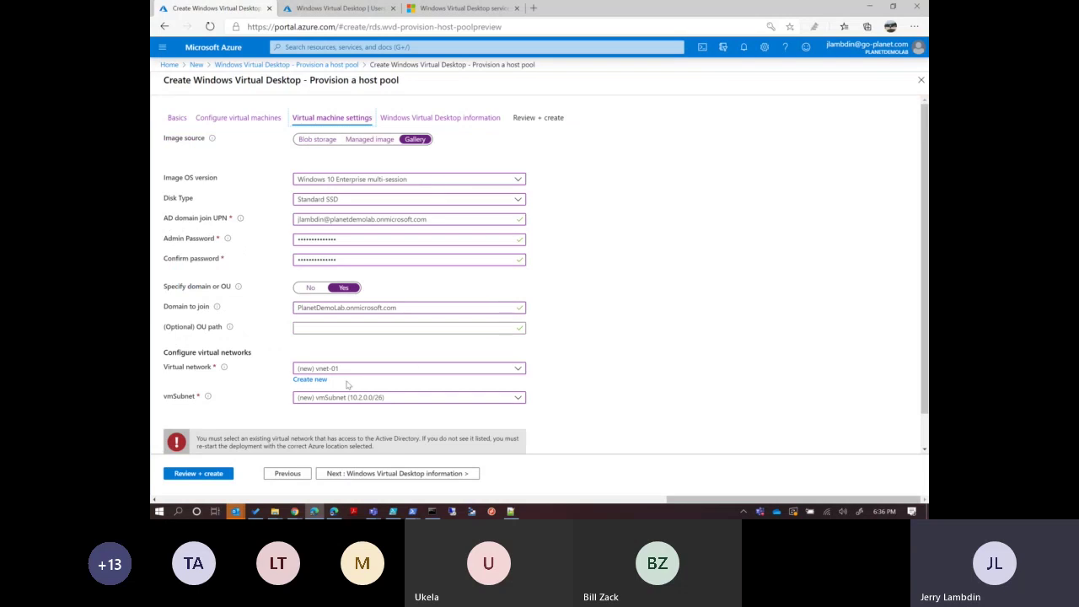
pyautogui.click(310, 379)
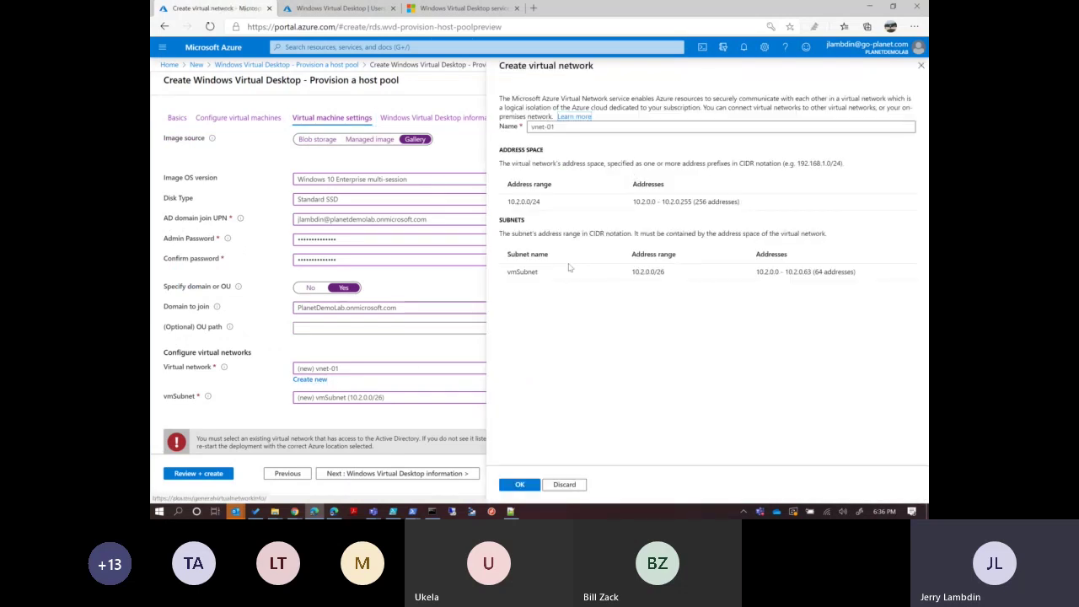
pyautogui.click(572, 200)
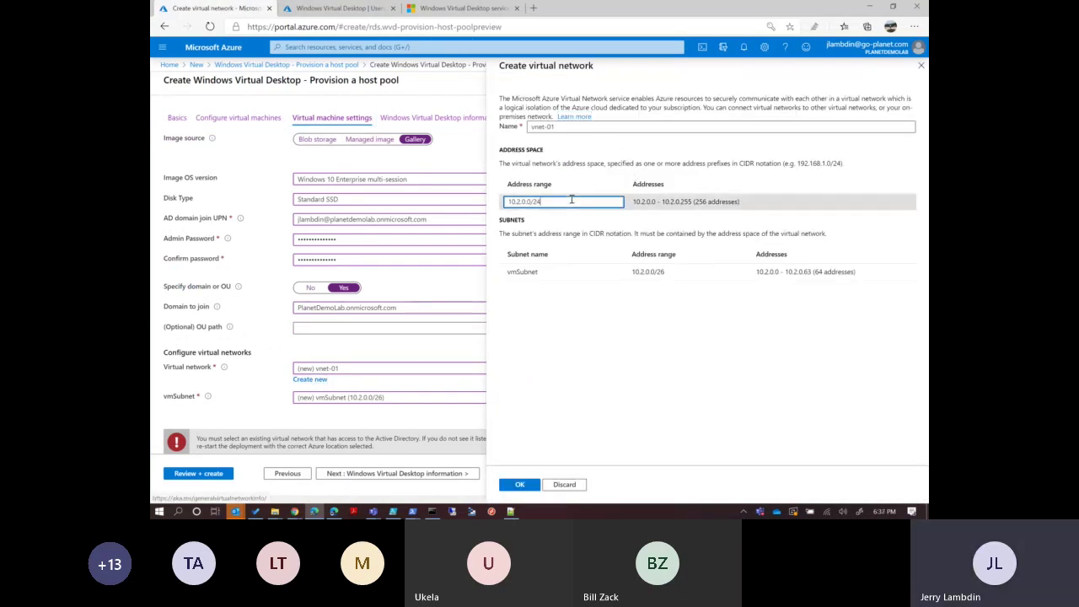
pyautogui.click(598, 334)
pyautogui.click(521, 484)
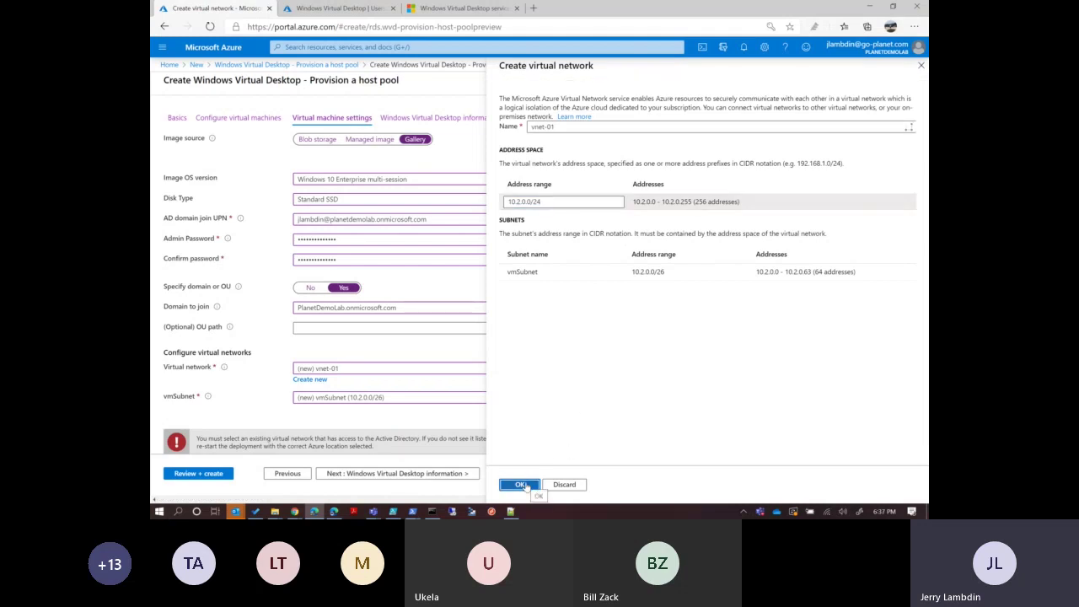
pyautogui.click(412, 401)
pyautogui.click(355, 433)
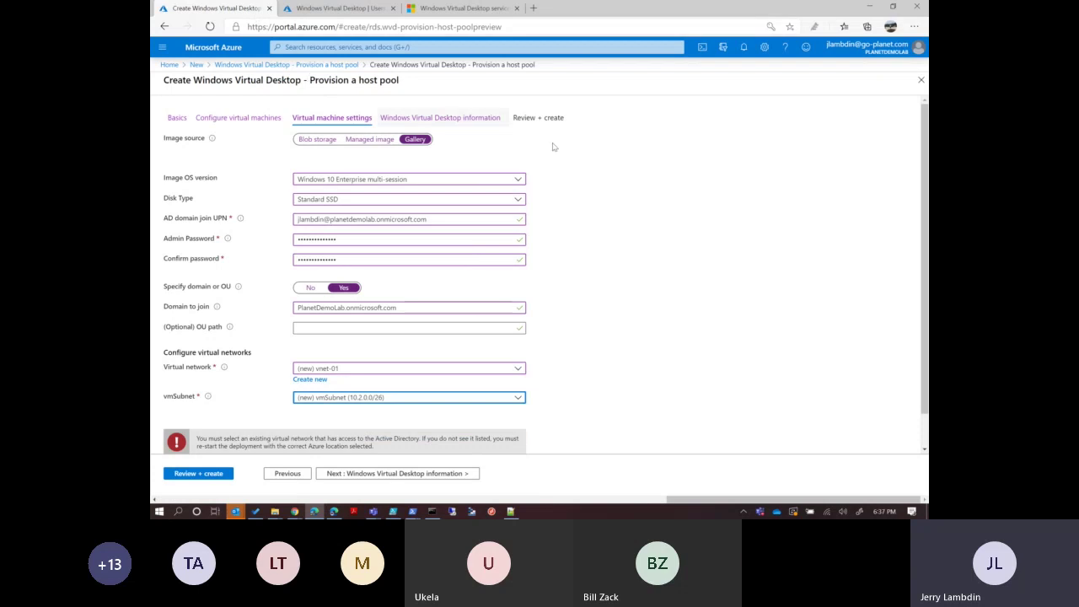
# Reselect vmSubnet 10.2.0.0/26 and advance through to Review + create validation again.
pyautogui.click(667, 217)
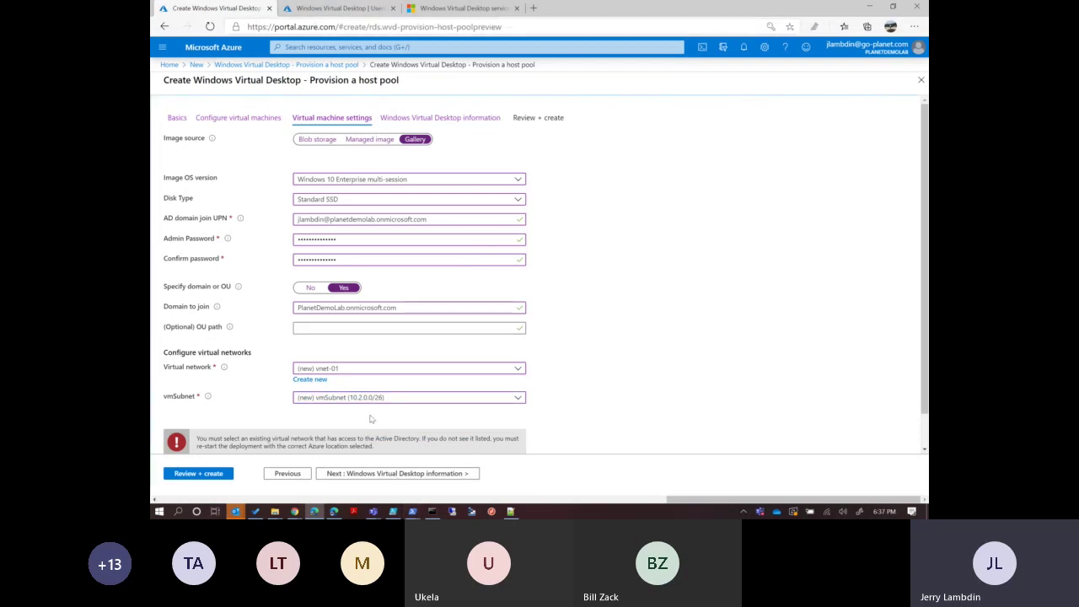
pyautogui.click(366, 401)
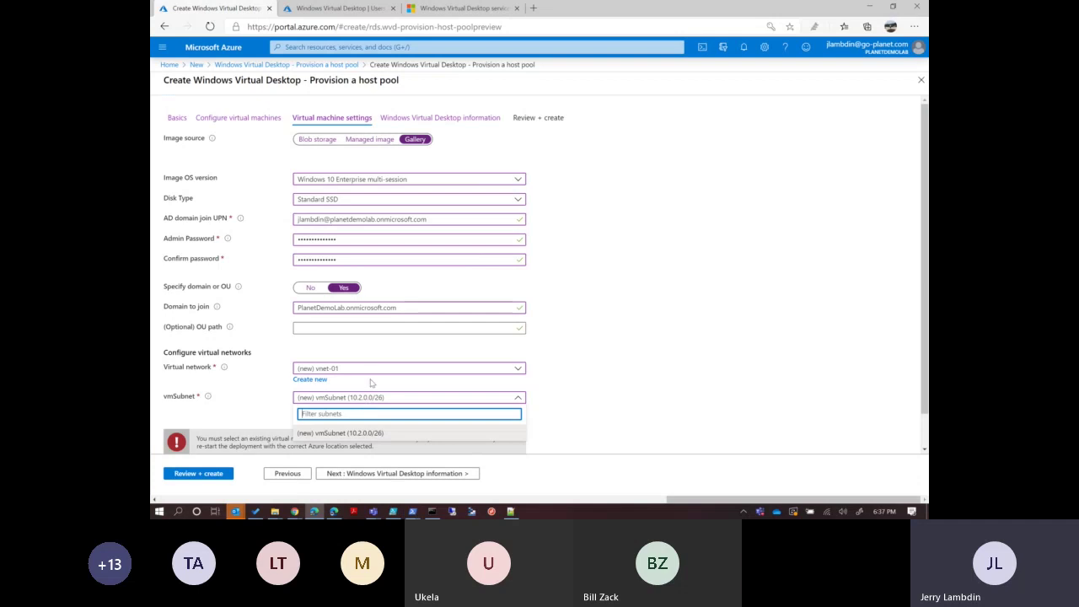
pyautogui.click(342, 434)
pyautogui.click(314, 380)
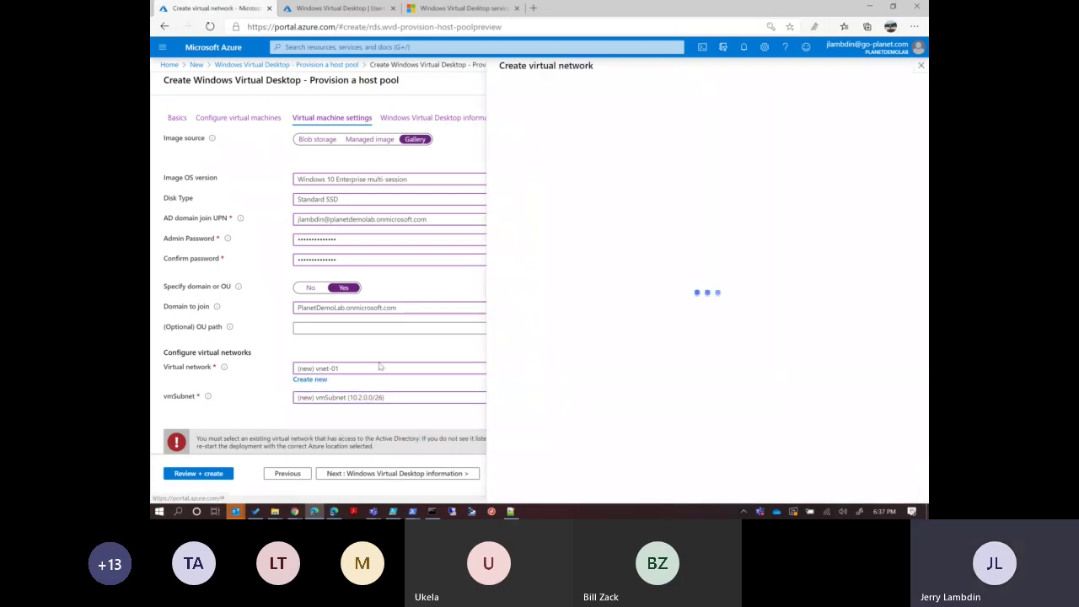
pyautogui.click(413, 475)
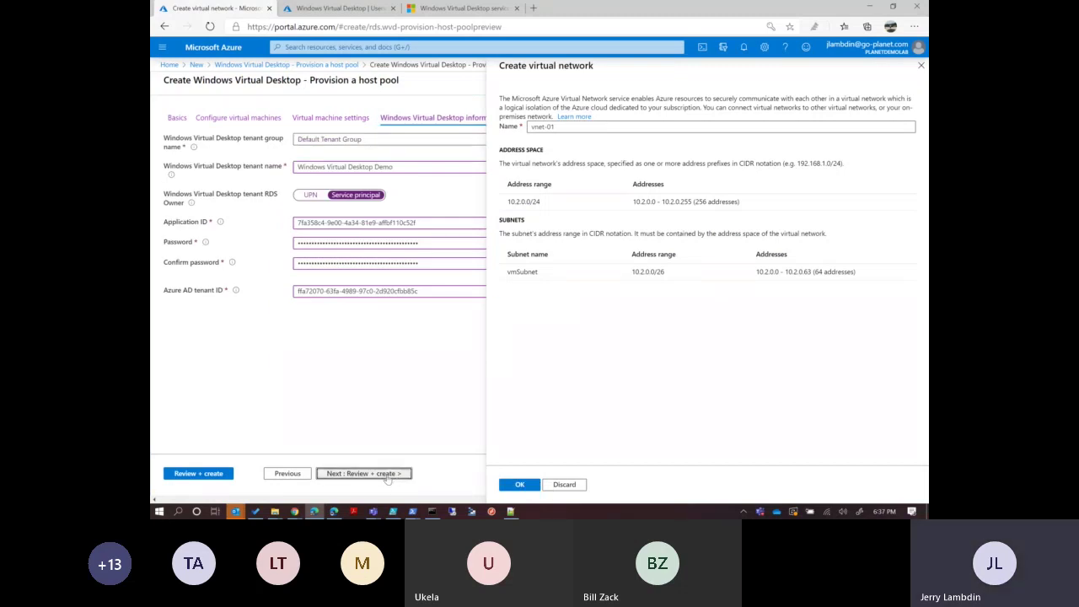
pyautogui.click(387, 474)
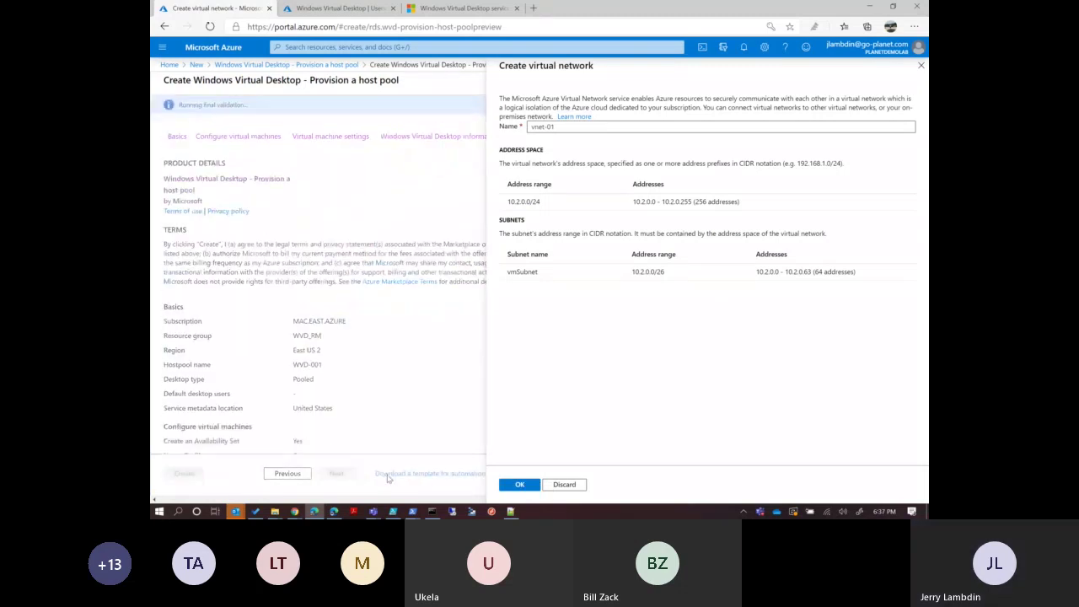
pyautogui.click(921, 65)
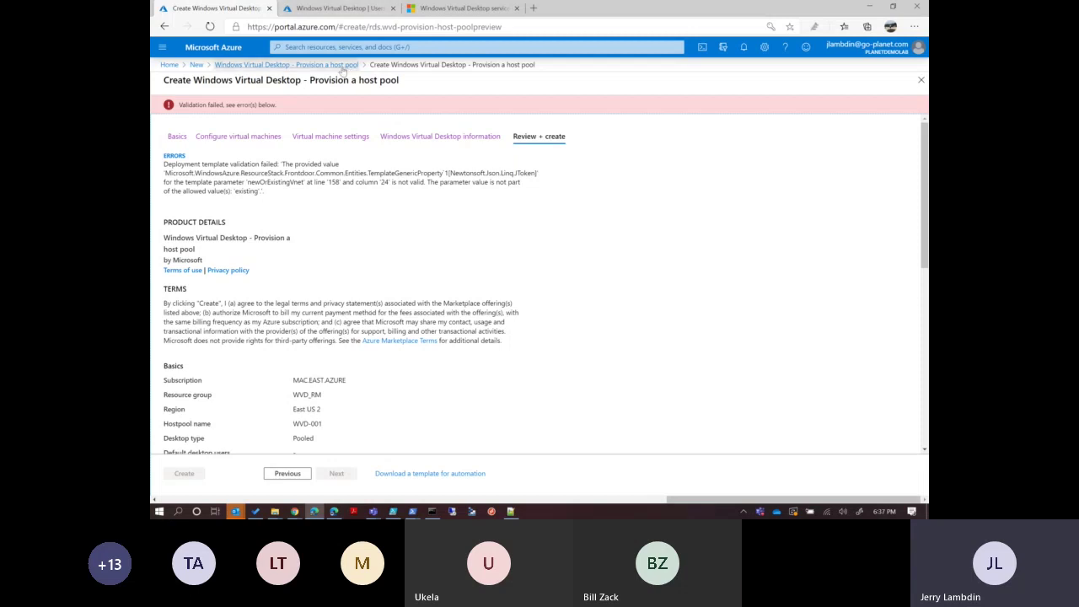
# Revisit the WVD information and Virtual machine settings steps, then switch to the WVD app's Users and groups.
pyautogui.click(414, 139)
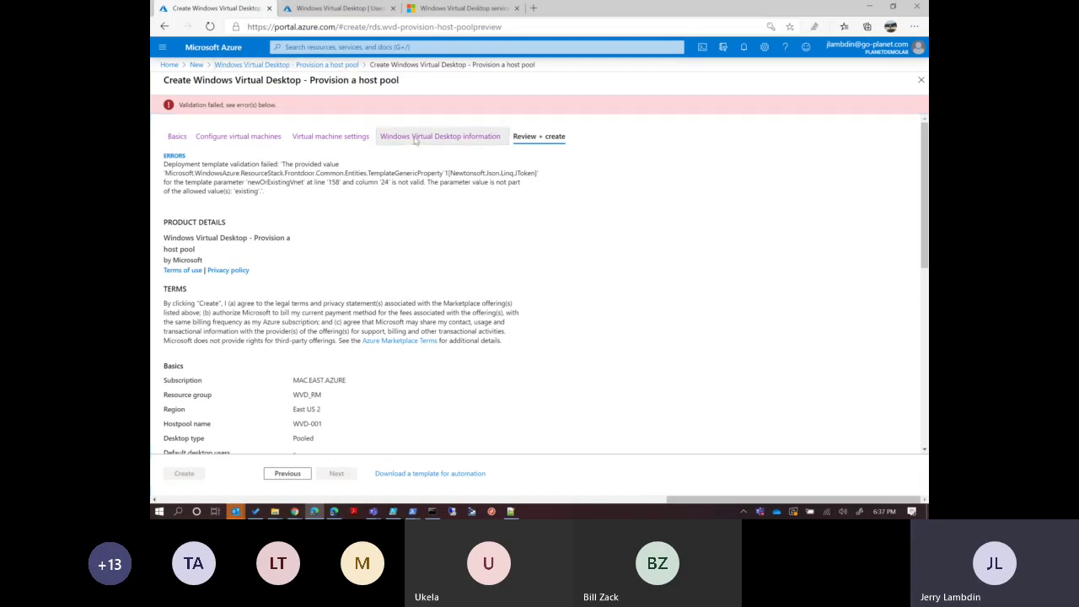
pyautogui.click(312, 68)
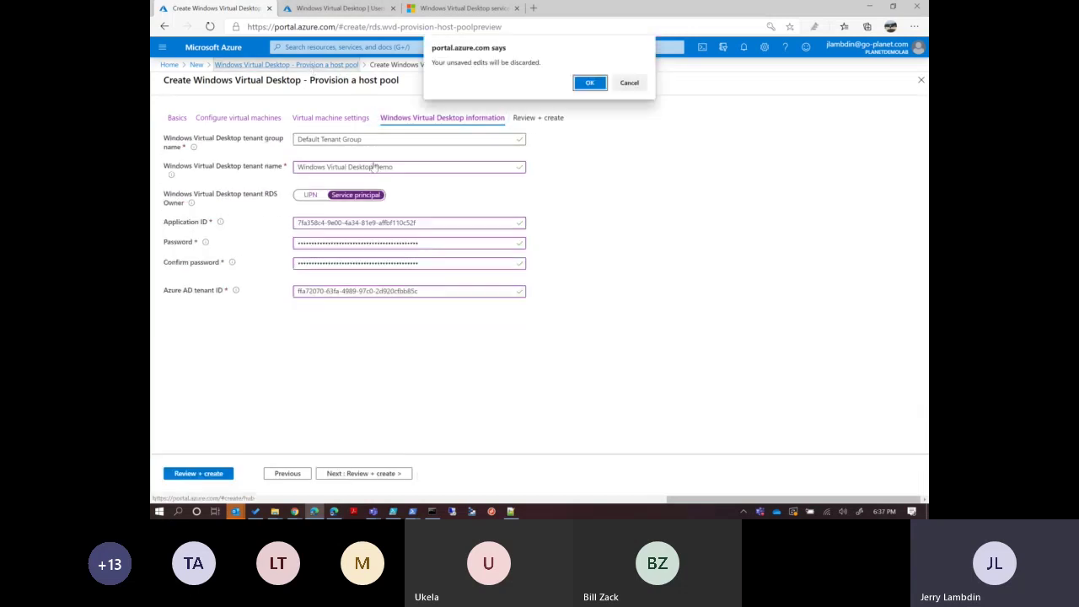
pyautogui.click(627, 84)
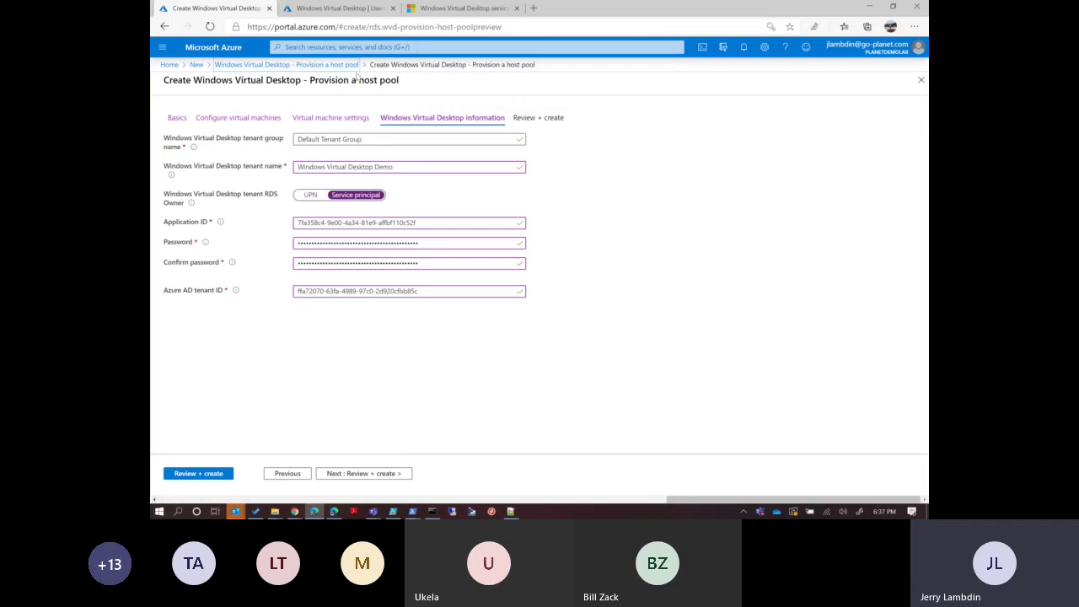
pyautogui.click(318, 118)
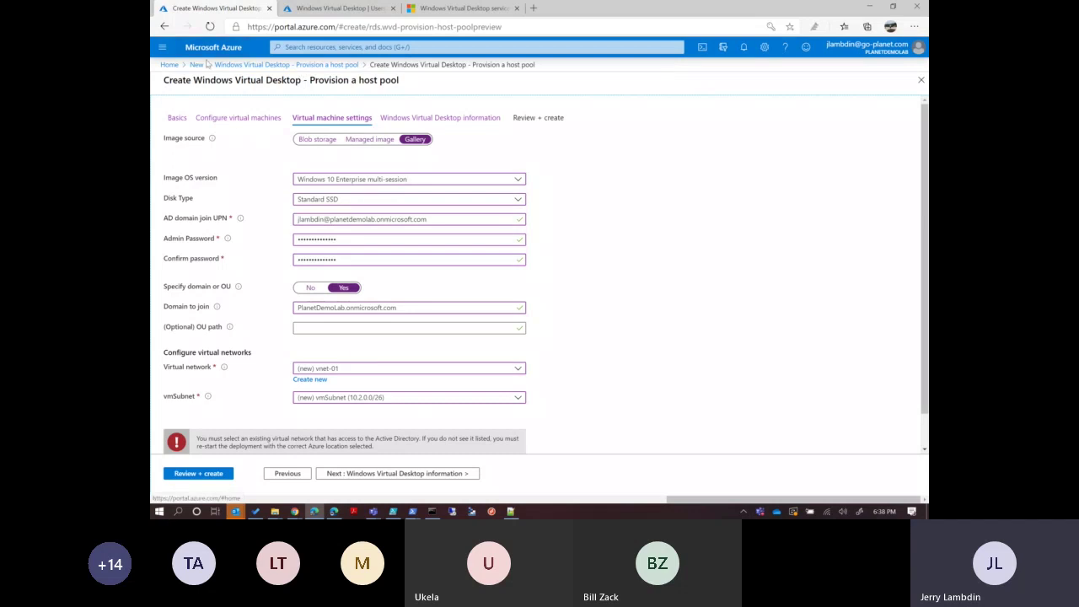
pyautogui.click(339, 8)
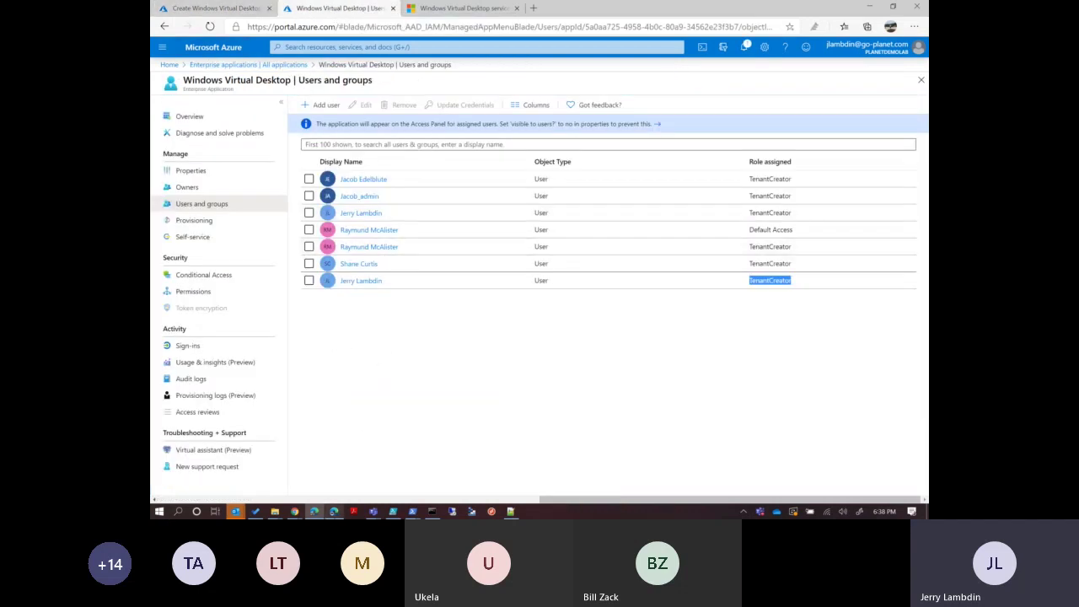
# In the other account's portal, search 'Res' for Resource groups and open the WVD group's 14 resources.
pyautogui.click(334, 511)
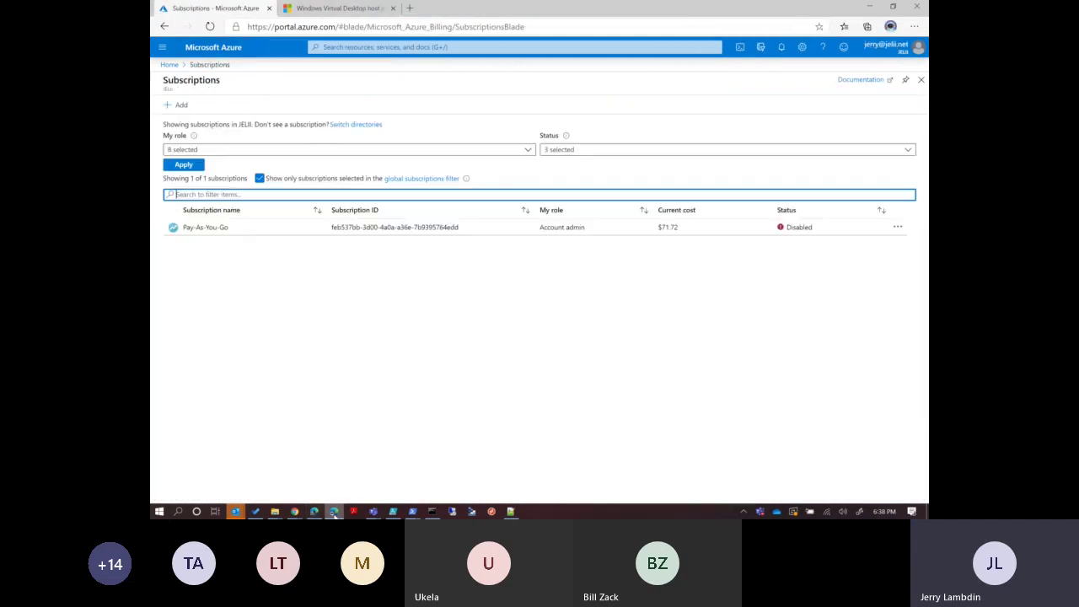
pyautogui.click(169, 65)
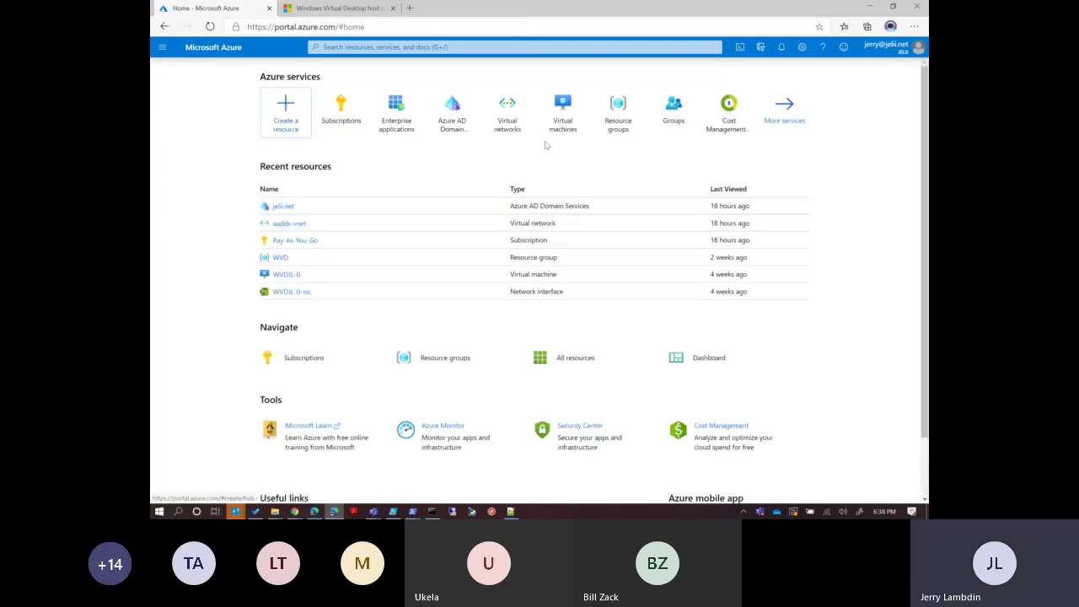
pyautogui.click(565, 111)
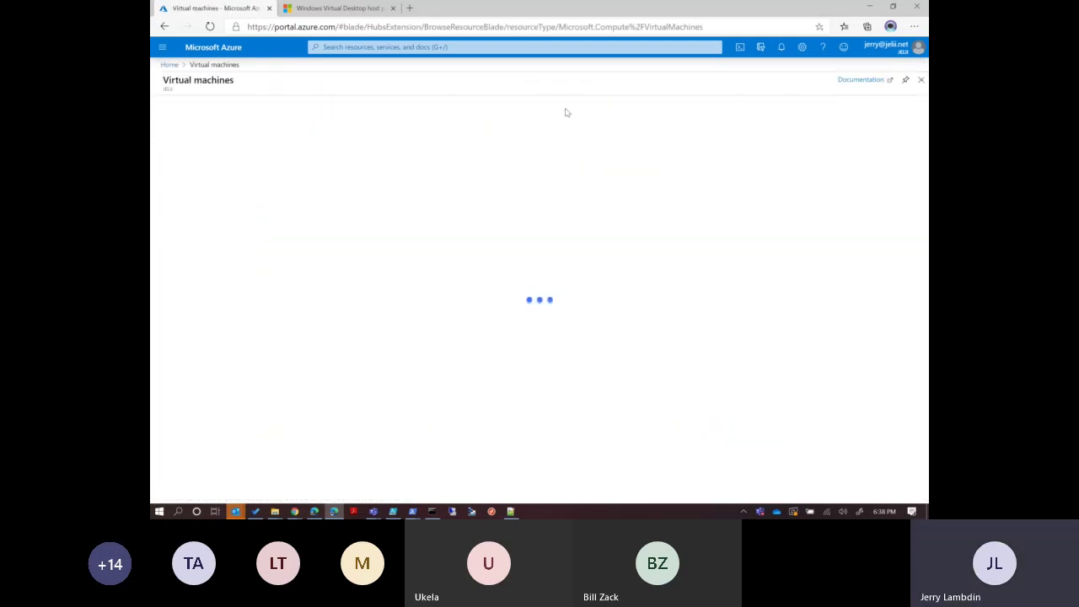
pyautogui.click(414, 48)
pyautogui.write('Res')
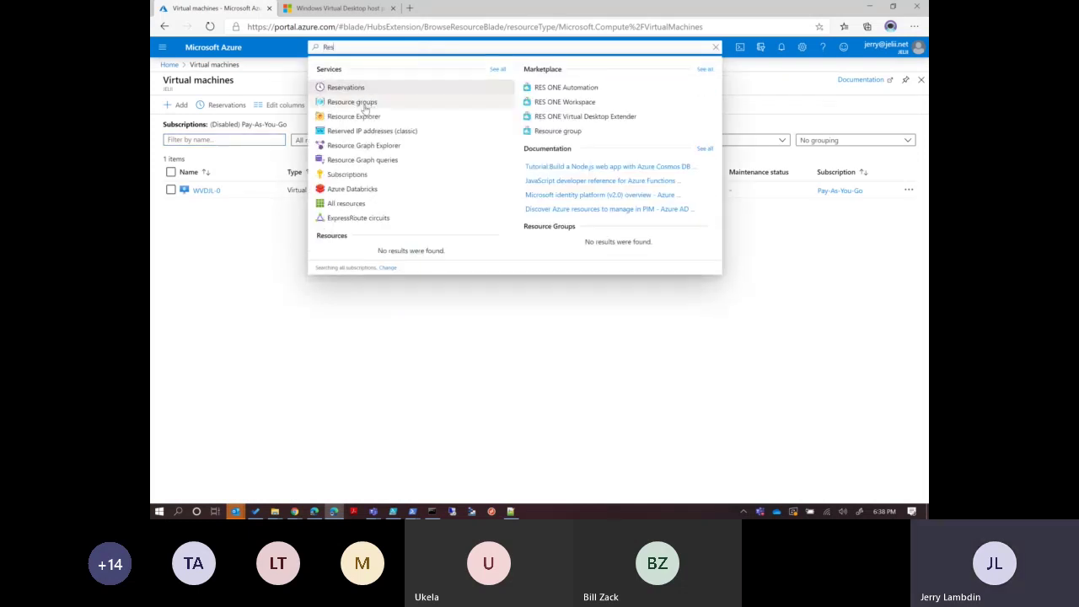
pyautogui.click(366, 102)
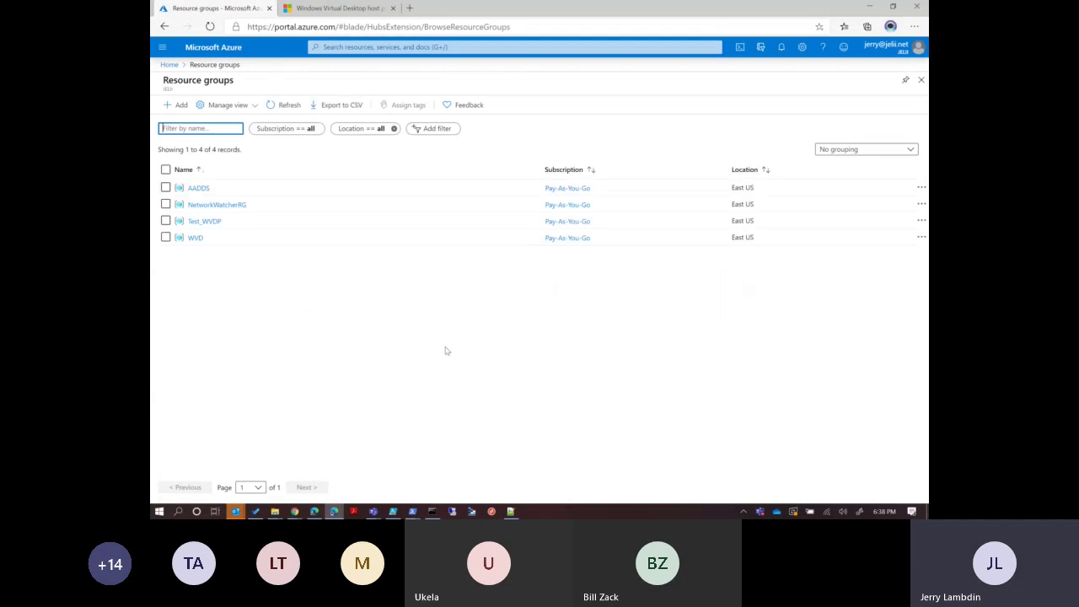
pyautogui.click(195, 239)
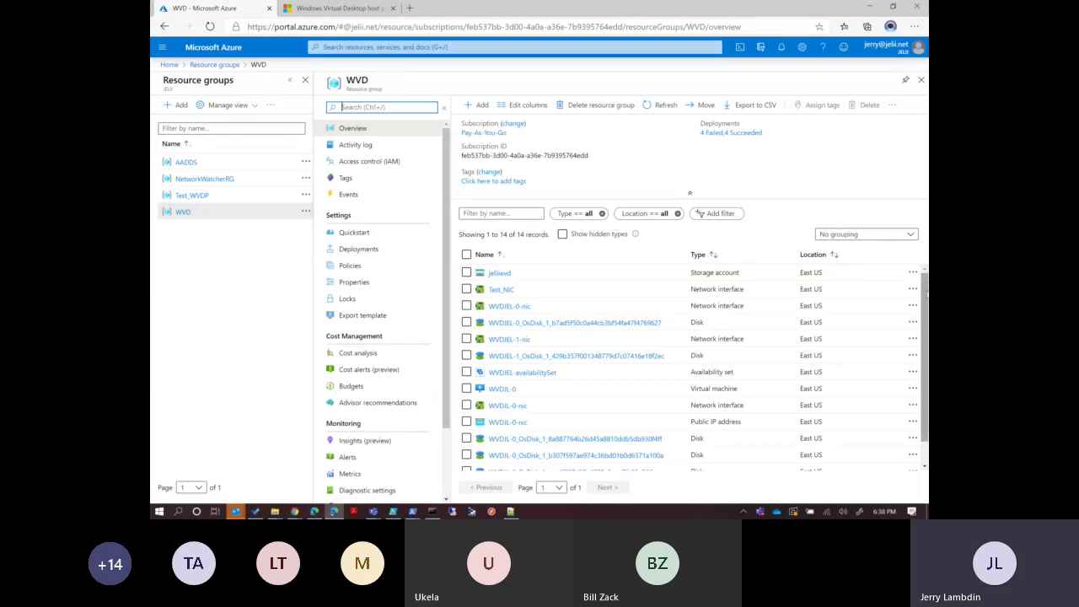
pyautogui.scroll(-2, 926, 295)
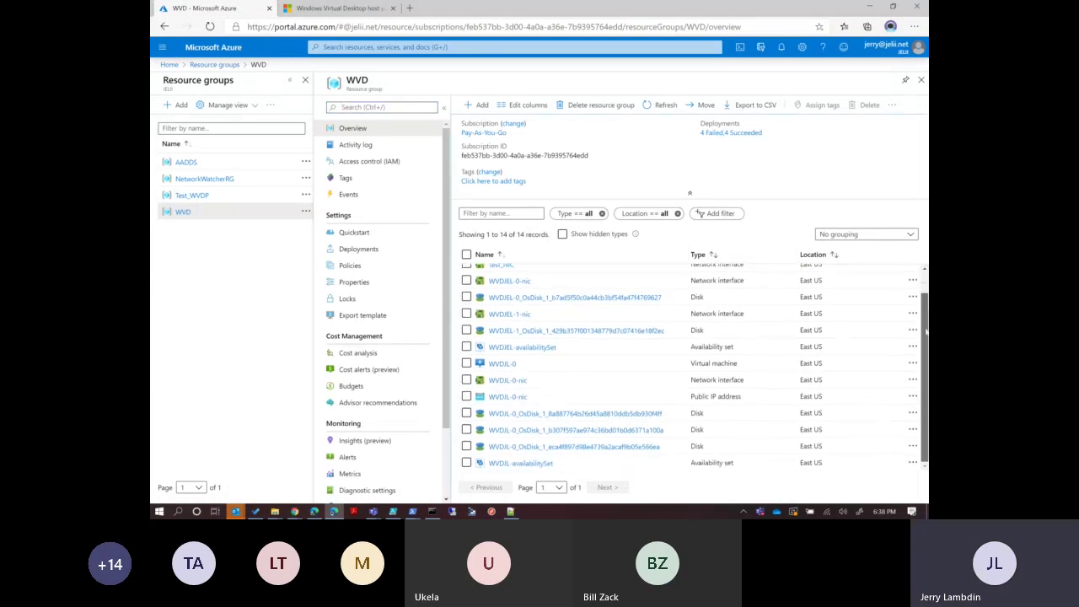
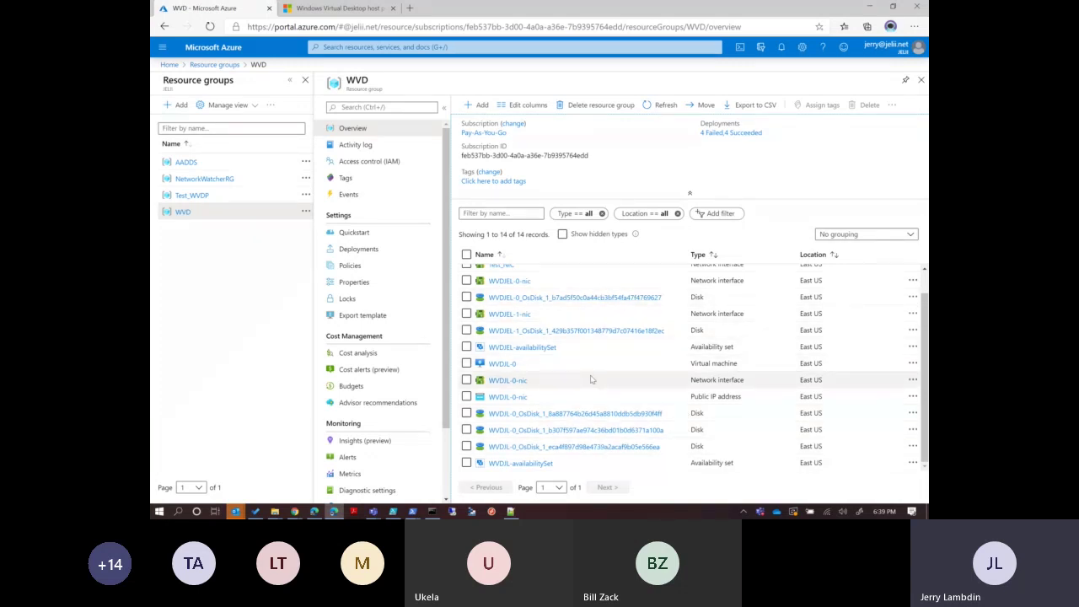
# Review the WVD resource group's resources and bring up the Remote Desktop client's Brunswick workspace.
pyautogui.scroll(2, 925, 381)
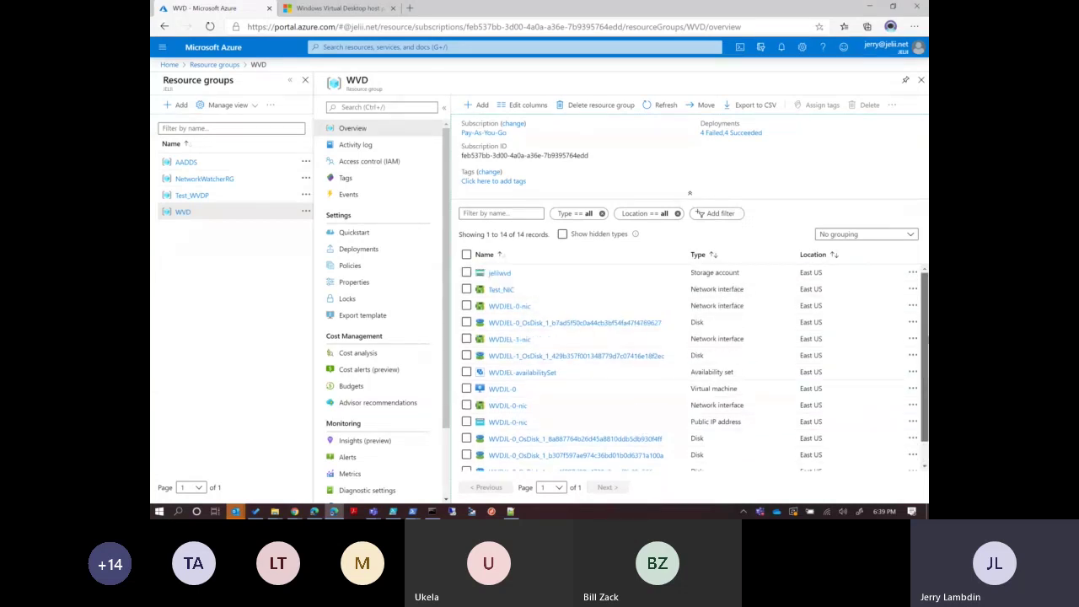
pyautogui.scroll(-1, 919, 421)
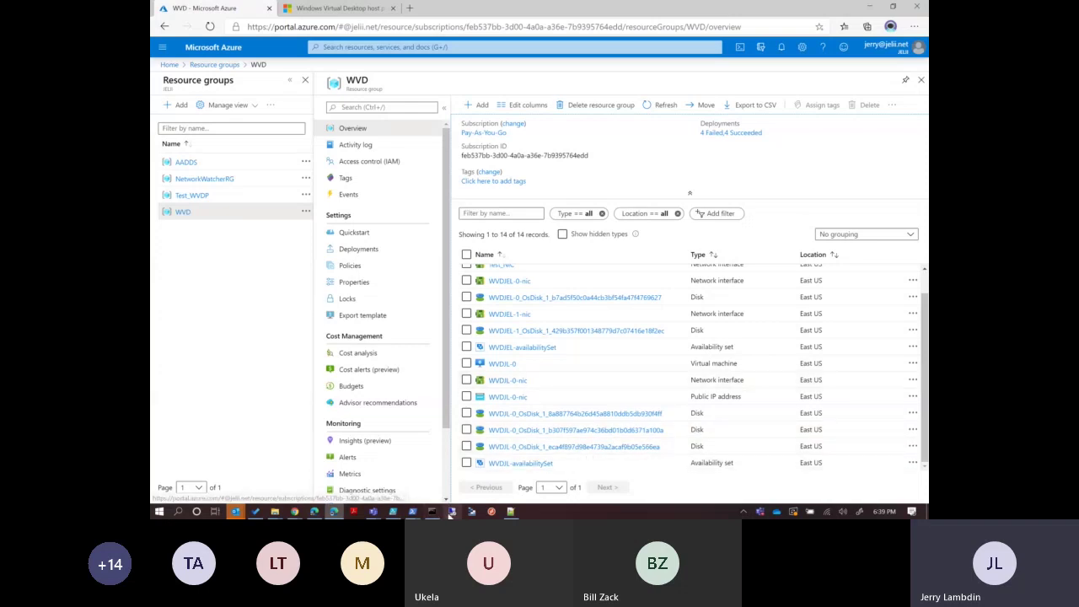
pyautogui.click(493, 512)
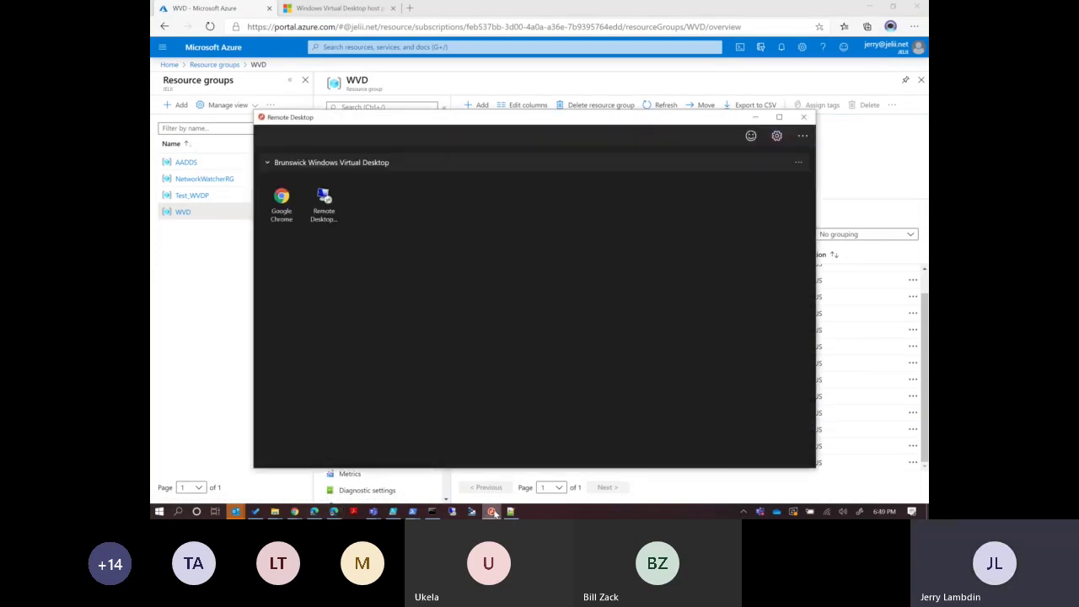
# Unsubscribe the Remote Desktop client from the Brunswick Windows Virtual Desktop workspace.
pyautogui.moveTo(422, 128); pyautogui.dragTo(417, 71)
pyautogui.click(793, 106)
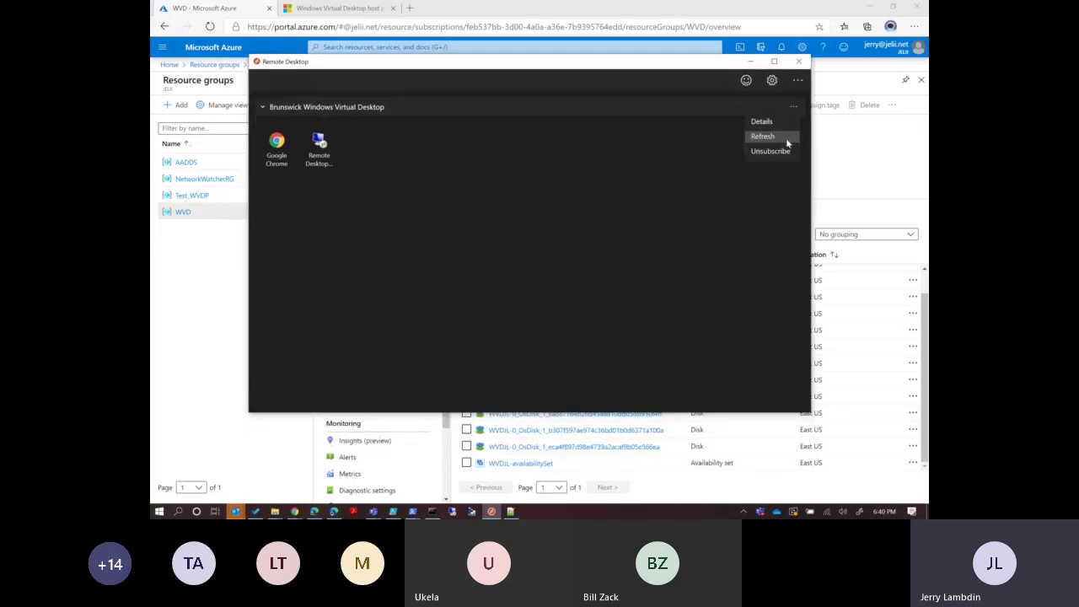
pyautogui.click(781, 151)
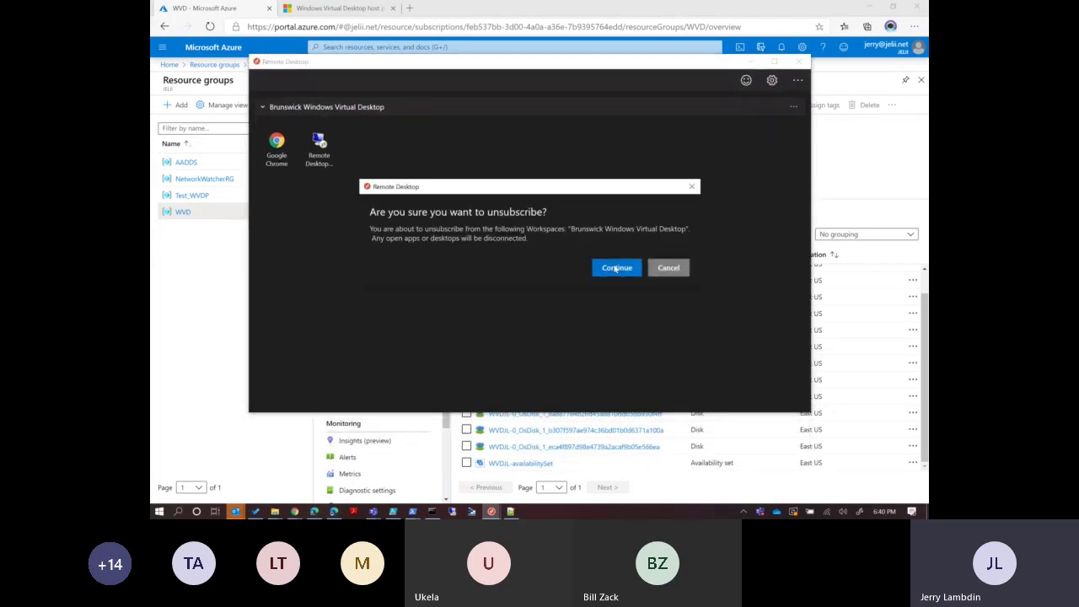
pyautogui.click(614, 268)
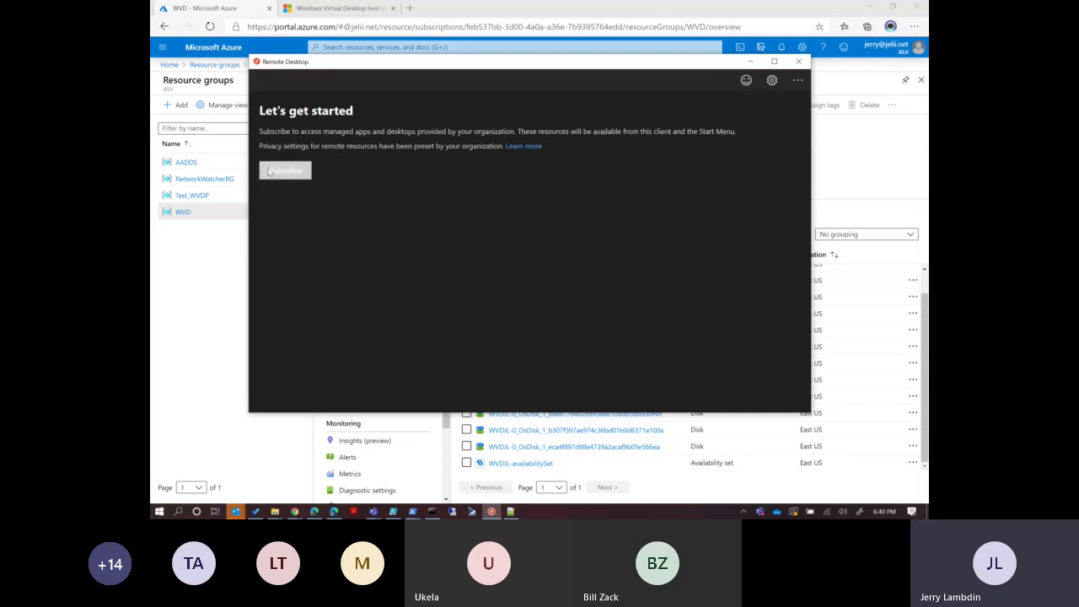
# Start a new workspace subscription and sign in with the account e-mail and password.
pyautogui.click(270, 171)
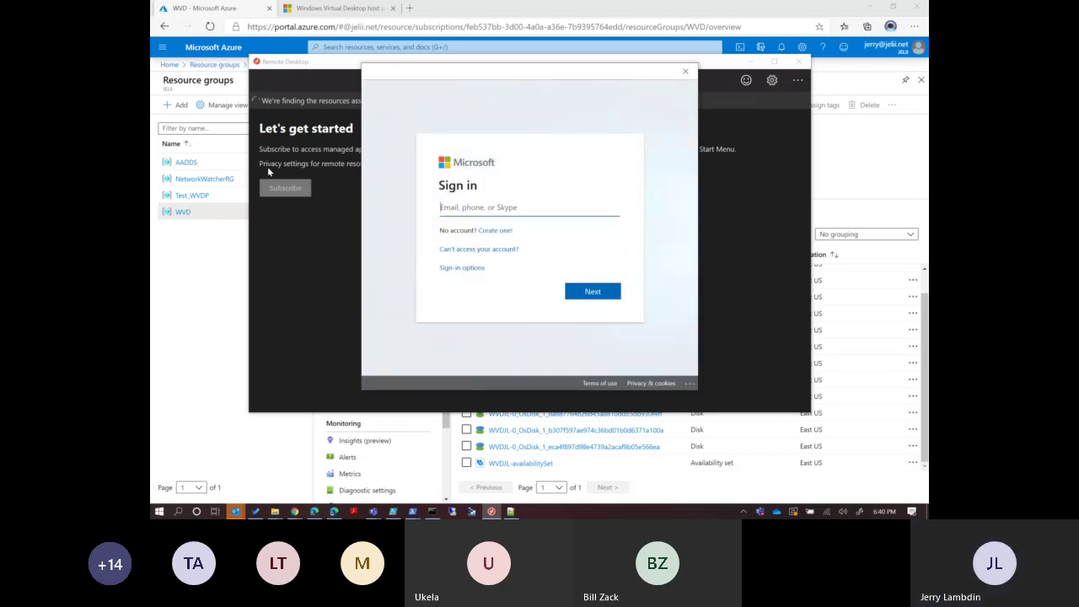
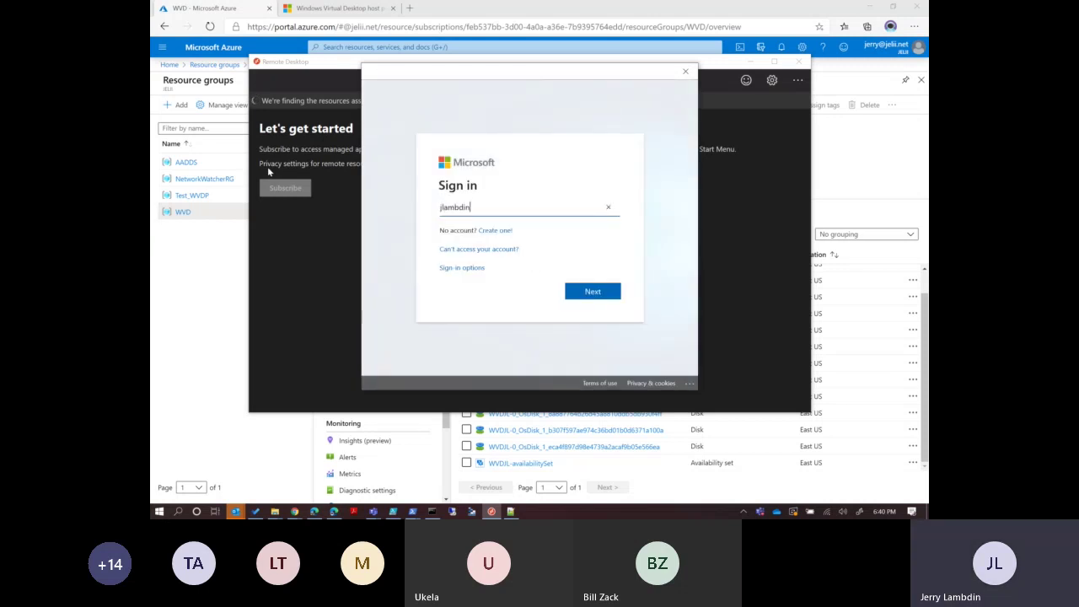
pyautogui.write('tyel')
pyautogui.press('BackSpace')
pyautogui.press('BackSpace')
pyautogui.press('BackSpace')
pyautogui.press('BackSpace')
pyautogui.press('Return')
pyautogui.write('****')
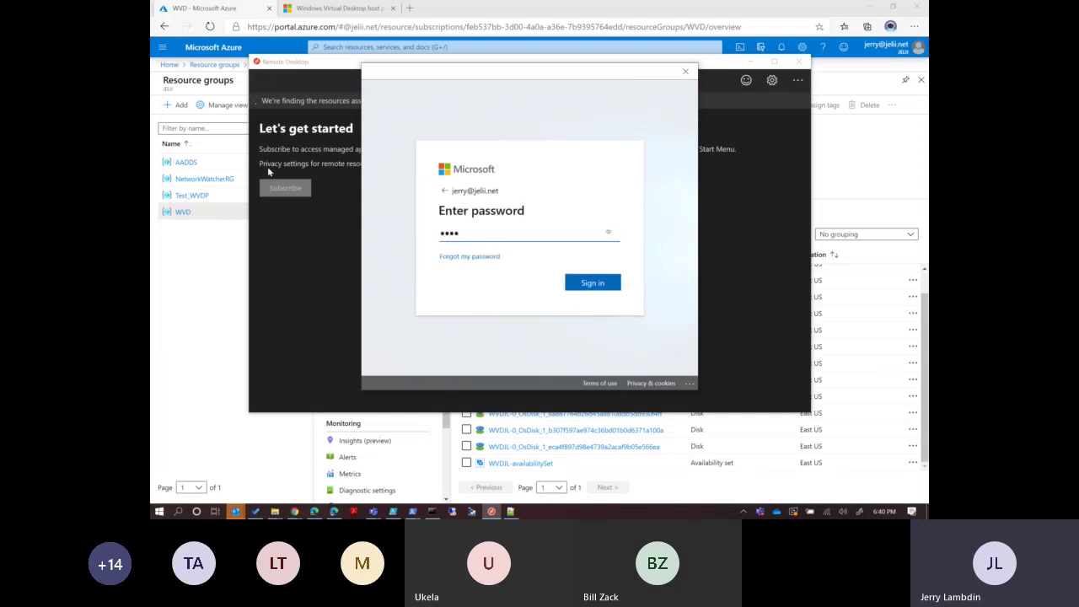
pyautogui.write('**********')
pyautogui.press('Return')
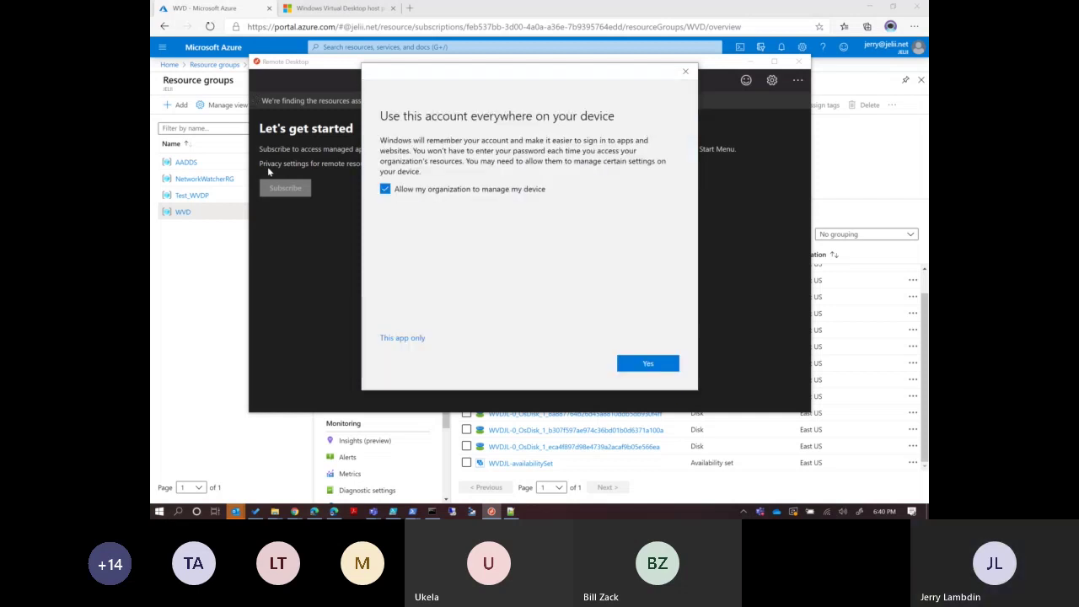
# Decline organization device management and use the account for this app only, loading the JELII workspace.
pyautogui.click(385, 189)
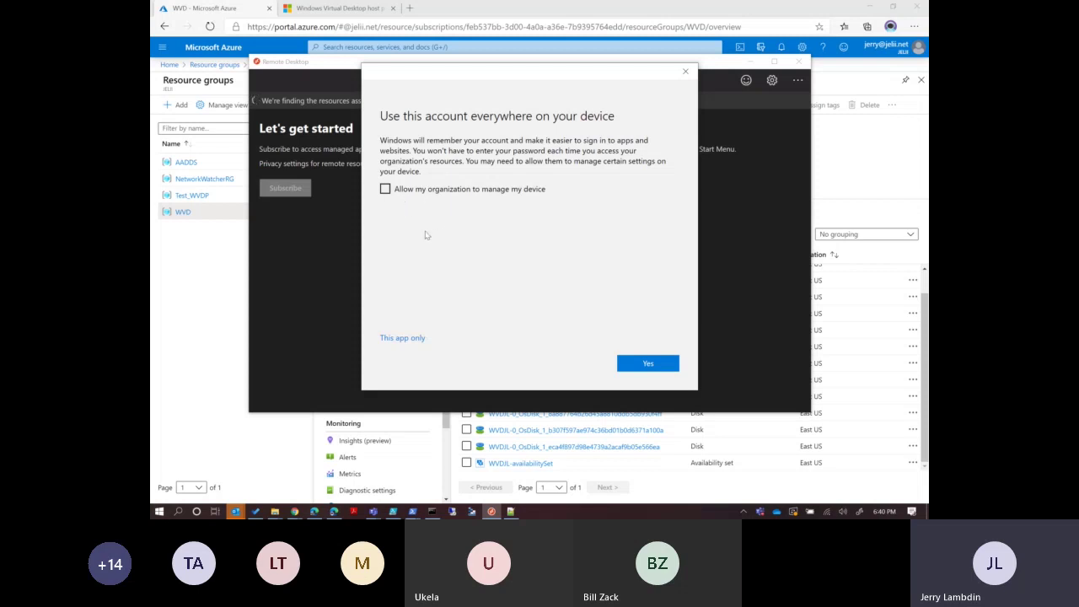
pyautogui.click(414, 338)
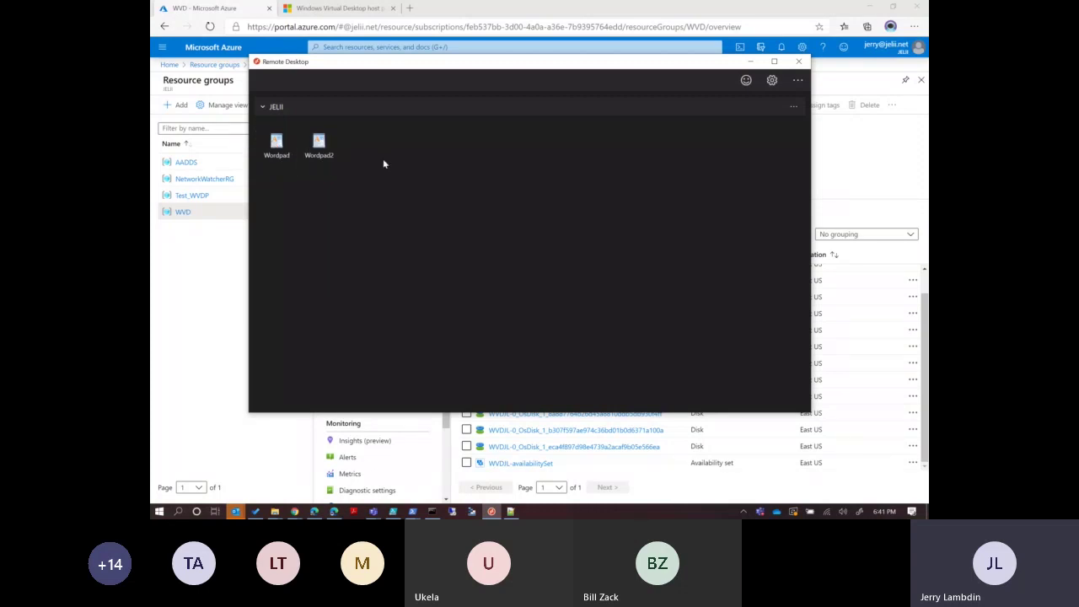
# Bring the administrator PowerShell console forward and clear its output with cls.
pyautogui.click(413, 511)
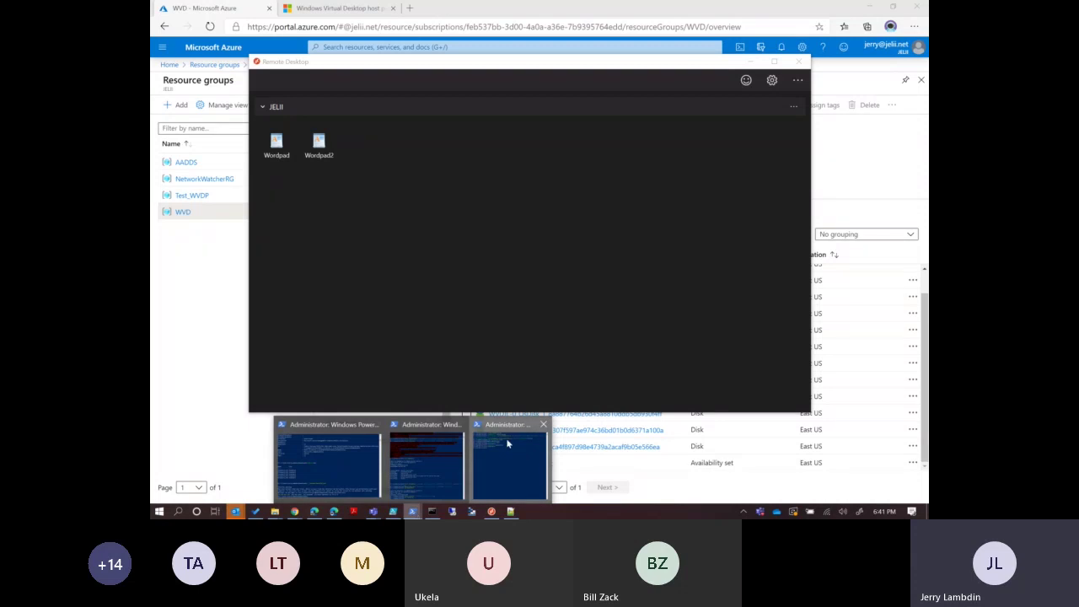
pyautogui.click(506, 441)
pyautogui.moveTo(653, 83); pyautogui.dragTo(612, 73)
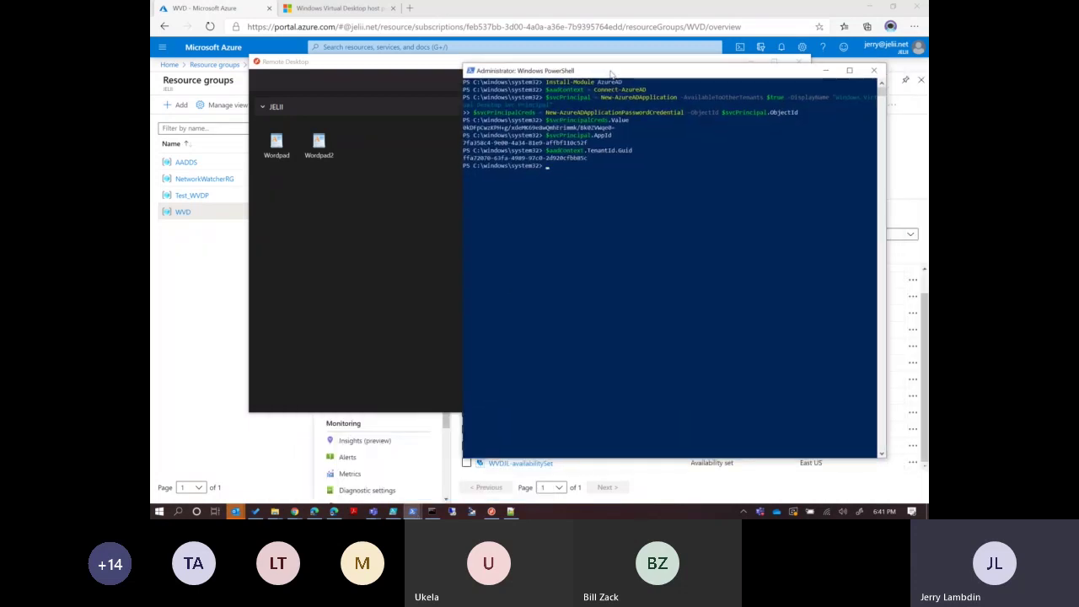
pyautogui.write('cls')
pyautogui.press('Return')
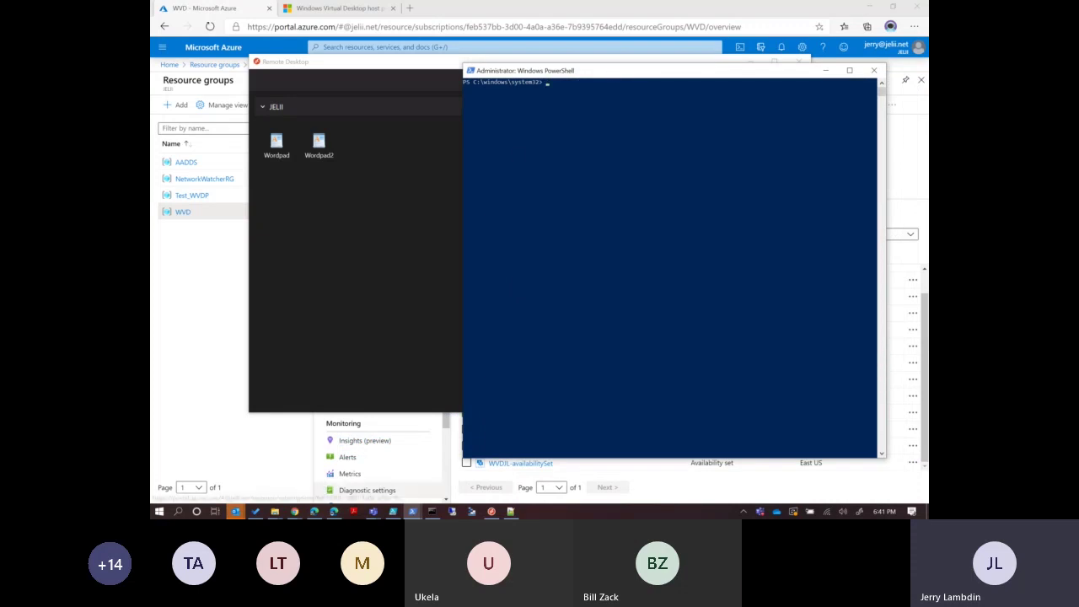
pyautogui.moveTo(378, 514)
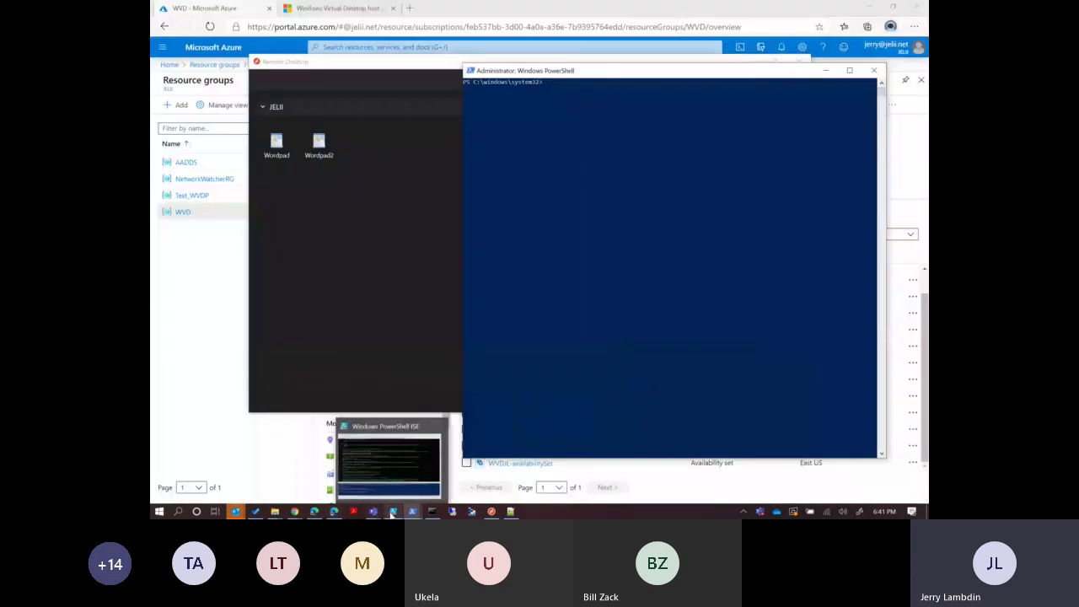
# Copy the Add-RdsAccount -DeploymentUrl line from the ISE script into the administrator console.
pyautogui.click(391, 477)
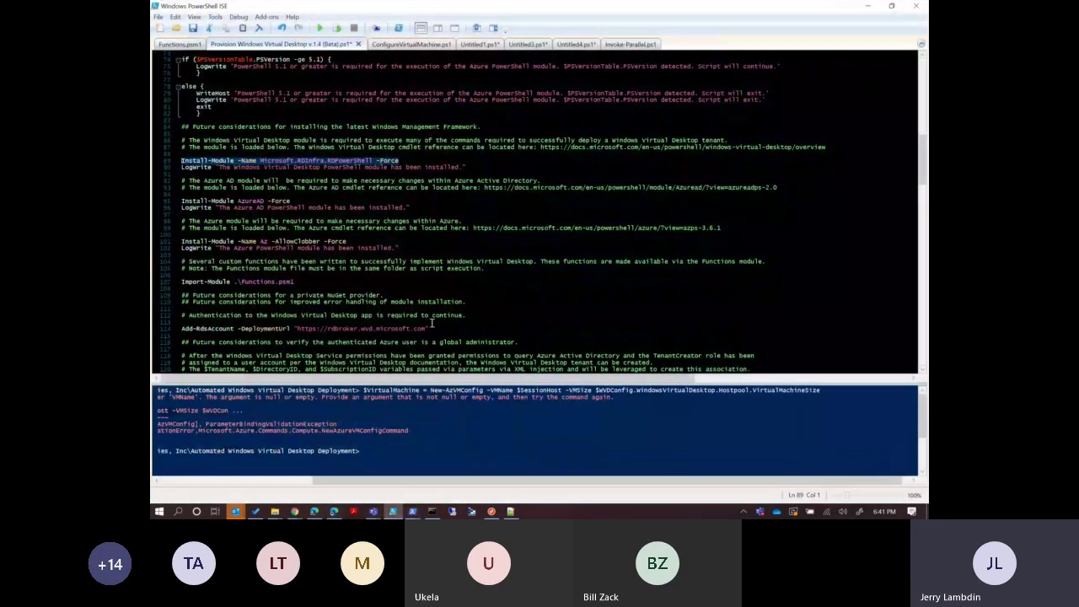
pyautogui.moveTo(432, 329); pyautogui.dragTo(180, 330)
pyautogui.hotkey('ctrl', 'c')
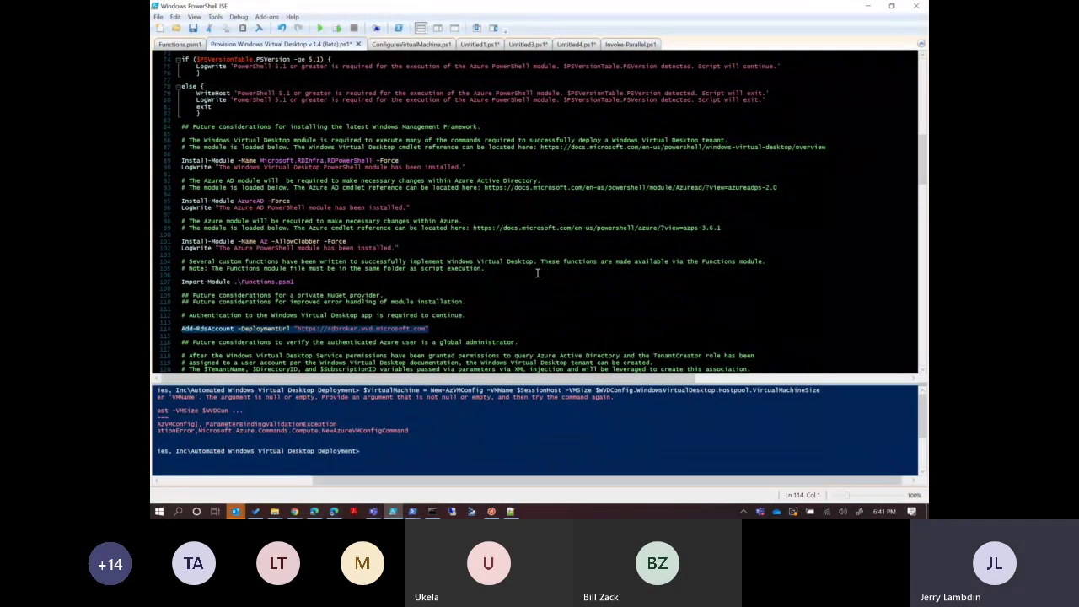
pyautogui.click(872, 7)
pyautogui.rightClick(588, 260)
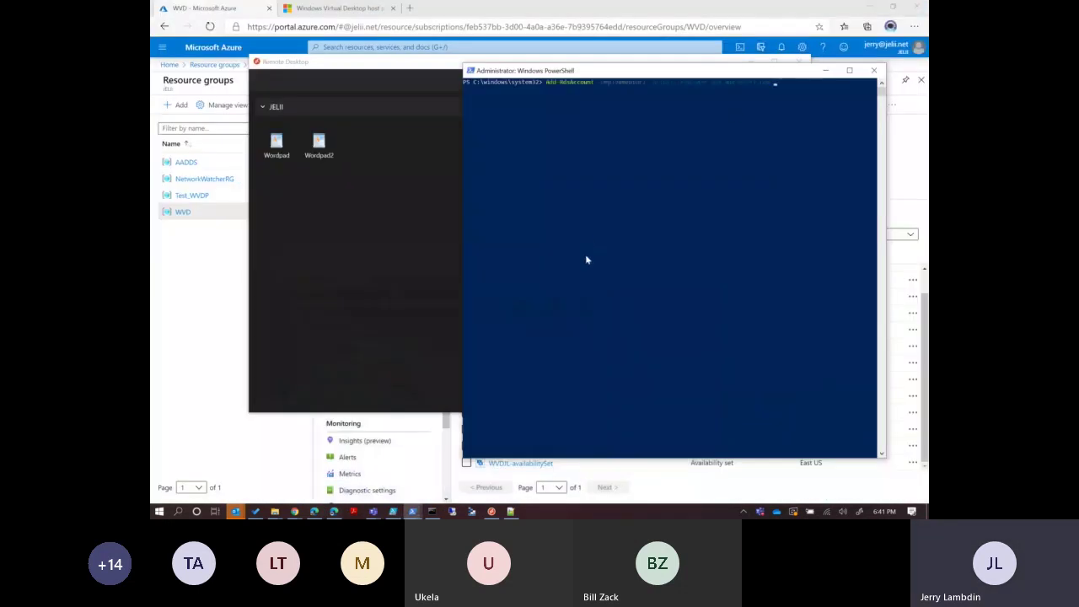
# Run Add-RdsAccount, sign in with the account e-mail and password, then enter Get-RdsTenant.
pyautogui.press('Return')
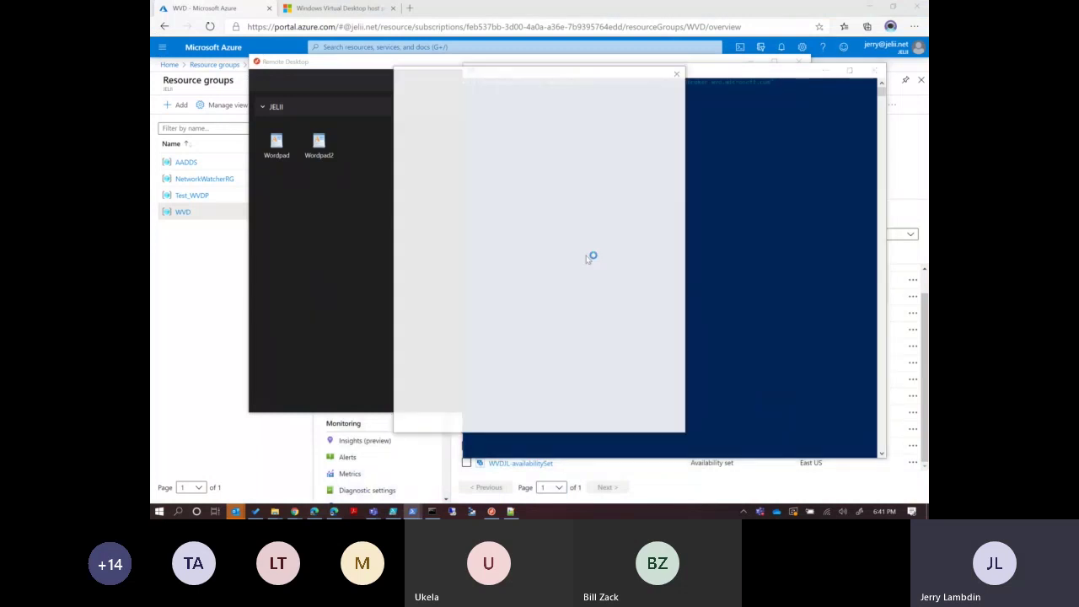
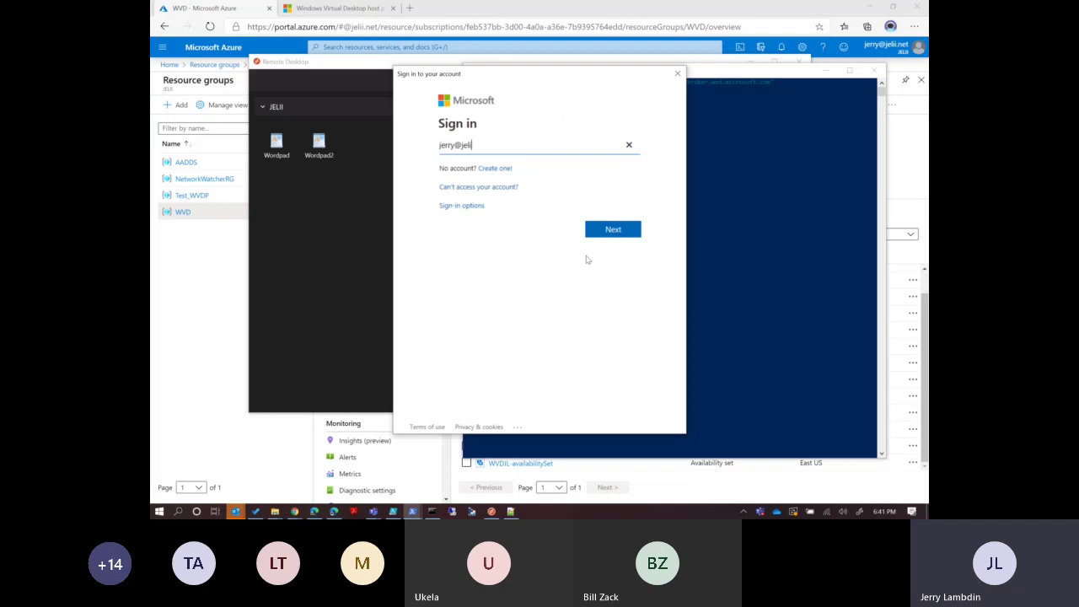
pyautogui.press('Return')
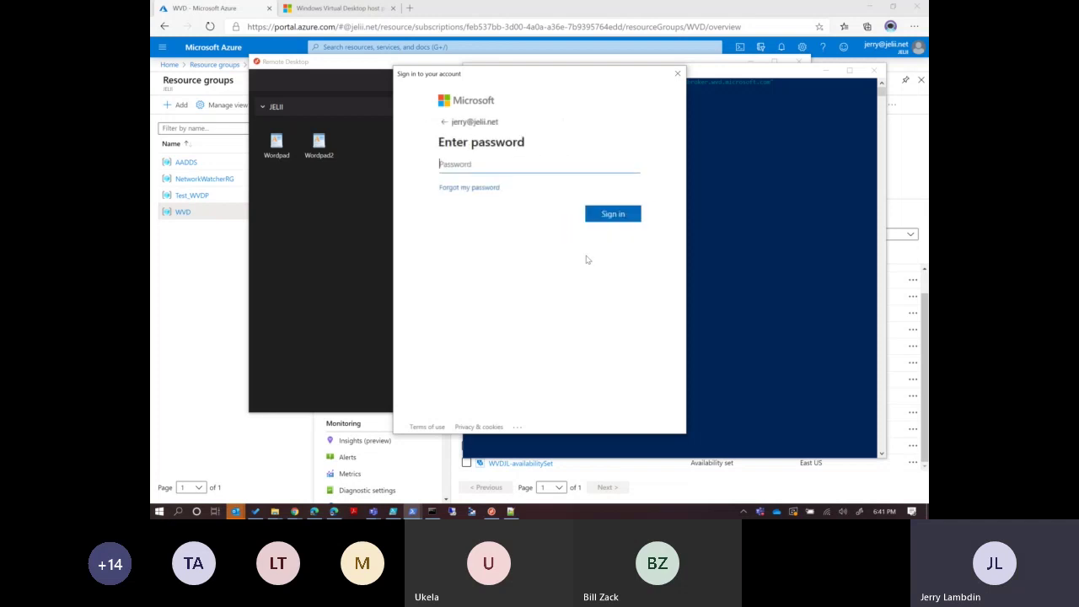
pyautogui.write('•••••••••••••••')
pyautogui.press('Return')
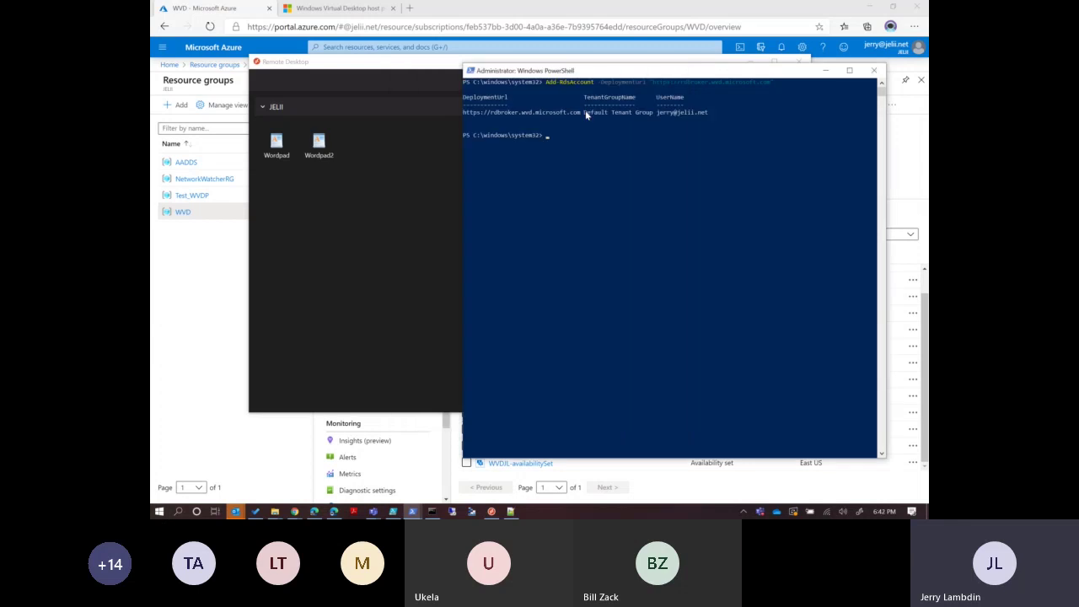
pyautogui.write('Get-RdsTenant')
# List the WVD tenants and copy the JELII tenant name.
pyautogui.press('Return')
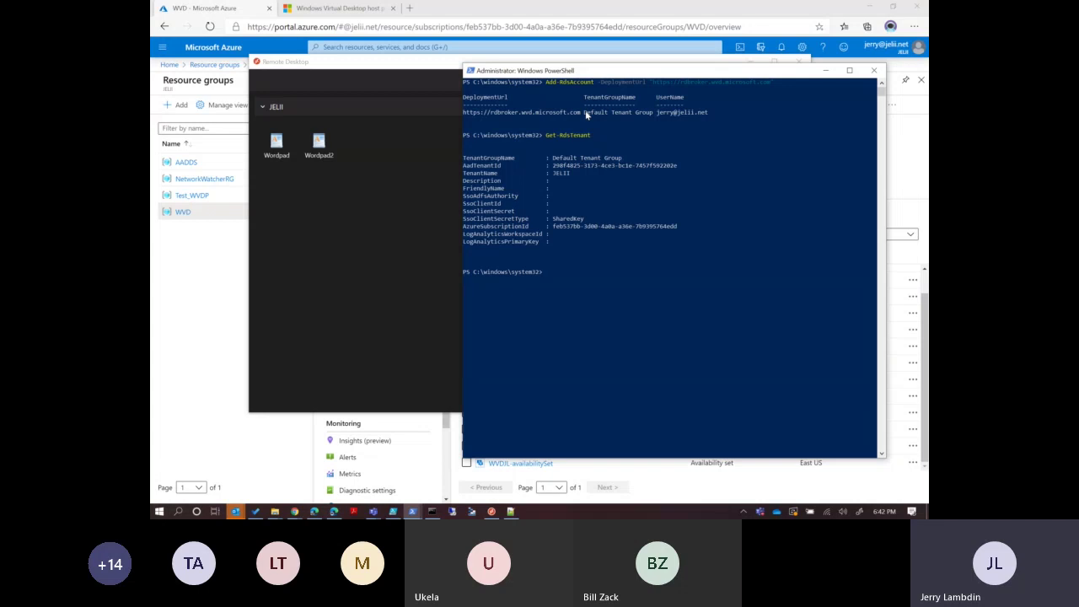
pyautogui.moveTo(574, 173); pyautogui.dragTo(555, 175)
pyautogui.press('Return')
# Enter Get-RdsHostPool -TenantName 'JELII' at the prompt.
pyautogui.write('Ge')
pyautogui.press('BackSpace')
pyautogui.press('BackSpace')
pyautogui.write('Ge')
pyautogui.write("h -TenantName 'JELII'")
pyautogui.press('Return')
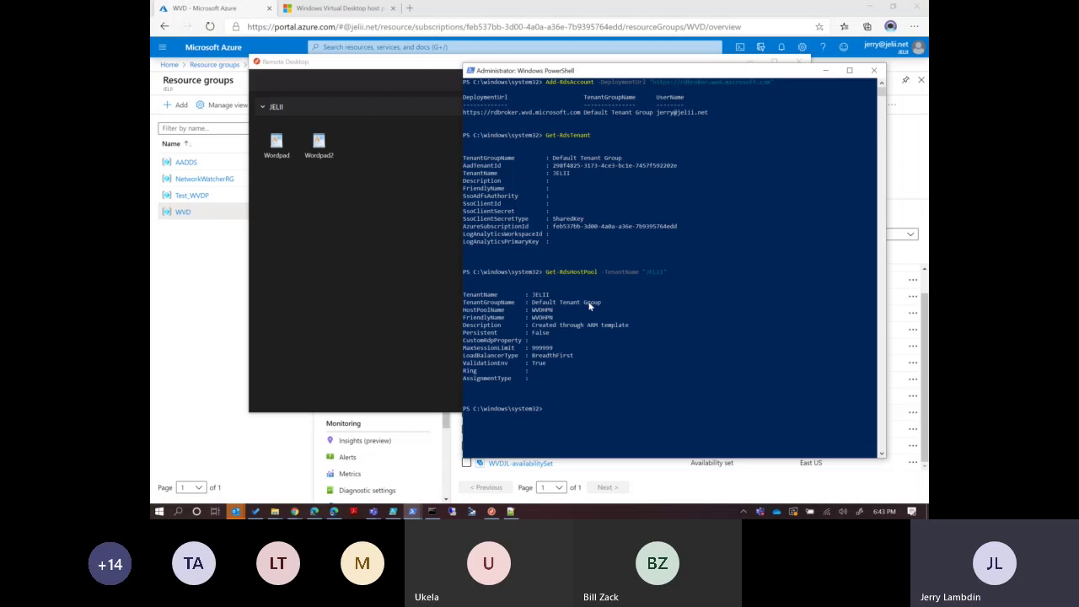
pyautogui.moveTo(557, 319); pyautogui.dragTo(462, 324)
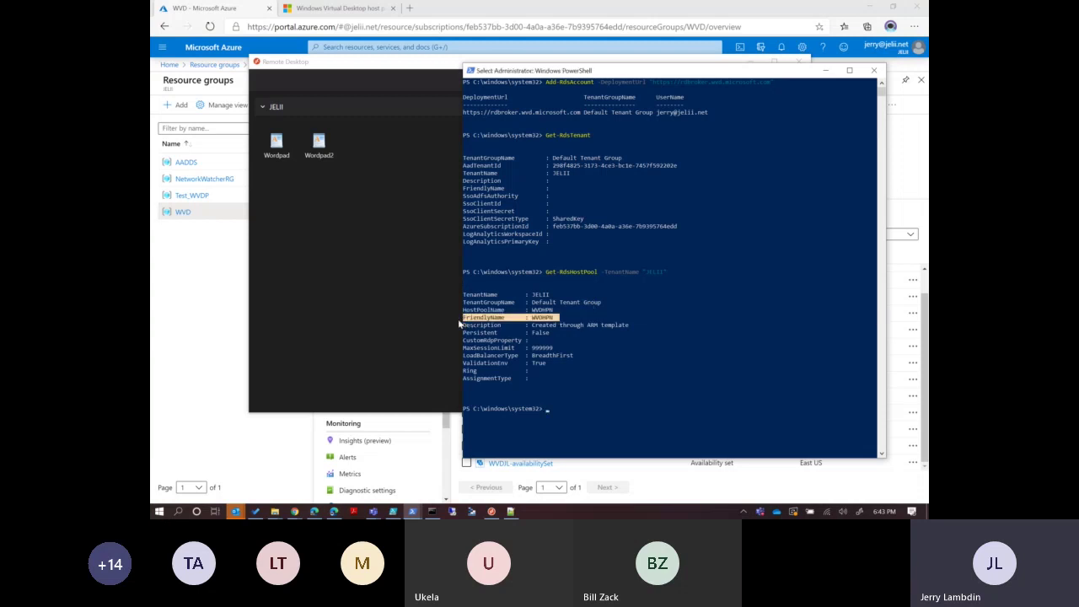
pyautogui.rightClick(540, 321)
pyautogui.click(634, 401)
pyautogui.moveTo(573, 358); pyautogui.dragTo(464, 361)
pyautogui.click(610, 362)
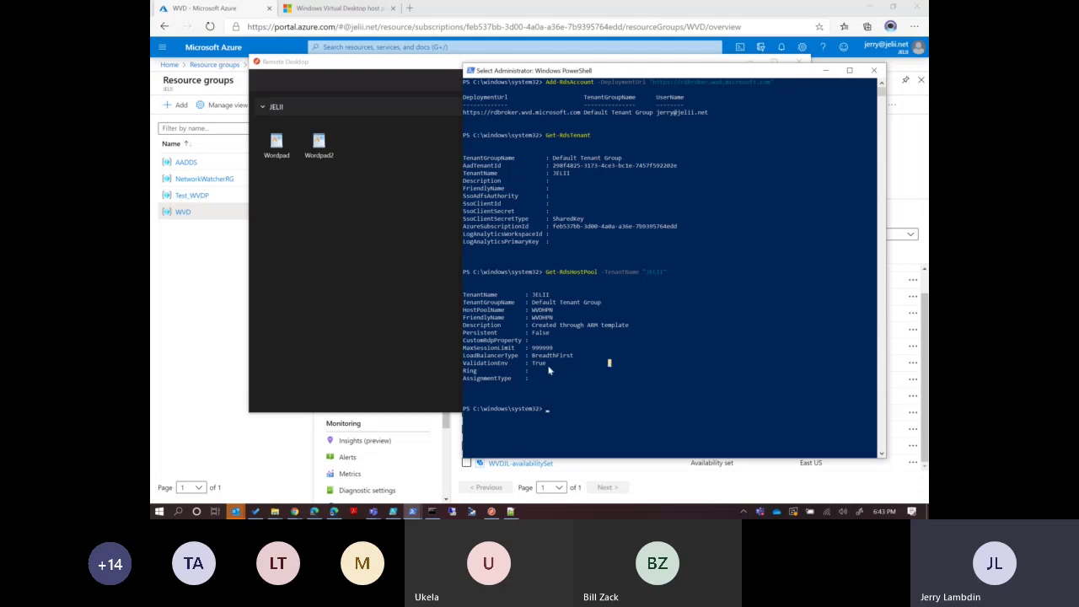
pyautogui.moveTo(552, 364); pyautogui.dragTo(470, 366)
pyautogui.rightClick(602, 395)
pyautogui.write('Get')
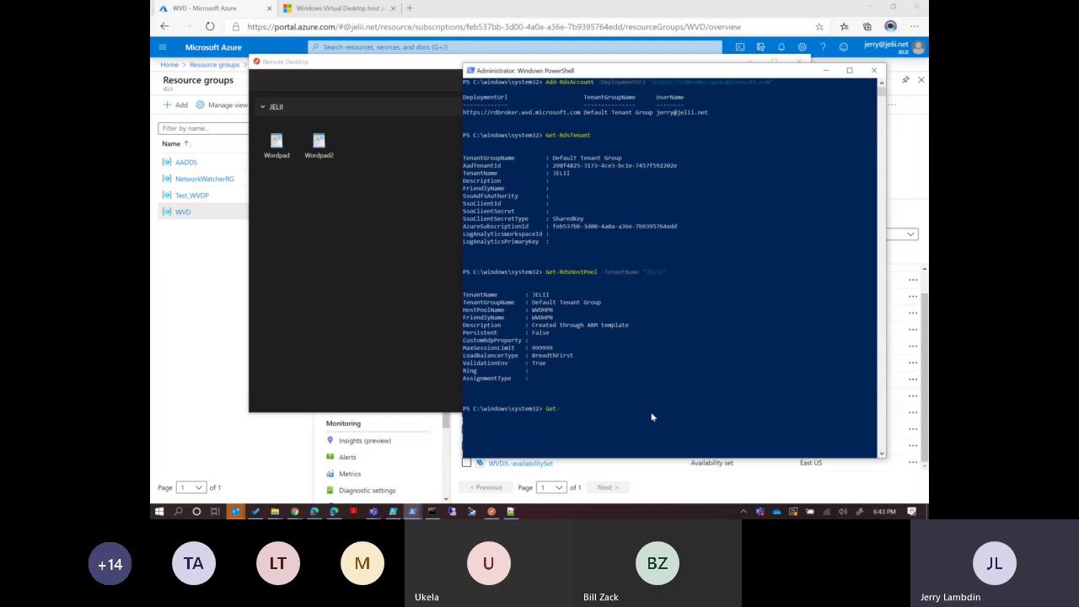
pyautogui.write('-rdsse')
pyautogui.press('Tab')
pyautogui.write('-t')
pyautogui.press('Tab')
pyautogui.write('-h')
pyautogui.press('Tab')
pyautogui.write('"WVDHPN')
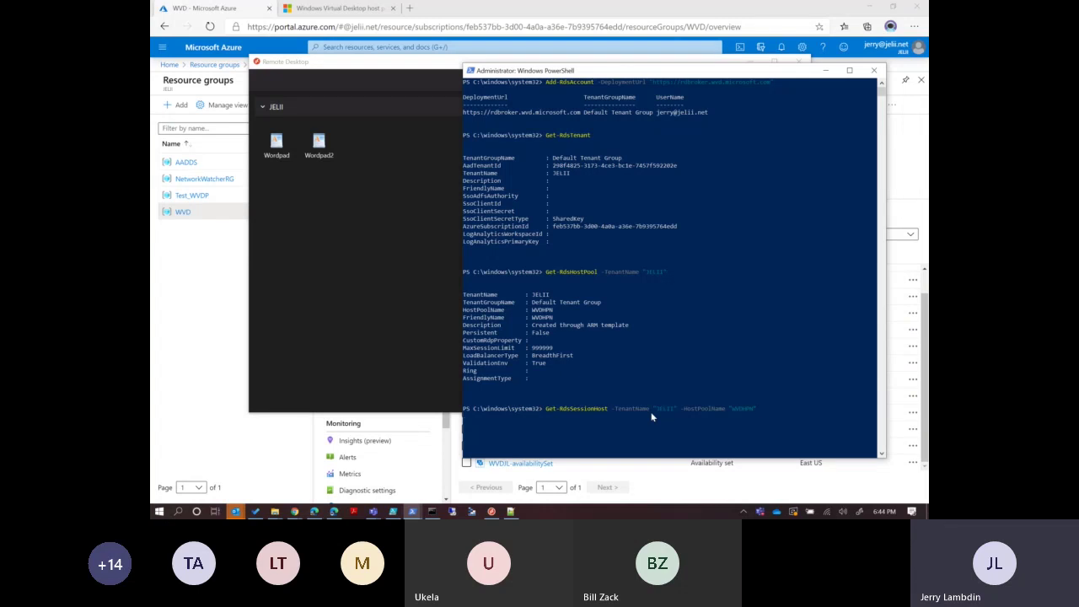
pyautogui.write('"')
pyautogui.press('Return')
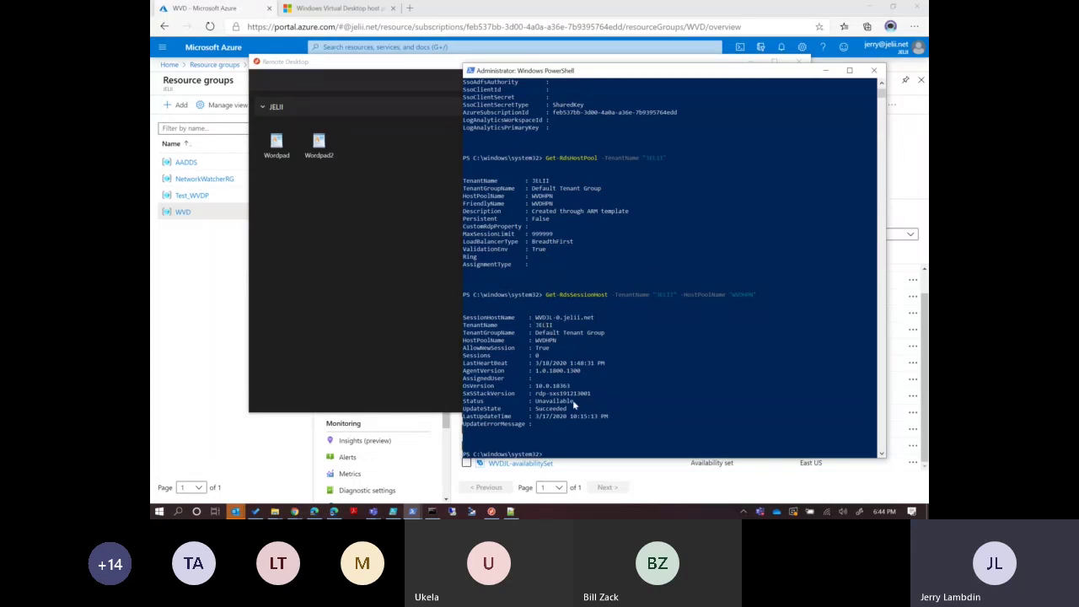
pyautogui.moveTo(573, 400); pyautogui.dragTo(463, 407)
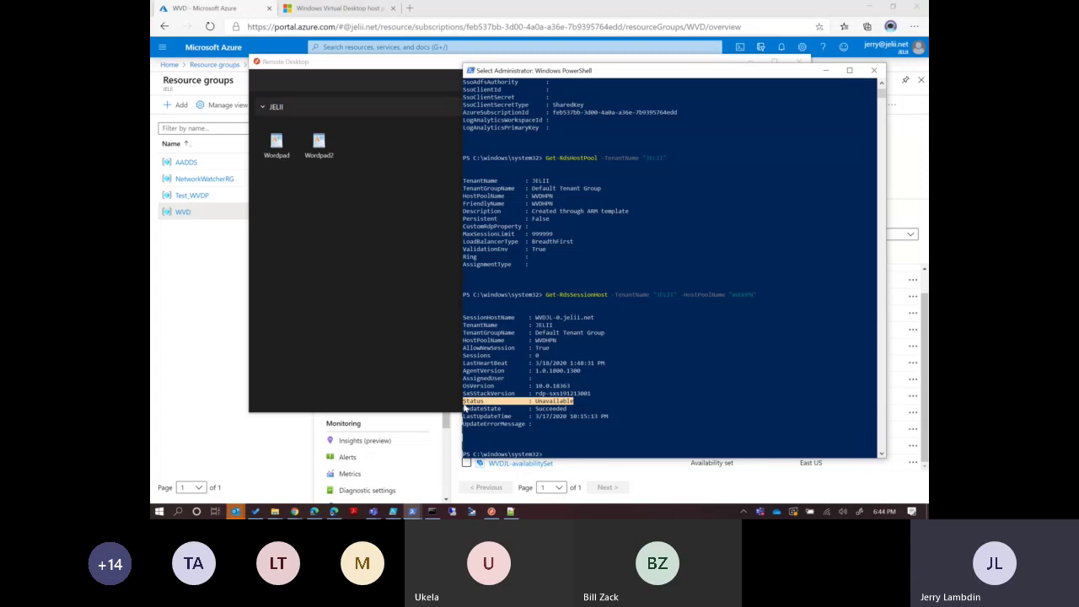
pyautogui.click(600, 450)
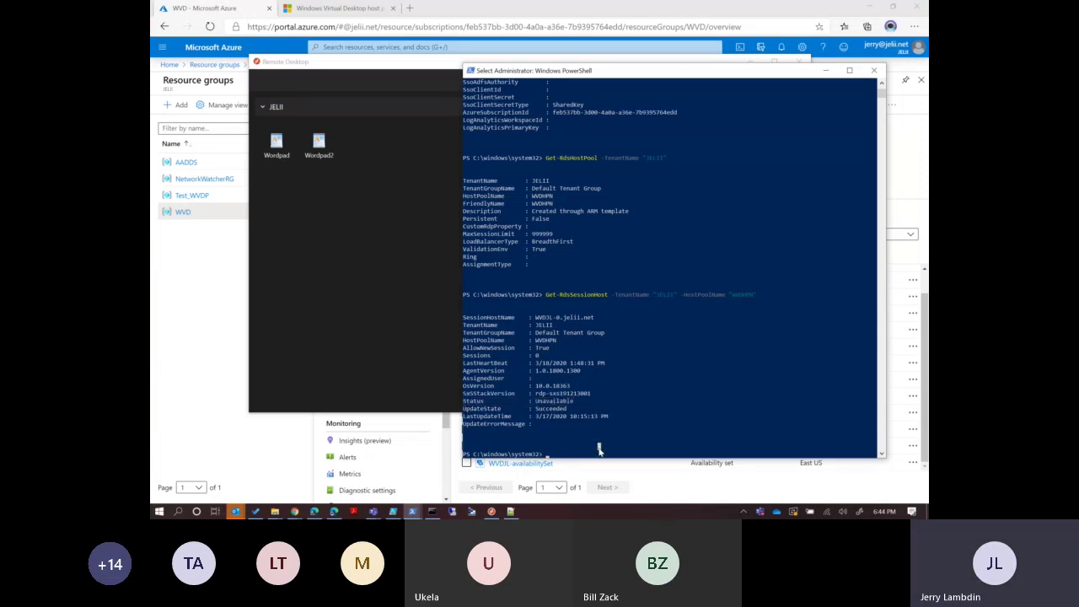
# Query Get-RdsAppGroup for tenant JELII and pool WVDHPN, showing AppGroup1 and Desktop Application Group.
pyautogui.write('Get-rds')
pyautogui.press('Tab')
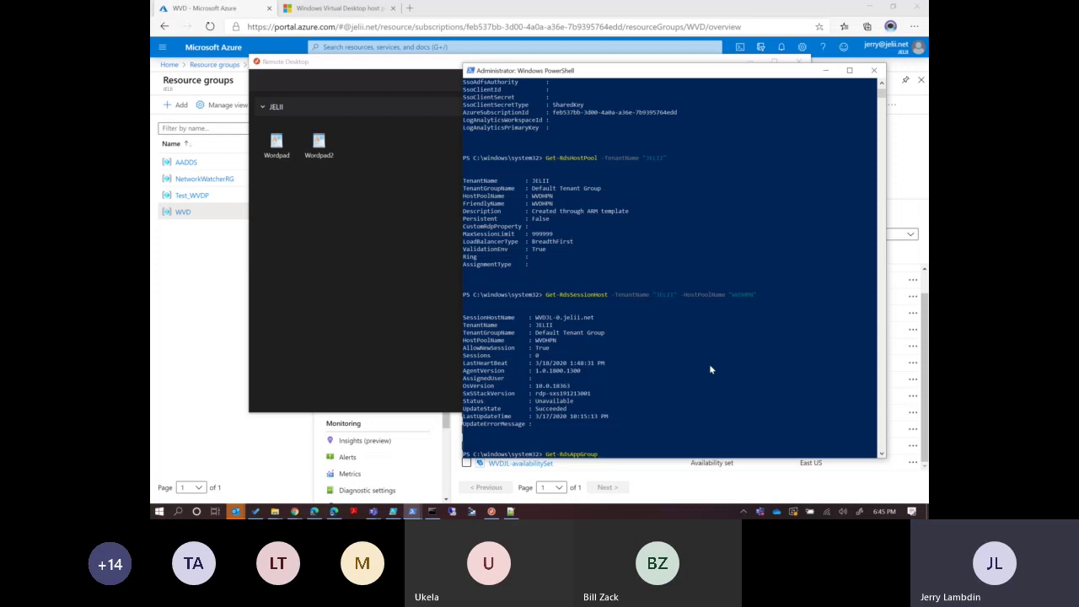
pyautogui.write('-TenantName "JELII" -HostPoolName "WVD')
pyautogui.write('HPN"')
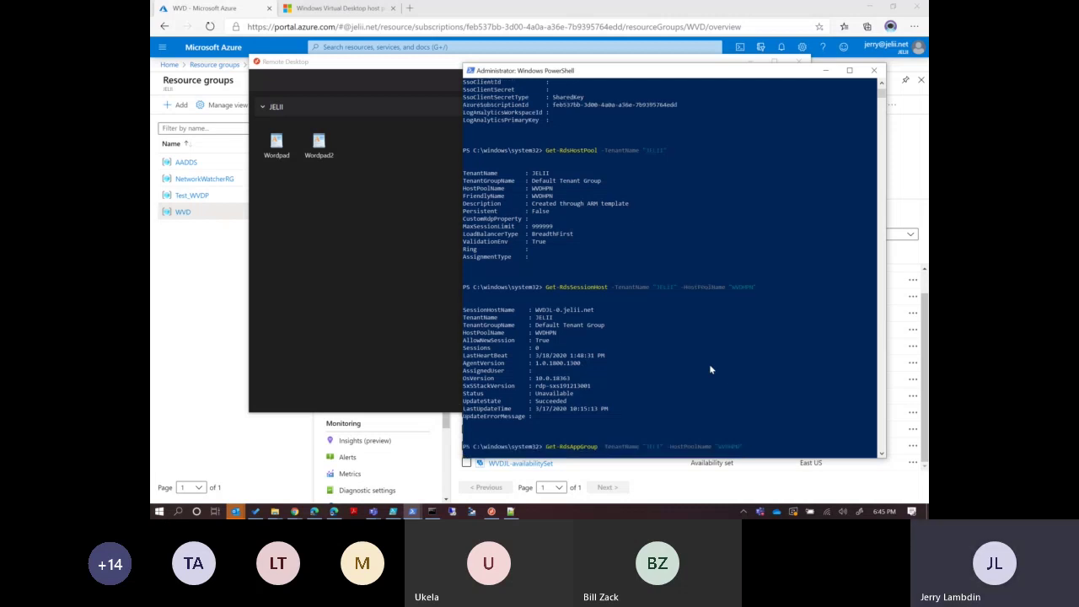
pyautogui.press('Return')
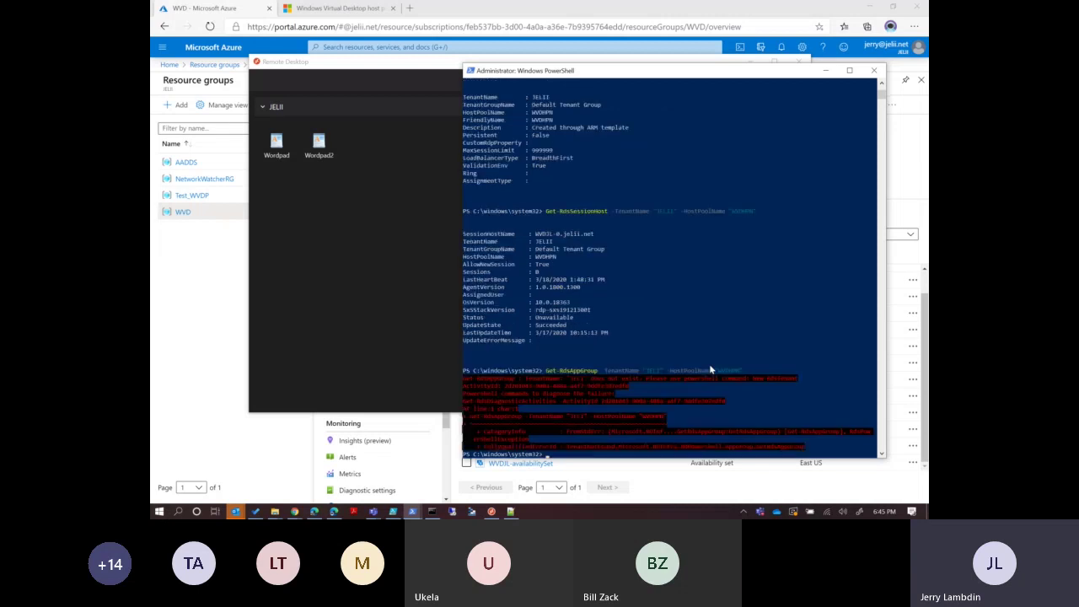
pyautogui.press('Up')
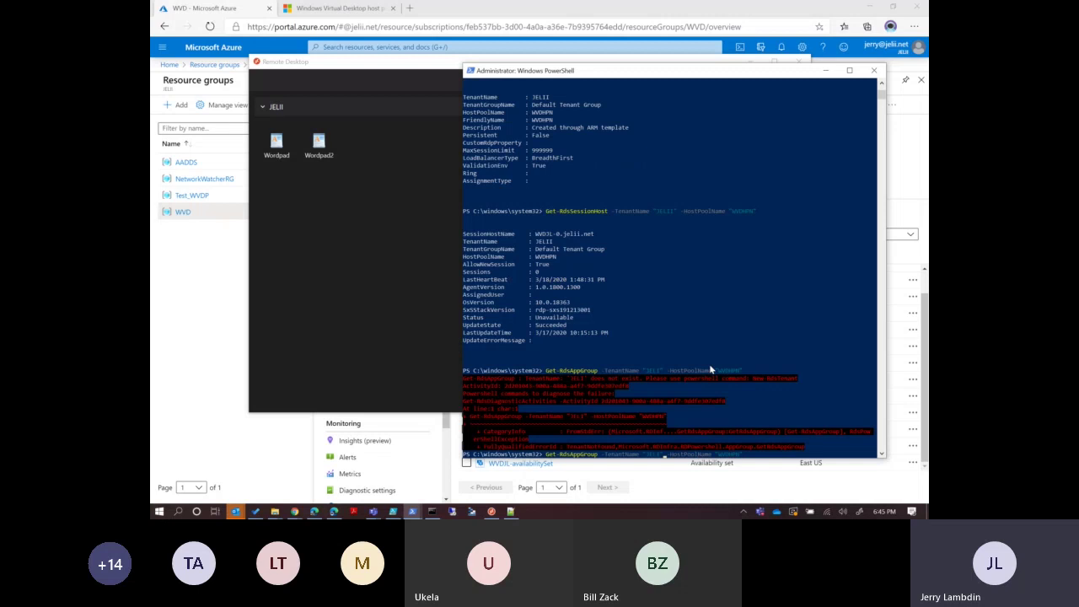
pyautogui.press('Return')
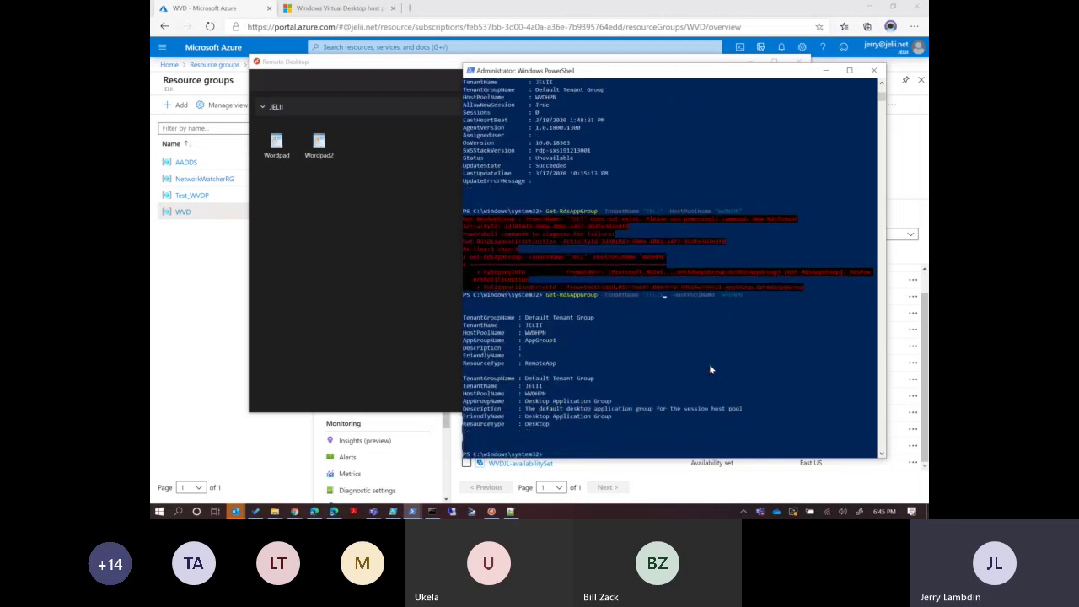
pyautogui.moveTo(617, 407); pyautogui.dragTo(524, 408)
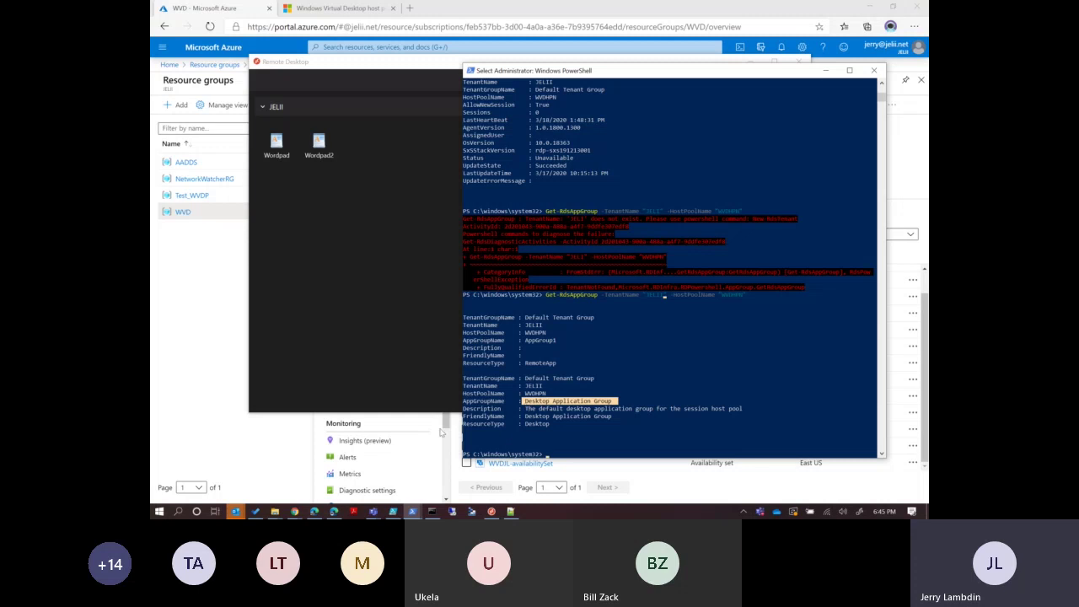
pyautogui.click(393, 511)
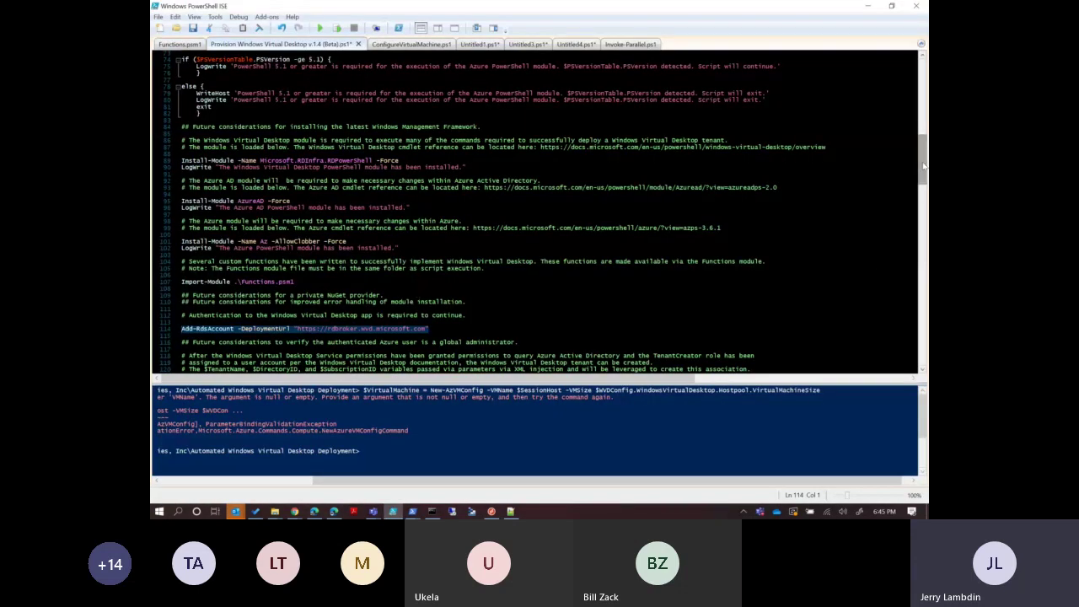
# Review the Connect-AzureAD and Add-RdsAppGroupUser lines in the ISE script, then minimize it.
pyautogui.moveTo(925, 159); pyautogui.dragTo(925, 276)
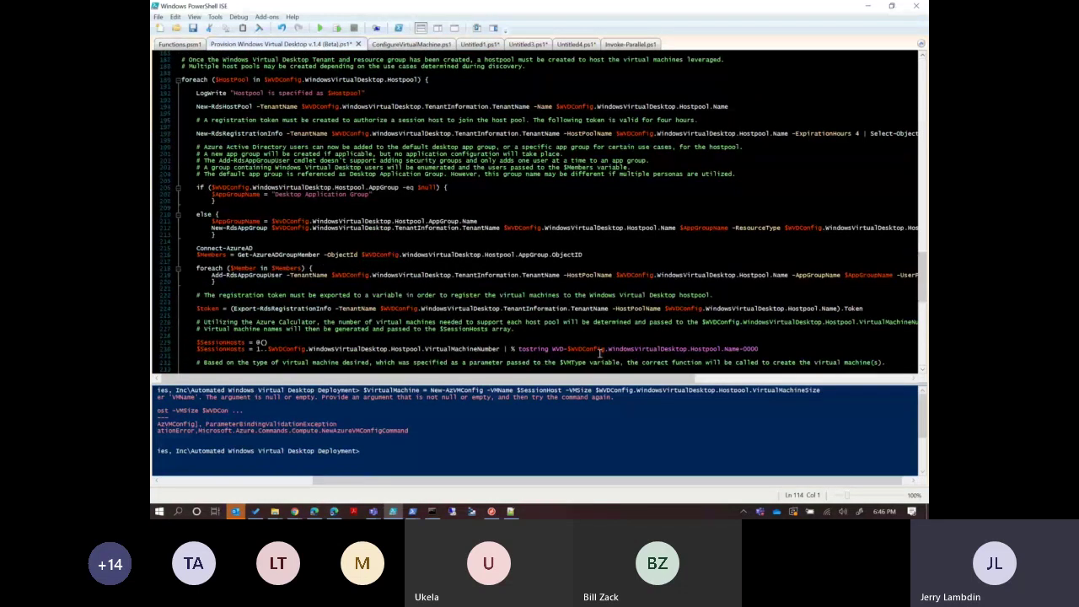
pyautogui.moveTo(196, 248); pyautogui.dragTo(283, 289)
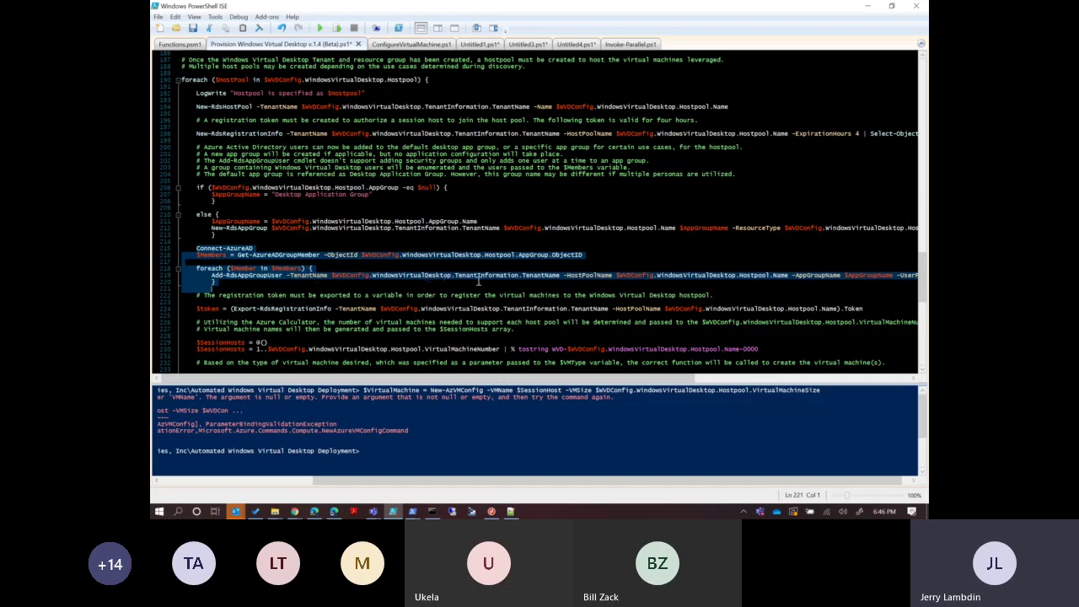
pyautogui.click(863, 6)
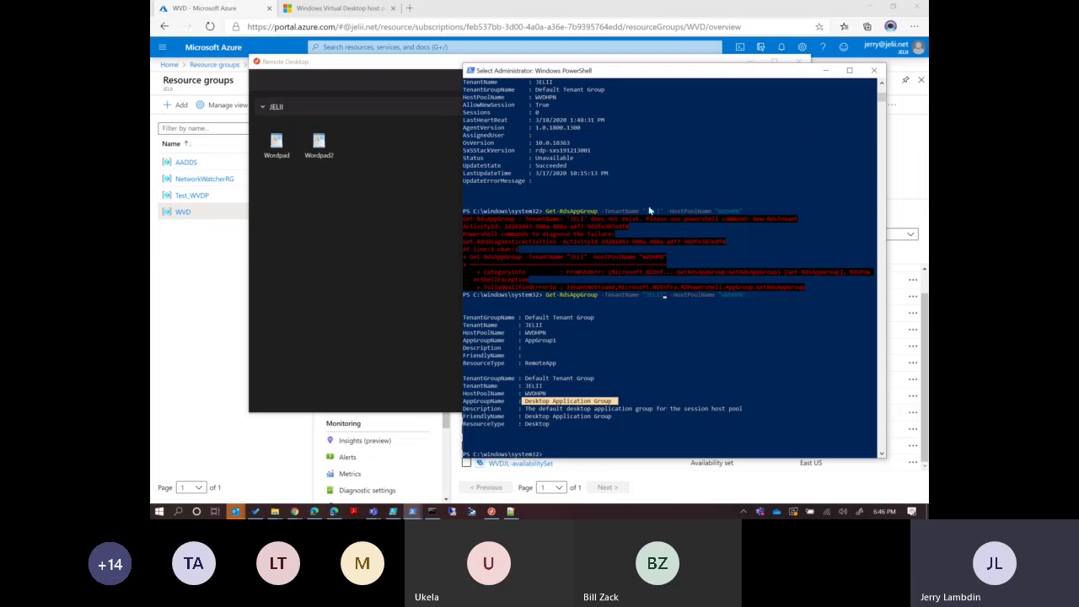
pyautogui.moveTo(554, 344); pyautogui.dragTo(530, 346)
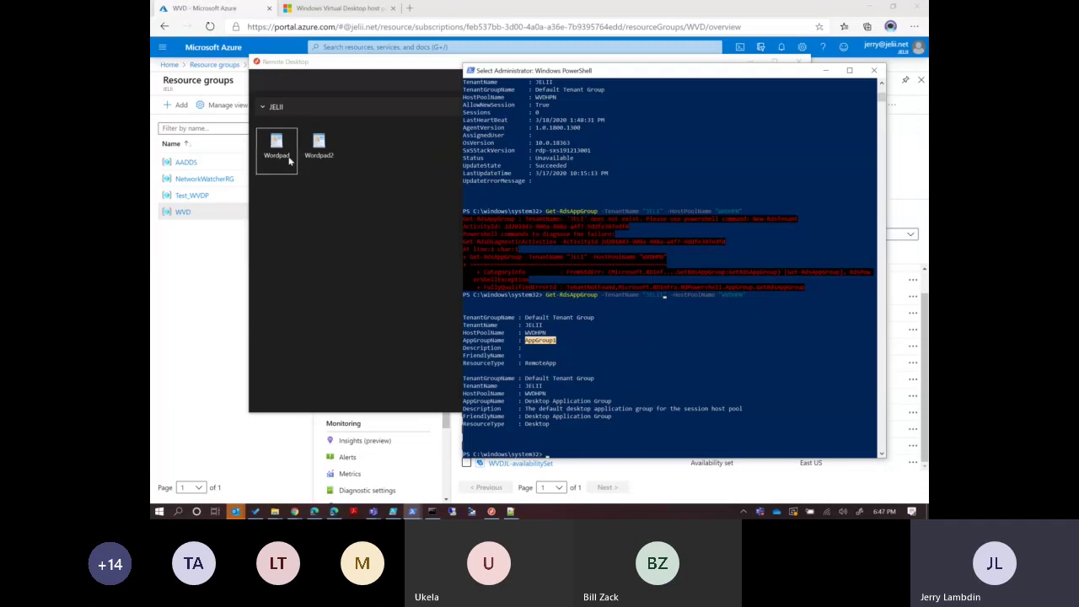
pyautogui.doubleClick(288, 160)
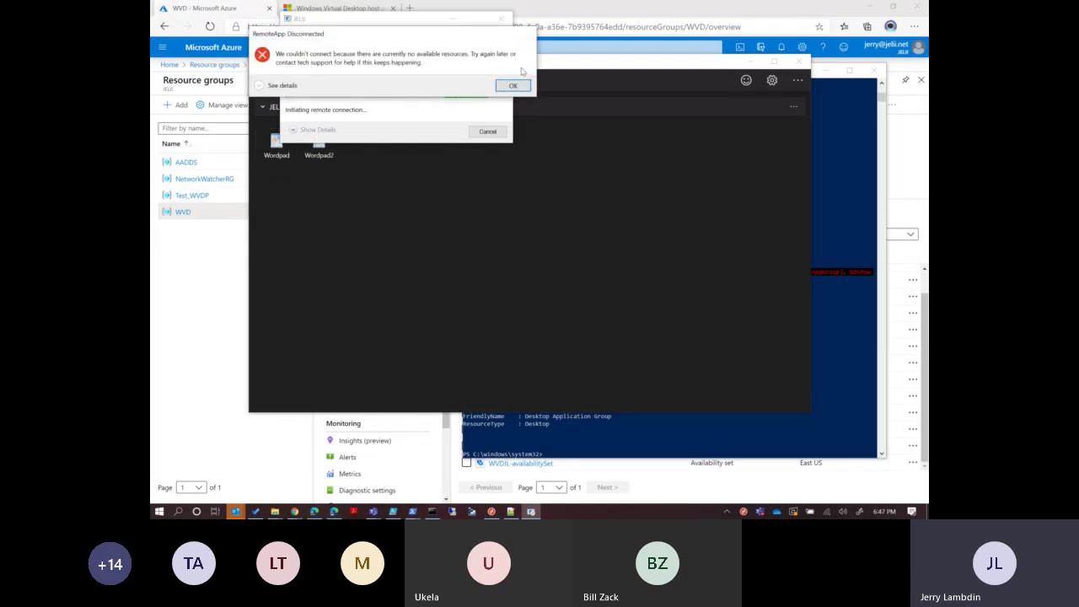
pyautogui.click(259, 85)
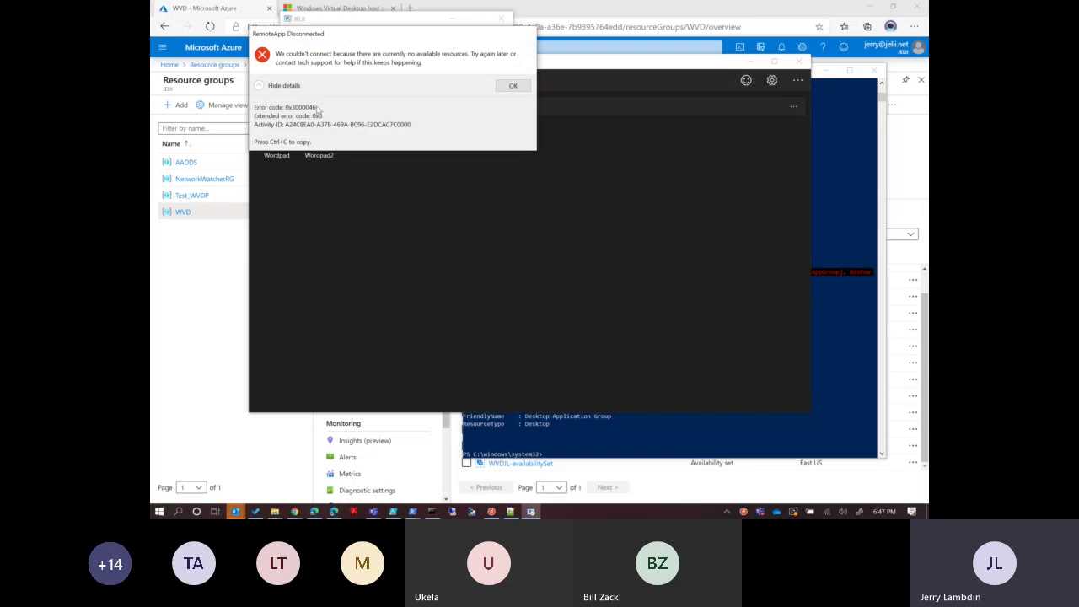
pyautogui.click(514, 86)
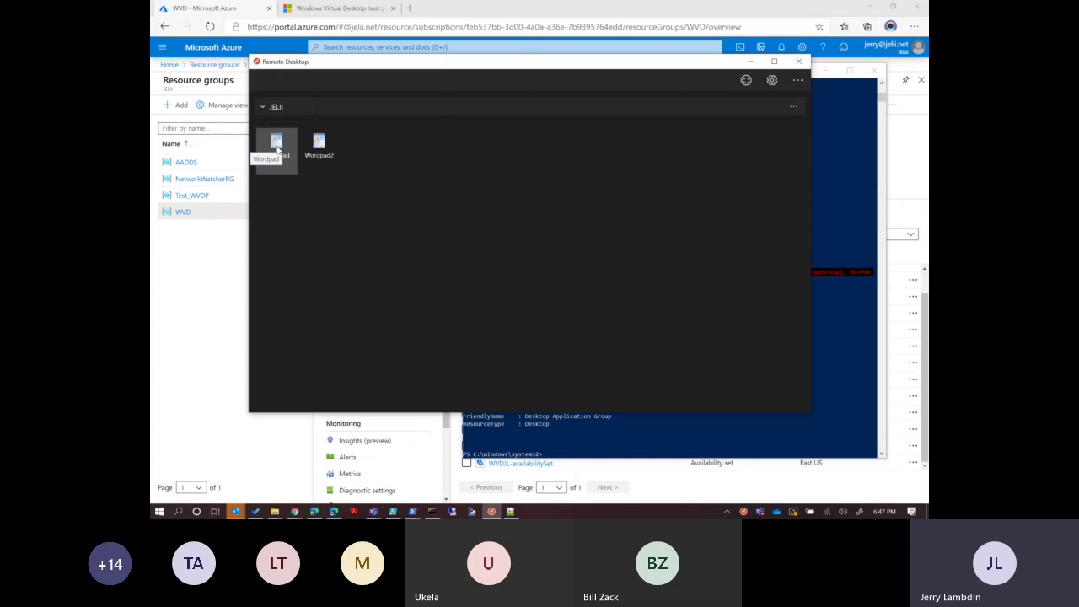
pyautogui.click(617, 438)
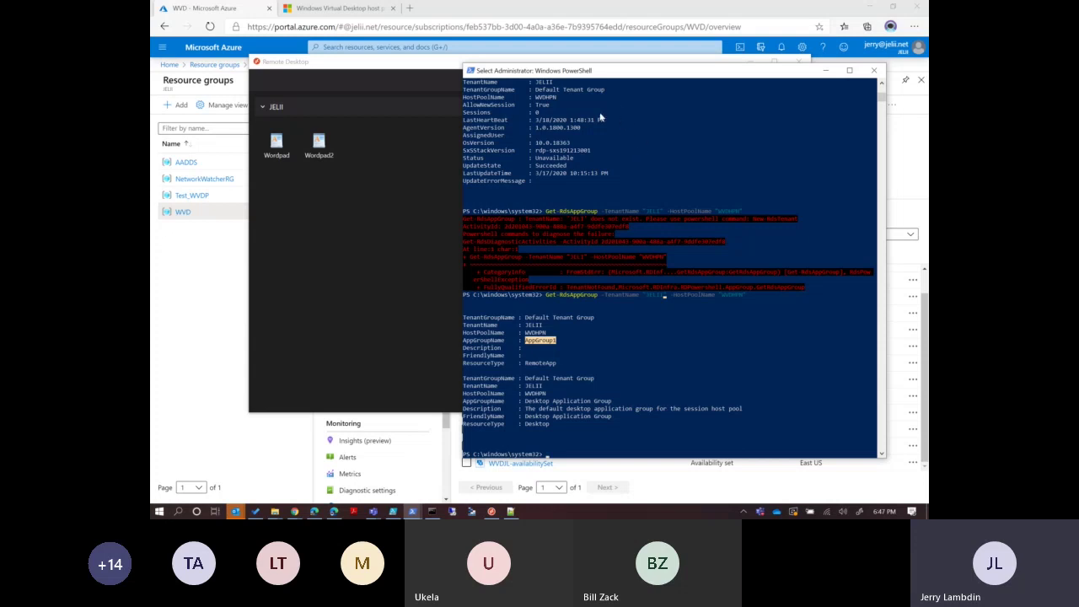
# Try tab-completing Get-Rds commands such as Get-RdsHostPool and Get-RdsSessionHost.
pyautogui.rightClick(772, 381)
pyautogui.write('Get-rds')
pyautogui.press('Tab')
pyautogui.press('BackSpace')
pyautogui.press('BackSpace')
pyautogui.press('BackSpace')
pyautogui.press('BackSpace')
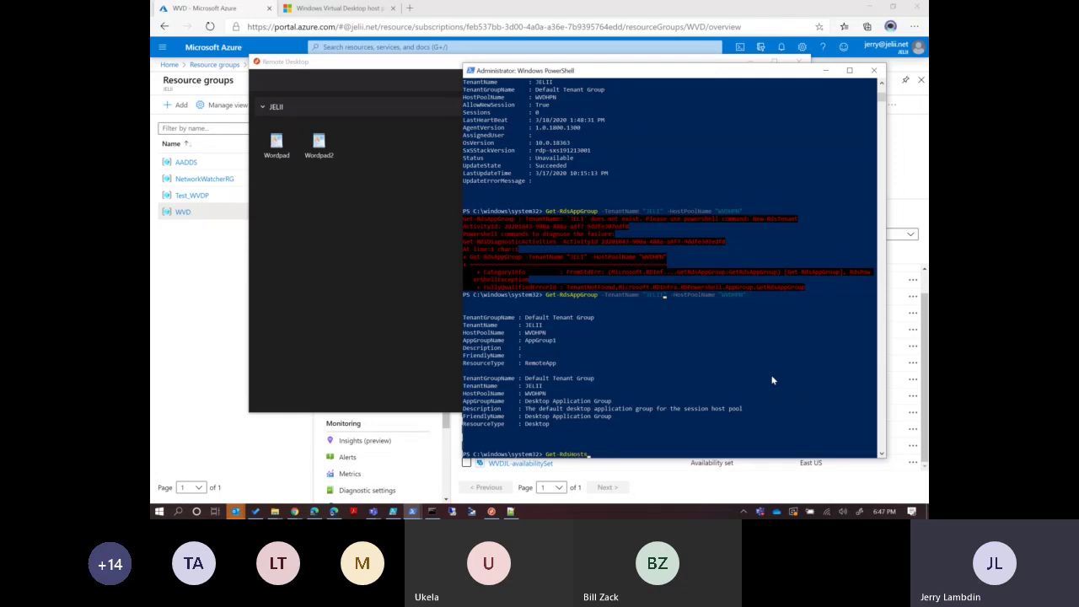
pyautogui.press('BackSpace')
pyautogui.press('Tab')
pyautogui.press('BackSpace')
pyautogui.press('BackSpace')
pyautogui.press('BackSpace')
pyautogui.press('BackSpace')
pyautogui.press('BackSpace')
pyautogui.press('BackSpace')
pyautogui.press('BackSpace')
pyautogui.press('BackSpace')
pyautogui.write('se')
pyautogui.press('Tab')
# Run Get-RdsUserSession -TenantName "JELII" -HostPoolName "WVDHPN", which returns no sessions.
pyautogui.click(882, 84)
pyautogui.scroll(1, 882, 85)
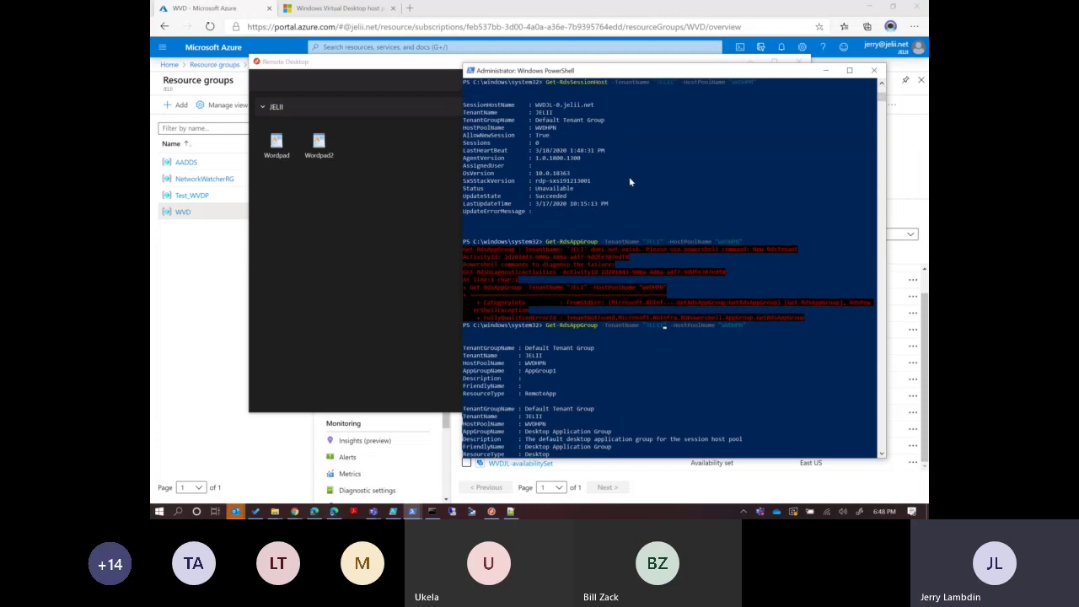
pyautogui.click(882, 452)
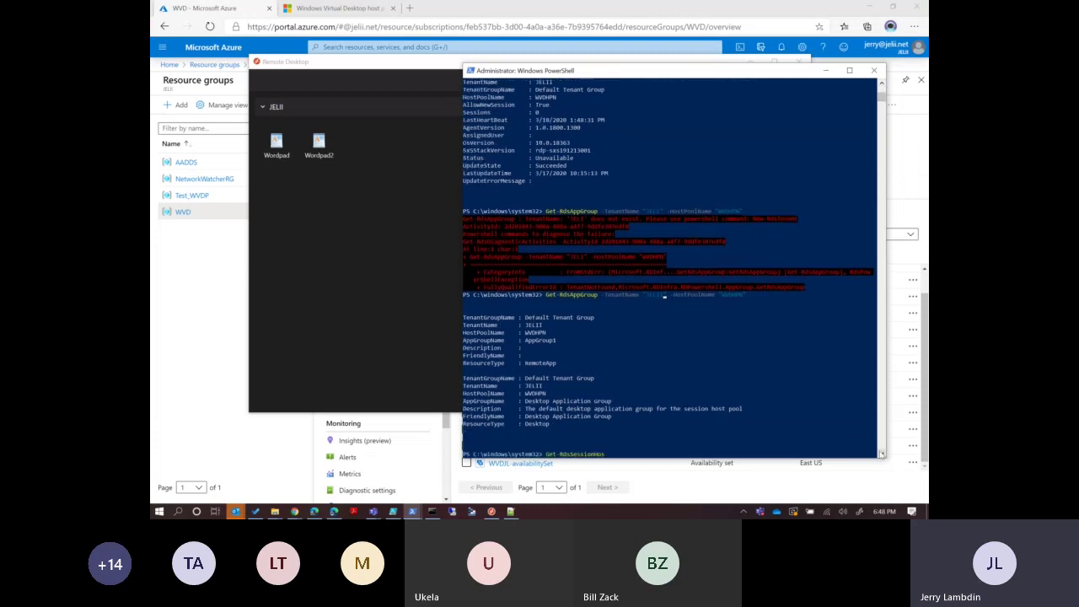
pyautogui.press('BackSpace')
pyautogui.press('BackSpace')
pyautogui.press('BackSpace')
pyautogui.press('BackSpace')
pyautogui.press('BackSpace')
pyautogui.press('BackSpace')
pyautogui.press('BackSpace')
pyautogui.press('BackSpace')
pyautogui.press('BackSpace')
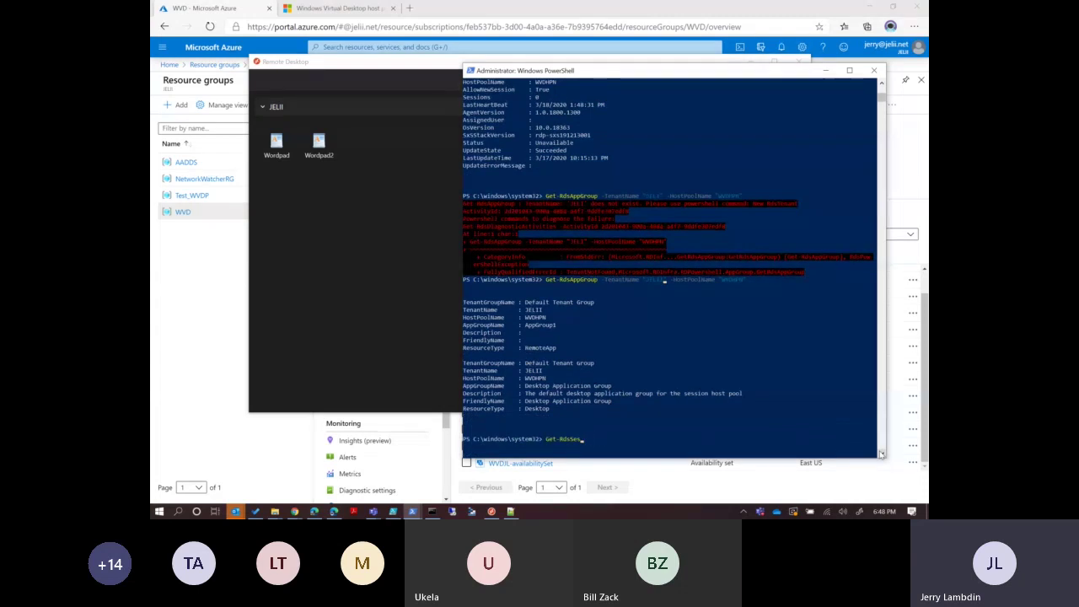
pyautogui.write('UserSession')
pyautogui.write('-TenantName ')
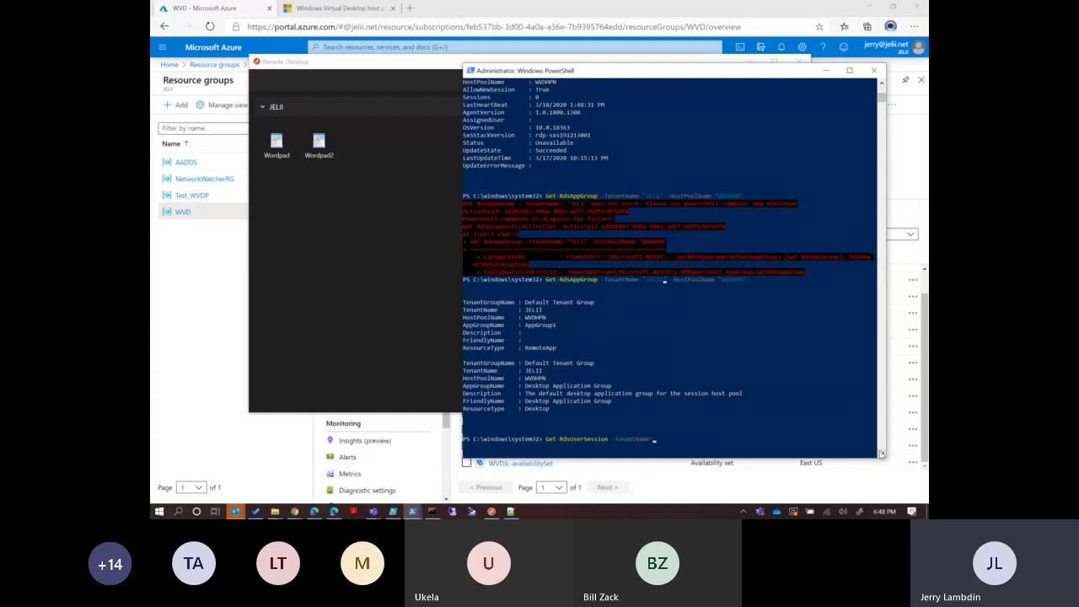
pyautogui.write('"JELII" -HostPoolName "WVDHPN"')
pyautogui.press('Return')
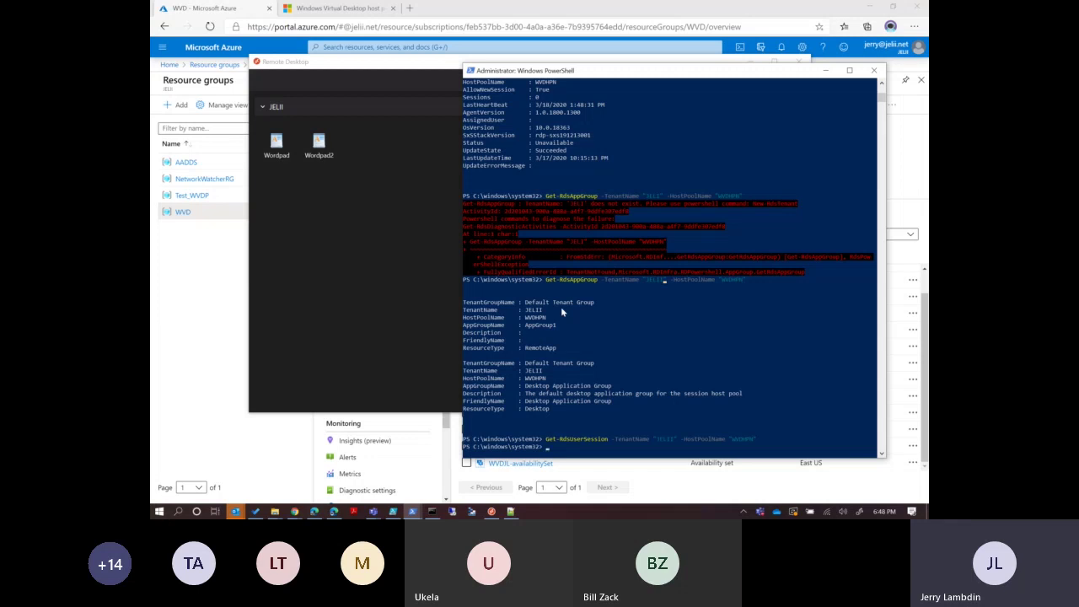
# Start a Remove-RdsUserSession command, then erase it.
pyautogui.write('Remove-res')
pyautogui.press('BackSpace')
pyautogui.press('BackSpace')
pyautogui.write('dsu')
pyautogui.press('BackSpace')
pyautogui.write('use')
pyautogui.press('BackSpace')
pyautogui.press('BackSpace')
pyautogui.press('BackSpace')
pyautogui.press('BackSpace')
pyautogui.press('BackSpace')
pyautogui.press('BackSpace')
pyautogui.press('BackSpace')
pyautogui.press('BackSpace')
pyautogui.press('BackSpace')
pyautogui.press('BackSpace')
pyautogui.press('BackSpace')
pyautogui.press('BackSpace')
pyautogui.press('BackSpace')
# Type New-RdsHostPool -TenantName "JELII" -HostPoolName " at the prompt, leaving it unrun.
pyautogui.write('New-RdsHostPool')
pyautogui.write('-TenantName "JELII" -HostPoolName')
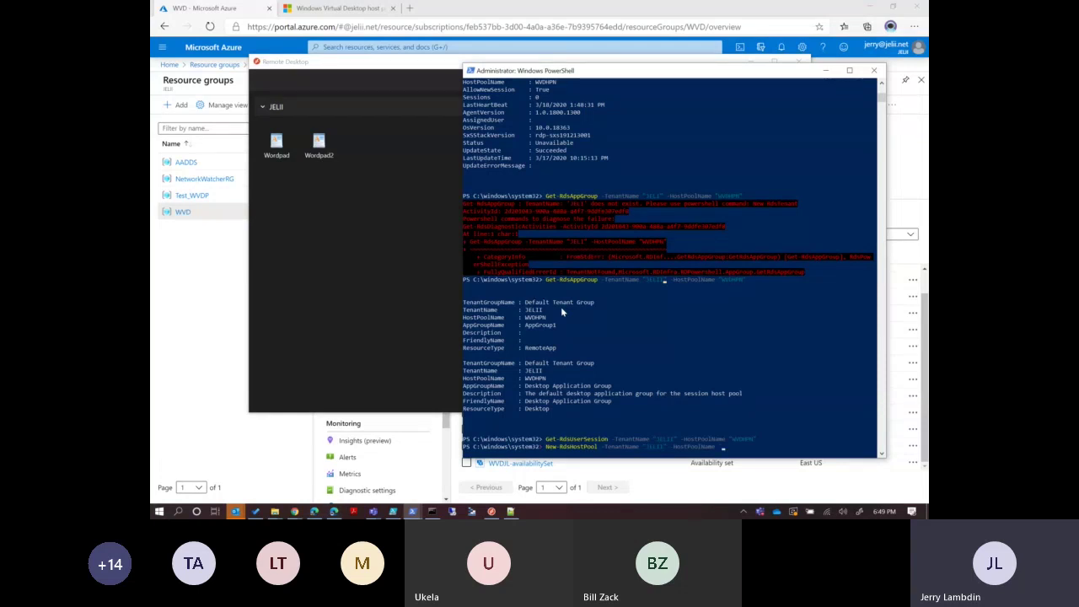
pyautogui.write('"')
# In the Azure portal, go to Virtual machines and browse all Compute images.
pyautogui.click(193, 305)
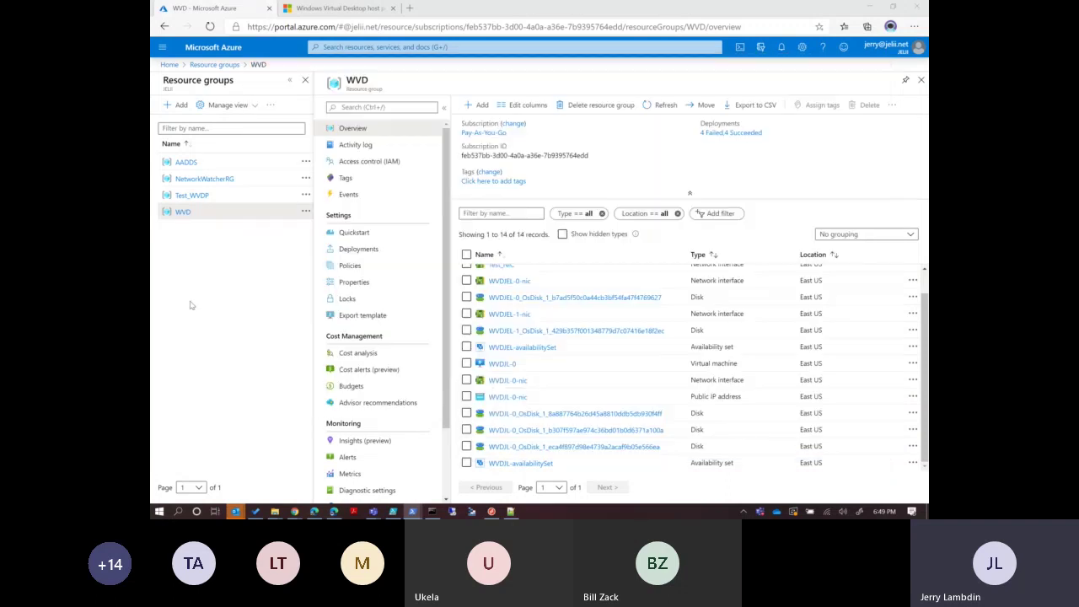
pyautogui.click(172, 67)
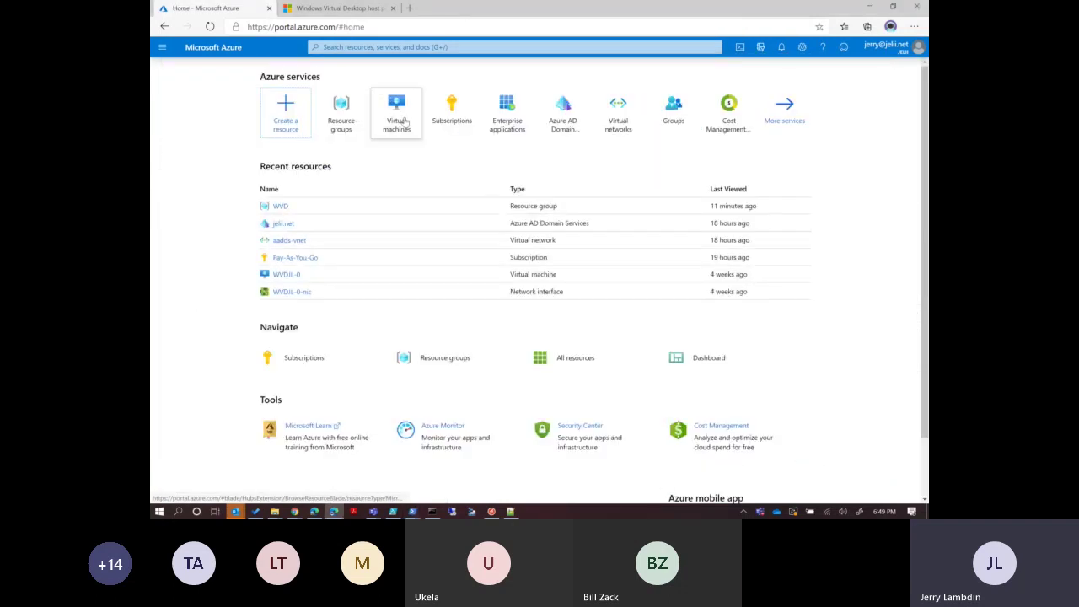
pyautogui.click(405, 123)
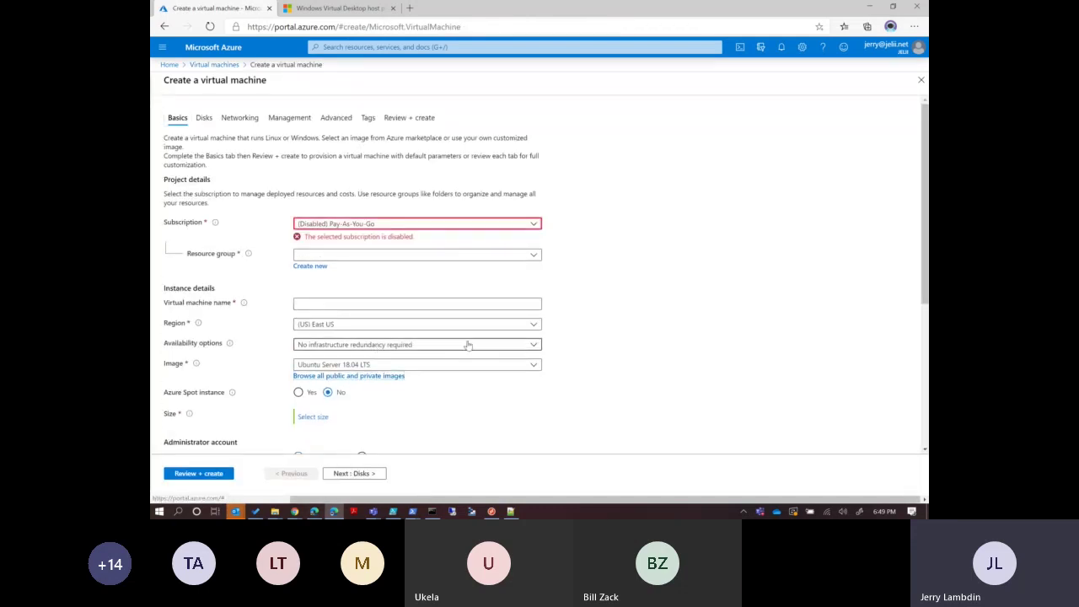
pyautogui.click(369, 378)
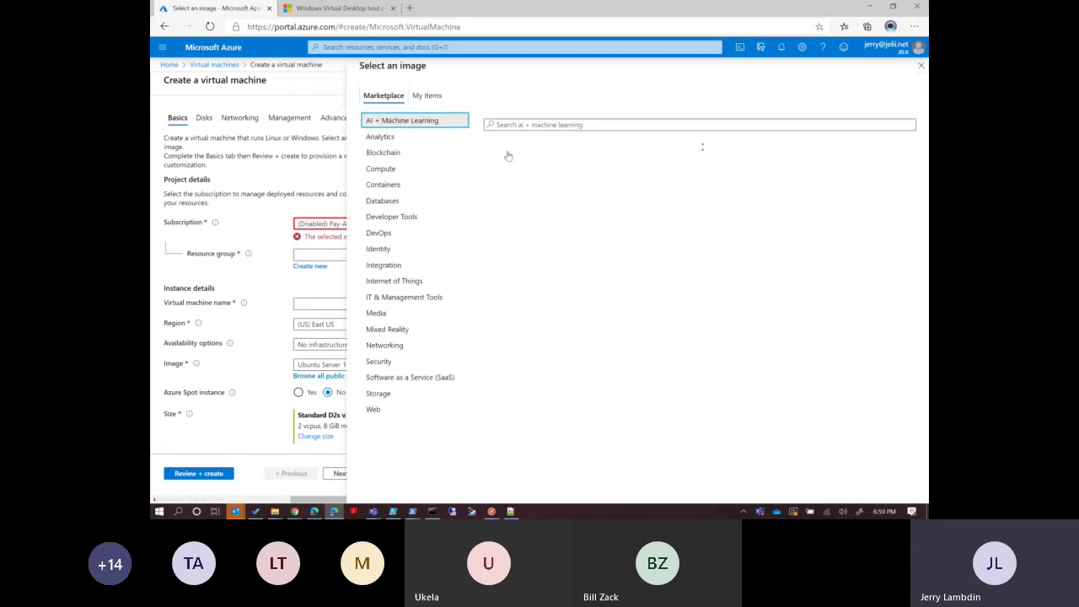
pyautogui.click(404, 170)
# Search 'Windows 10 Enterprise' and choose Windows 10 Enterprise multi-session, Version 1909.
pyautogui.click(536, 126)
pyautogui.write('Windows 1')
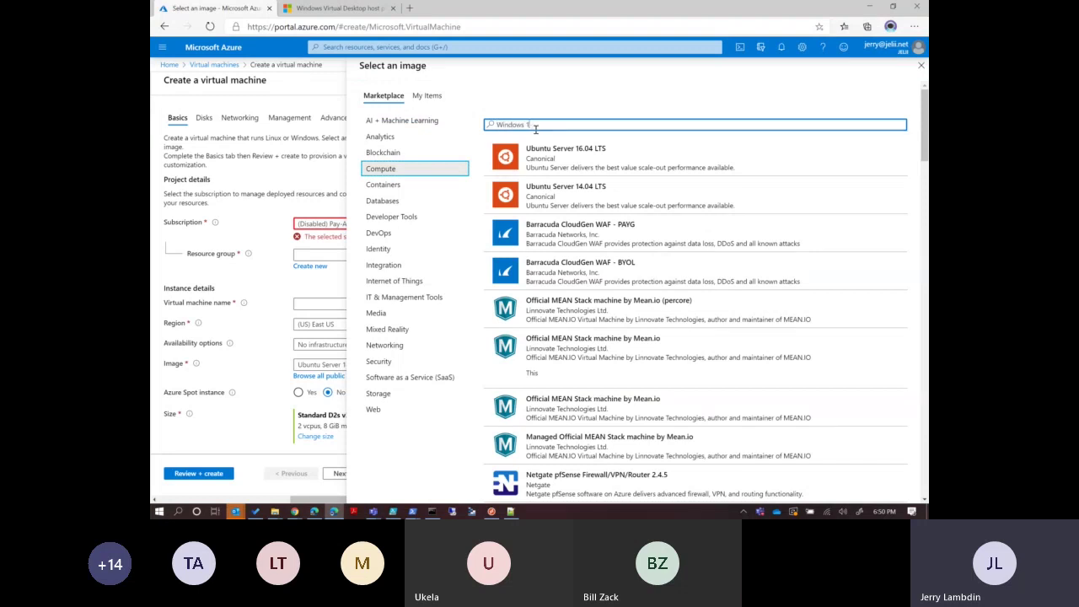
pyautogui.write('0 Enterprise')
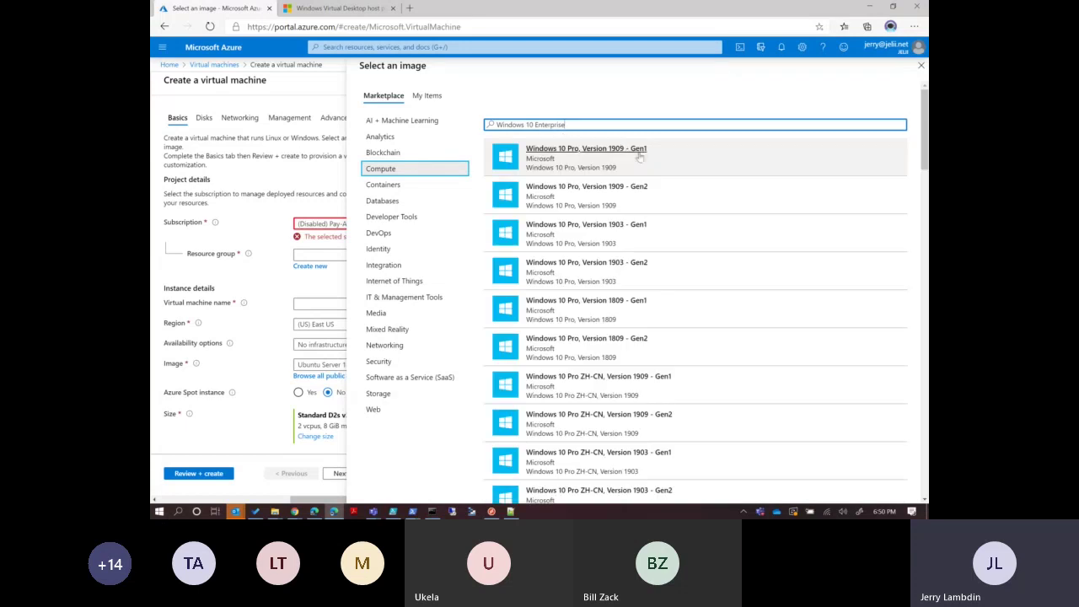
pyautogui.moveTo(925, 145); pyautogui.dragTo(912, 357)
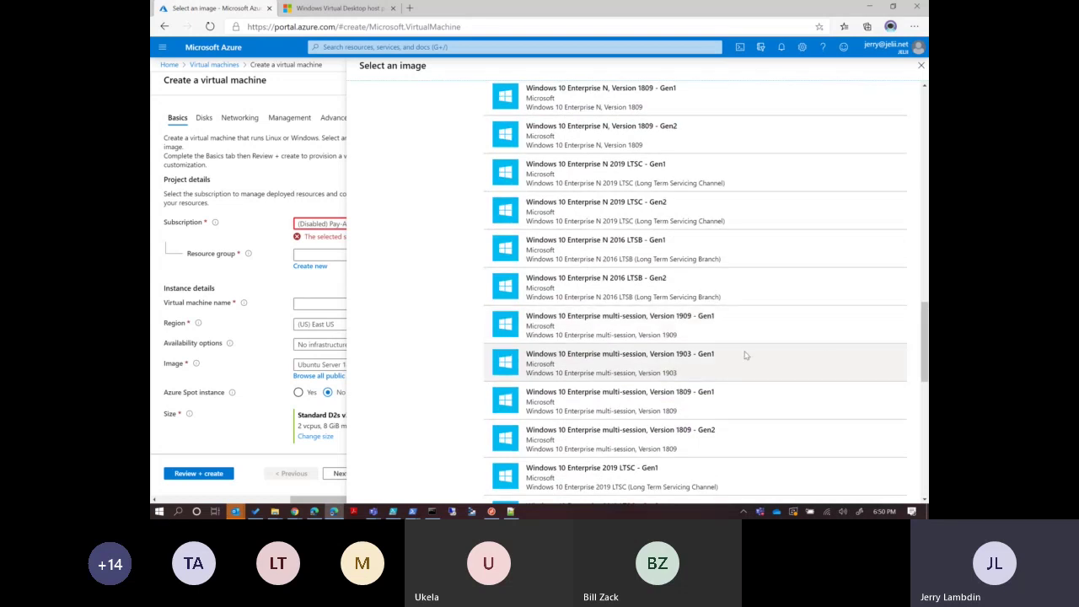
pyautogui.moveTo(926, 354); pyautogui.dragTo(926, 364)
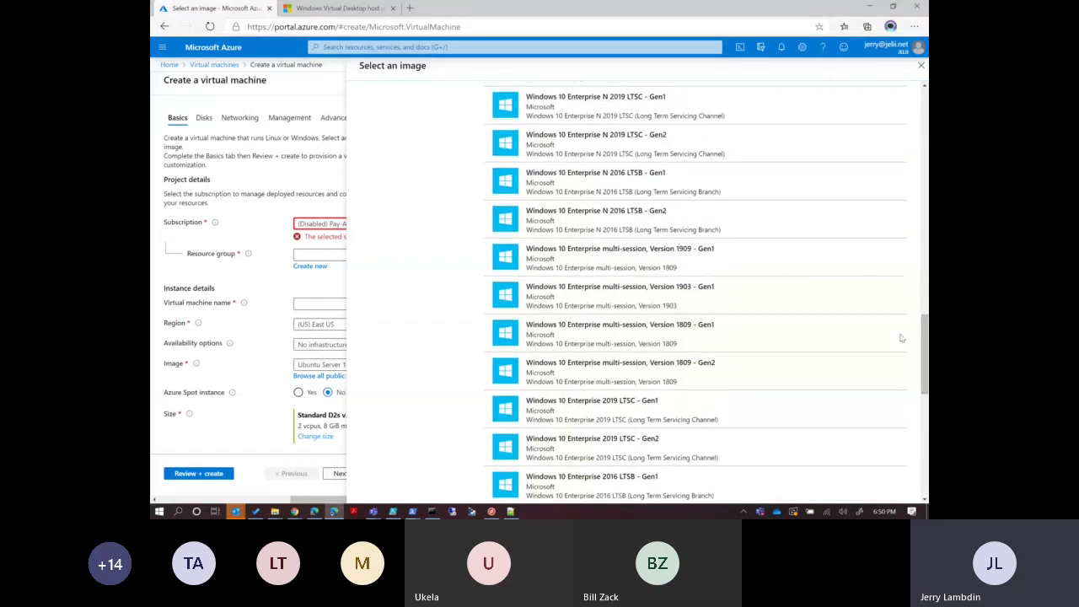
pyautogui.click(705, 250)
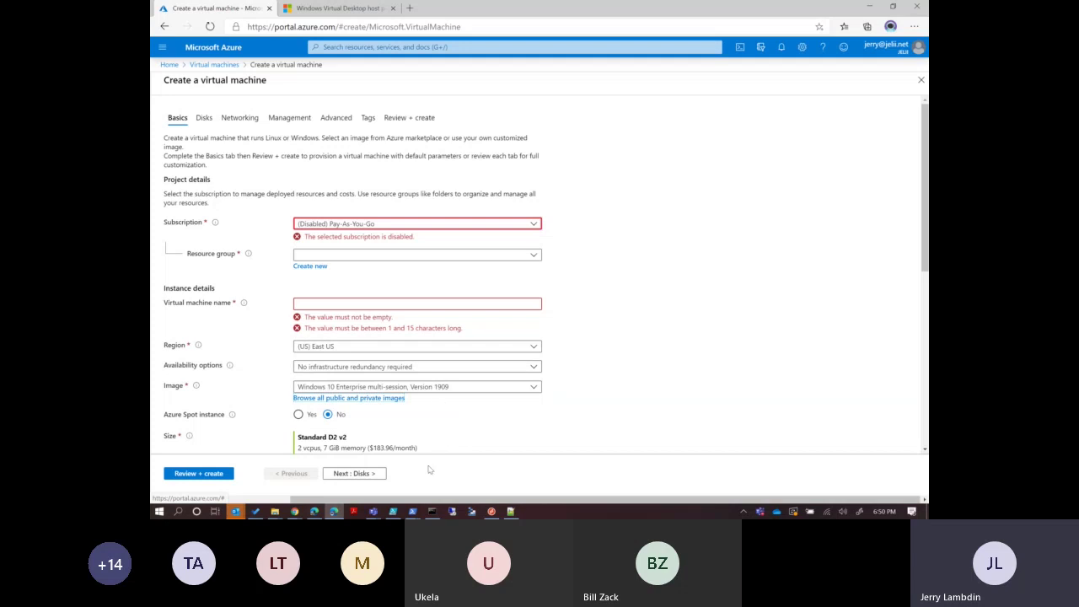
# In the provisioning script, select the registration-token export line, then minimize PowerShell ISE.
pyautogui.click(412, 512)
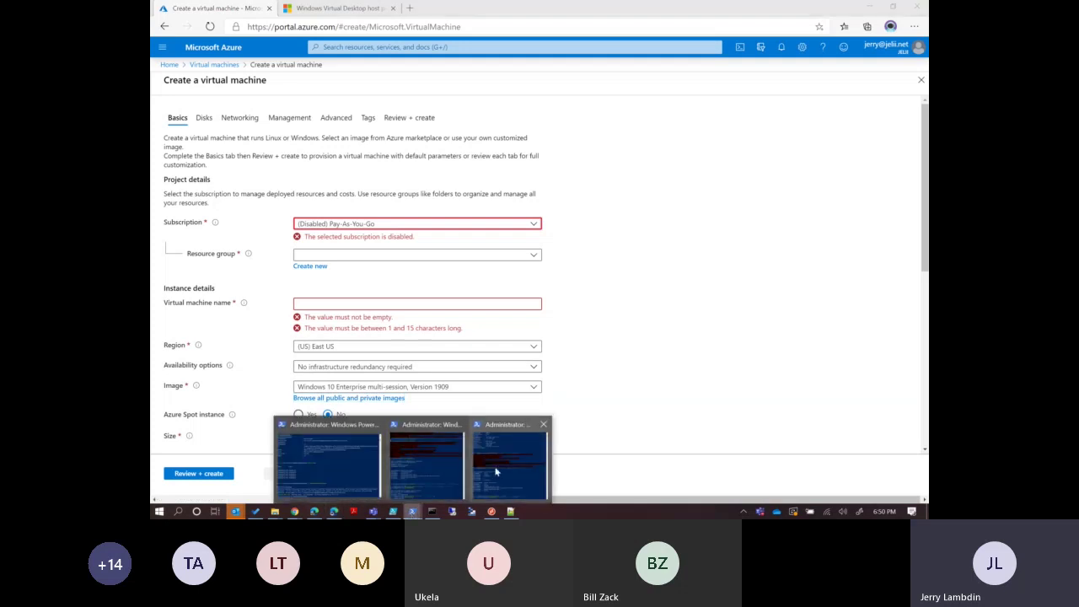
pyautogui.click(424, 485)
pyautogui.click(392, 512)
pyautogui.press('Left')
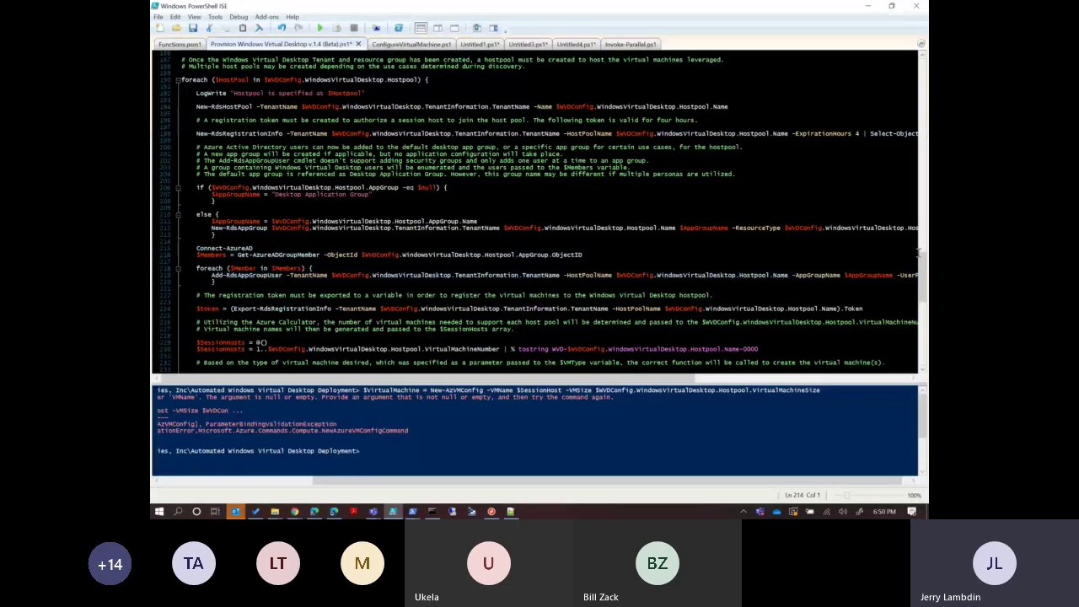
pyautogui.scroll(-3, 923, 278)
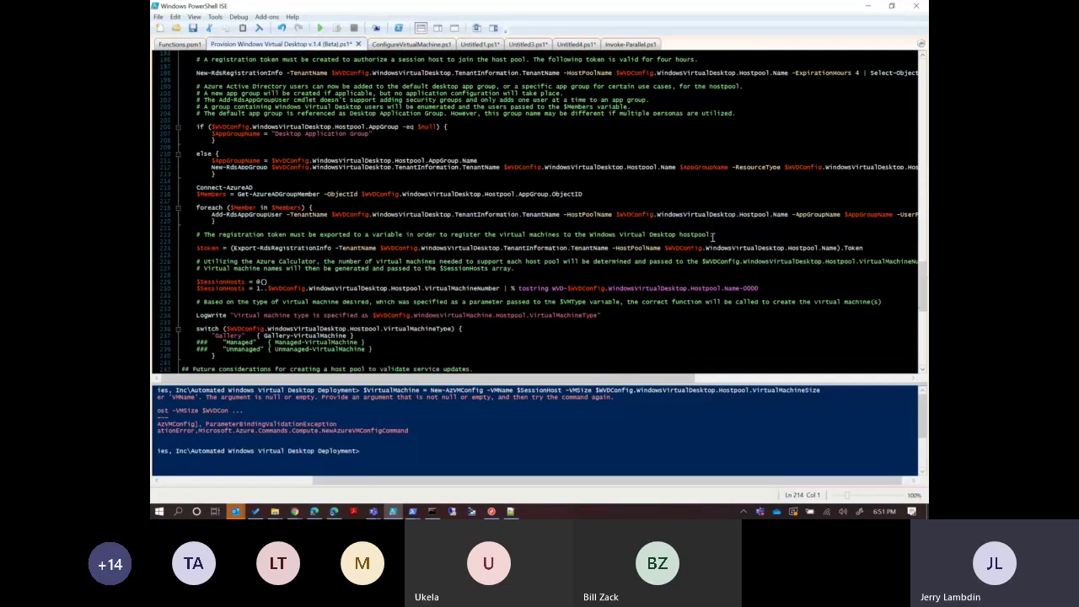
pyautogui.moveTo(867, 248); pyautogui.dragTo(192, 252)
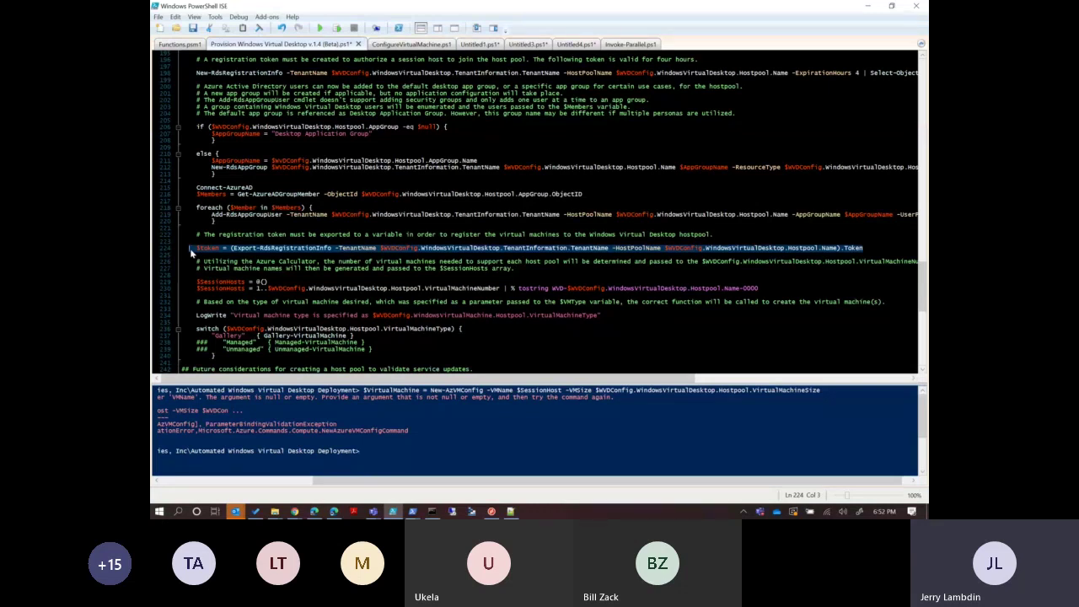
pyautogui.click(319, 238)
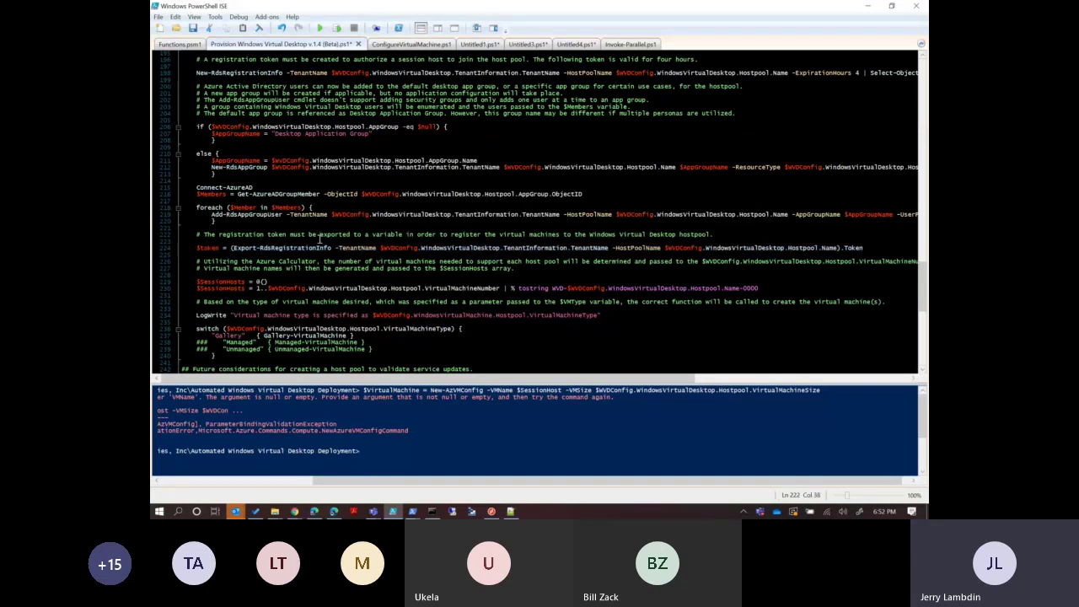
pyautogui.click(871, 6)
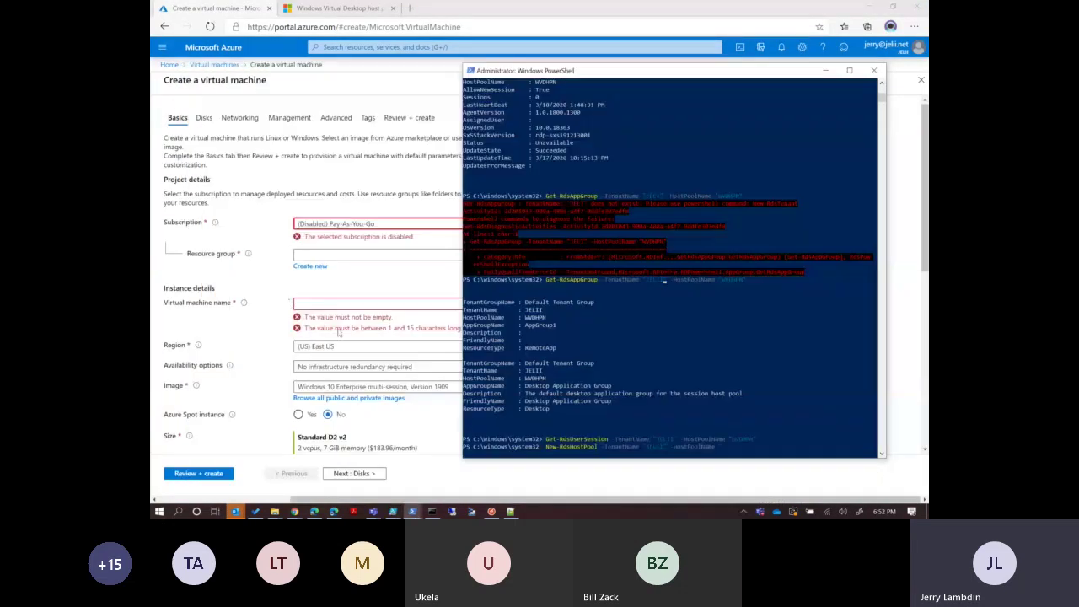
# Bring forward the Windows Virtual Desktop Users and groups page listing seven assigned users.
pyautogui.click(357, 278)
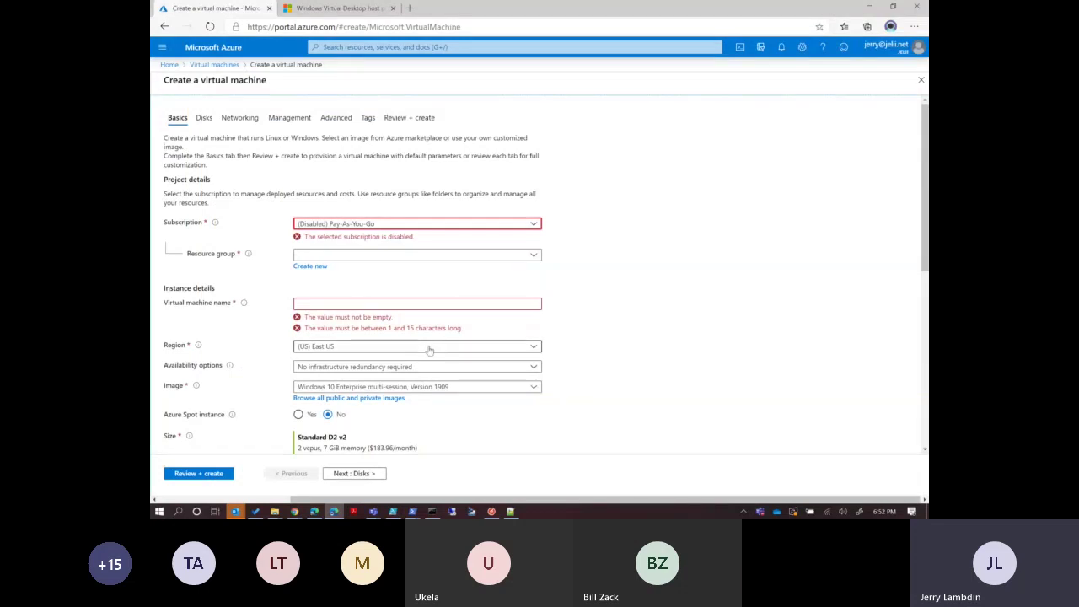
pyautogui.click(334, 512)
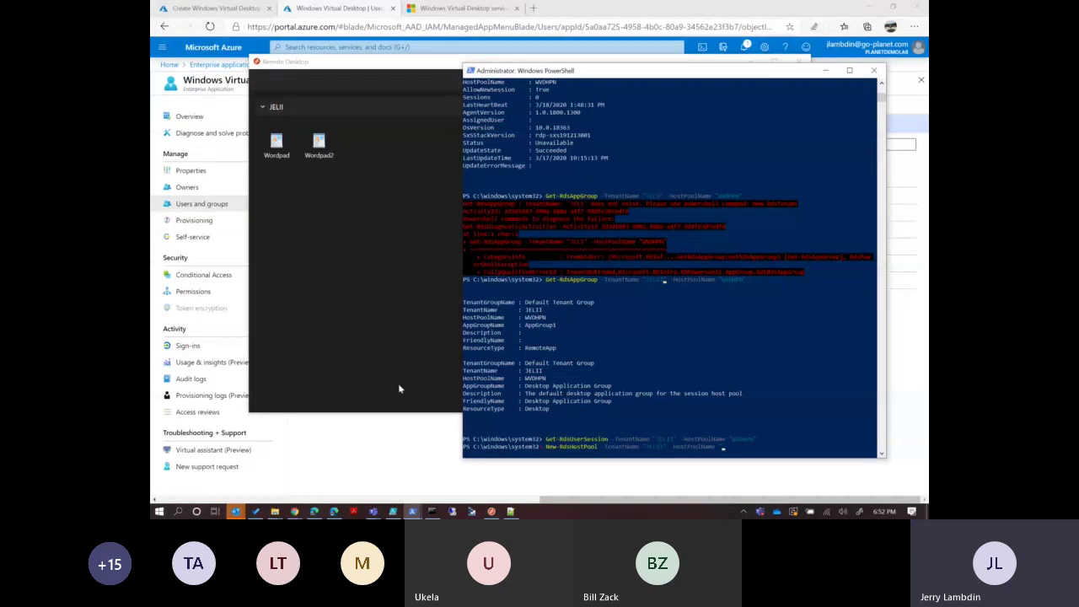
pyautogui.click(374, 438)
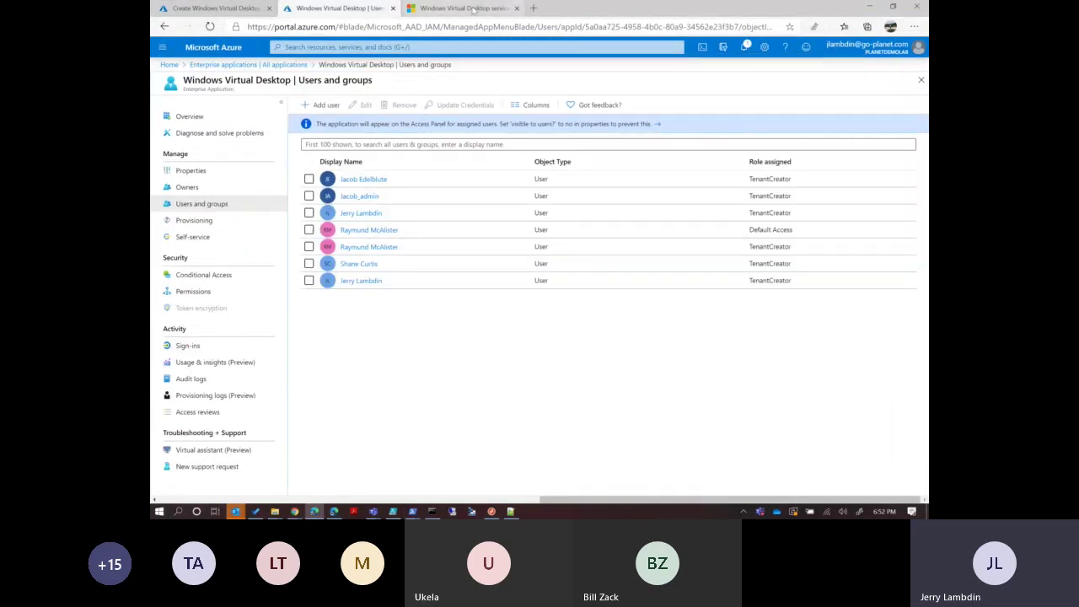
# In the WVD Docs, open How-to > Create a profile container > Use a VM-based file share.
pyautogui.click(468, 8)
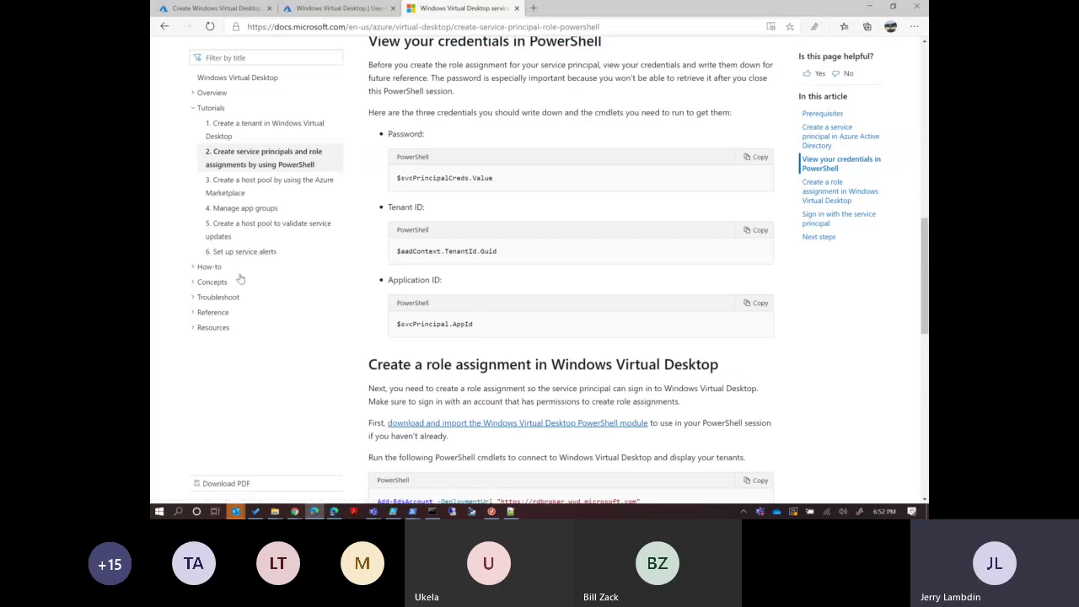
pyautogui.click(210, 269)
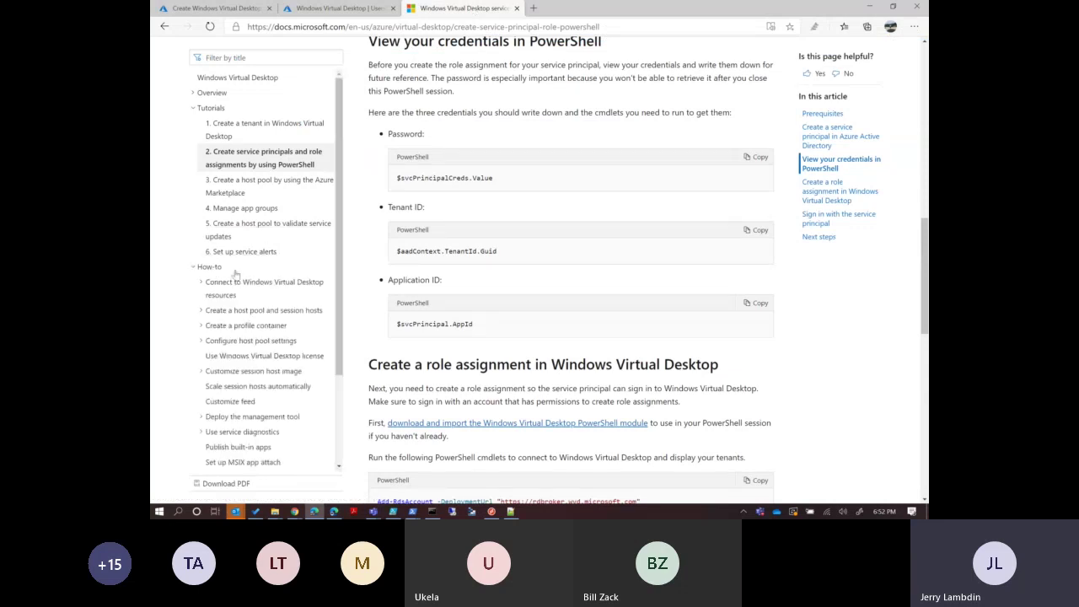
pyautogui.moveTo(338, 316); pyautogui.dragTo(339, 389)
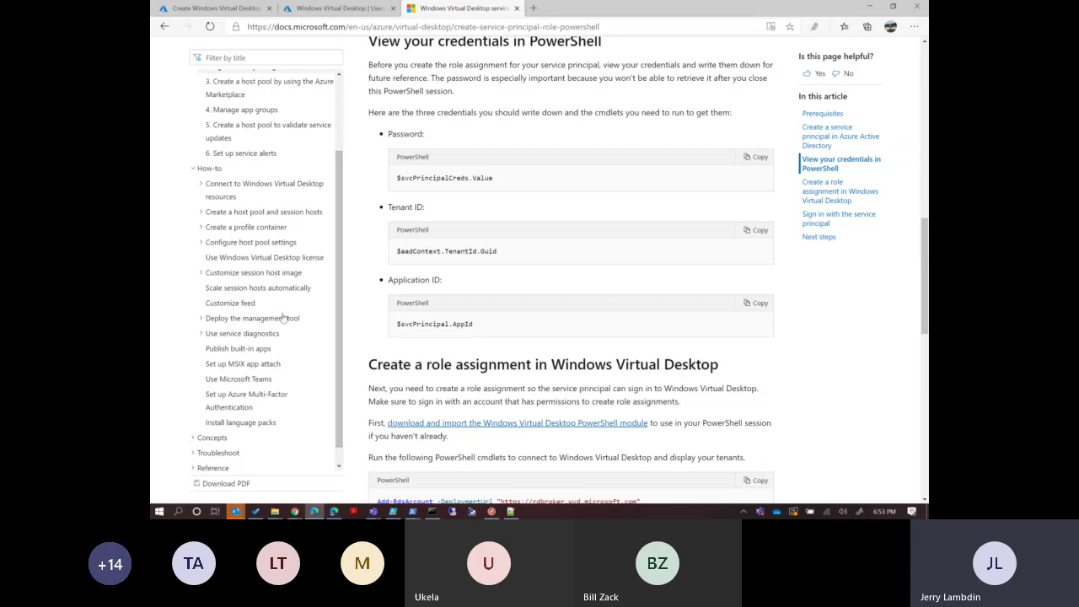
pyautogui.click(246, 228)
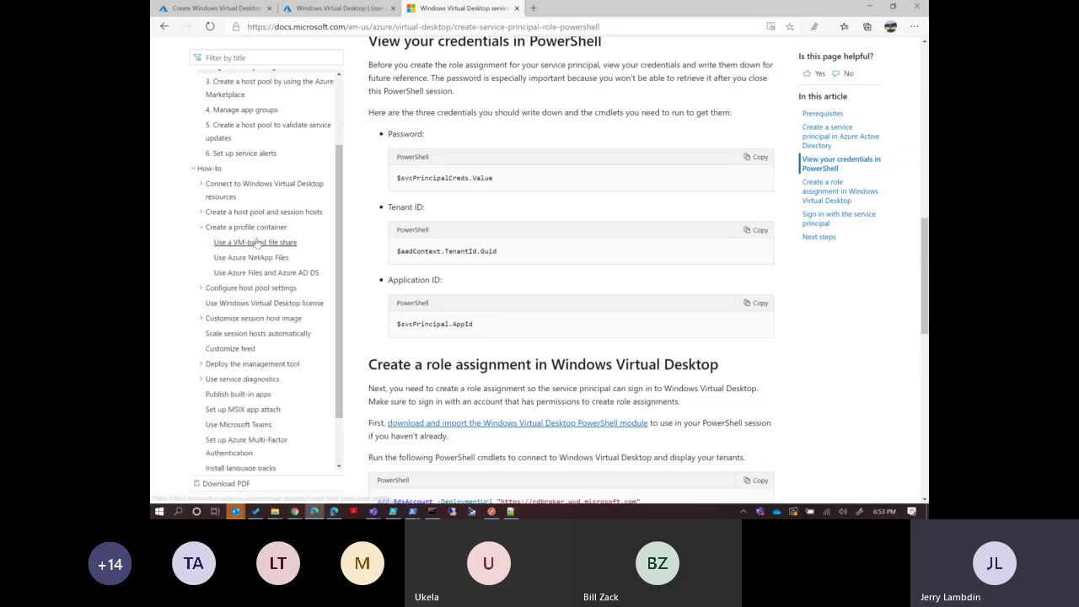
pyautogui.click(257, 243)
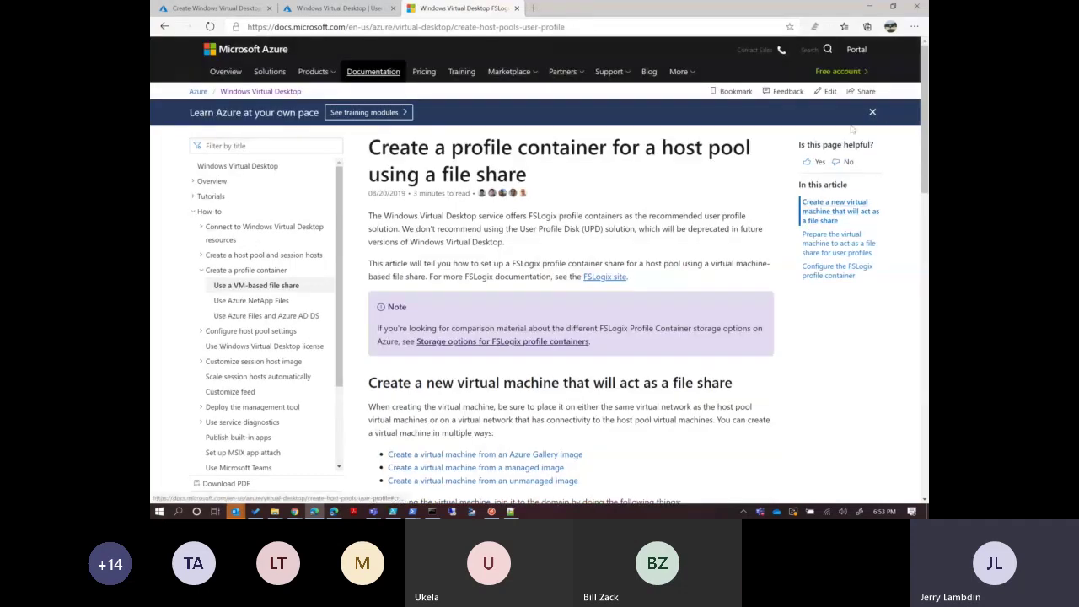
# Scroll the file-share article, then open the Use Azure NetApp Files article.
pyautogui.moveTo(926, 107); pyautogui.dragTo(928, 238)
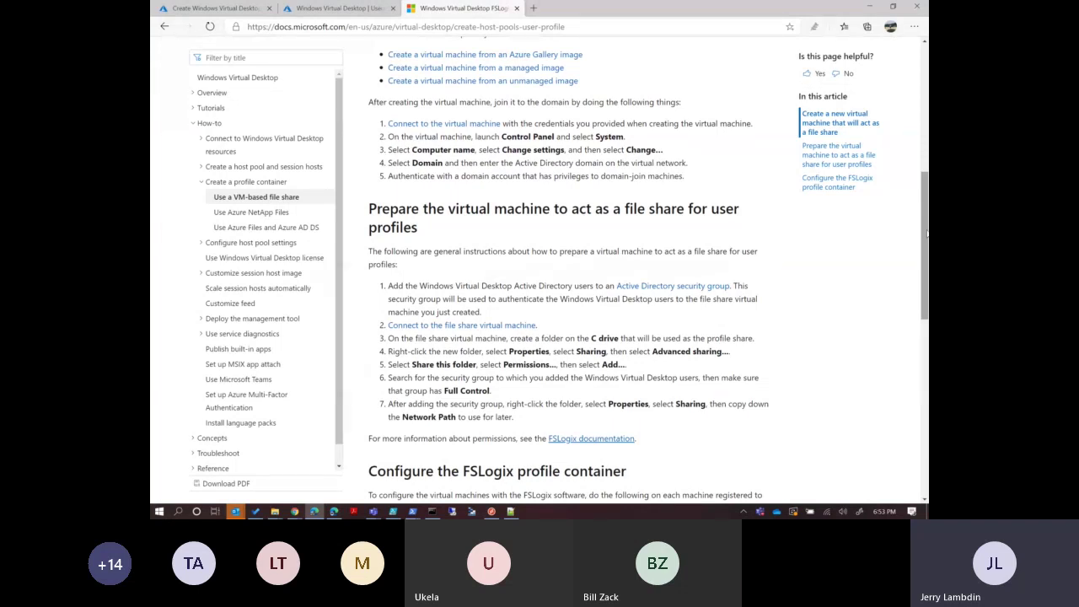
pyautogui.moveTo(926, 236); pyautogui.dragTo(844, 261)
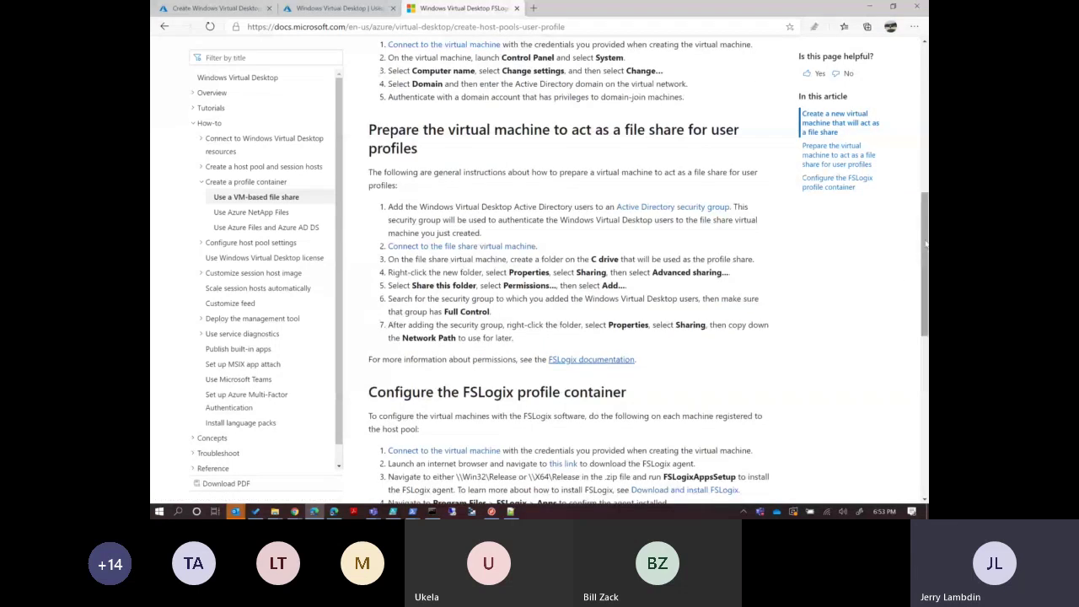
pyautogui.scroll(2, 838, 261)
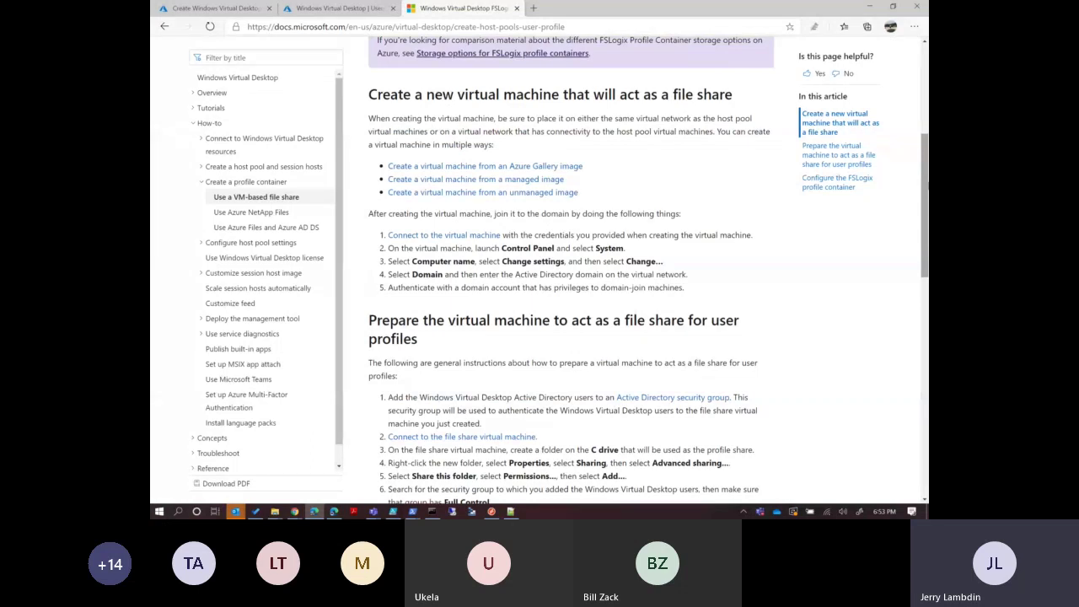
pyautogui.click(261, 212)
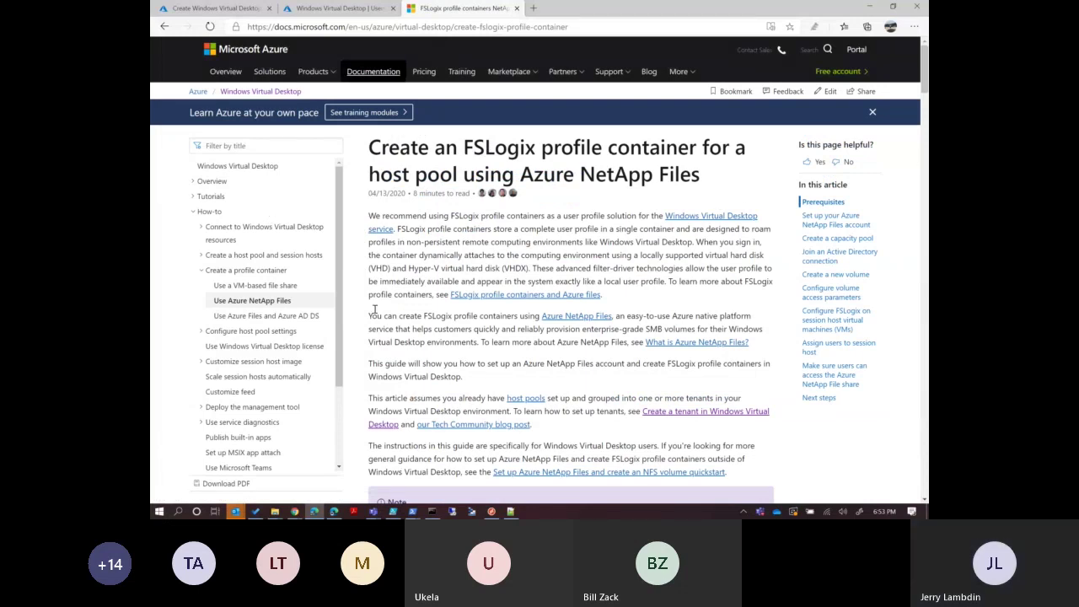
# Open the Use Azure Files and Azure AD DS article; expand and collapse Customize session host image.
pyautogui.click(304, 323)
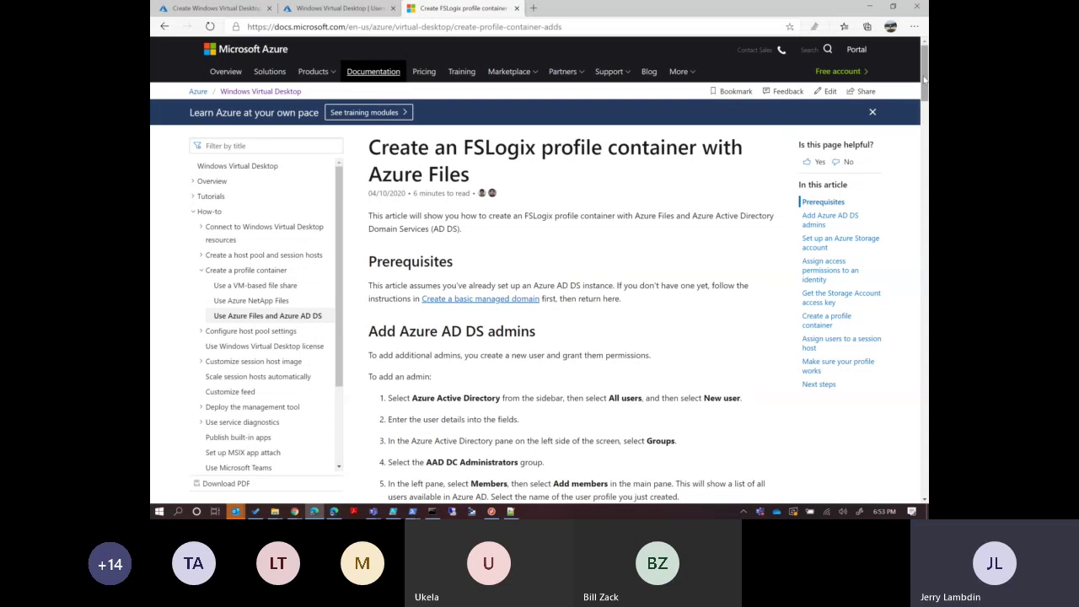
pyautogui.moveTo(924, 80); pyautogui.dragTo(924, 101)
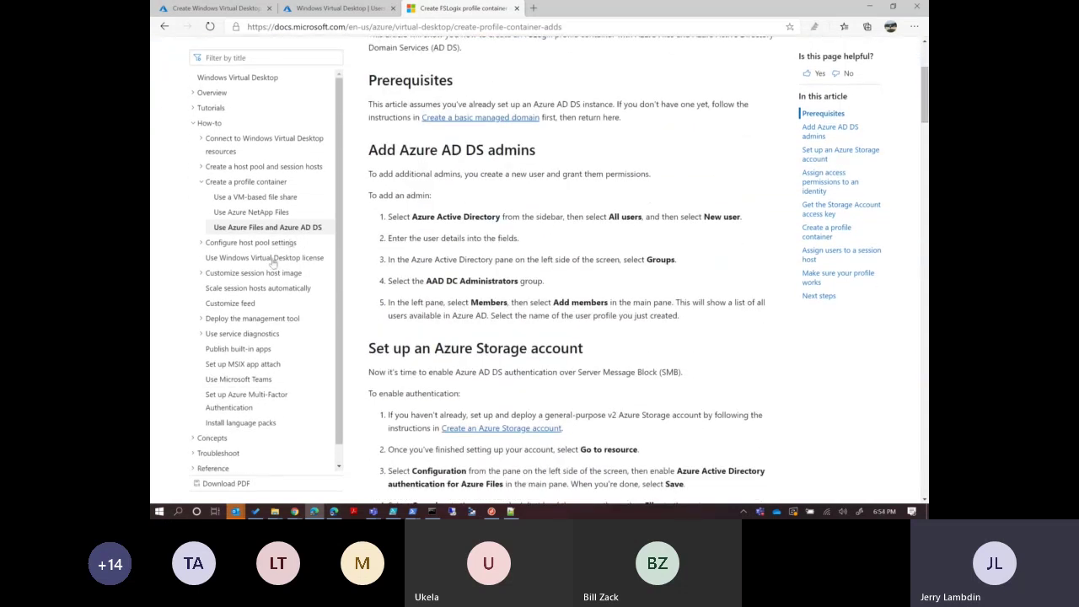
pyautogui.click(256, 278)
pyautogui.click(239, 279)
# Open Scale session hosts automatically, scroll toward its Logic App script, then return to PowerShell ISE.
pyautogui.click(272, 295)
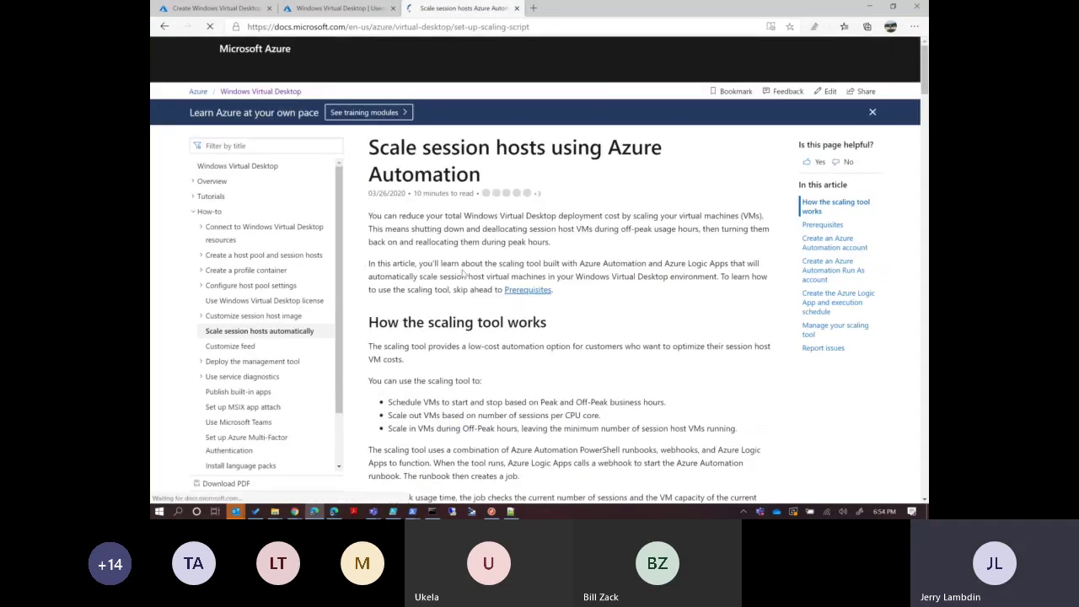
pyautogui.scroll(-10, 570, 270)
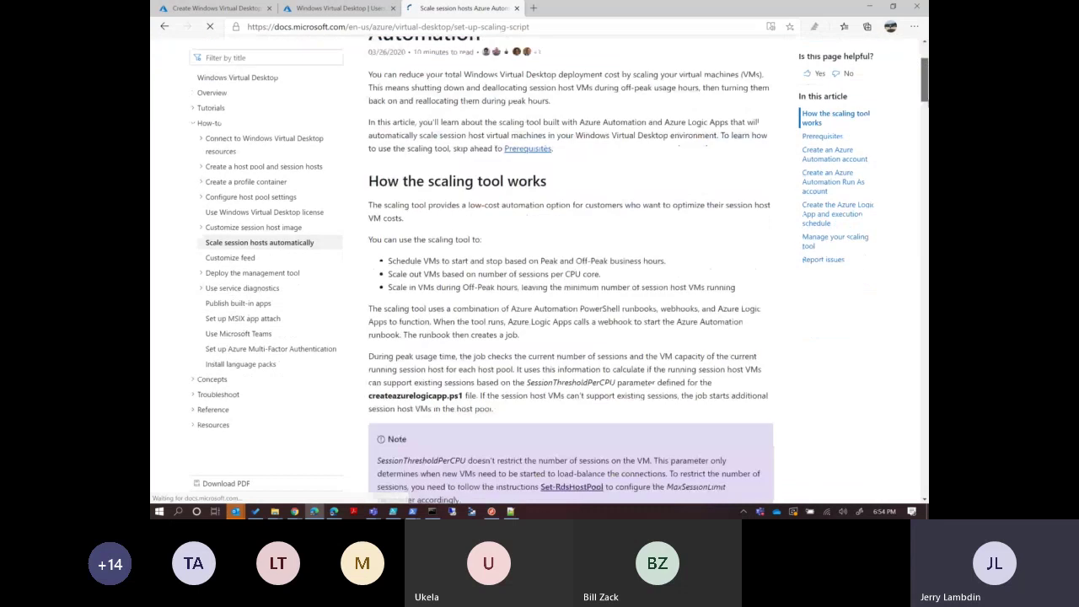
pyautogui.scroll(-12, 570, 270)
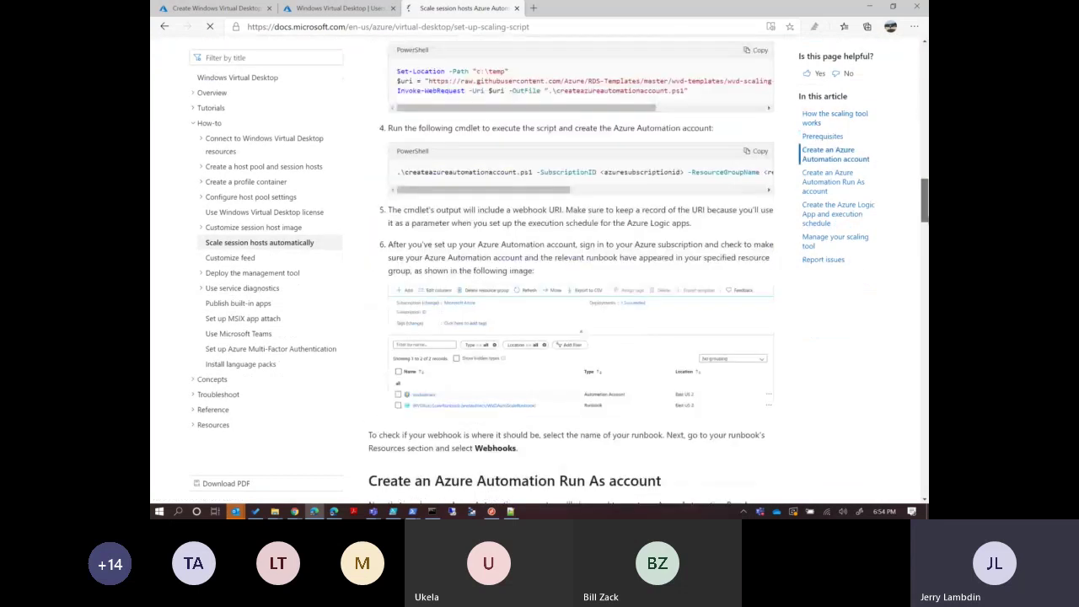
pyautogui.scroll(-5, 571, 270)
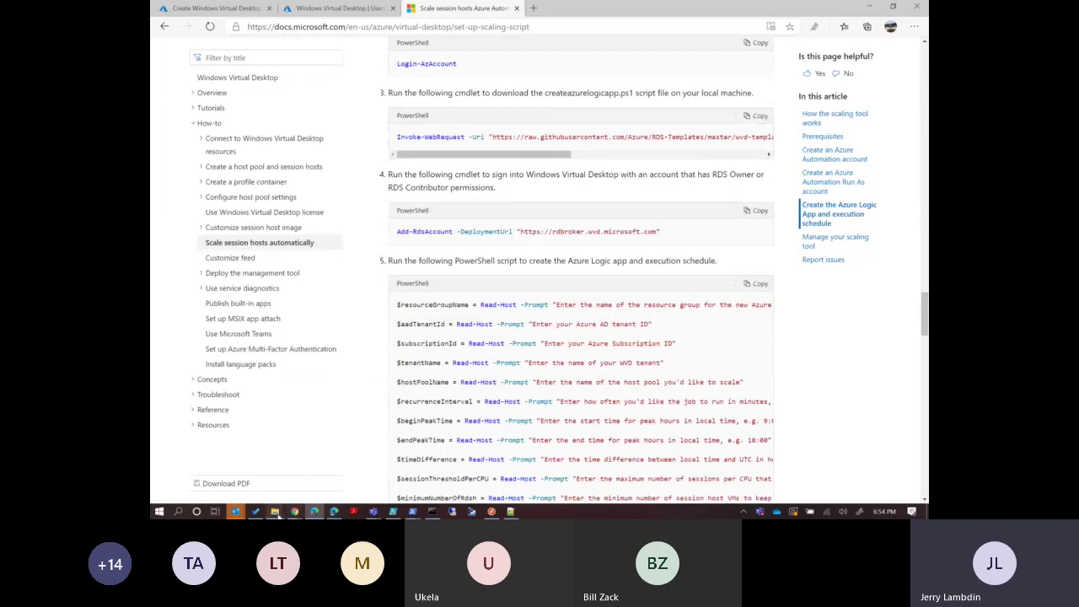
pyautogui.moveTo(275, 511)
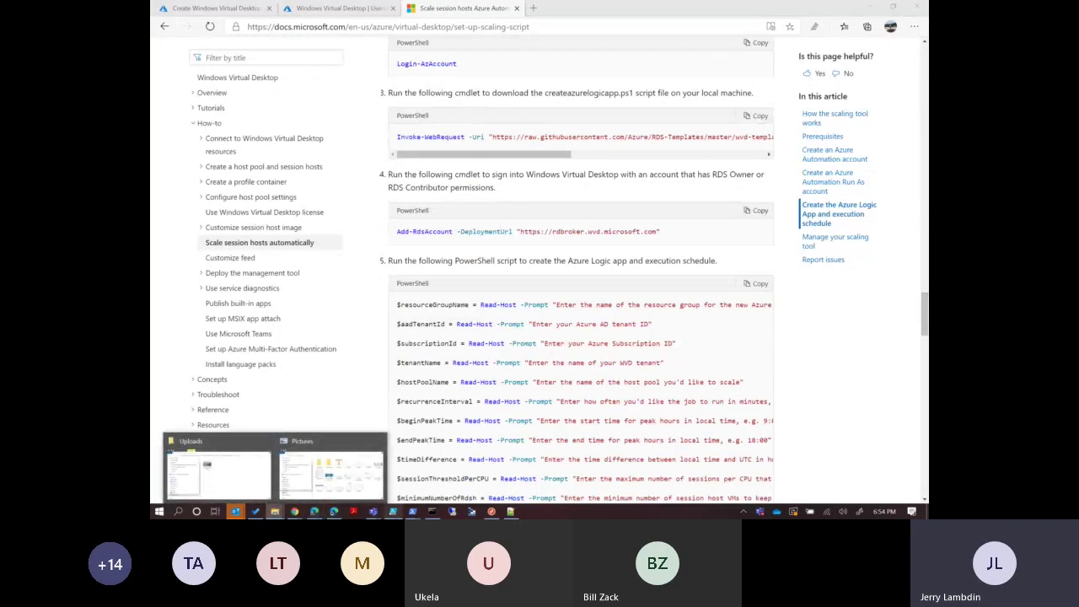
pyautogui.click(393, 511)
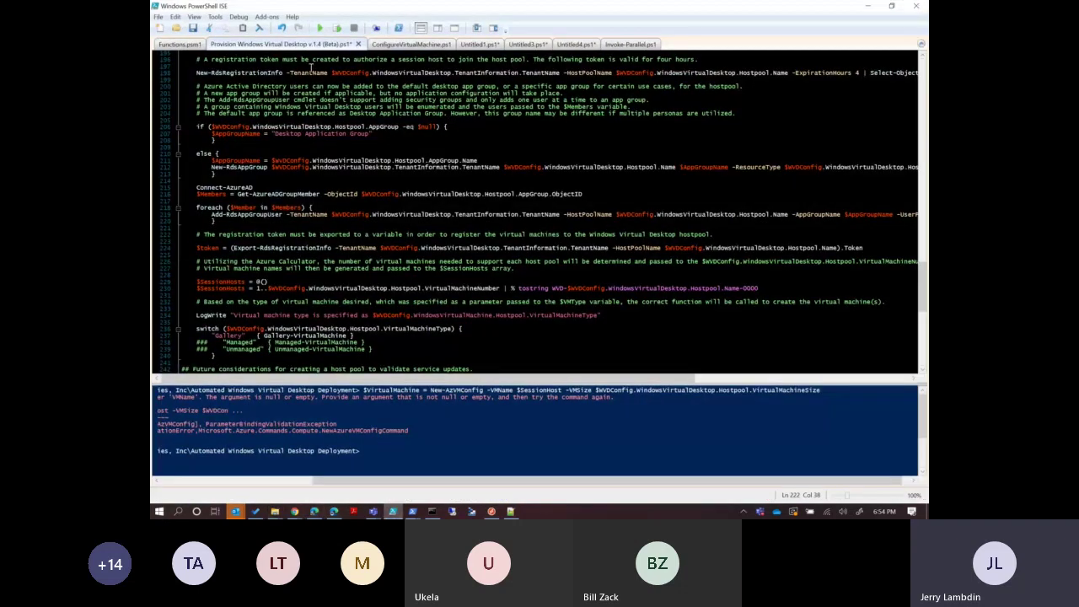
# Remove the token comment and blank line above $token, then open C:\Temp\createazureautomationaccount.ps1.
pyautogui.hotkey('ctrl', 'z')
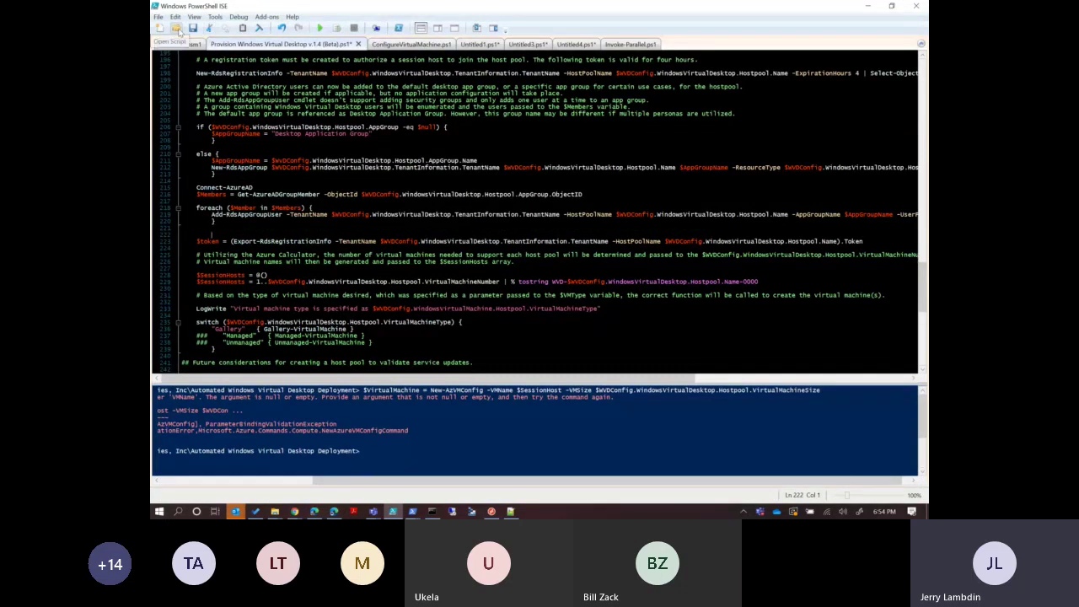
pyautogui.hotkey('ctrl', 'z')
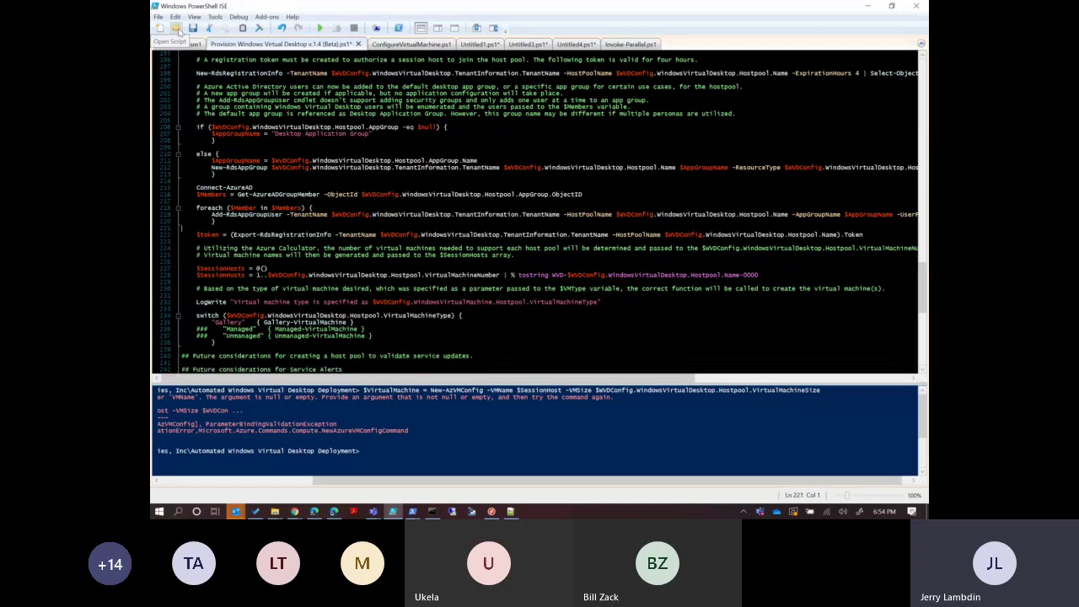
pyautogui.click(178, 31)
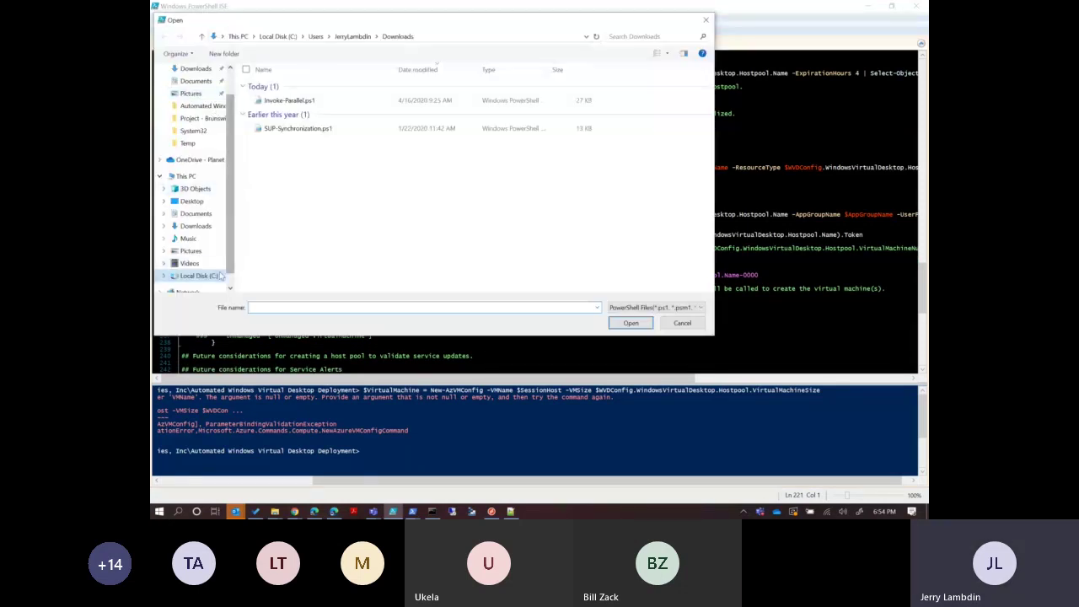
pyautogui.scroll(-1, 221, 211)
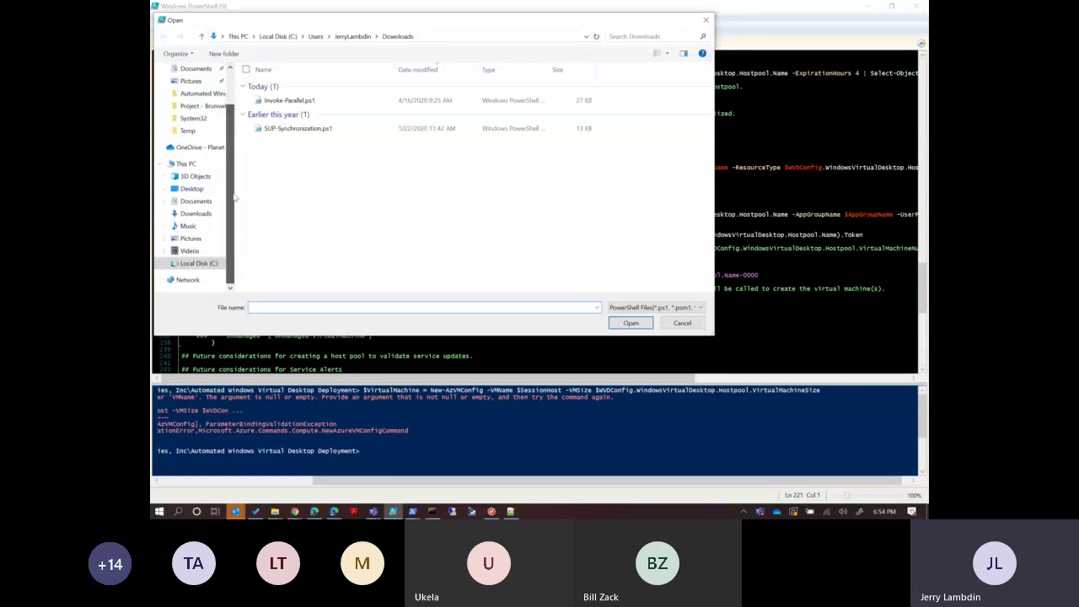
pyautogui.scroll(1, 198, 114)
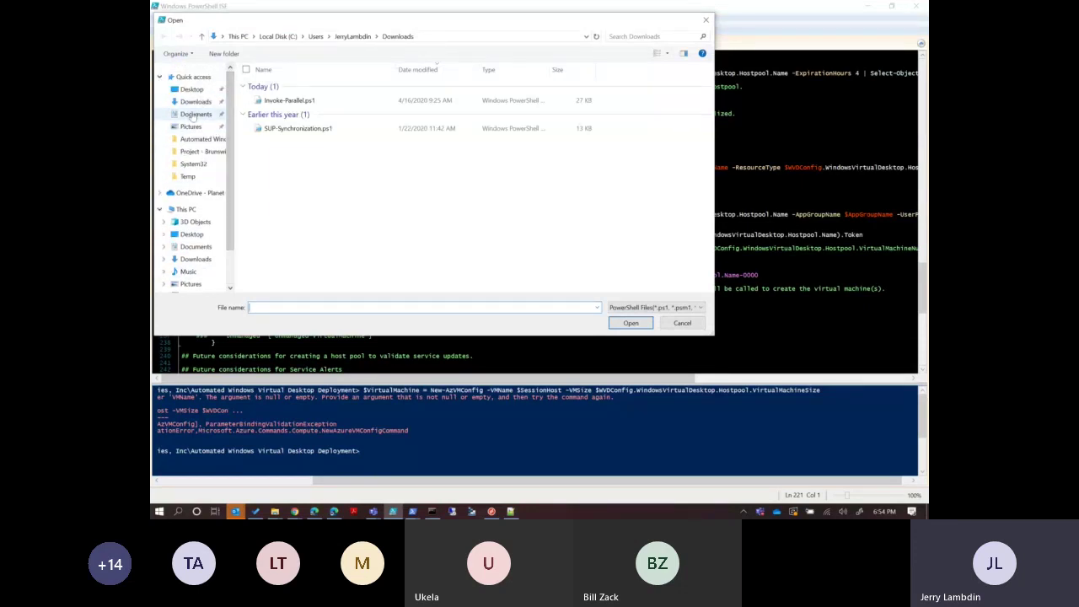
pyautogui.click(193, 103)
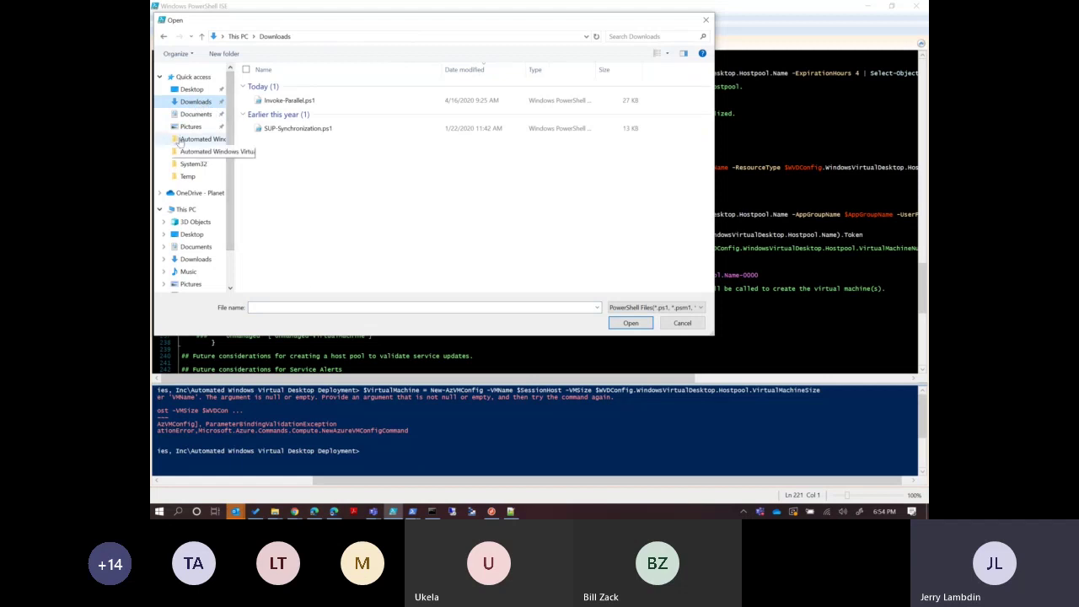
pyautogui.click(195, 176)
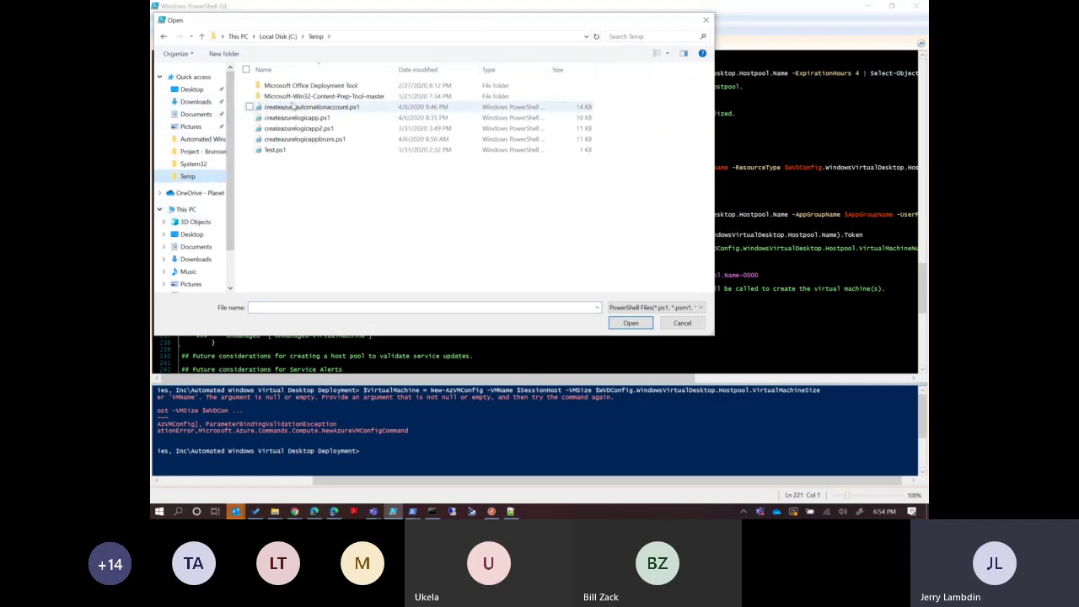
pyautogui.click(354, 108)
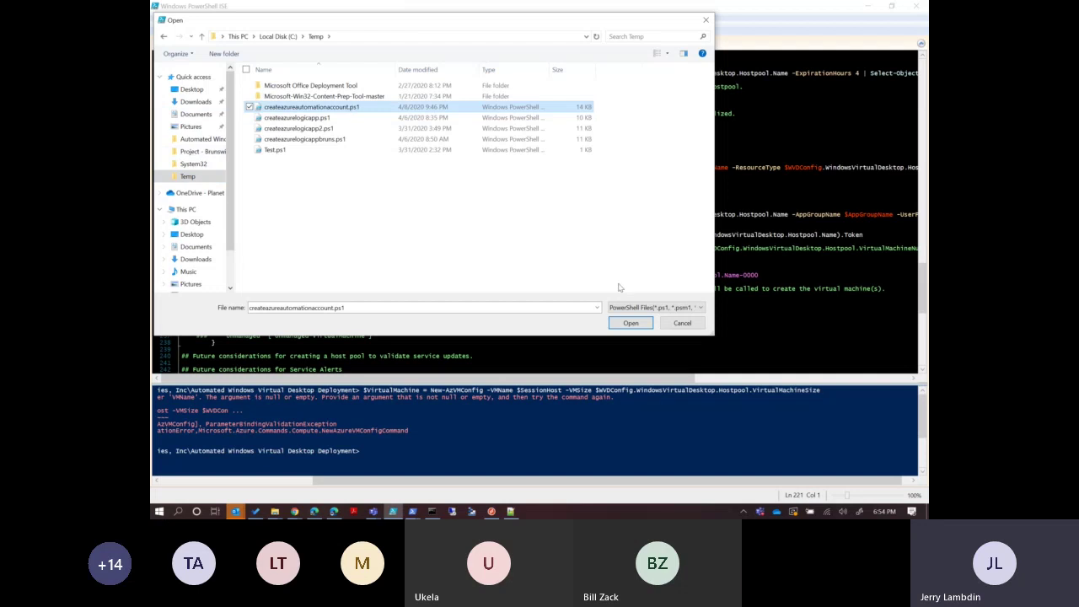
pyautogui.click(622, 323)
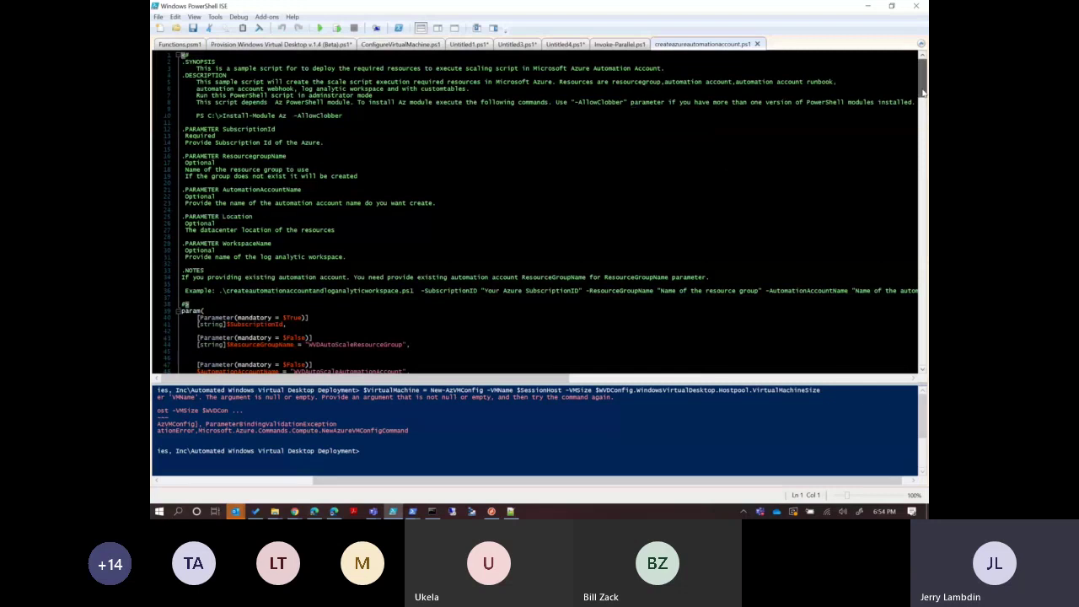
pyautogui.scroll(-7, 924, 113)
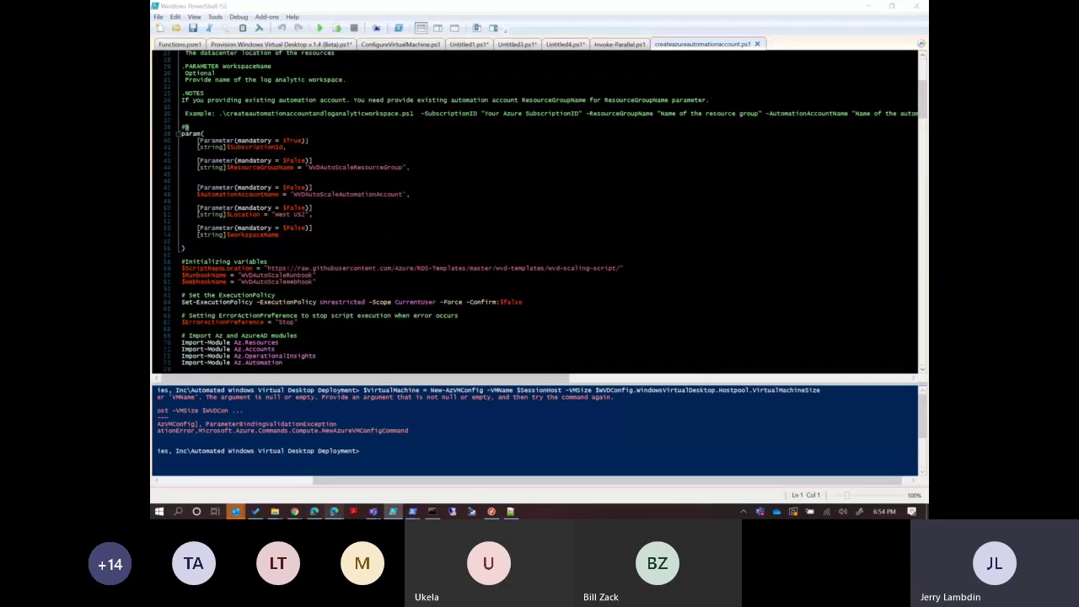
pyautogui.click(334, 511)
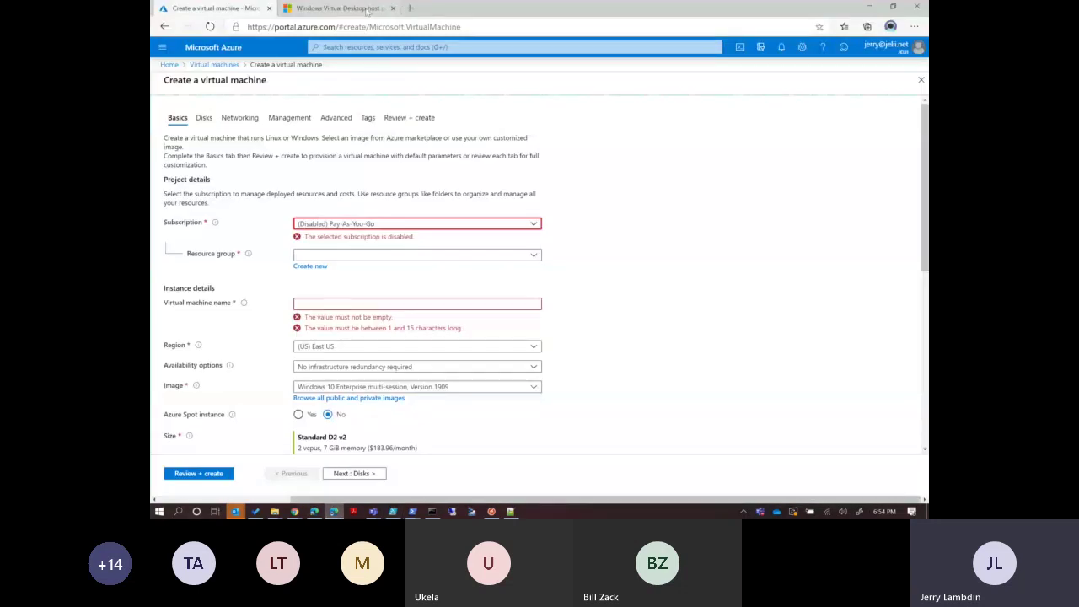
# Return to the Scale session hosts docs window and scroll to step 5's Logic App script.
pyautogui.click(368, 10)
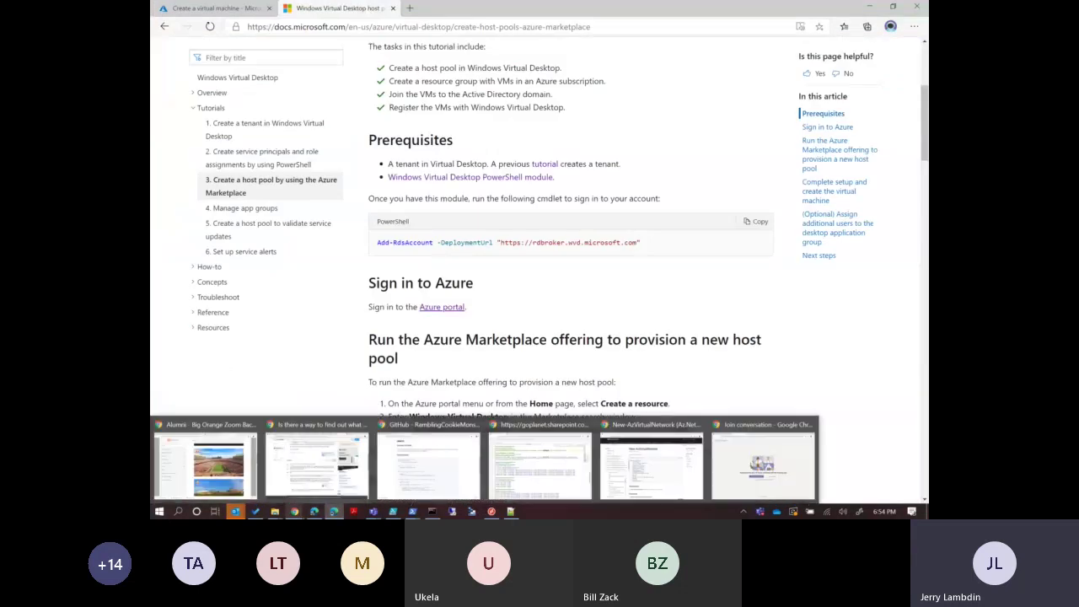
pyautogui.click(268, 468)
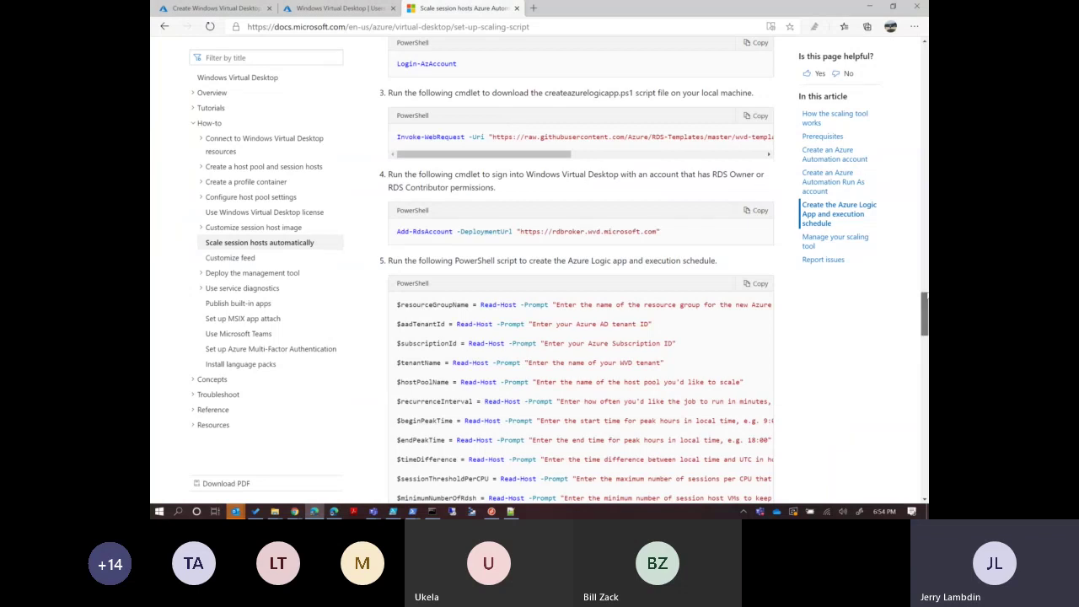
pyautogui.scroll(3, 925, 313)
pyautogui.scroll(4, 925, 246)
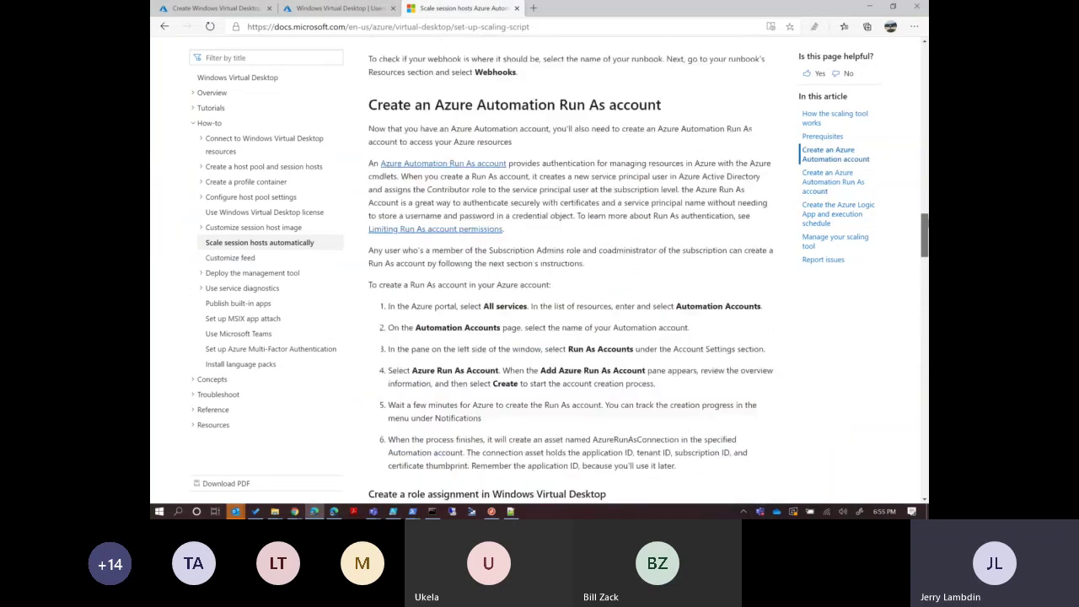
pyautogui.scroll(5, 925, 246)
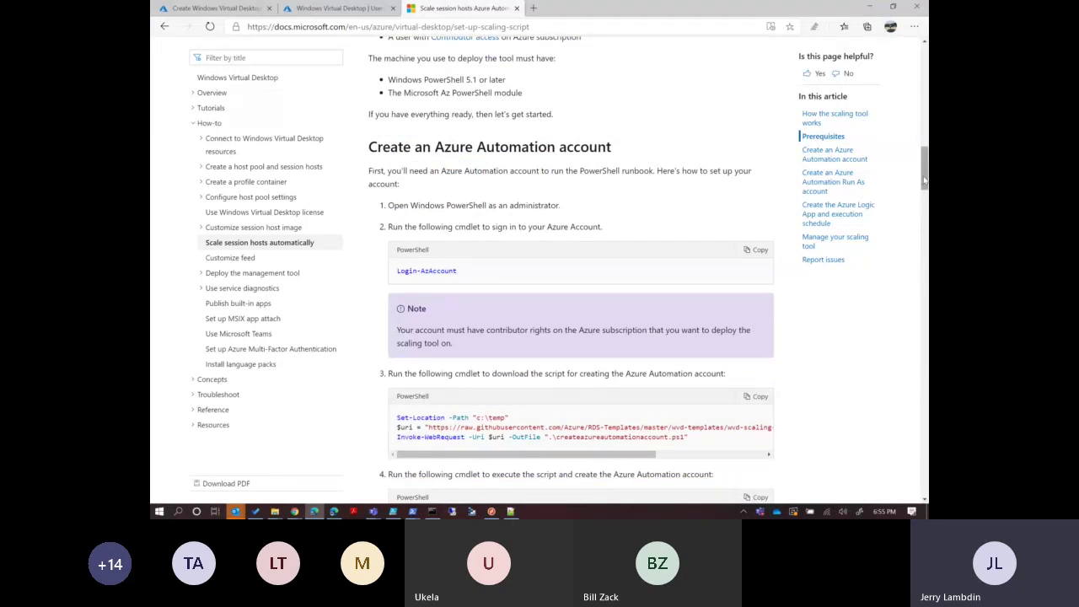
pyautogui.moveTo(925, 184); pyautogui.dragTo(925, 212)
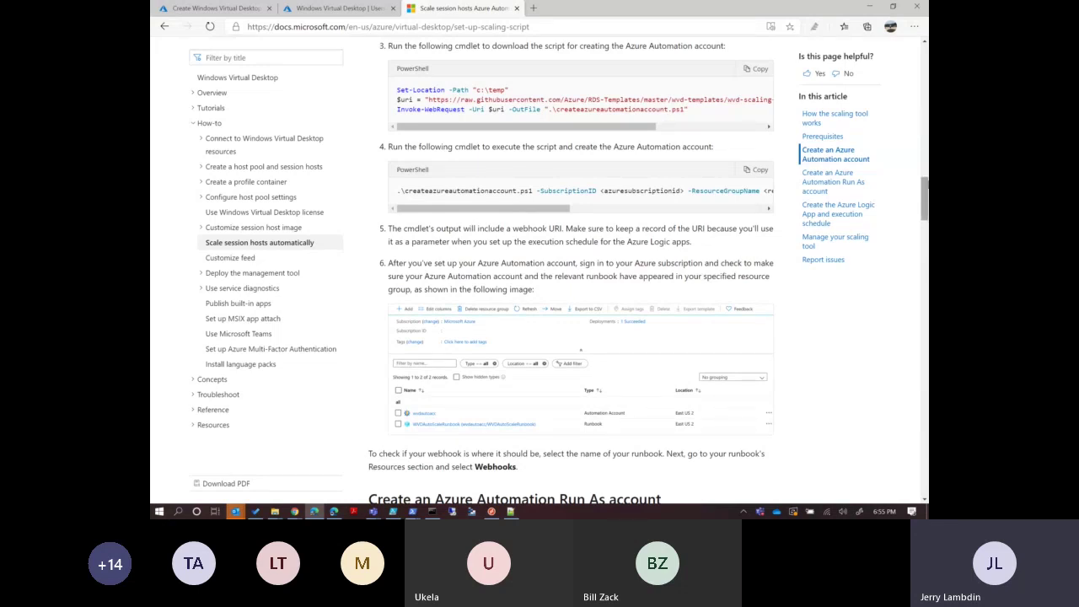
pyautogui.moveTo(925, 200); pyautogui.dragTo(925, 203)
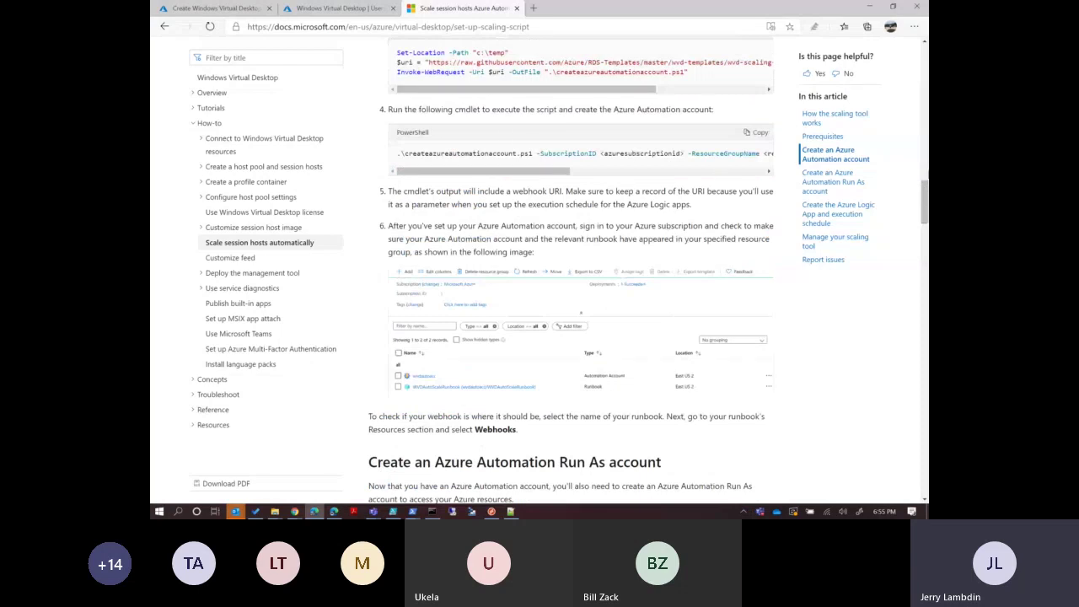
pyautogui.moveTo(925, 193); pyautogui.dragTo(925, 293)
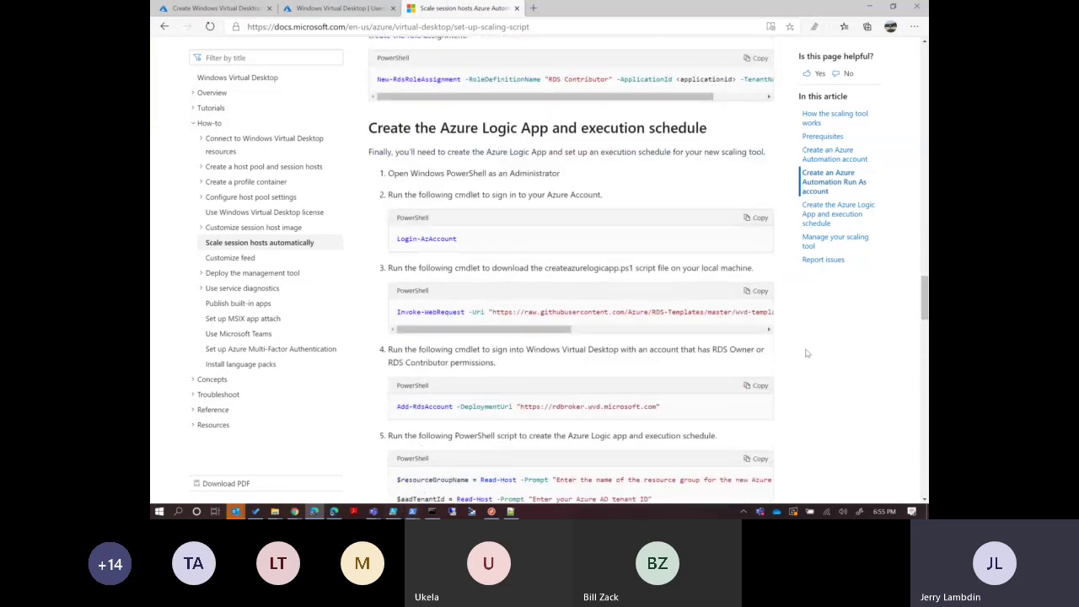
pyautogui.moveTo(925, 296); pyautogui.dragTo(925, 331)
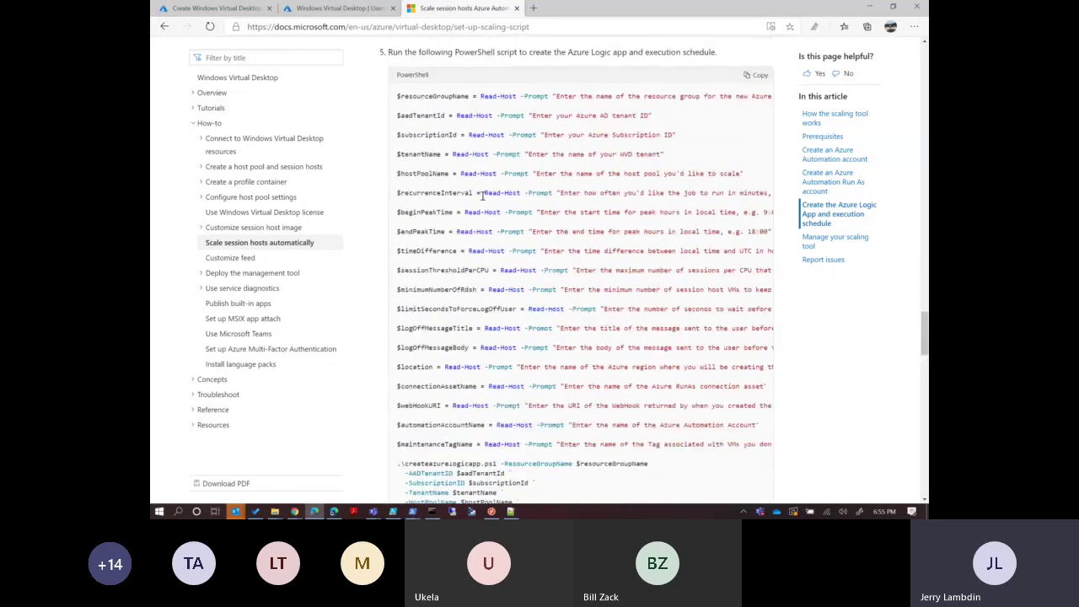
pyautogui.moveTo(483, 193); pyautogui.dragTo(584, 205)
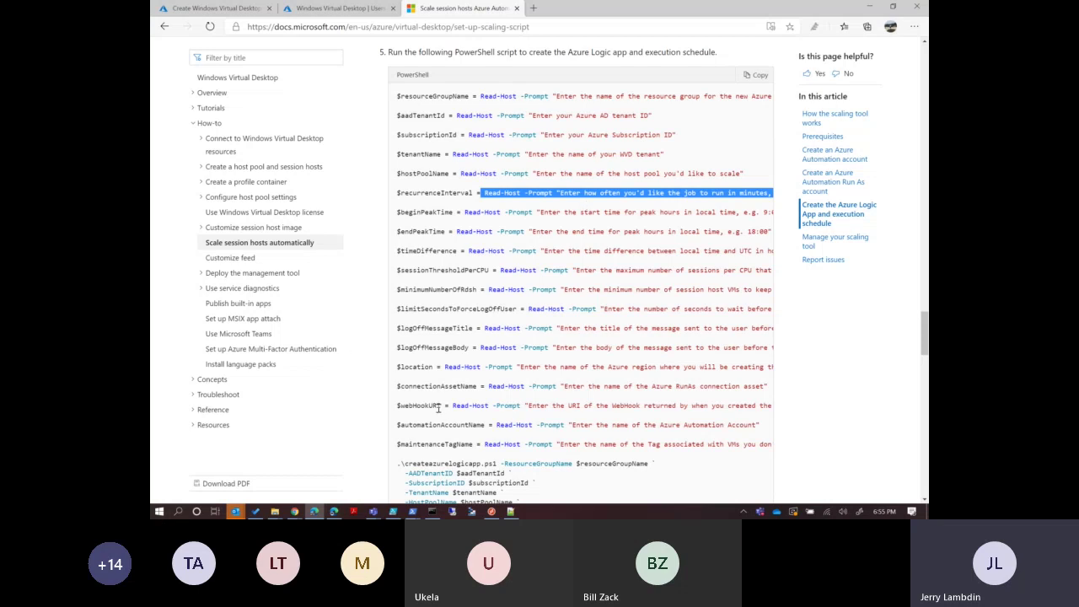
pyautogui.moveTo(441, 406); pyautogui.dragTo(397, 406)
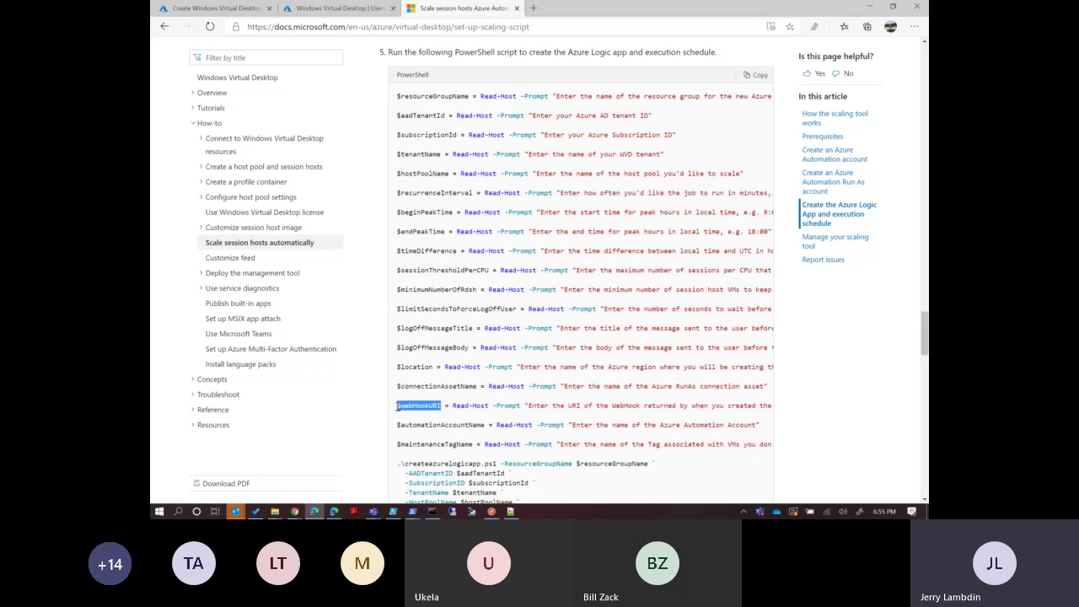
pyautogui.moveTo(477, 386); pyautogui.dragTo(398, 386)
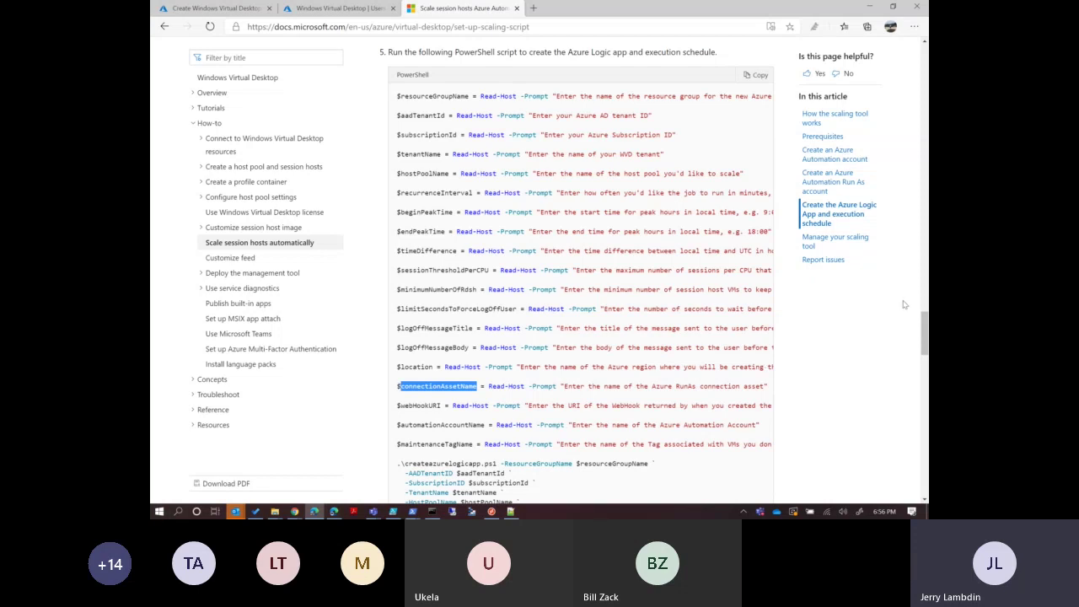
pyautogui.moveTo(923, 335); pyautogui.dragTo(923, 352)
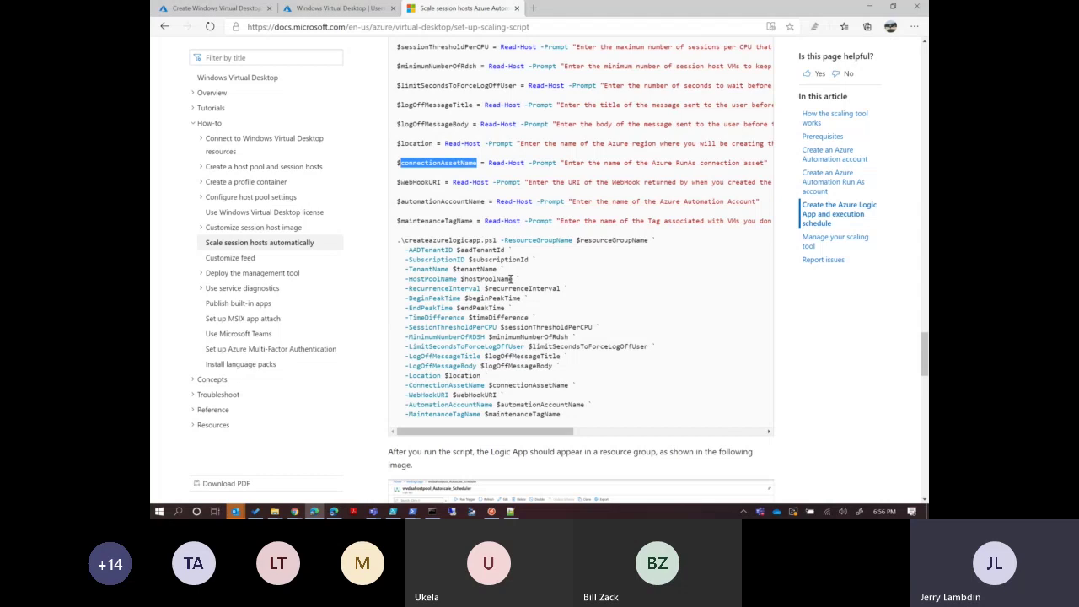
# Highlight the RecurrenceInterval, TimeDifference, SessionThresholdPerCPU, MinimumNumberOfRDSH and LimitSecondsToForceLogOffUser parameters in turn.
pyautogui.moveTo(568, 289); pyautogui.dragTo(411, 289)
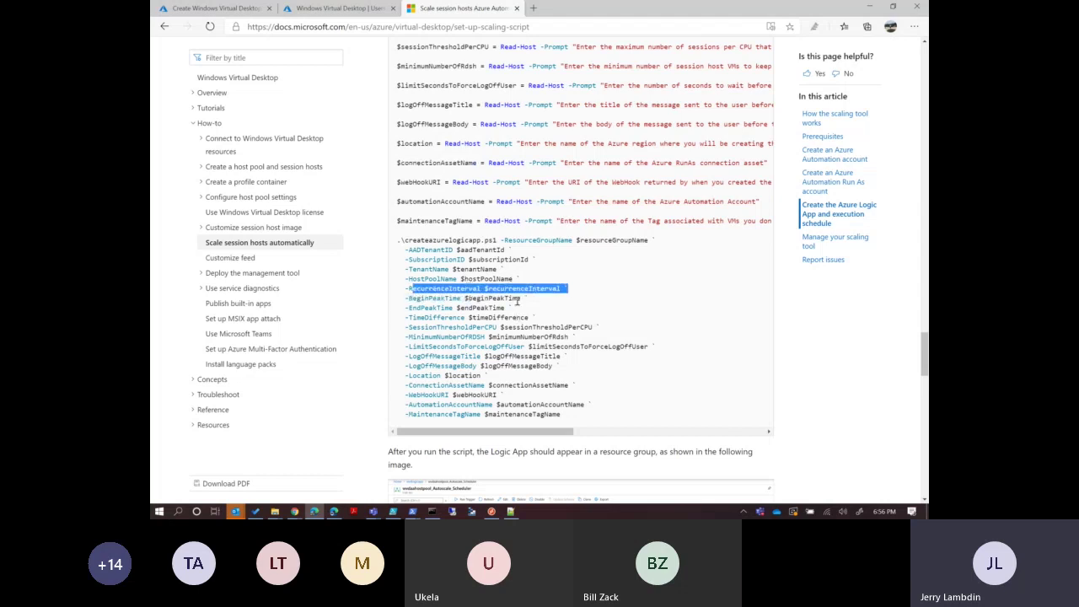
pyautogui.click(511, 307)
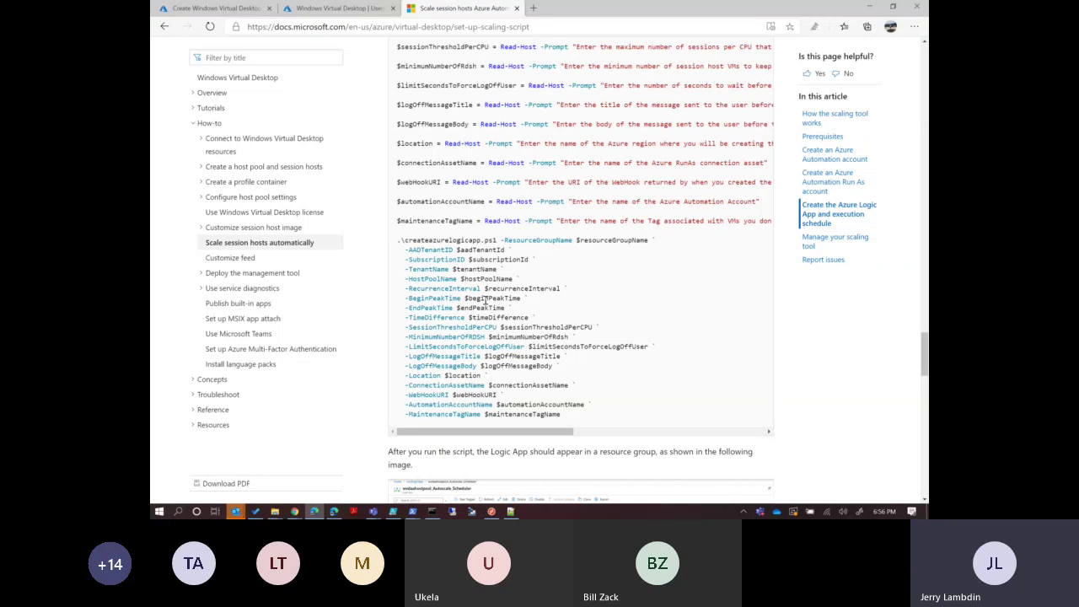
pyautogui.moveTo(538, 318); pyautogui.dragTo(448, 318)
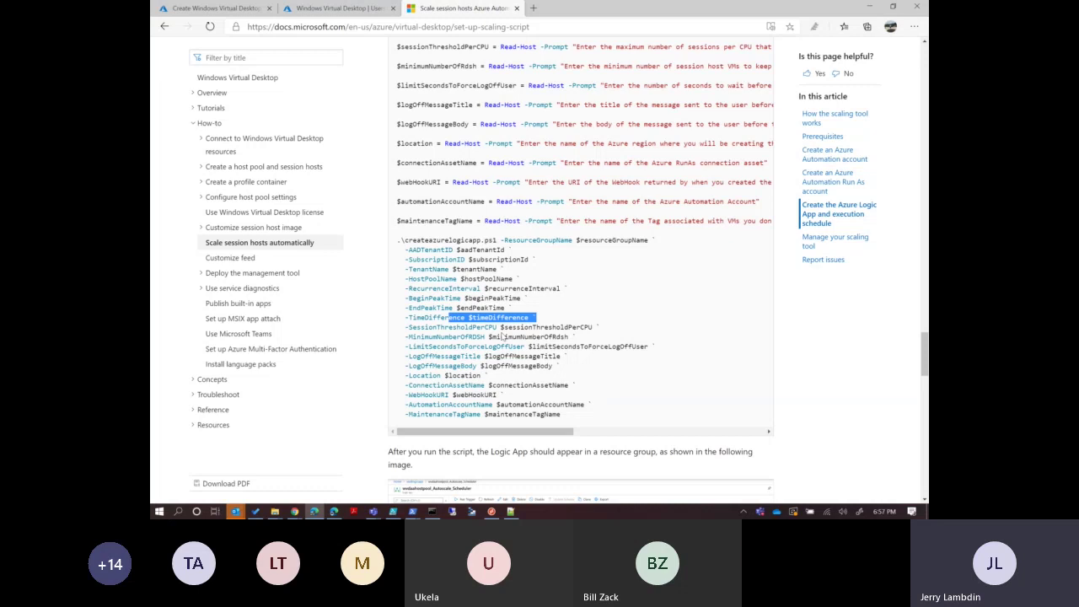
pyautogui.moveTo(601, 327); pyautogui.dragTo(407, 327)
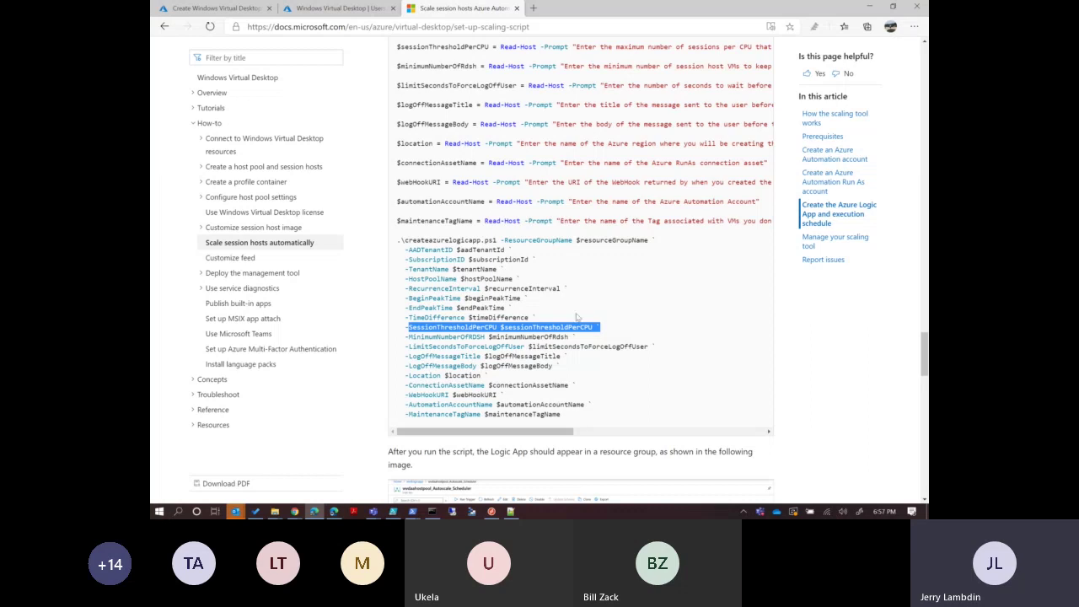
pyautogui.moveTo(582, 341); pyautogui.dragTo(408, 339)
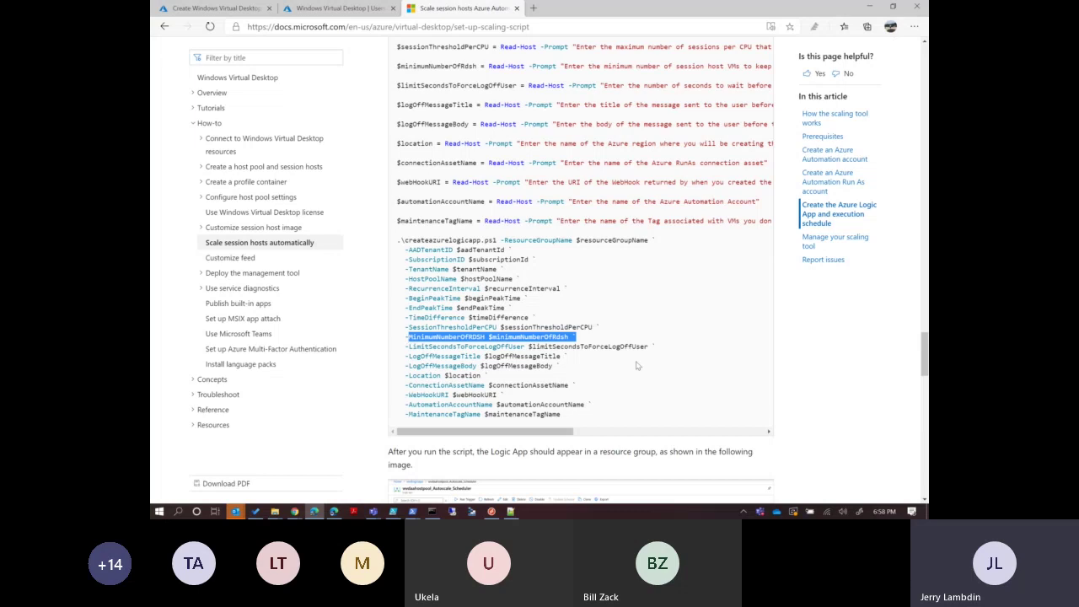
pyautogui.moveTo(655, 349); pyautogui.dragTo(405, 354)
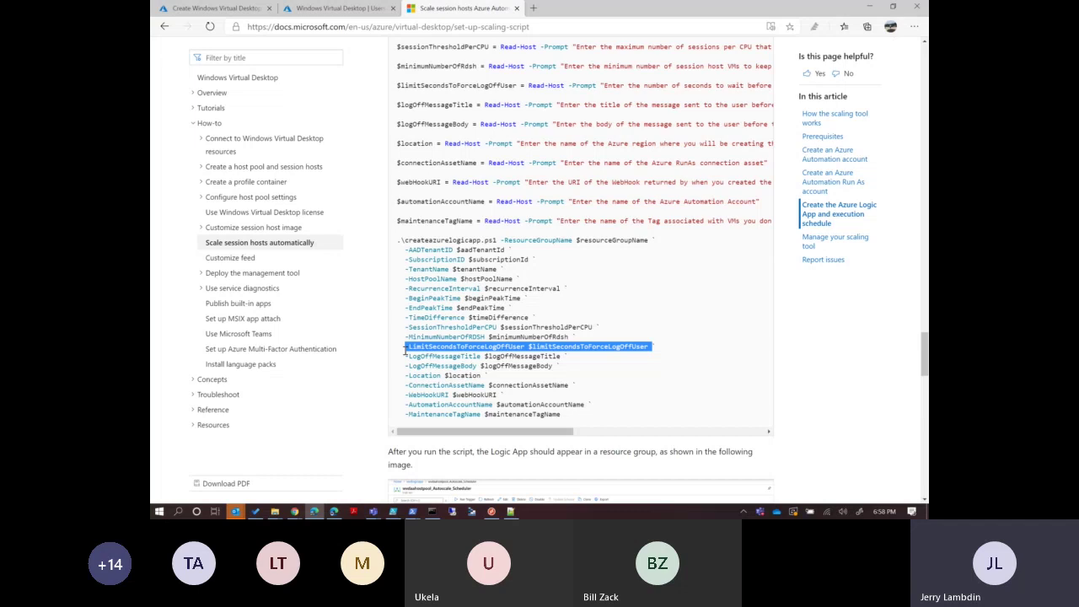
# Repeatedly open and dismiss the page context menu over the scaling script code block.
pyautogui.click(545, 361)
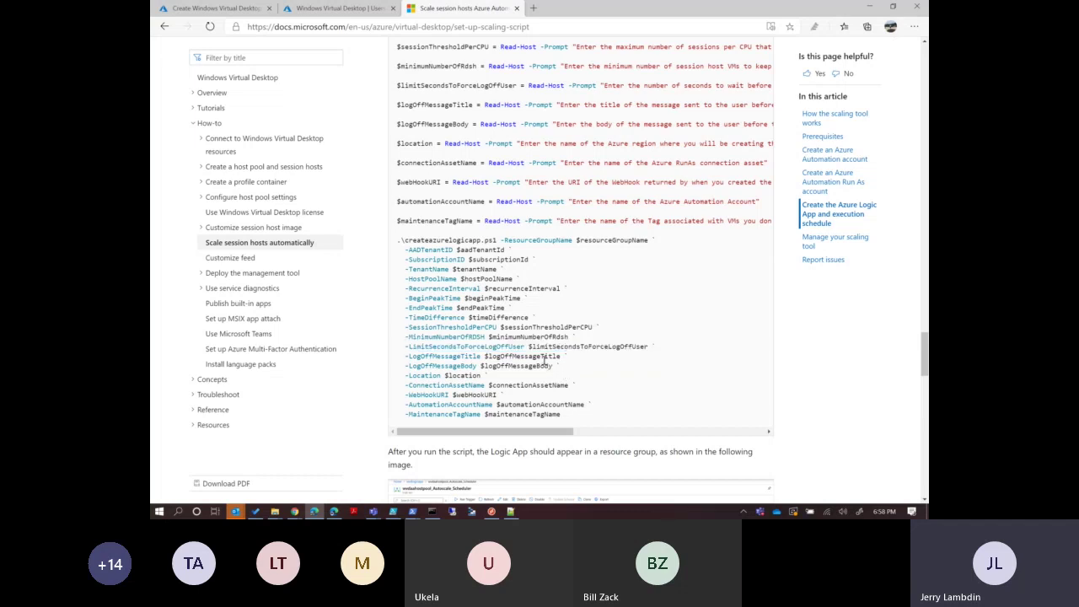
pyautogui.rightClick(478, 356)
pyautogui.rightClick(557, 368)
pyautogui.click(466, 358)
pyautogui.rightClick(424, 363)
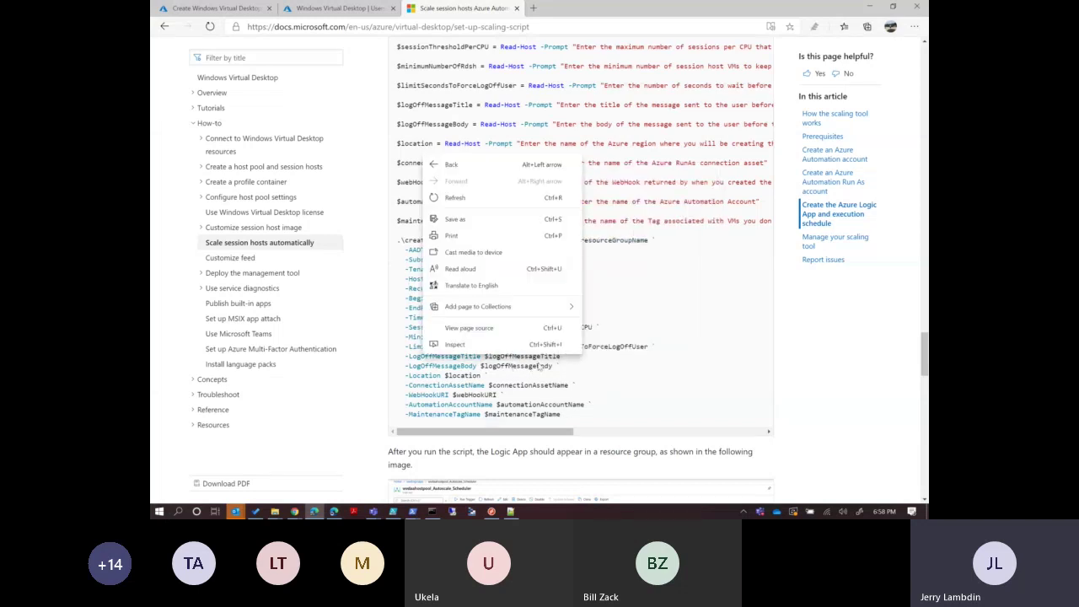
pyautogui.click(537, 368)
pyautogui.rightClick(539, 366)
pyautogui.click(512, 361)
pyautogui.rightClick(507, 364)
pyautogui.click(485, 380)
pyautogui.rightClick(485, 379)
pyautogui.click(486, 378)
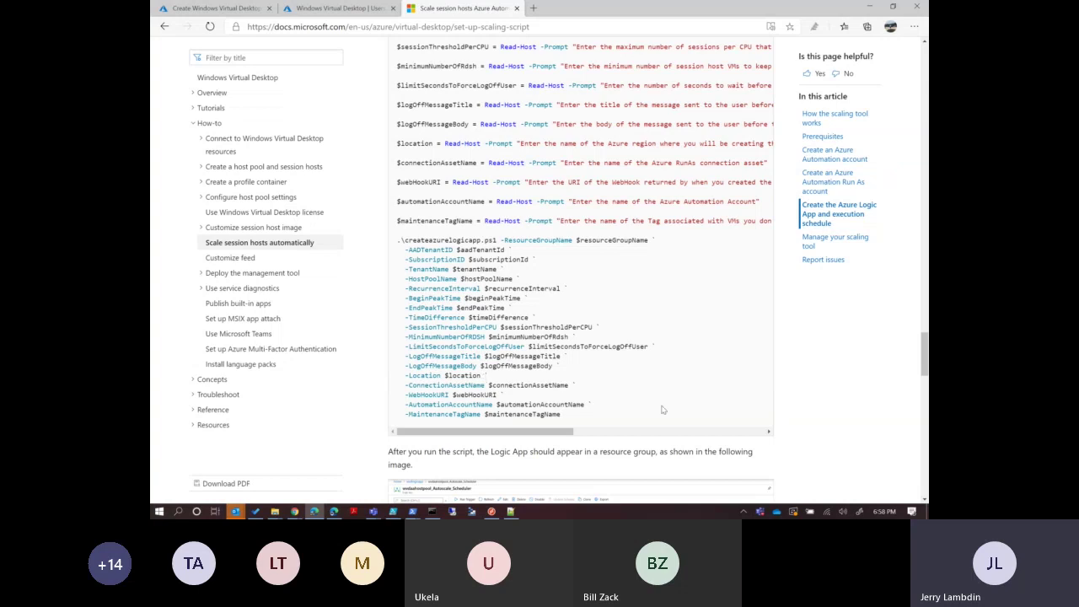
# Select the -AutomationAccountName line and maintenanceTagName variable, then go to Set up MSIX app attach.
pyautogui.tripleClick(557, 404)
pyautogui.doubleClick(556, 414)
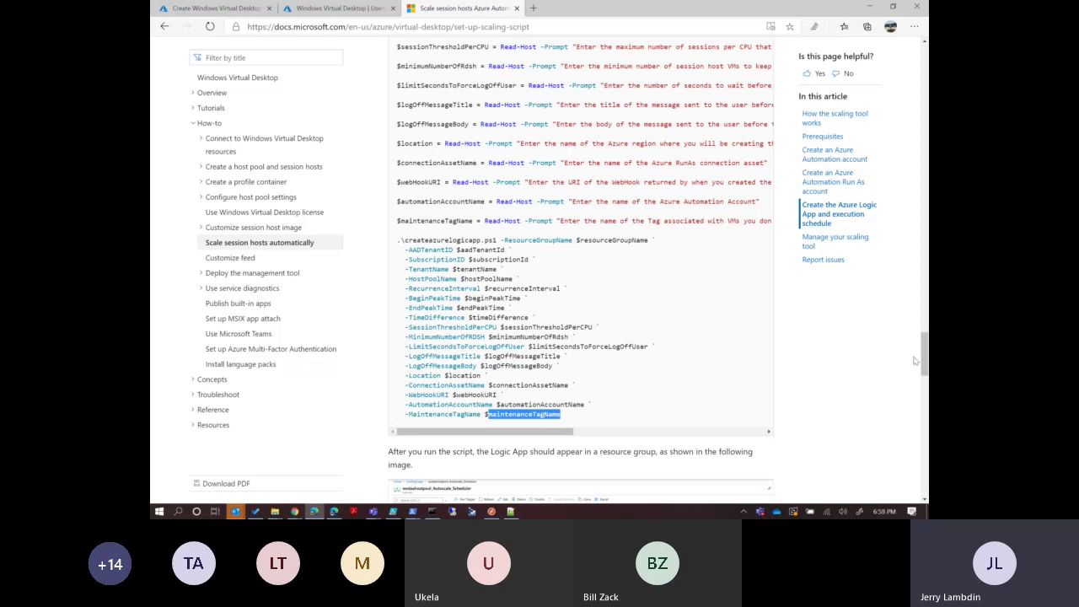
pyautogui.moveTo(925, 361); pyautogui.dragTo(925, 375)
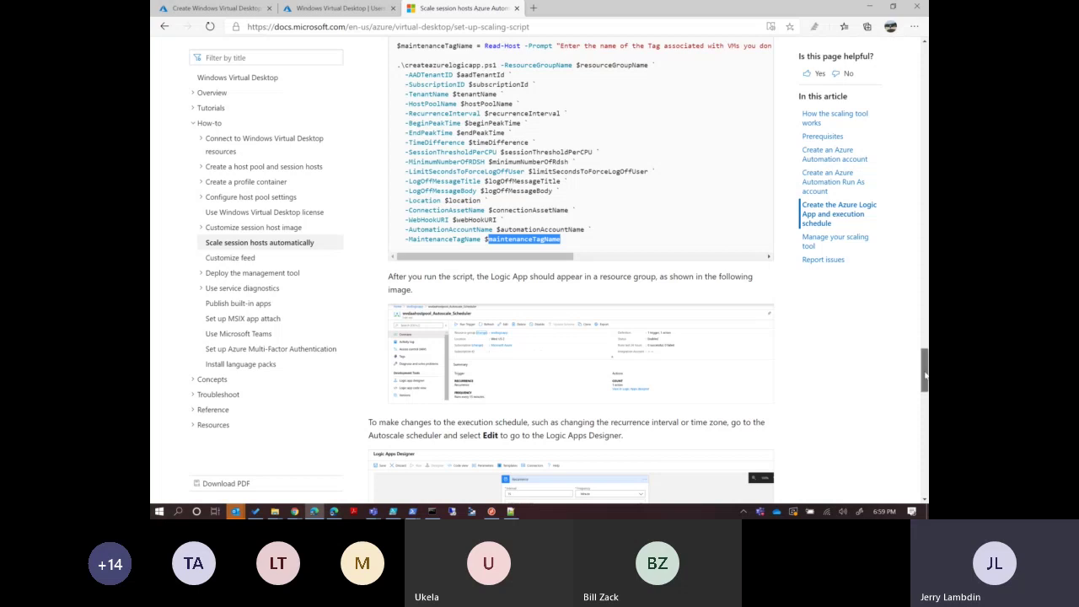
pyautogui.moveTo(925, 373); pyautogui.dragTo(926, 382)
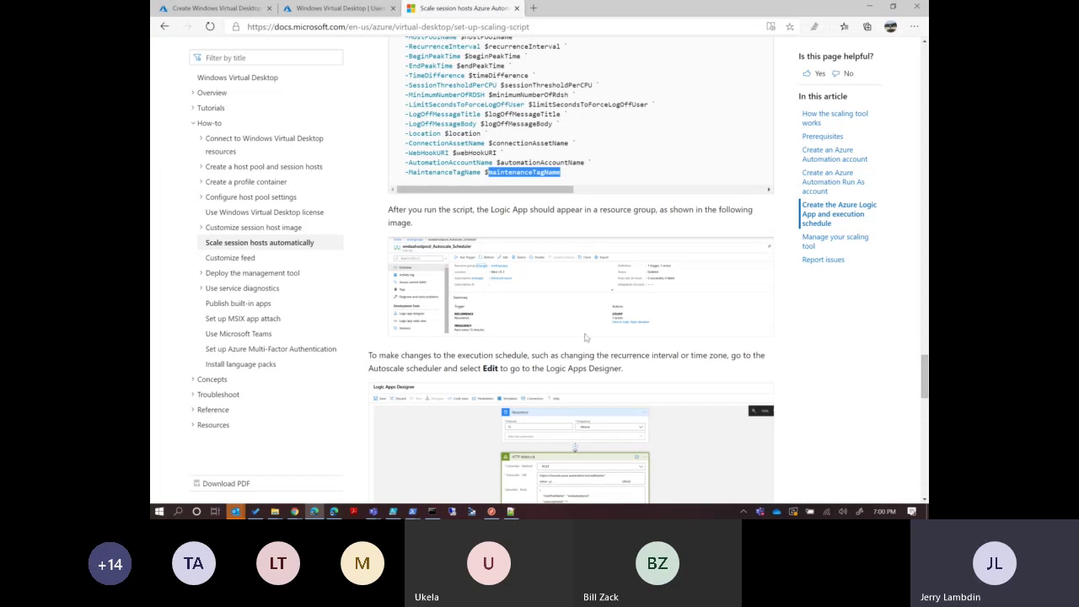
pyautogui.click(269, 321)
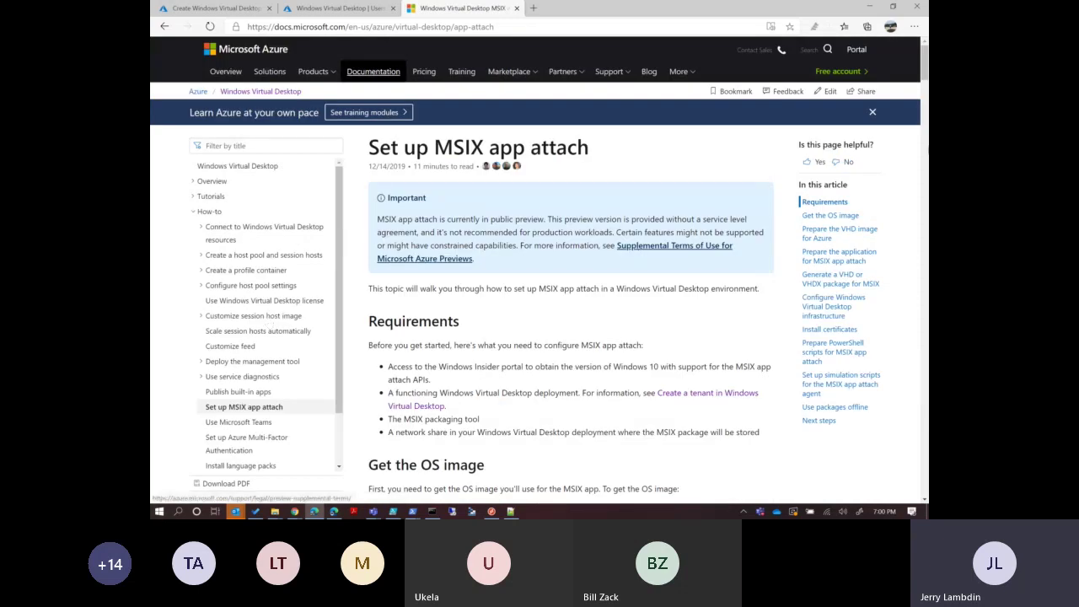
# Scroll through the MSIX app attach Requirements, then go to the Use Microsoft Teams article.
pyautogui.moveTo(925, 76); pyautogui.dragTo(925, 90)
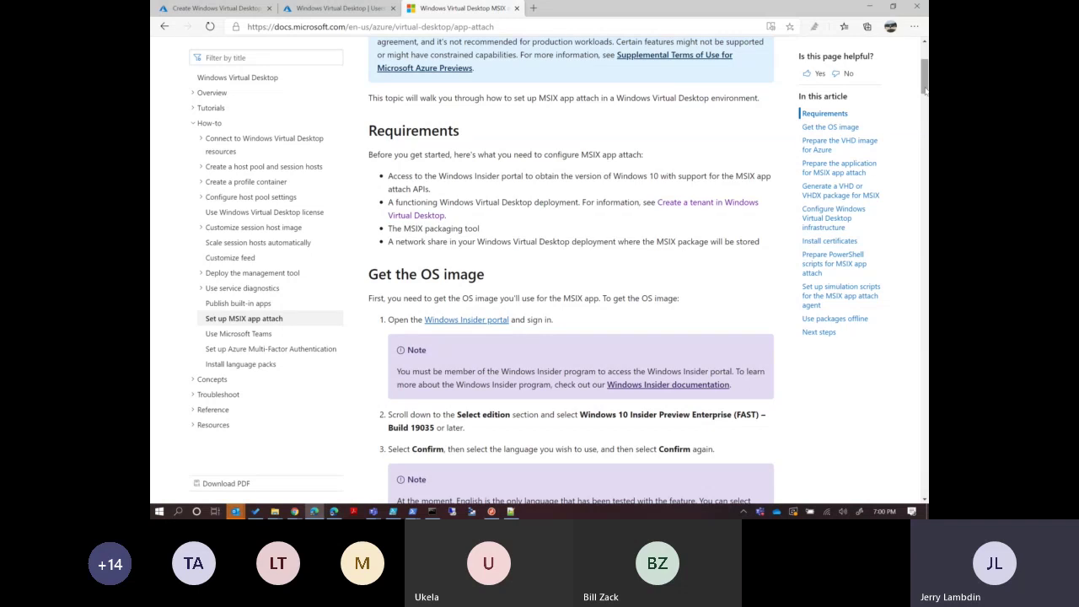
pyautogui.click(262, 333)
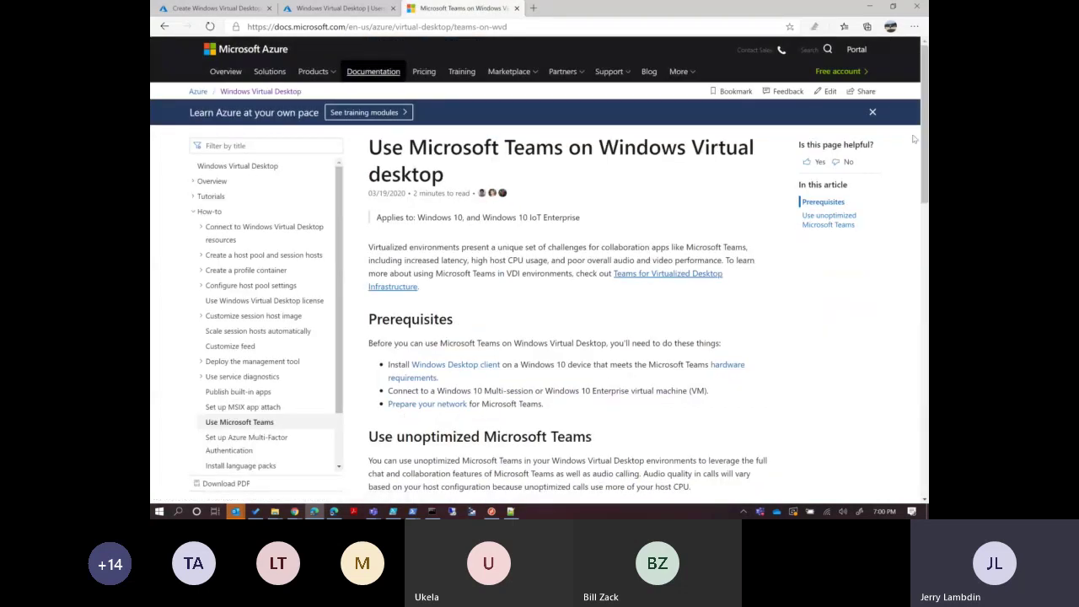
# Read down the Teams article's prerequisites, then go to the Windows Virtual Desktop license article.
pyautogui.moveTo(925, 140); pyautogui.dragTo(927, 225)
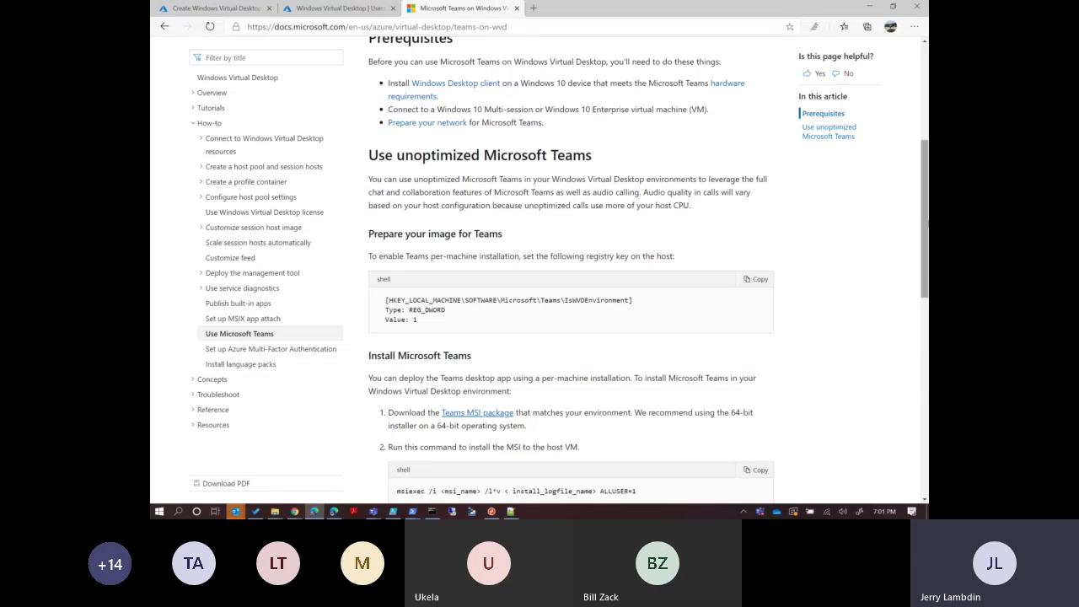
pyautogui.click(269, 216)
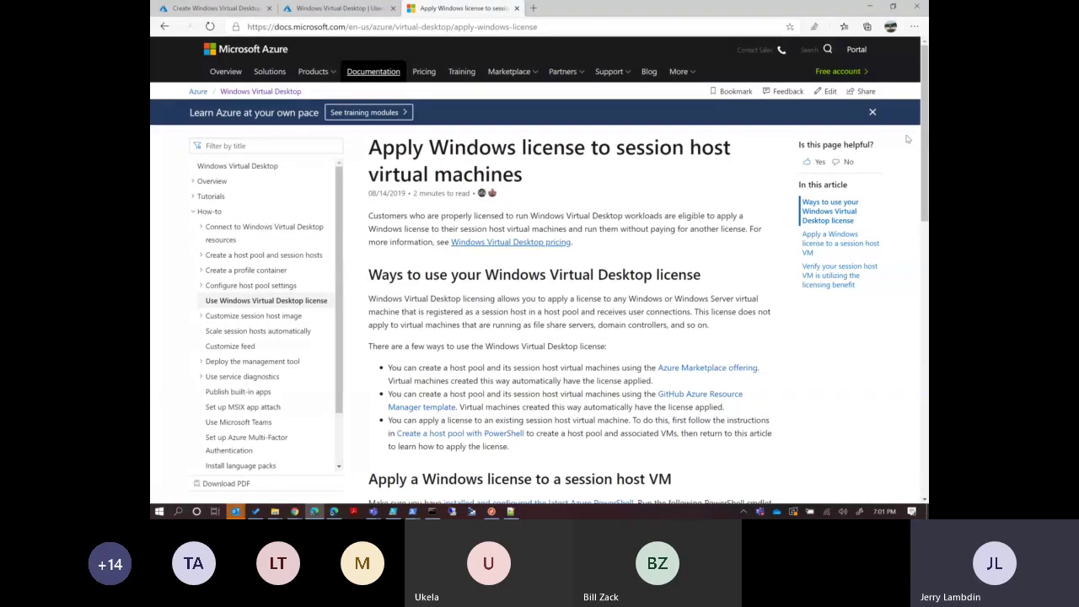
# Glance at the Azure portal users and groups tab, then reach What is Windows Virtual Desktop? via the docs landing page.
pyautogui.scroll(-2, 924, 173)
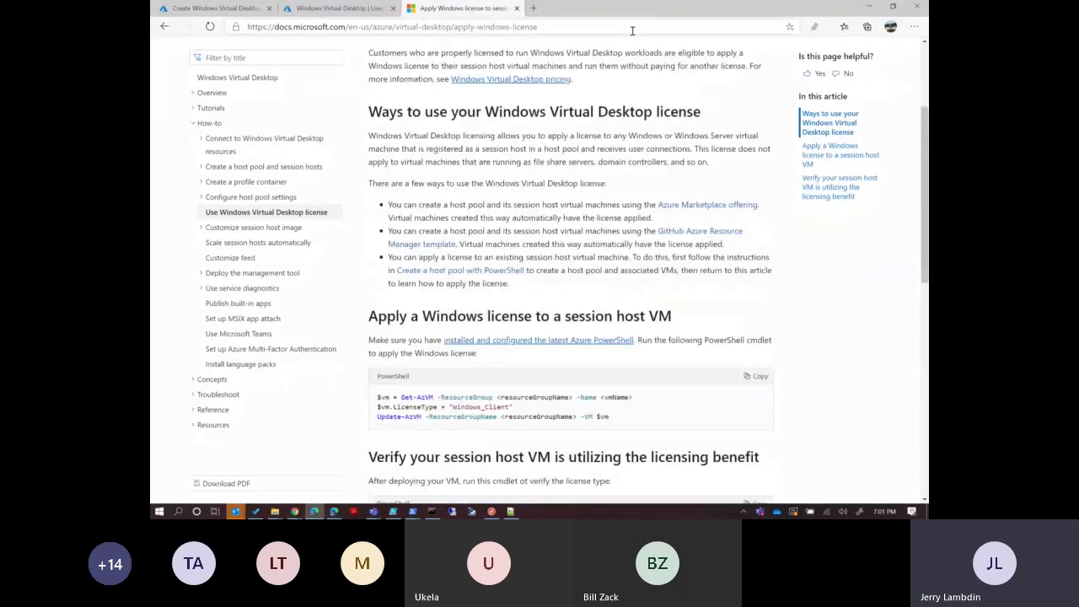
pyautogui.click(327, 10)
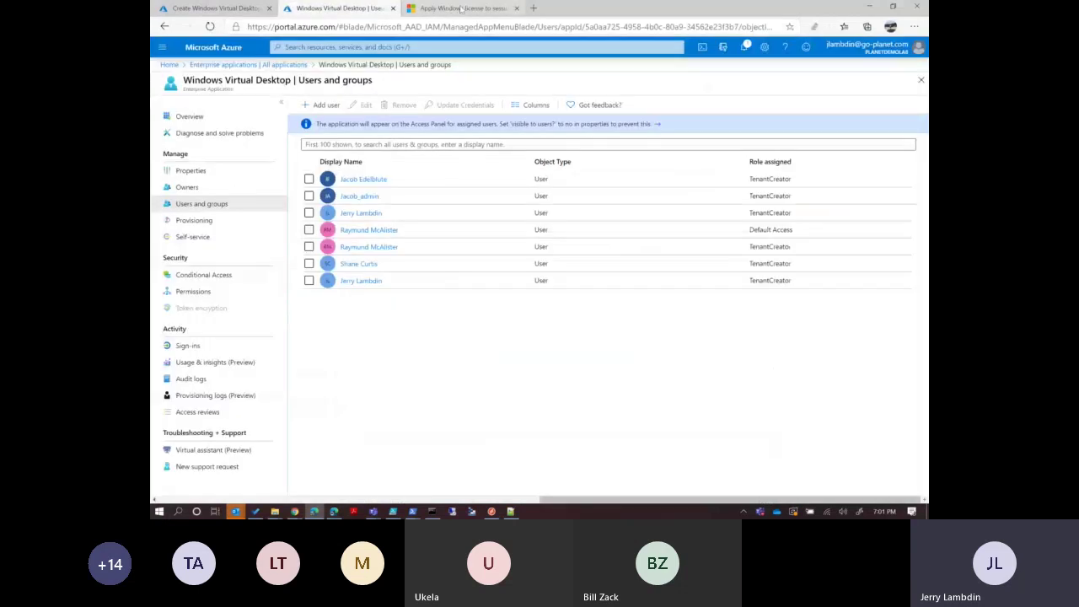
pyautogui.click(461, 10)
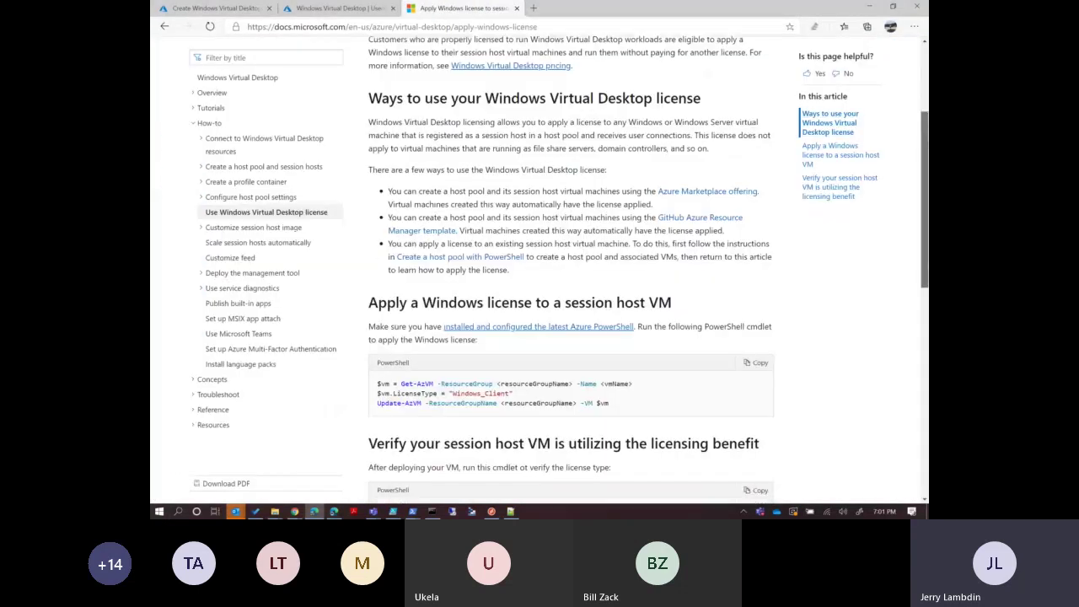
pyautogui.scroll(2, 563, 100)
pyautogui.click(251, 168)
pyautogui.click(439, 250)
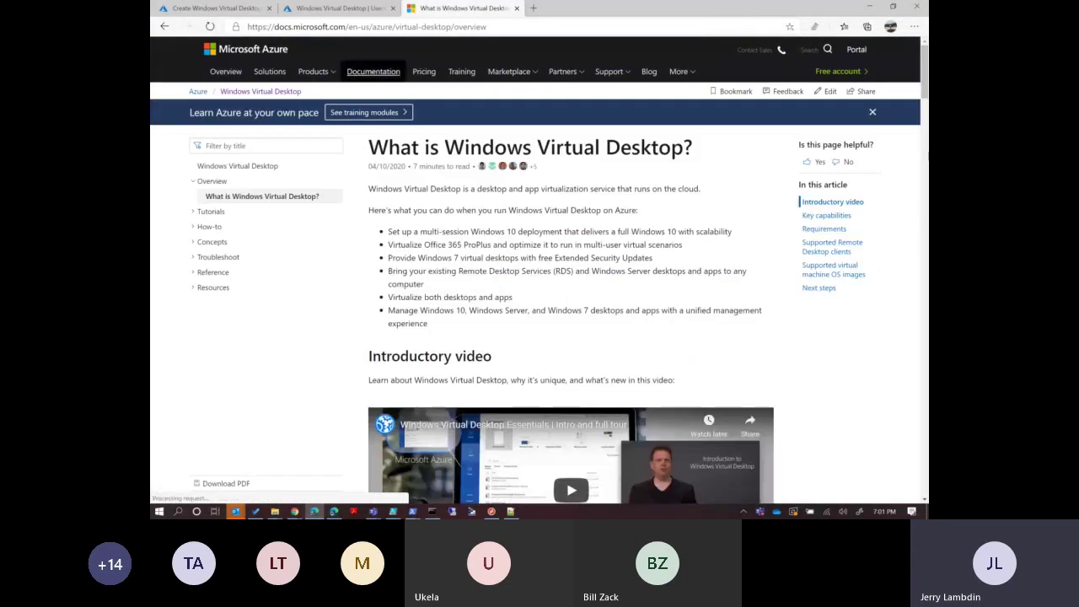
# Highlight the first Required license entry in the overview's Requirements table, then go back a page.
pyautogui.scroll(-10, 582, 267)
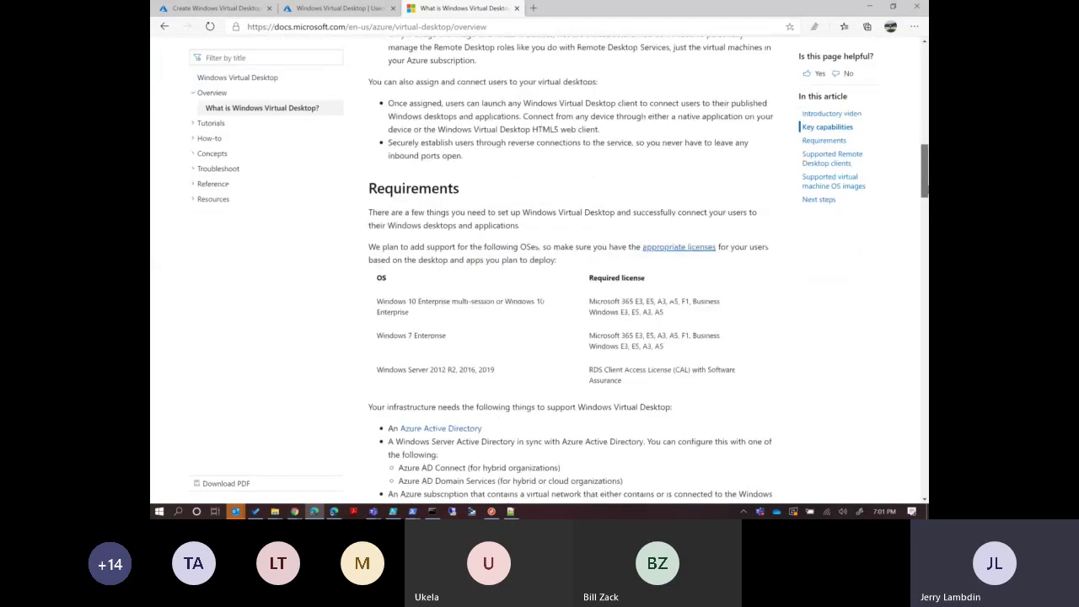
pyautogui.moveTo(587, 269); pyautogui.dragTo(674, 283)
pyautogui.click(674, 284)
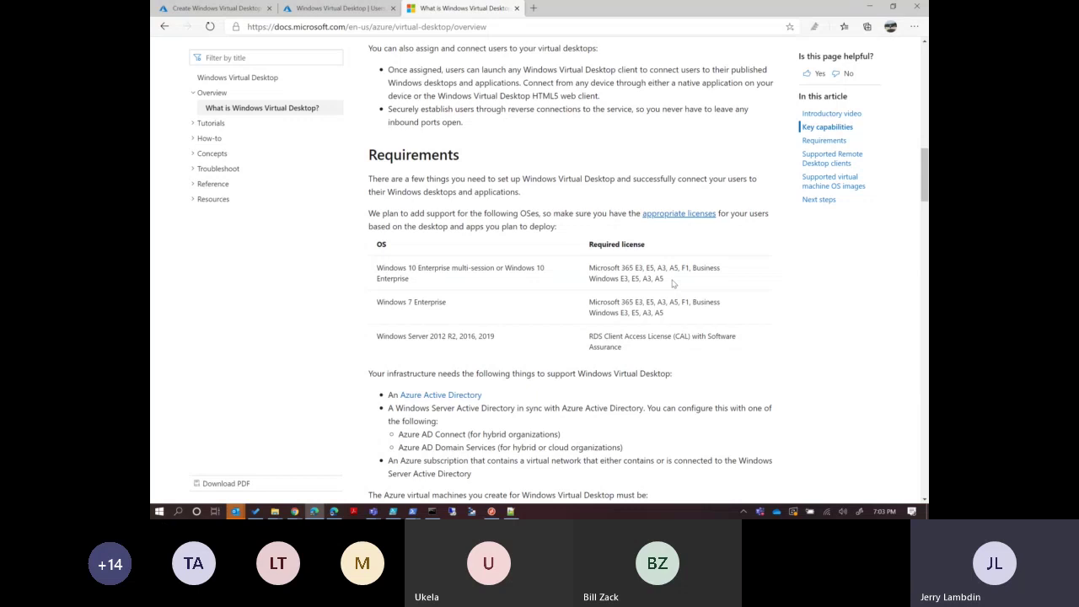
pyautogui.click(162, 27)
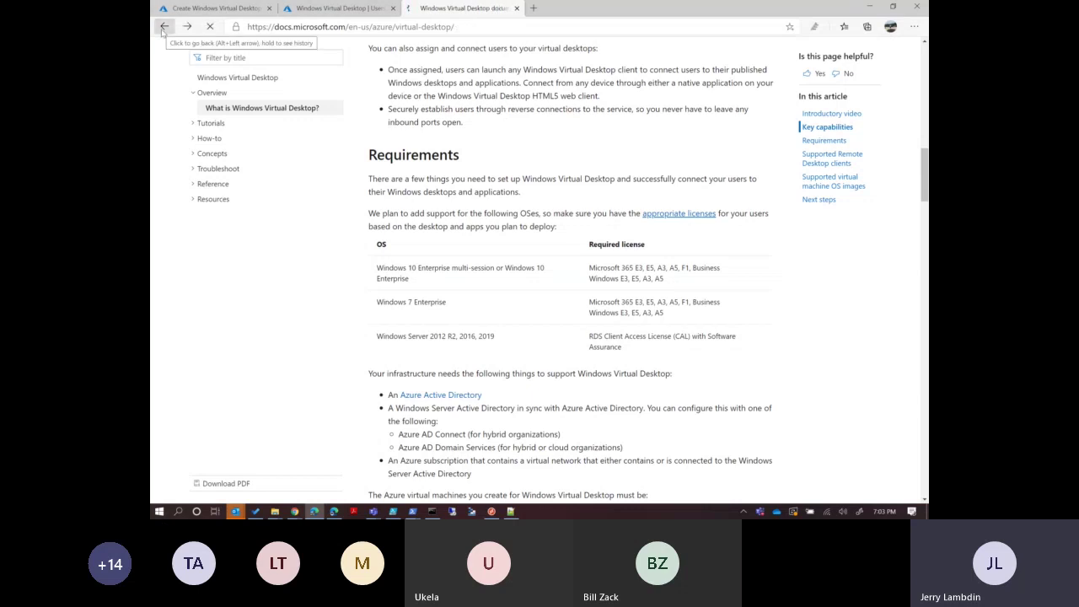
# Go back to the license article and highlight the required licenses in the Multi-Factor Authentication setup prerequisites.
pyautogui.click(160, 28)
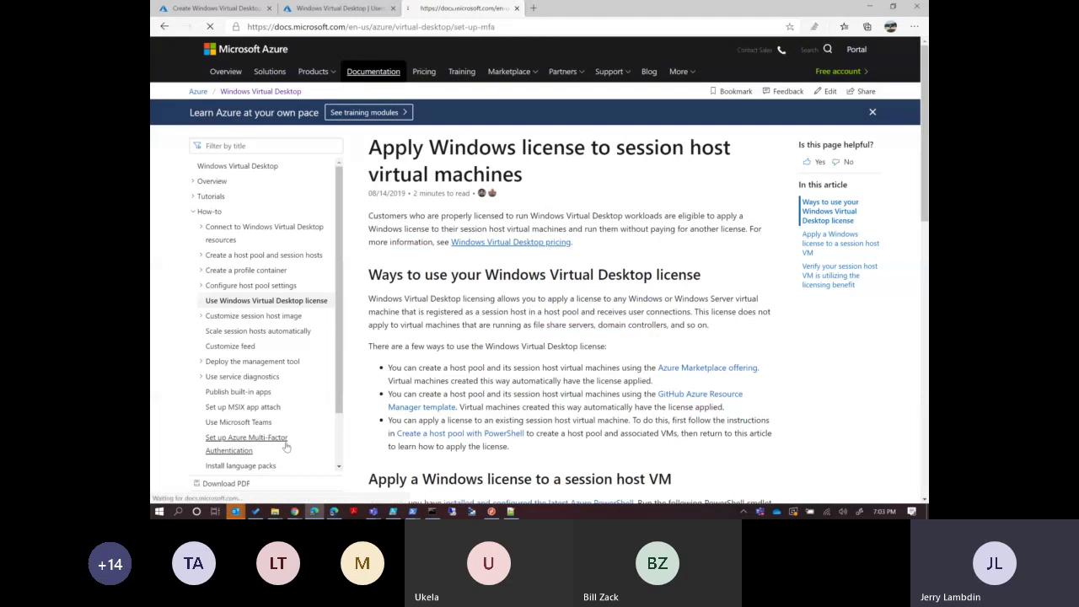
pyautogui.click(286, 448)
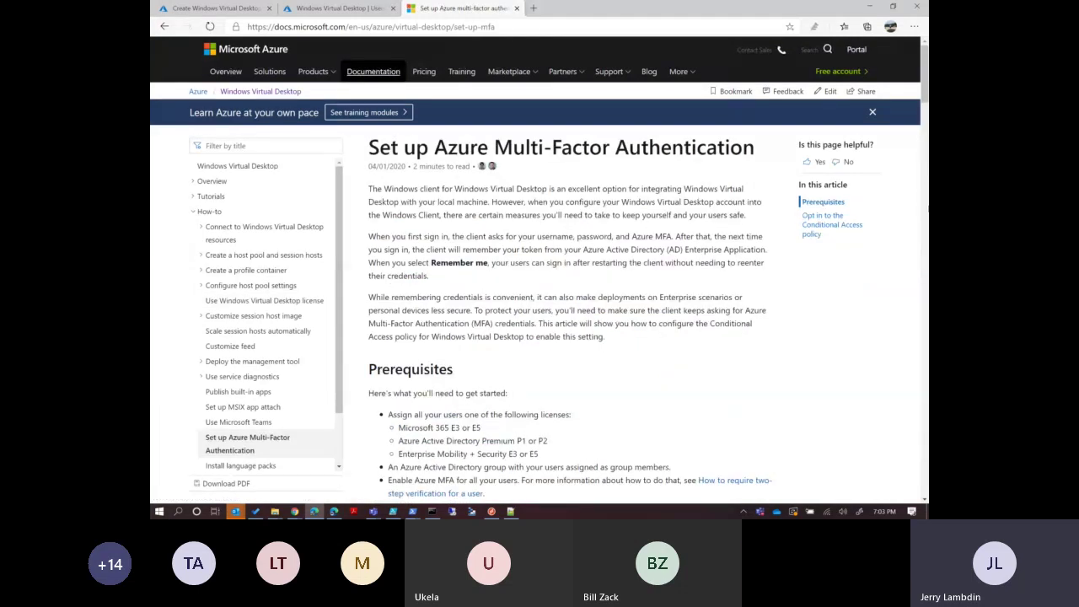
pyautogui.scroll(-2, 535, 288)
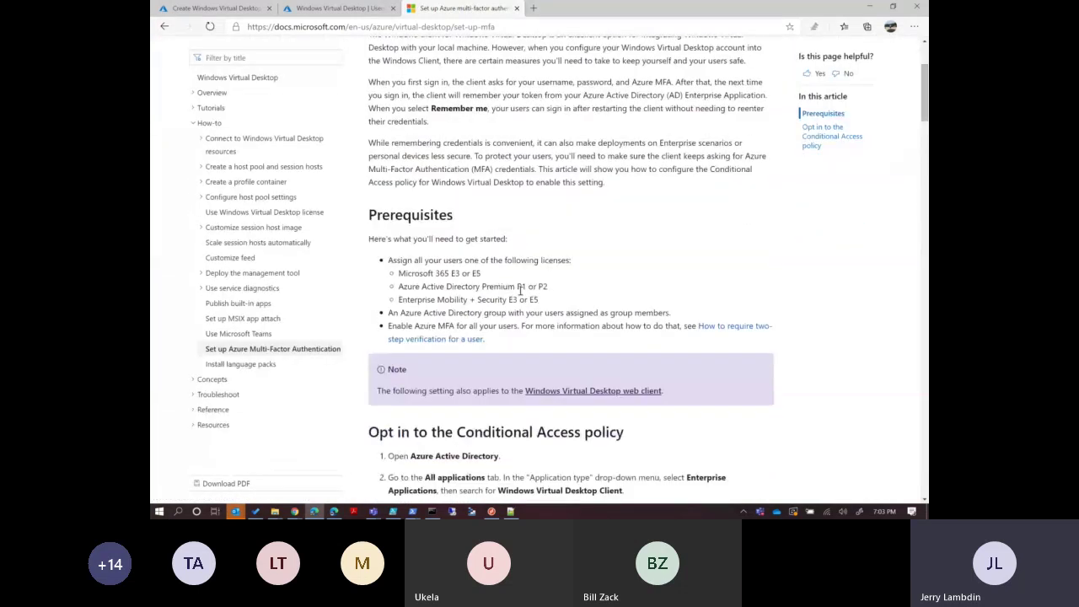
pyautogui.moveTo(404, 276); pyautogui.dragTo(563, 313)
pyautogui.click(606, 290)
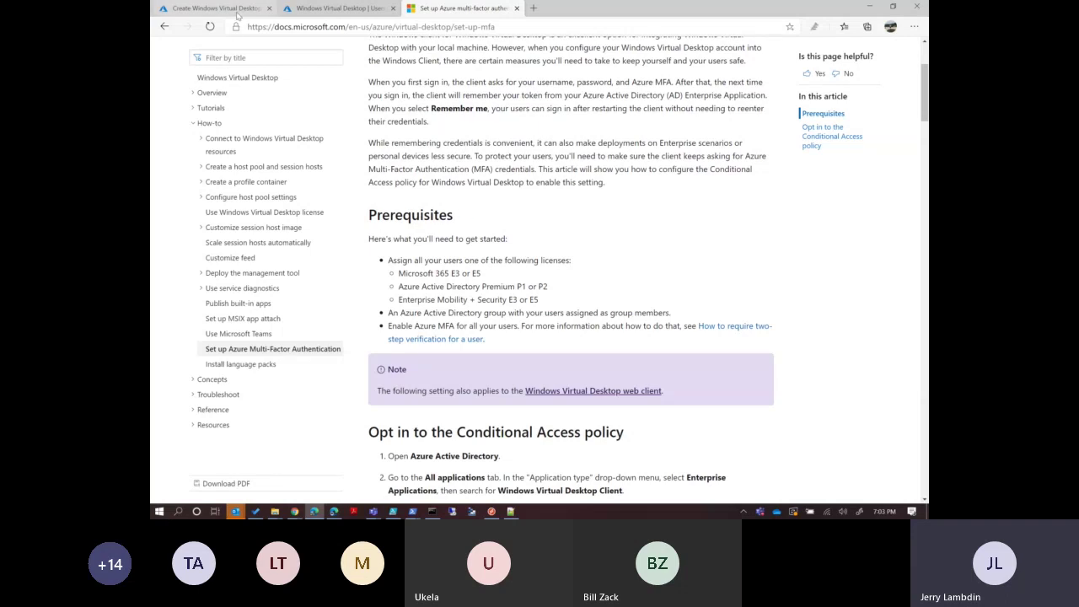
# Check the AD domain join UPN value on the host pool provisioning form, then return to the MFA docs.
pyautogui.click(215, 8)
pyautogui.moveTo(447, 217); pyautogui.dragTo(282, 222)
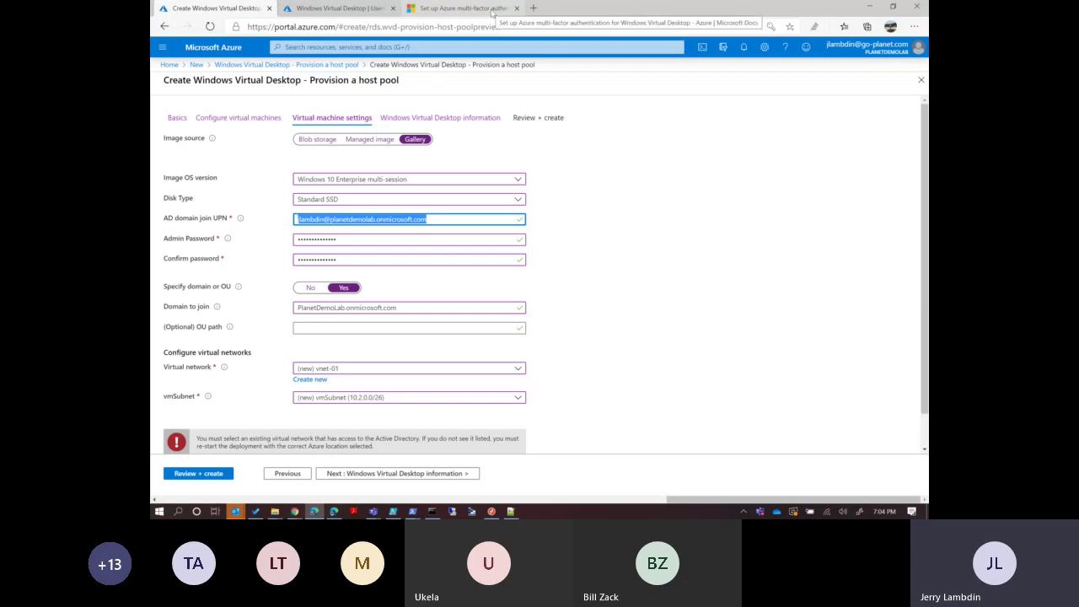
pyautogui.click(491, 9)
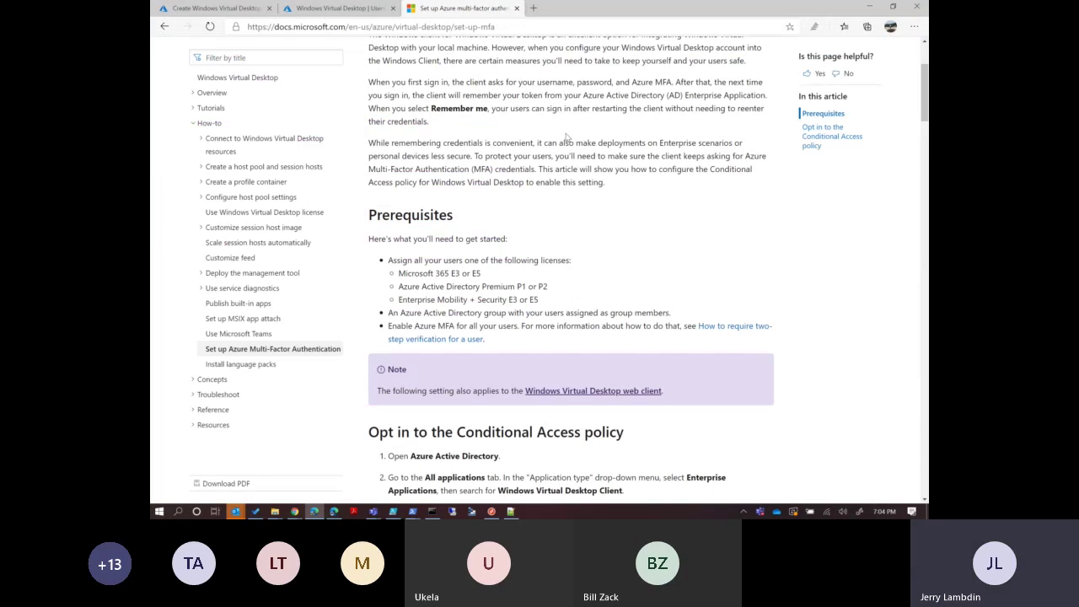
# Bring the Teams meeting window to the front and close its chat panel.
pyautogui.moveTo(373, 512)
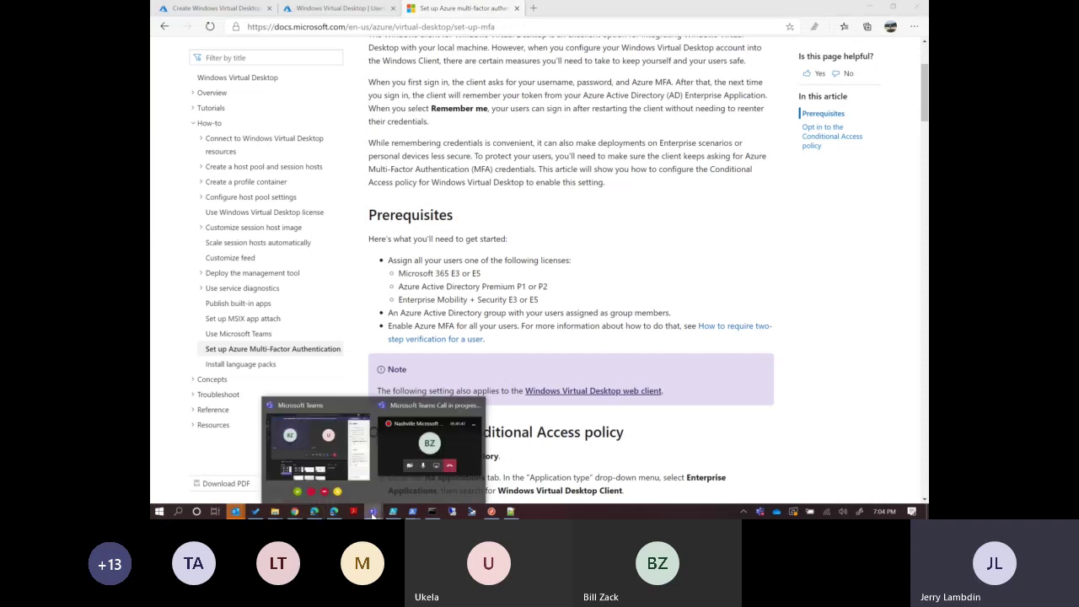
pyautogui.click(330, 441)
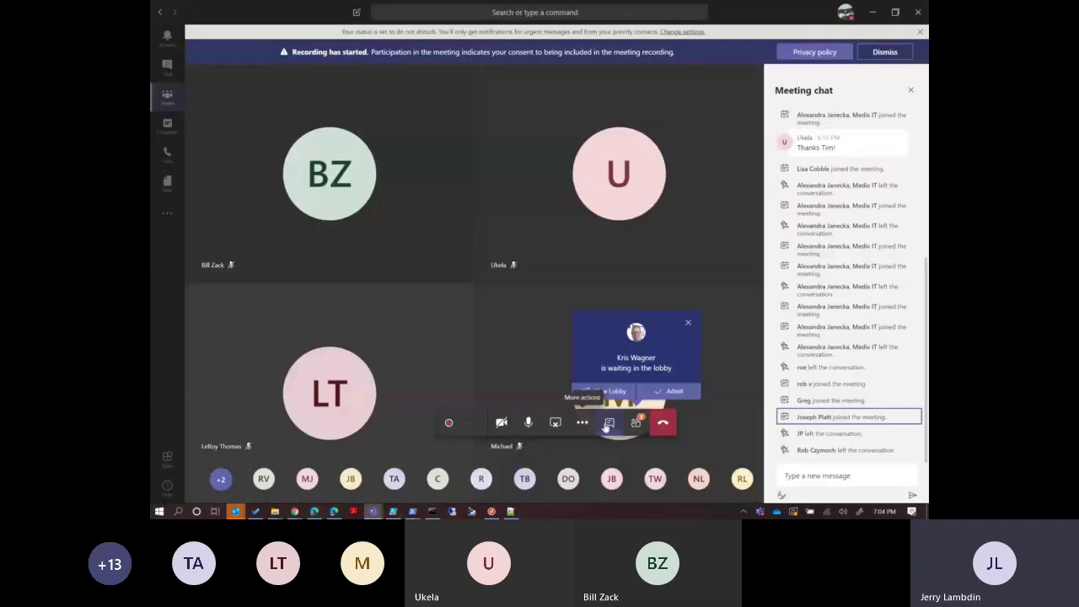
pyautogui.click(618, 425)
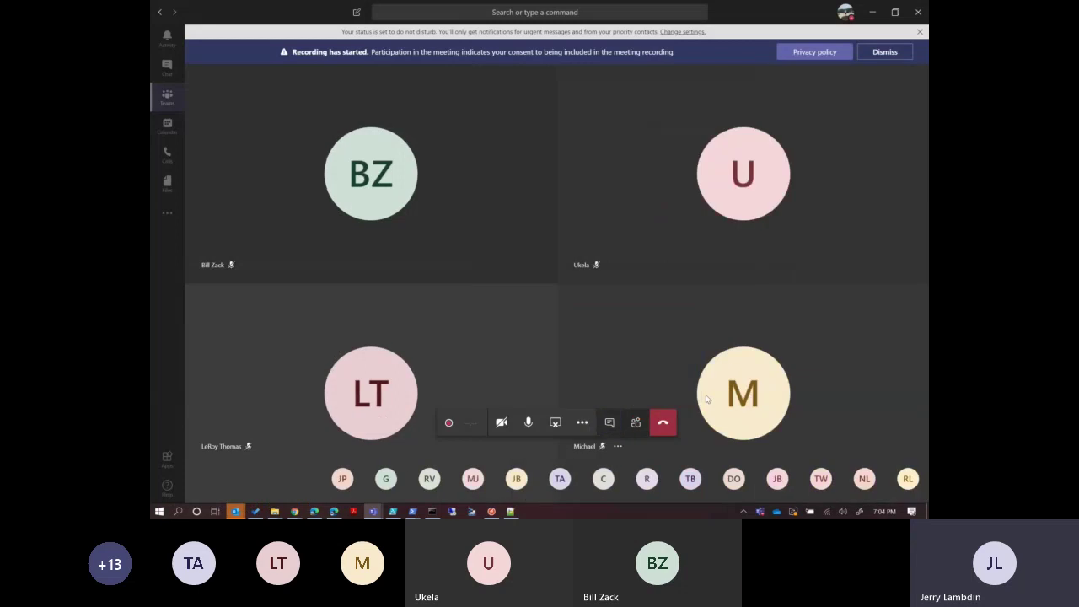